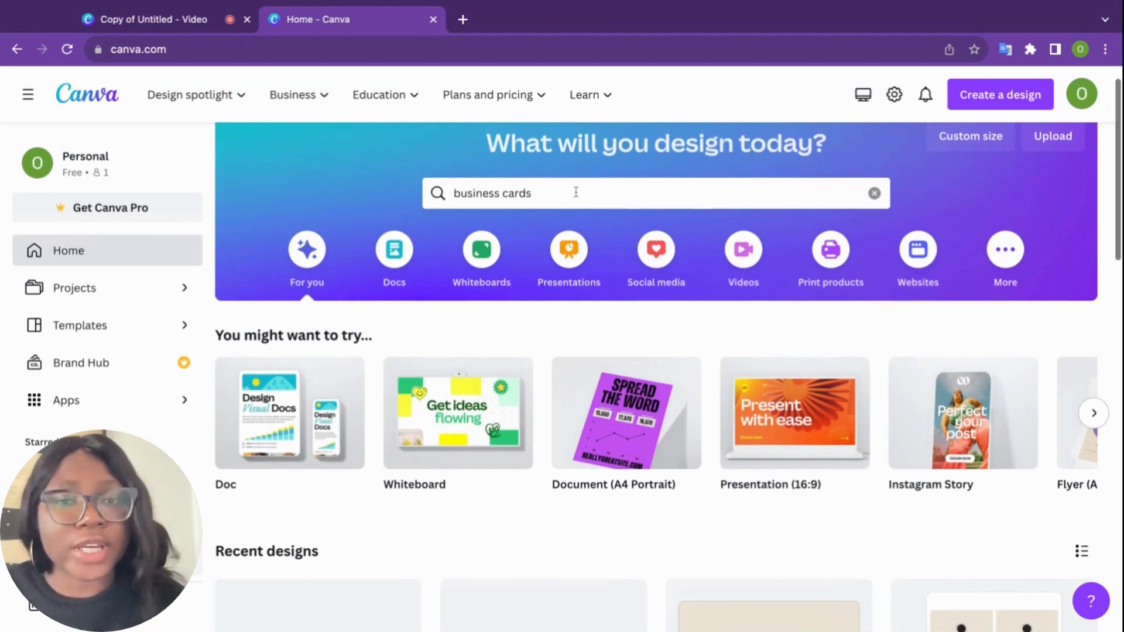
# Open the landscape business card templates from the "business cards" search suggestions
pyautogui.scroll(1, 574, 196)
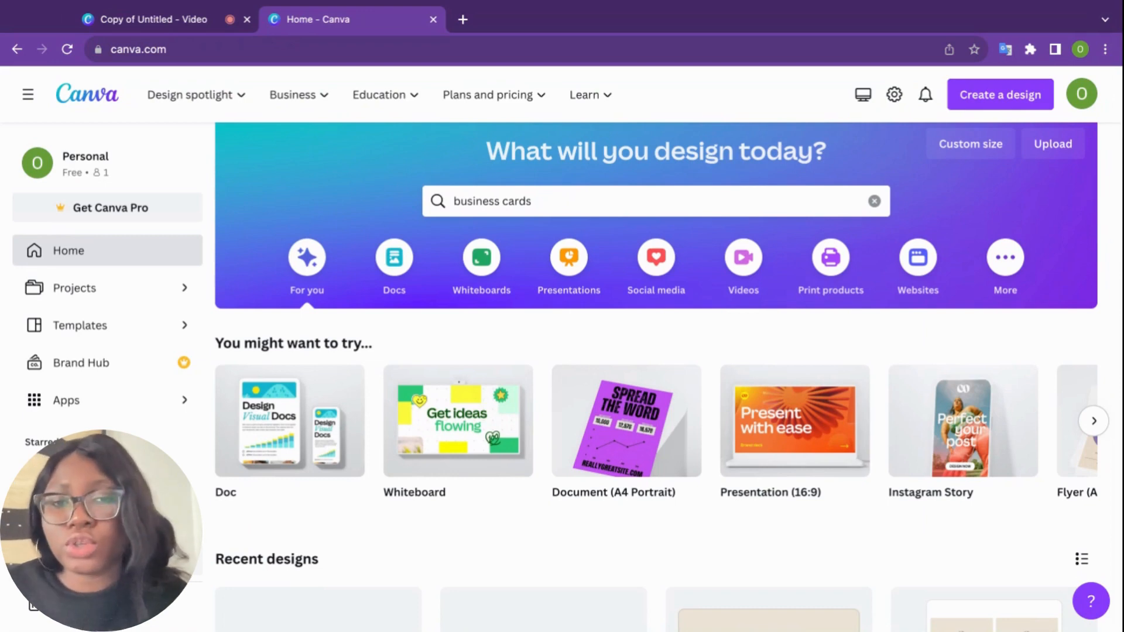
pyautogui.click(532, 201)
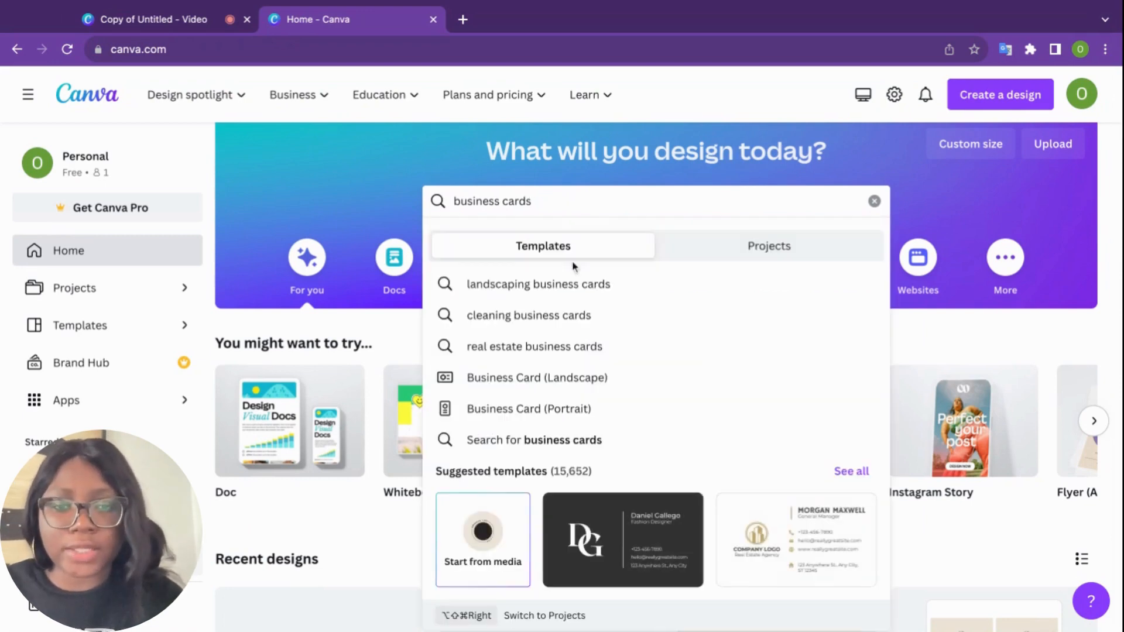
pyautogui.click(663, 382)
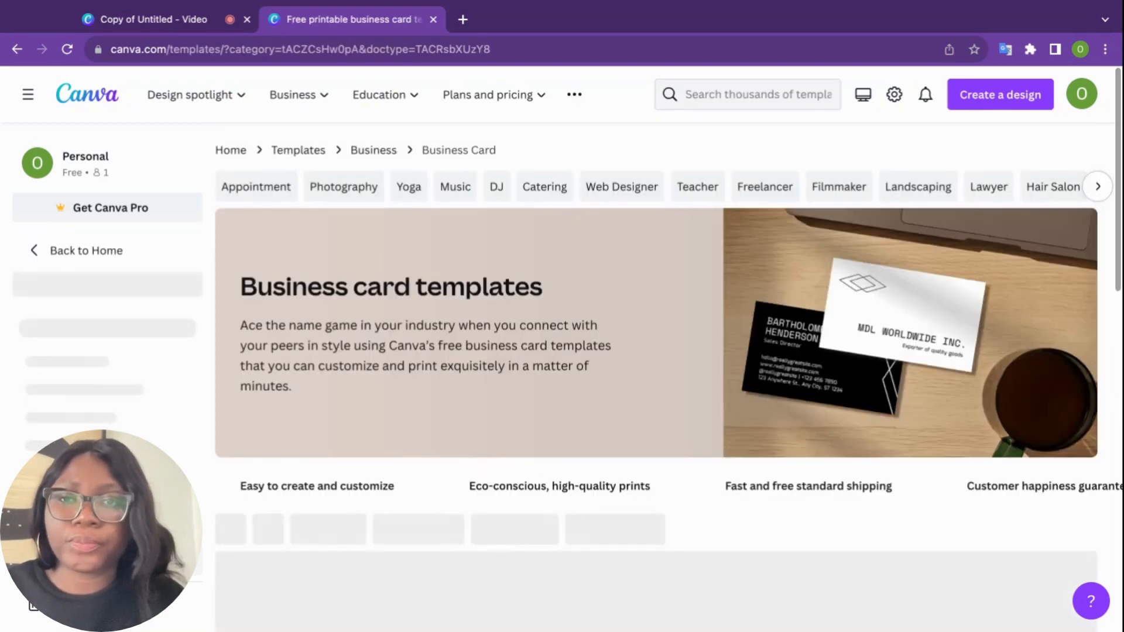
# Pick the Grey Black Modern Elegant Name Initials Monogram Business Card template and start customizing it
pyautogui.scroll(-2, 491, 469)
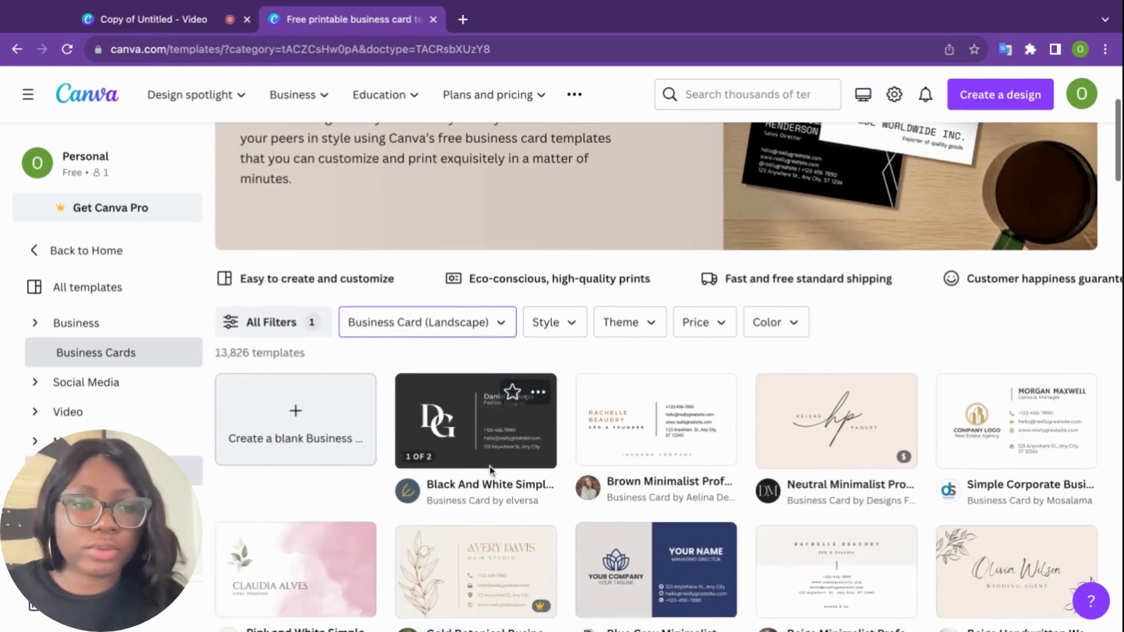
pyautogui.scroll(-4, 490, 469)
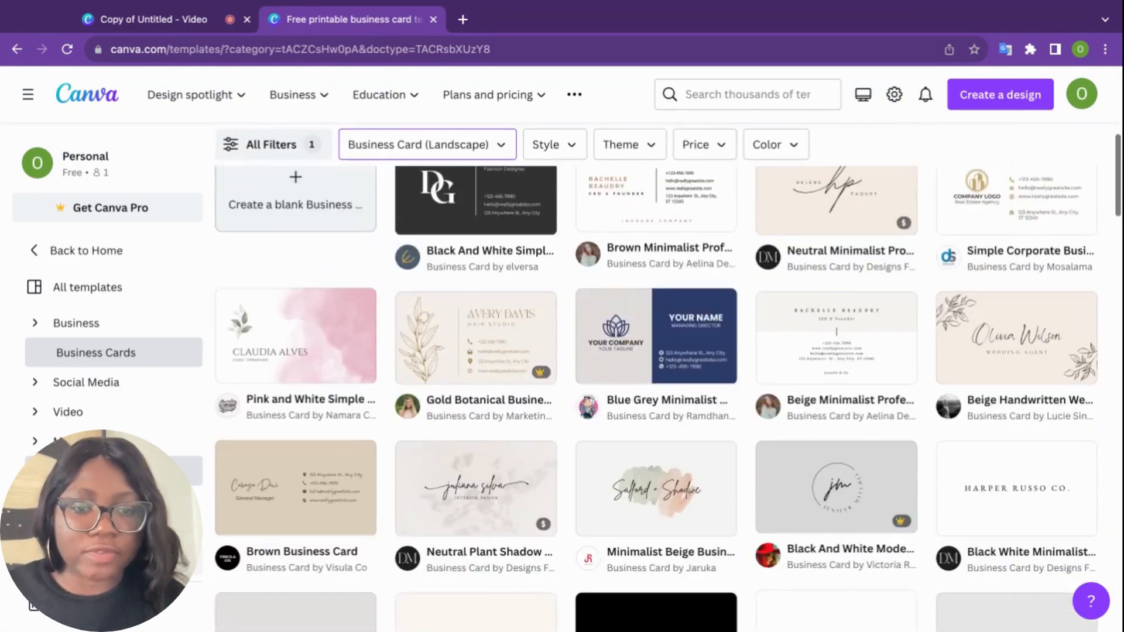
pyautogui.scroll(-10, 656, 380)
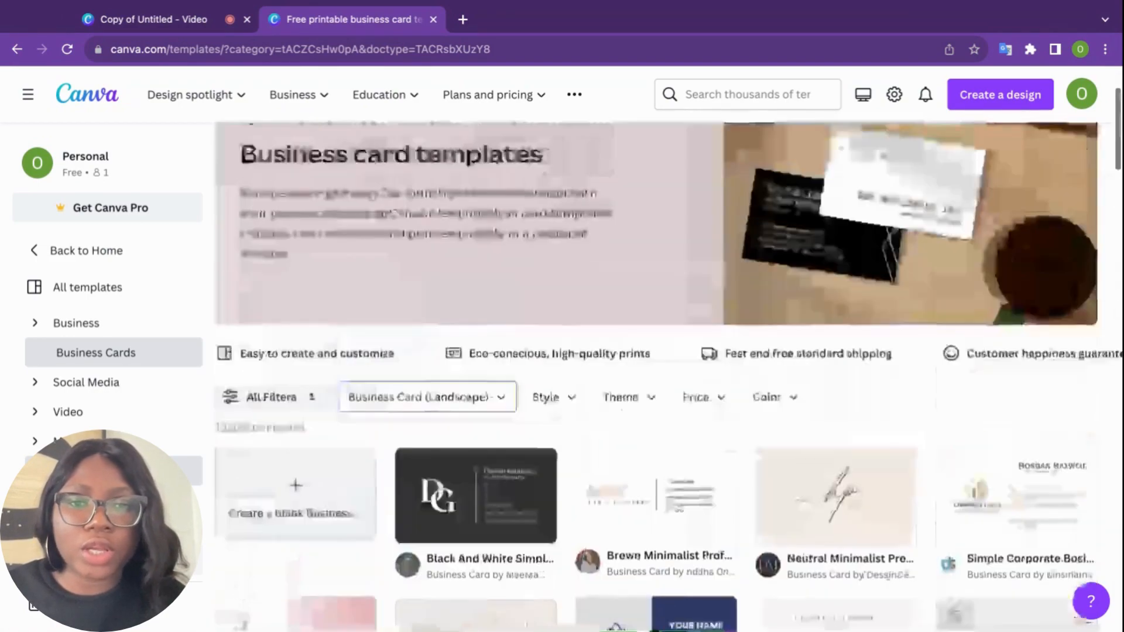
pyautogui.scroll(-7, 656, 375)
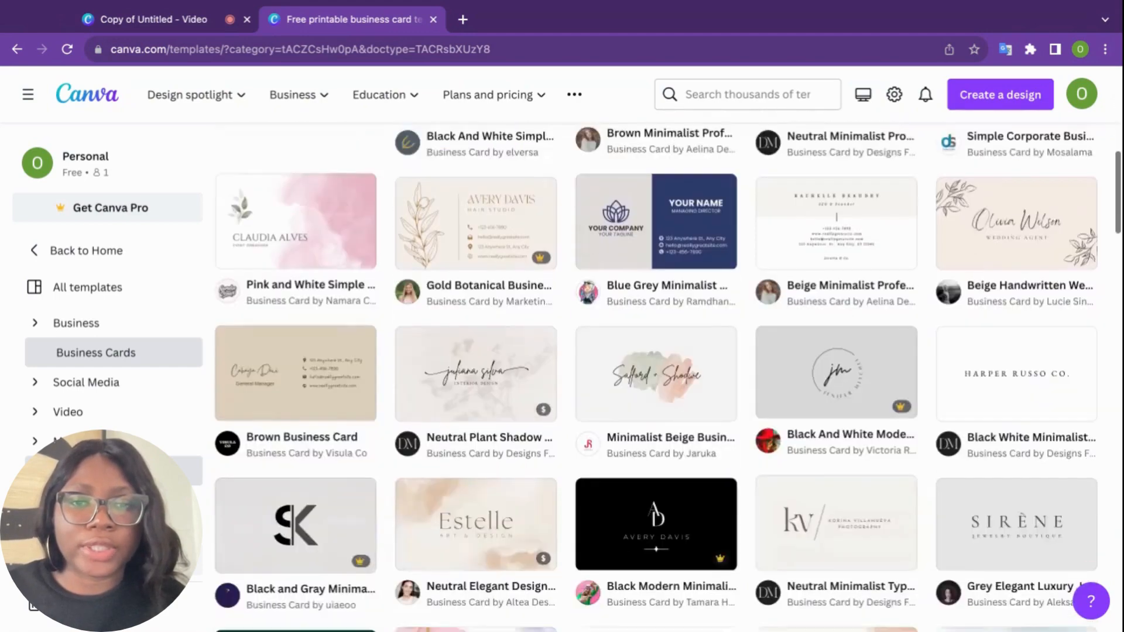
pyautogui.scroll(-8, 656, 374)
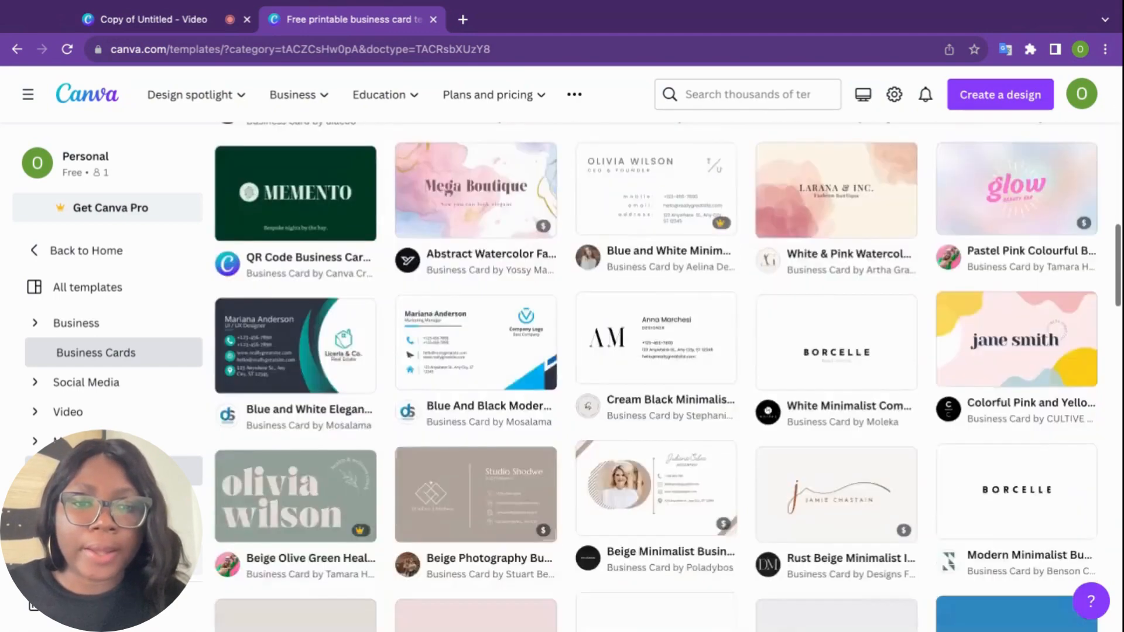
pyautogui.scroll(-9, 477, 410)
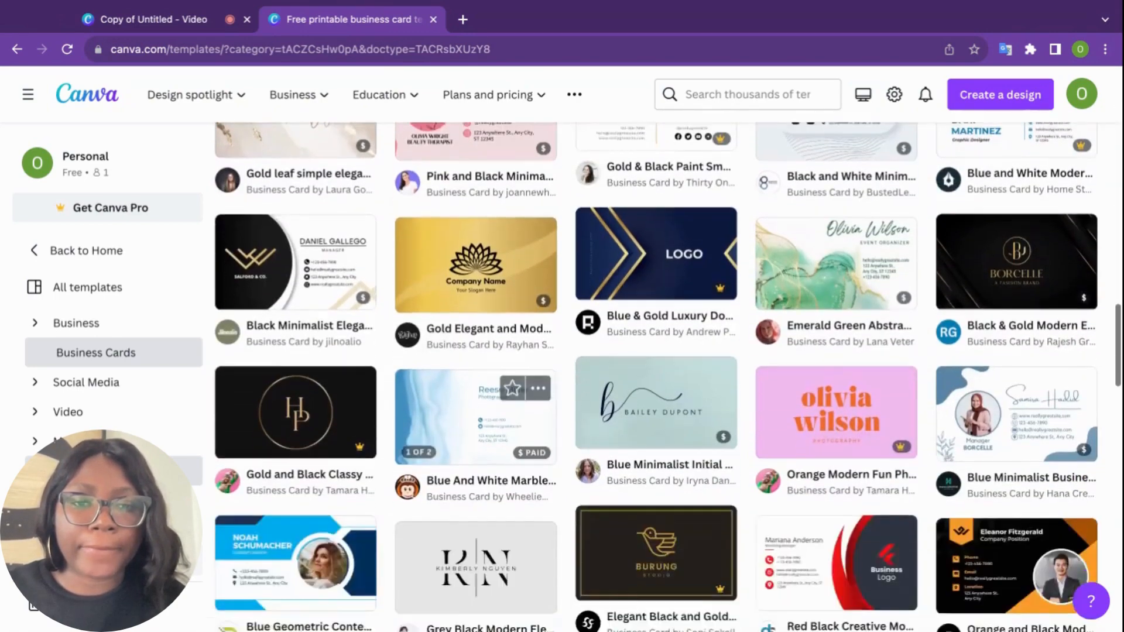
pyautogui.scroll(-4, 477, 410)
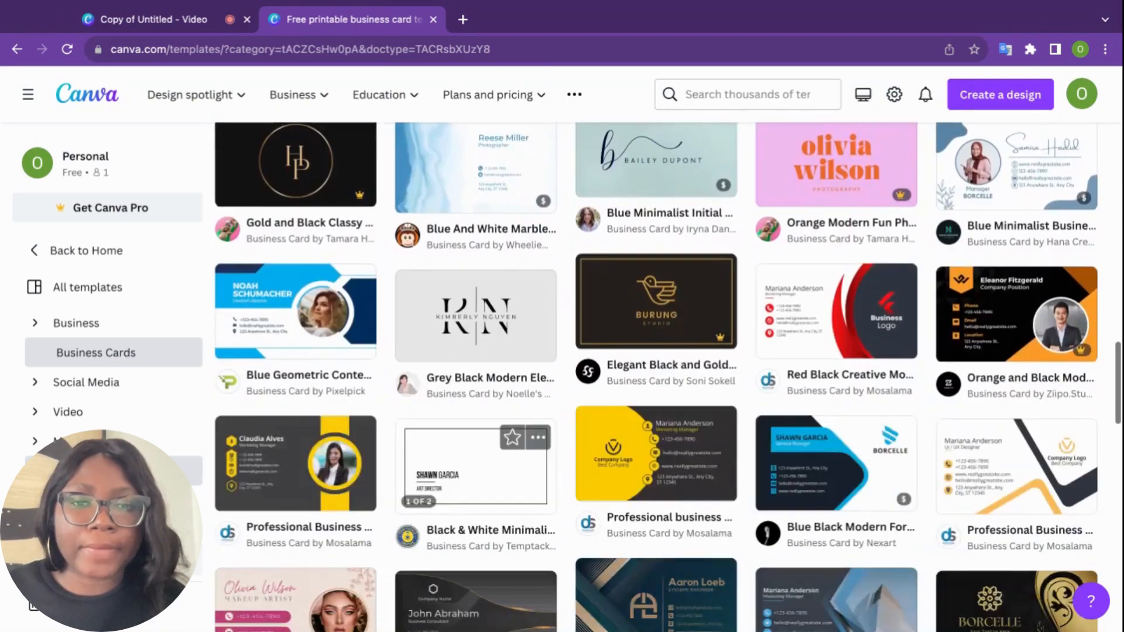
pyautogui.click(469, 334)
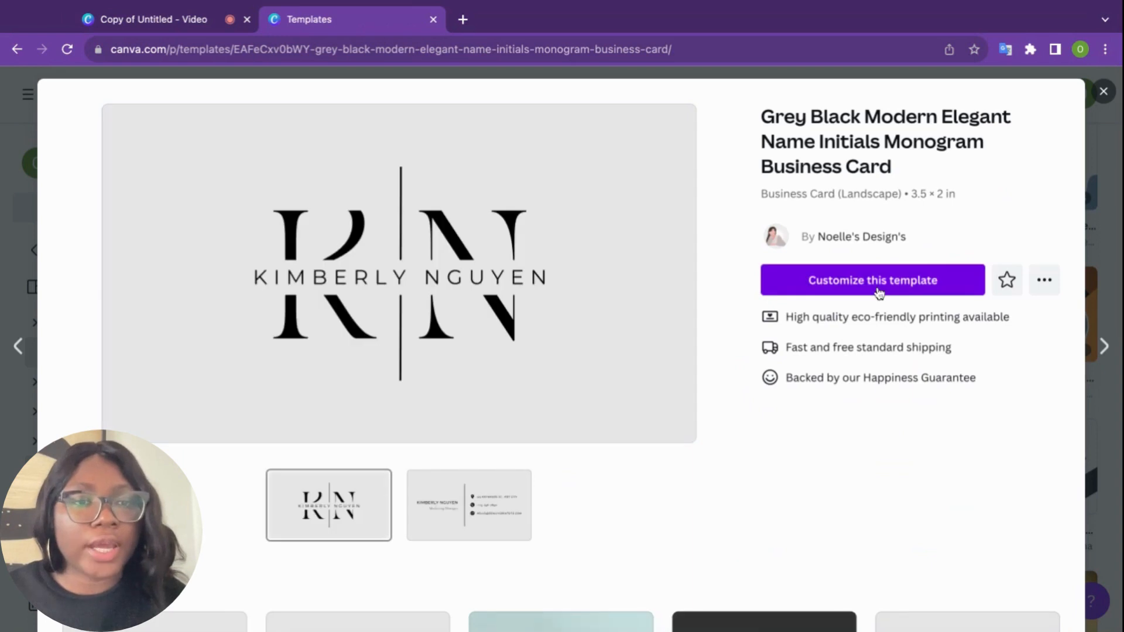
pyautogui.click(879, 281)
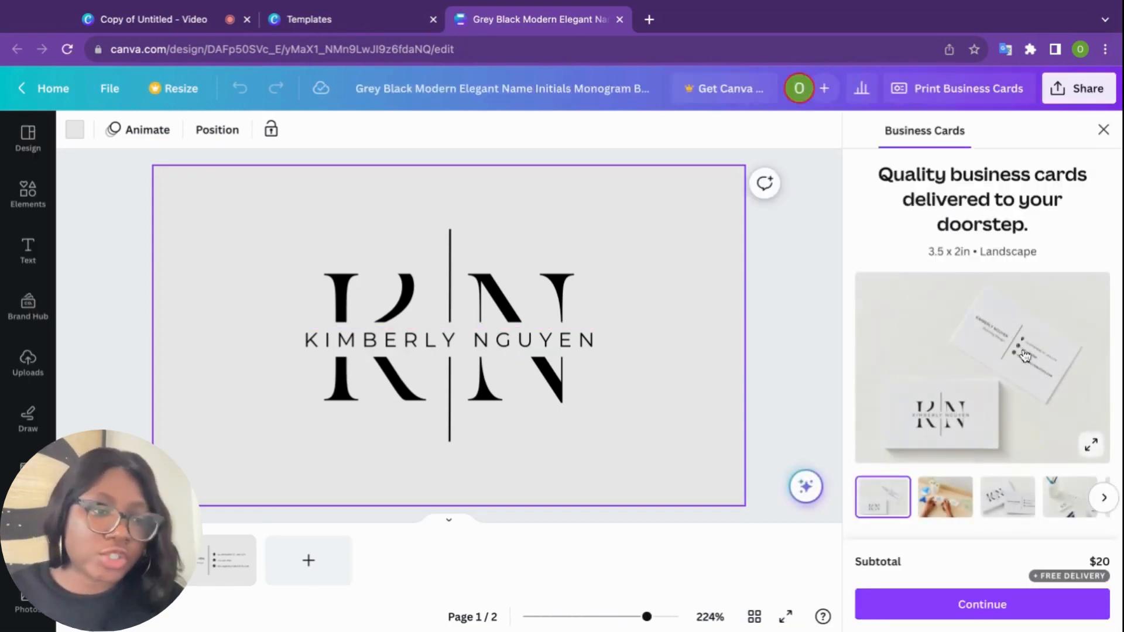
# Review the print options for pages, paper type, finish and quantity, and close the business card ordering panel
pyautogui.scroll(-1, 1025, 356)
pyautogui.scroll(1, 1025, 356)
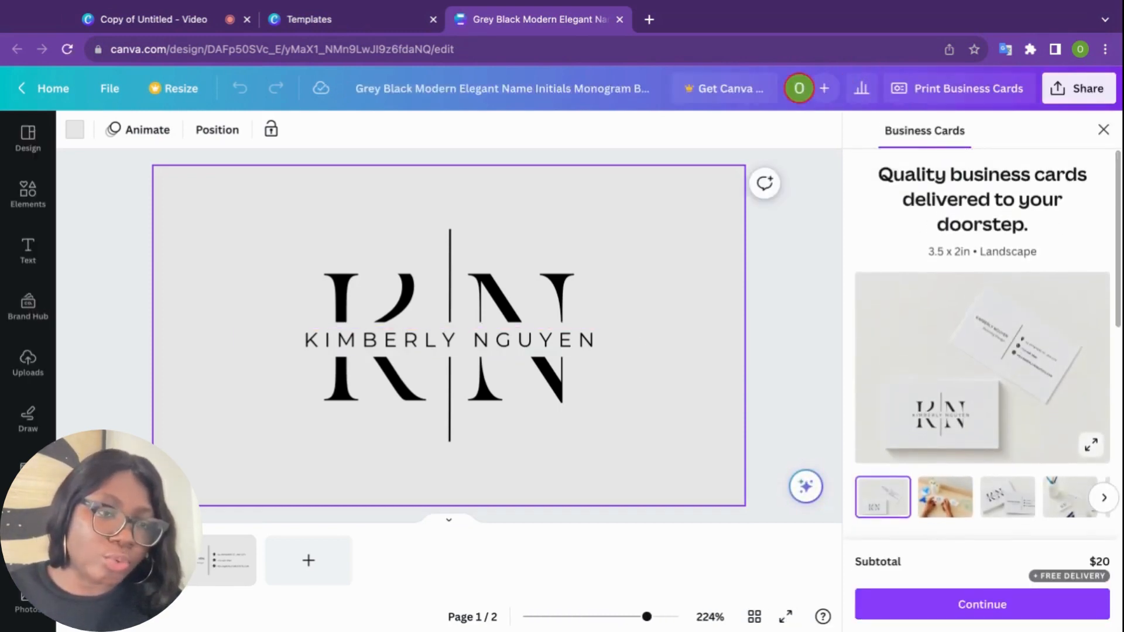
pyautogui.scroll(-5, 1025, 356)
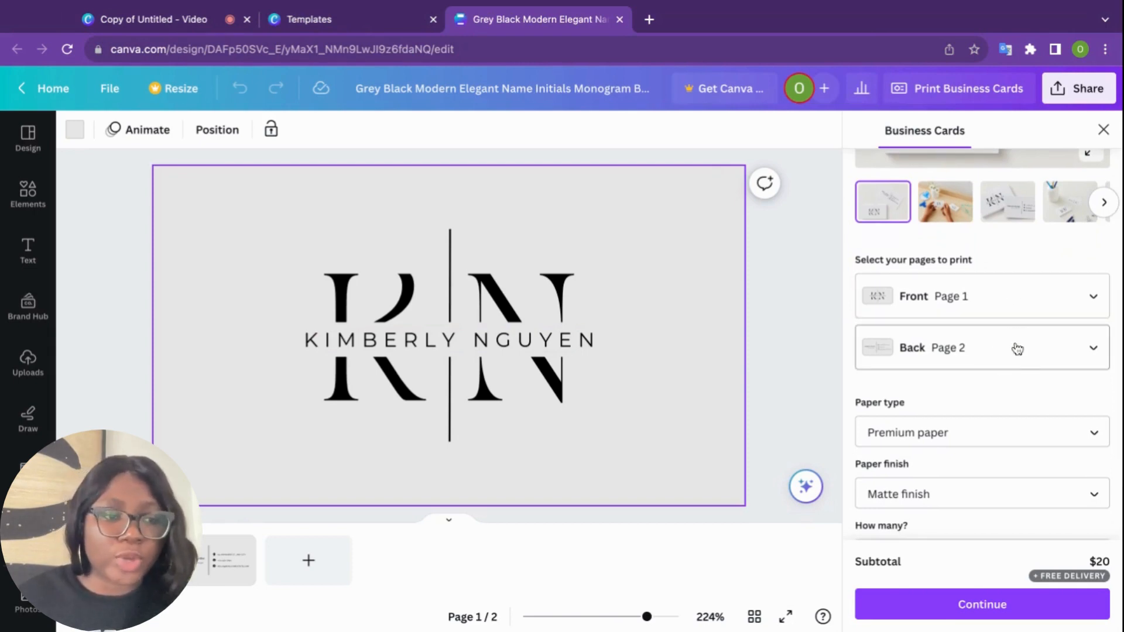
pyautogui.scroll(-3, 1017, 349)
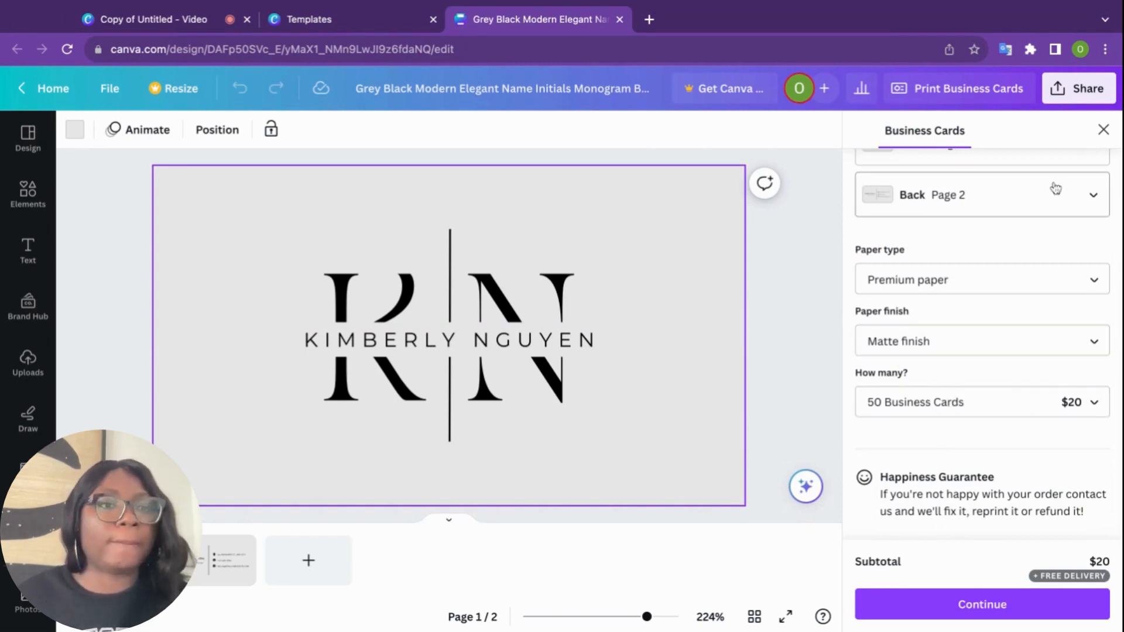
pyautogui.click(1105, 130)
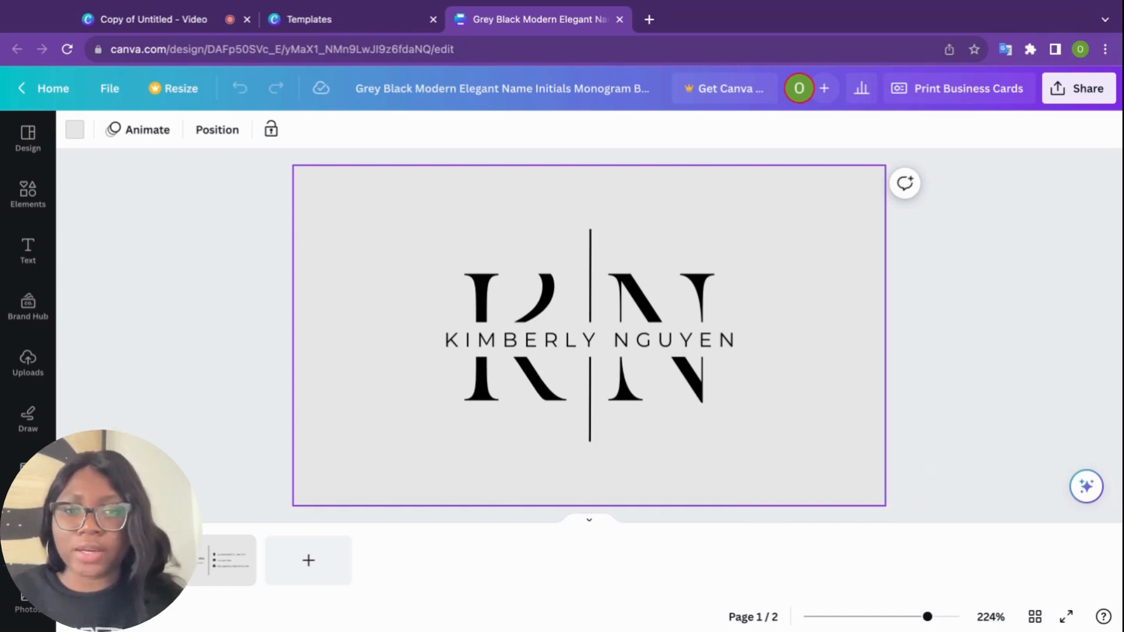
# Replace the name text across the front page's monogram with the woman in hat and dress graphic from a "fashion" elements search
pyautogui.click(703, 345)
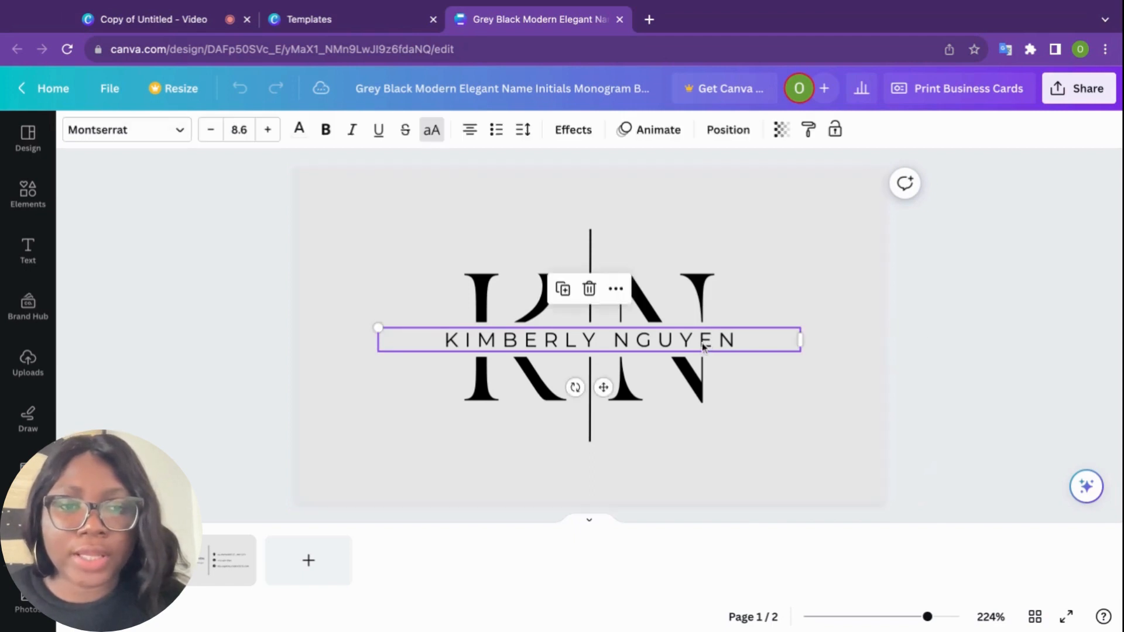
pyautogui.click(590, 297)
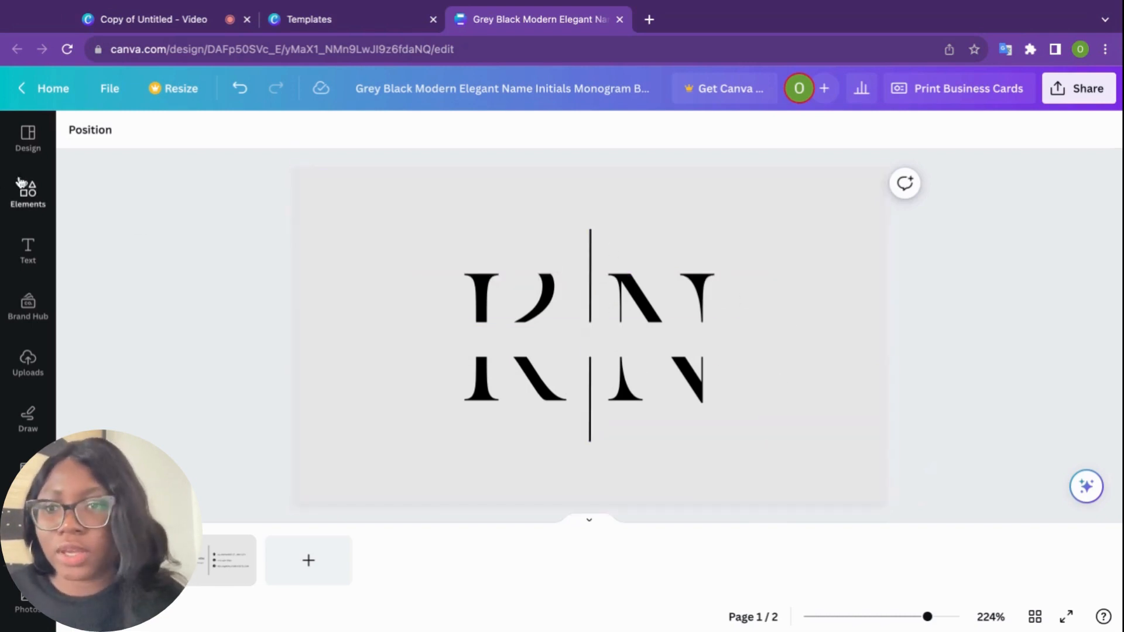
pyautogui.click(35, 196)
pyautogui.click(211, 142)
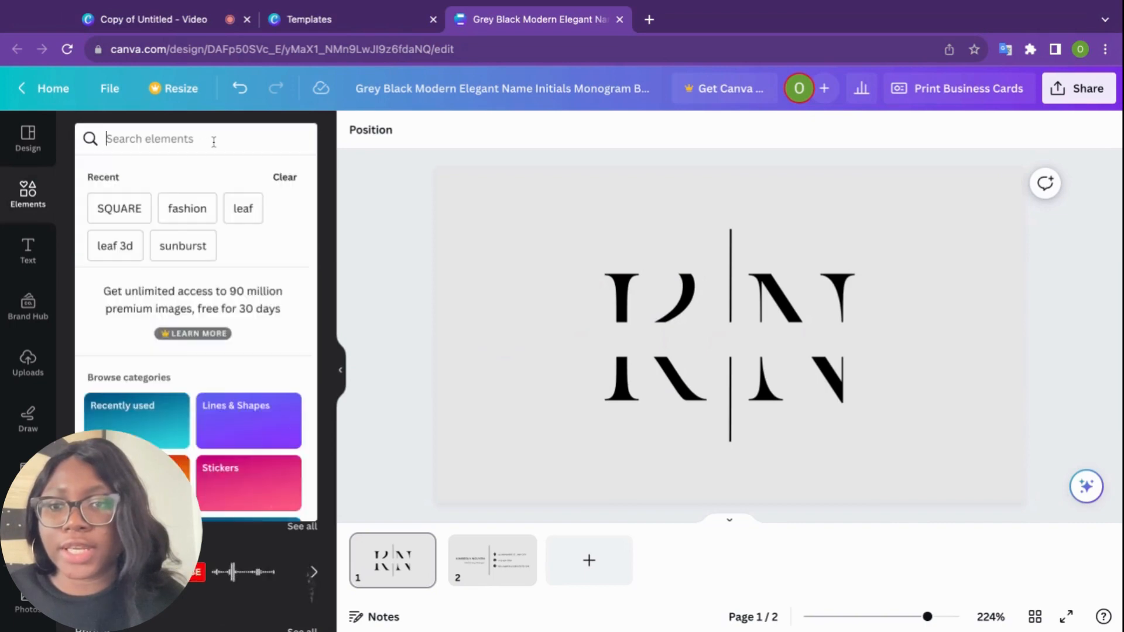
pyautogui.write('F')
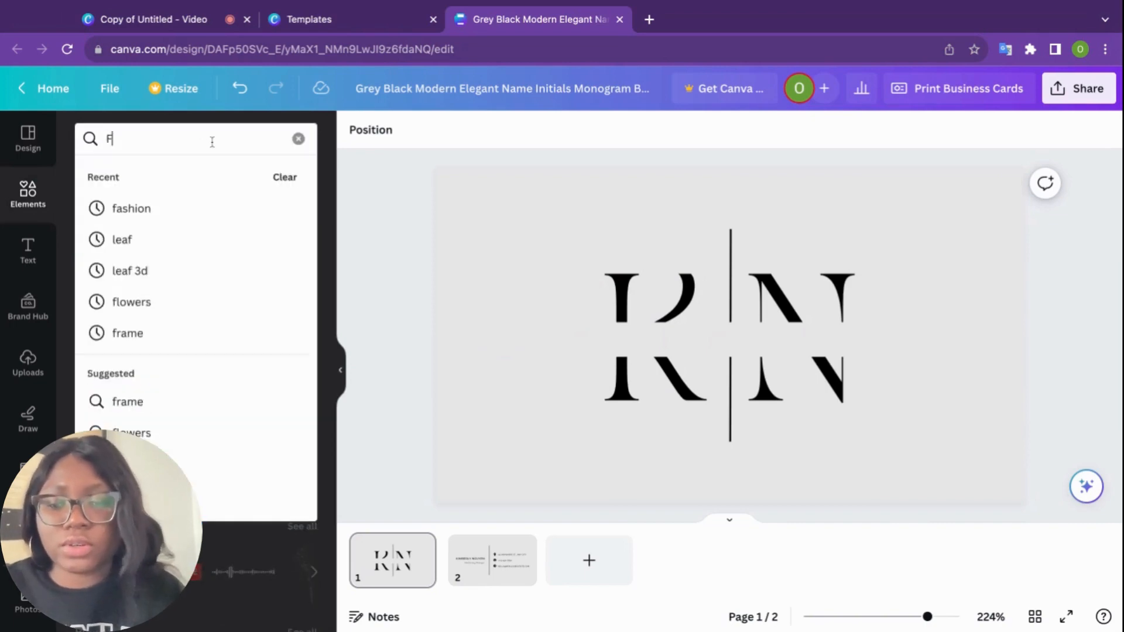
pyautogui.write('ashion')
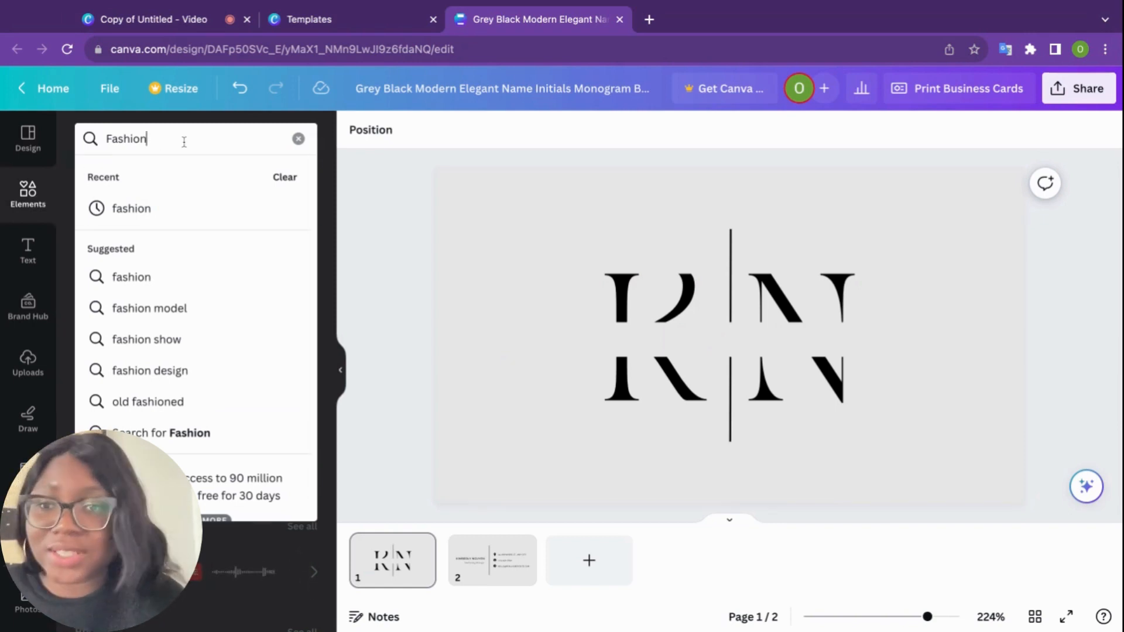
pyautogui.click(156, 209)
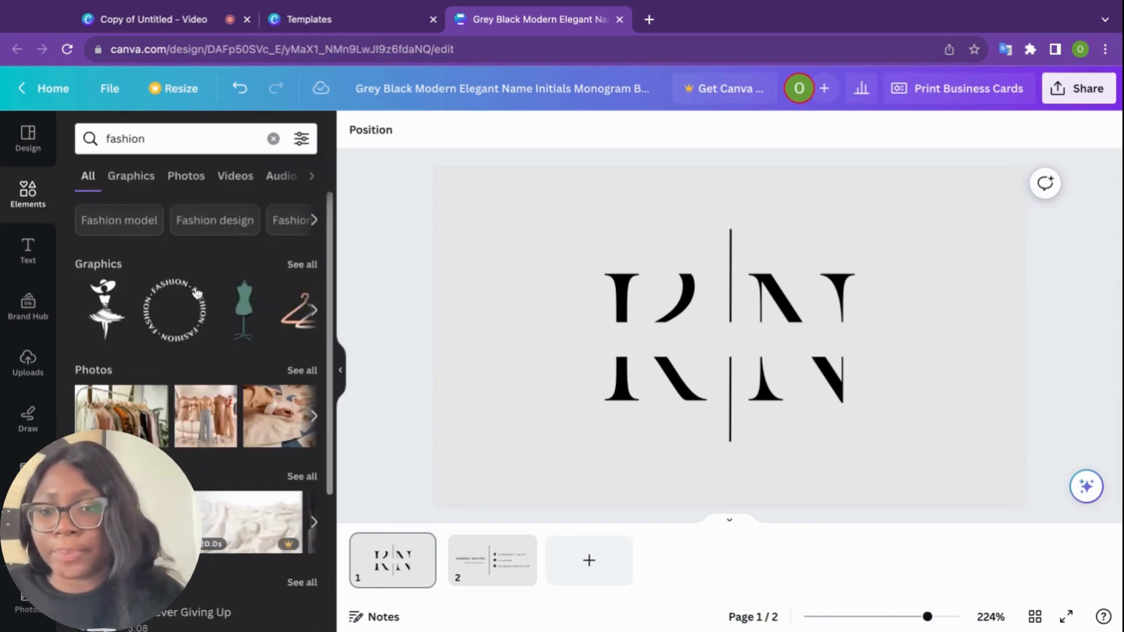
pyautogui.click(111, 322)
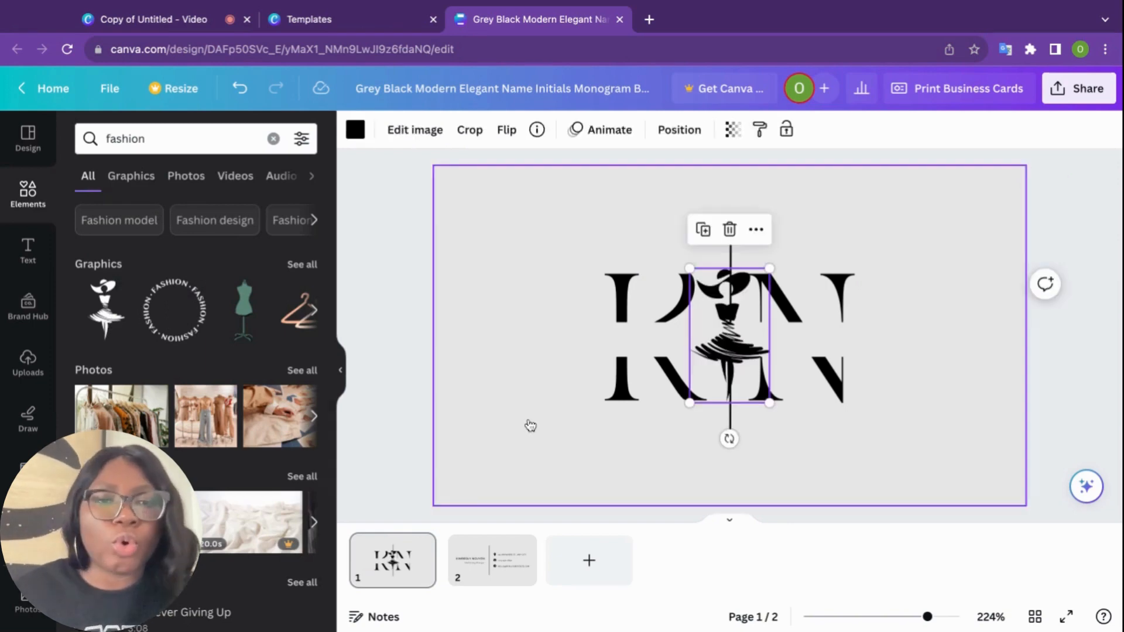
# Delete the vertical line running behind the fashion graphic on the front page
pyautogui.click(869, 262)
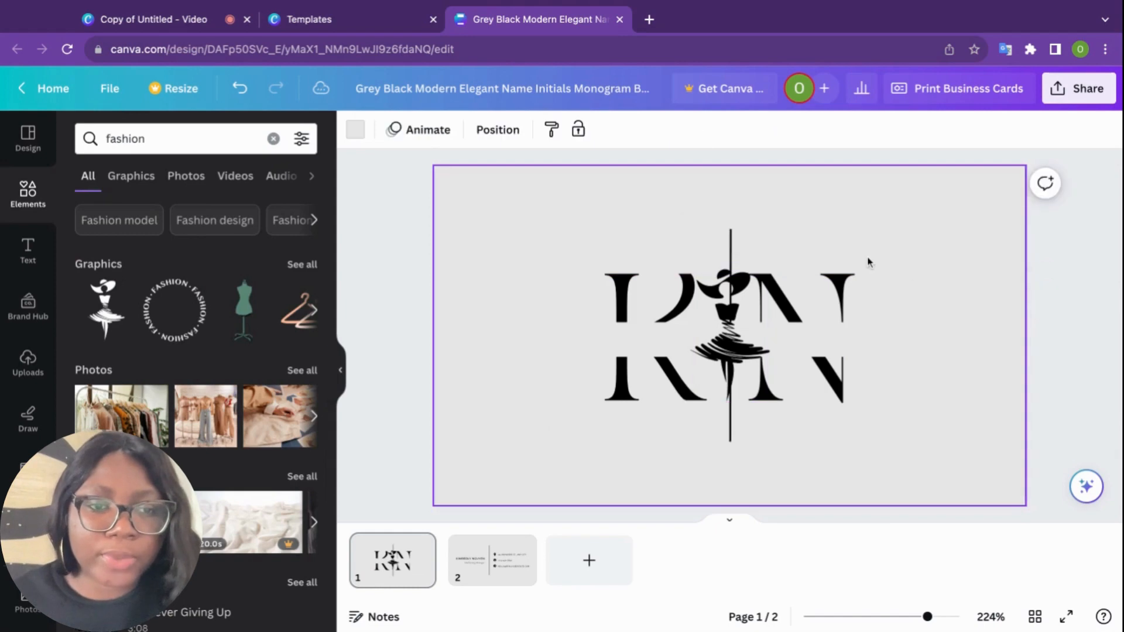
pyautogui.click(731, 243)
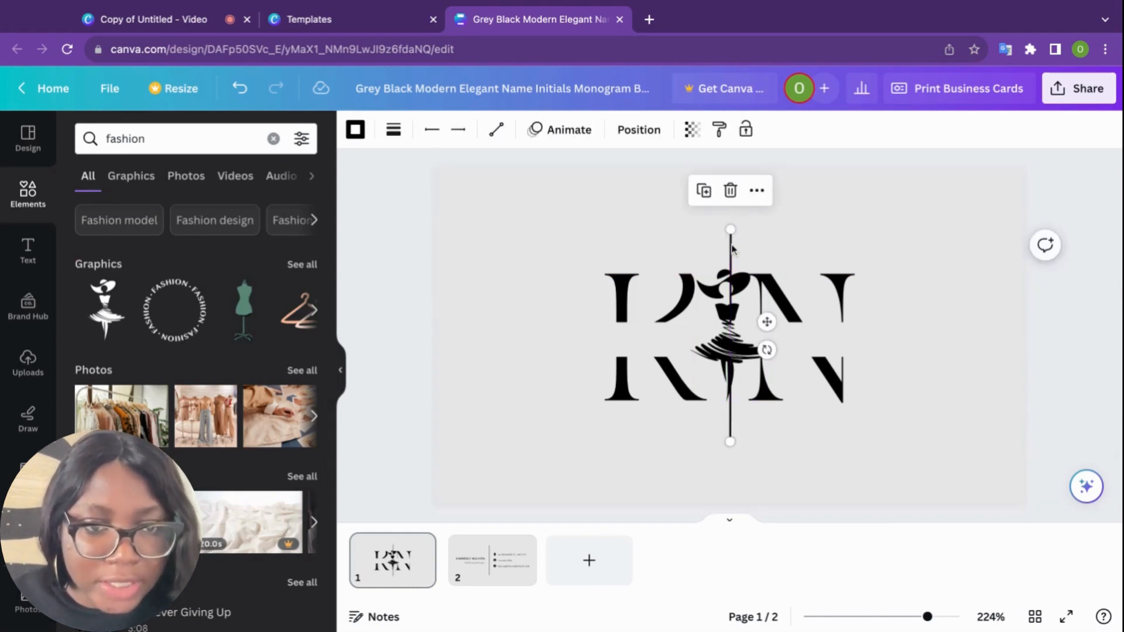
pyautogui.click(731, 190)
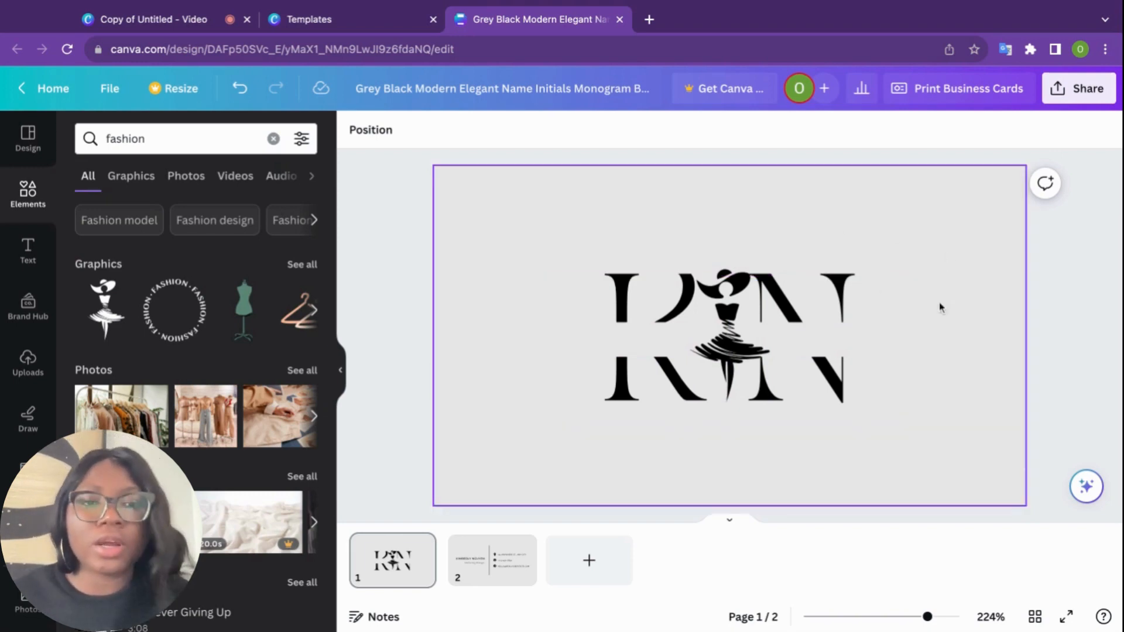
# Delete the vertical divider line between the name block and contact details on page 2
pyautogui.click(501, 561)
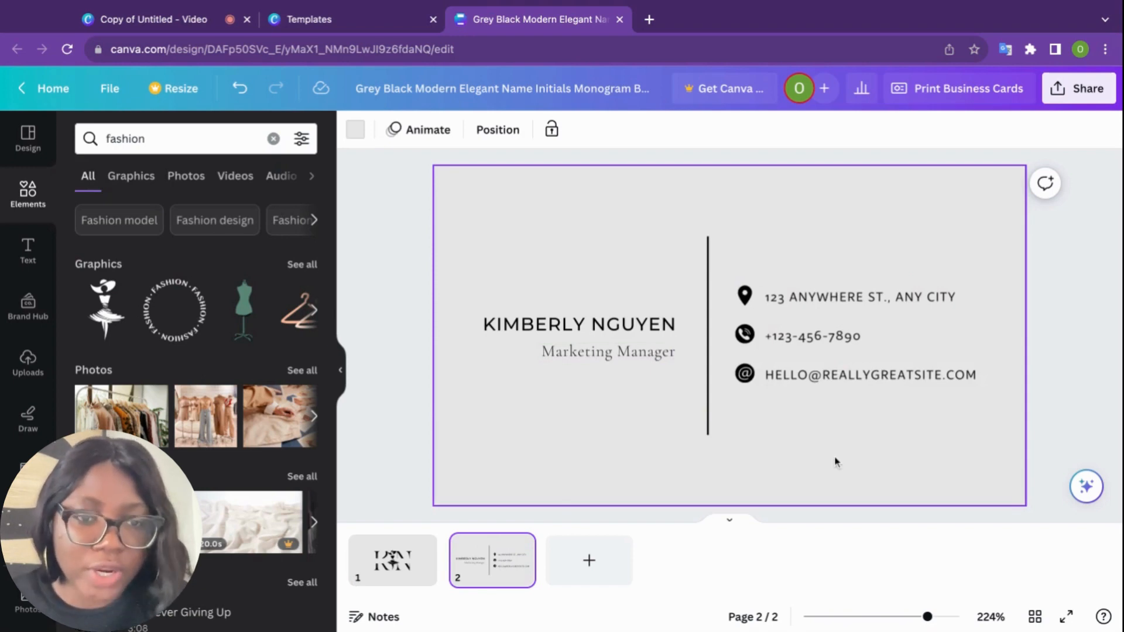
pyautogui.click(635, 356)
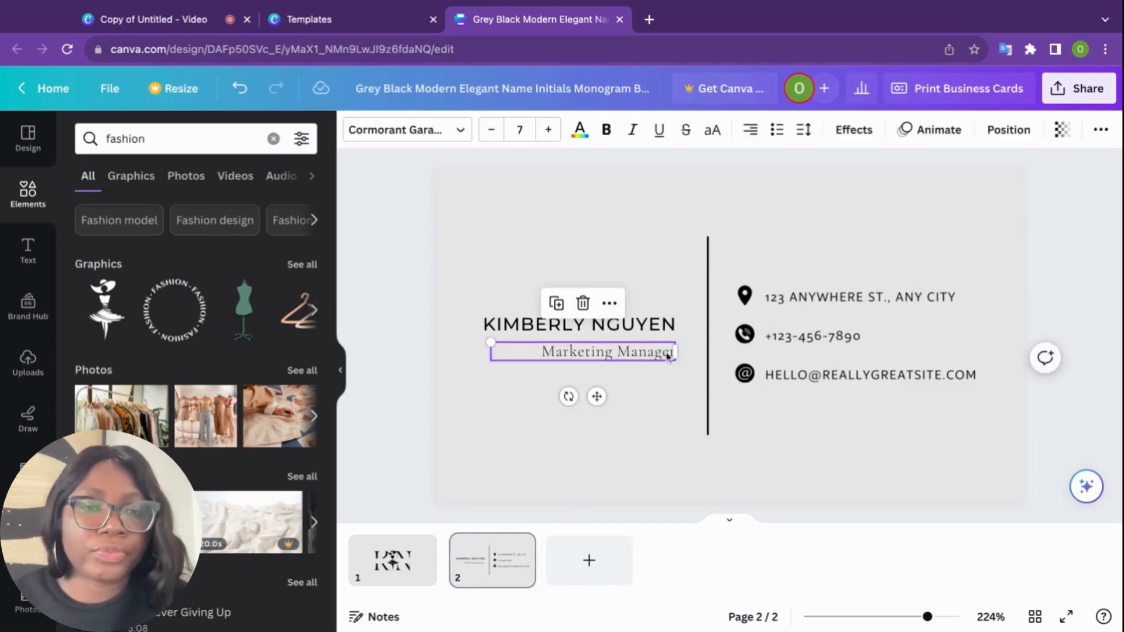
pyautogui.click(707, 361)
pyautogui.press('Delete')
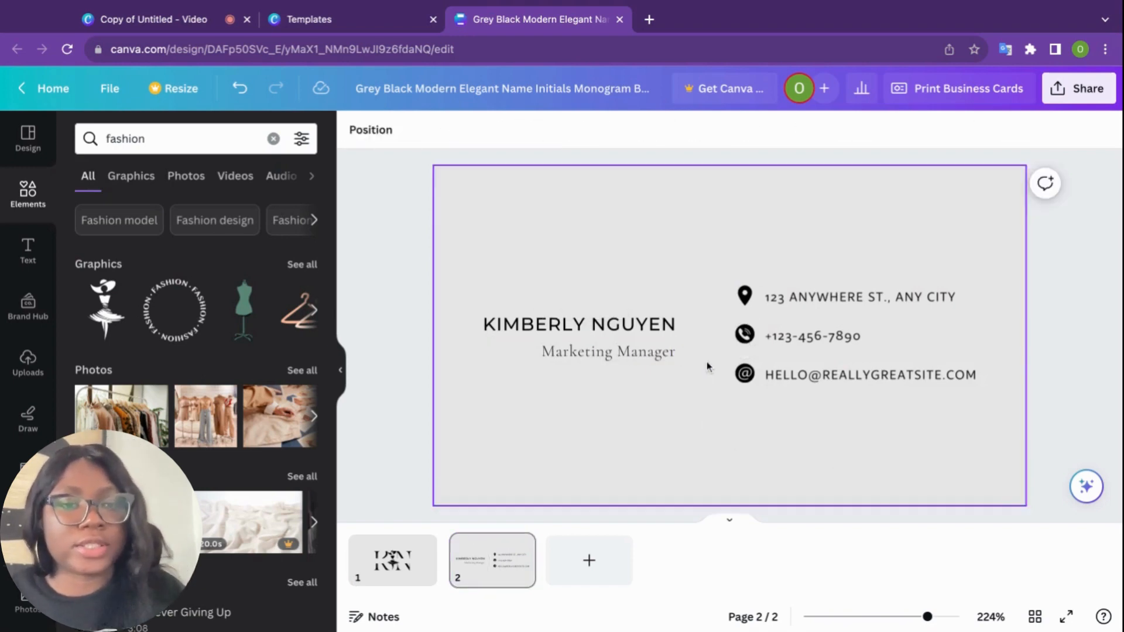
# Remove the email and phone number lines together with their icons from the contact details on page 2
pyautogui.click(807, 379)
pyautogui.press('Delete')
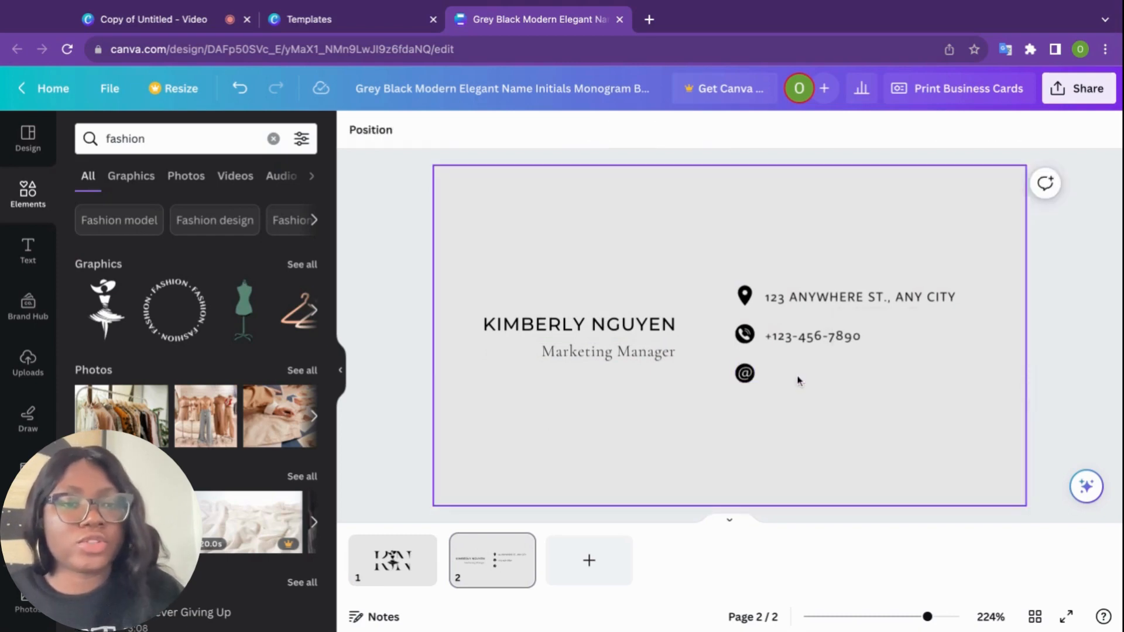
pyautogui.moveTo(785, 413); pyautogui.dragTo(747, 332)
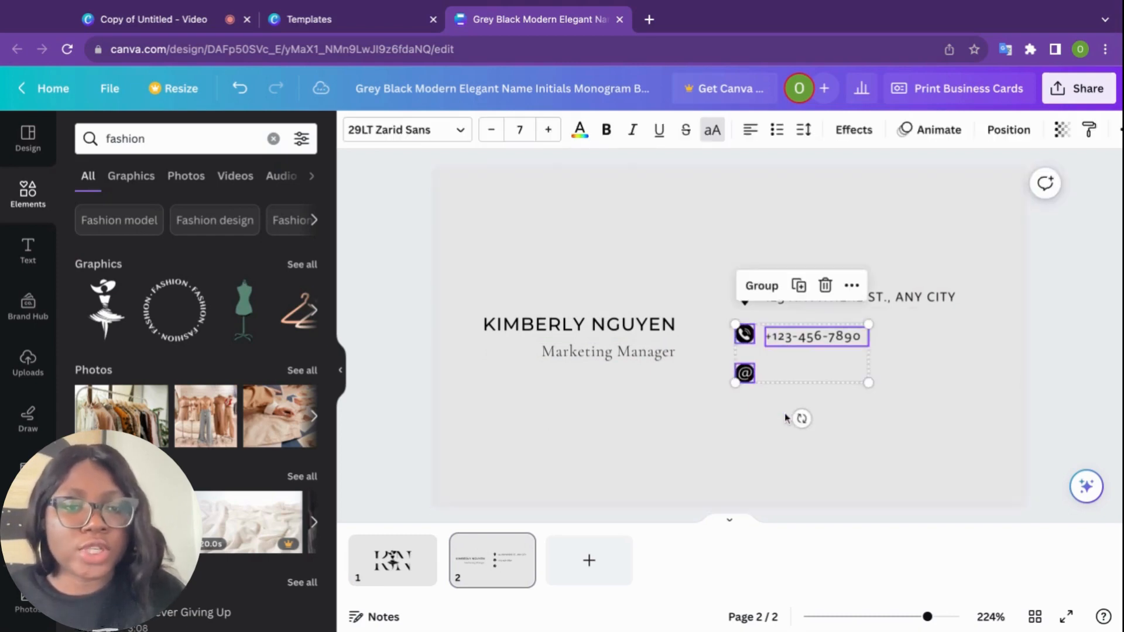
pyautogui.press('Delete')
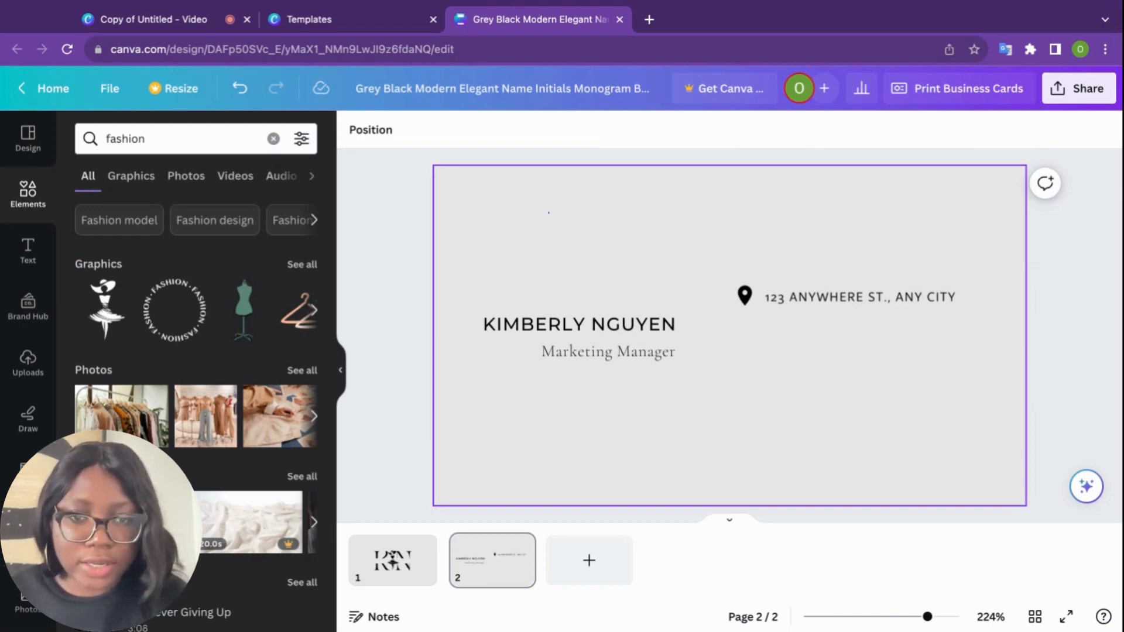
# Delete the "Marketing Manager" job title below the name on page 2
pyautogui.moveTo(549, 213); pyautogui.dragTo(894, 451)
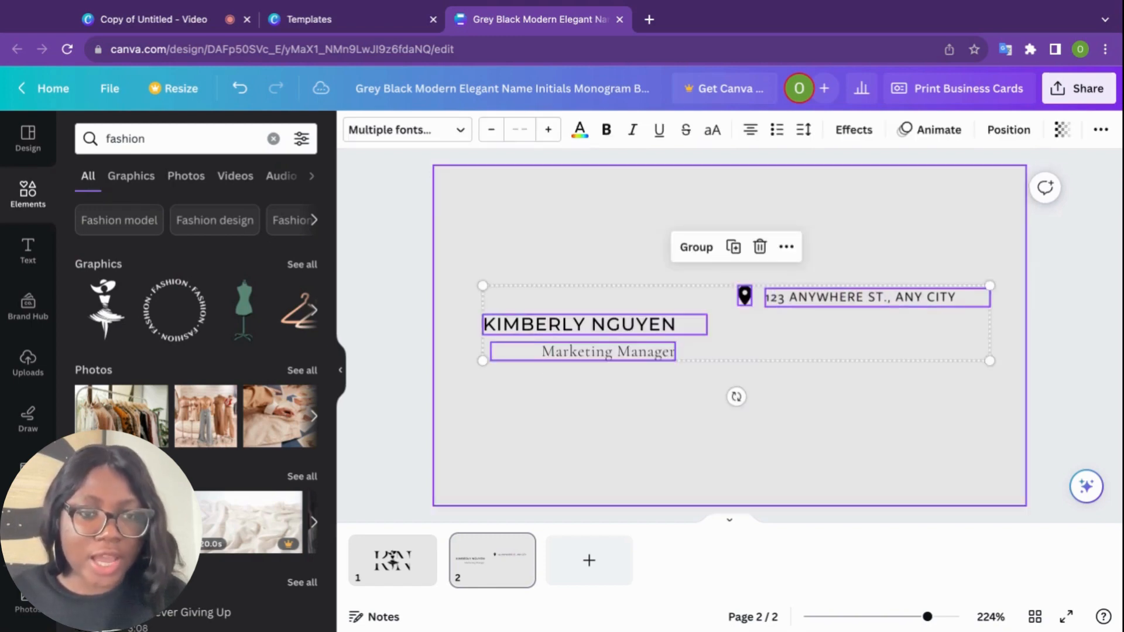
pyautogui.click(903, 450)
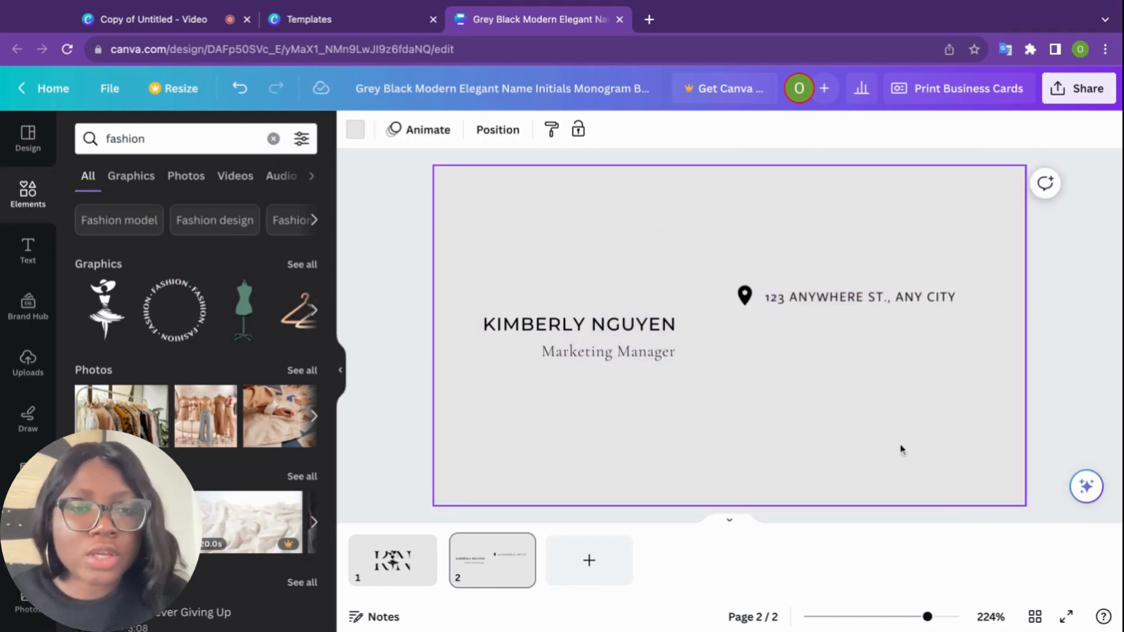
pyautogui.click(597, 356)
pyautogui.press('Delete')
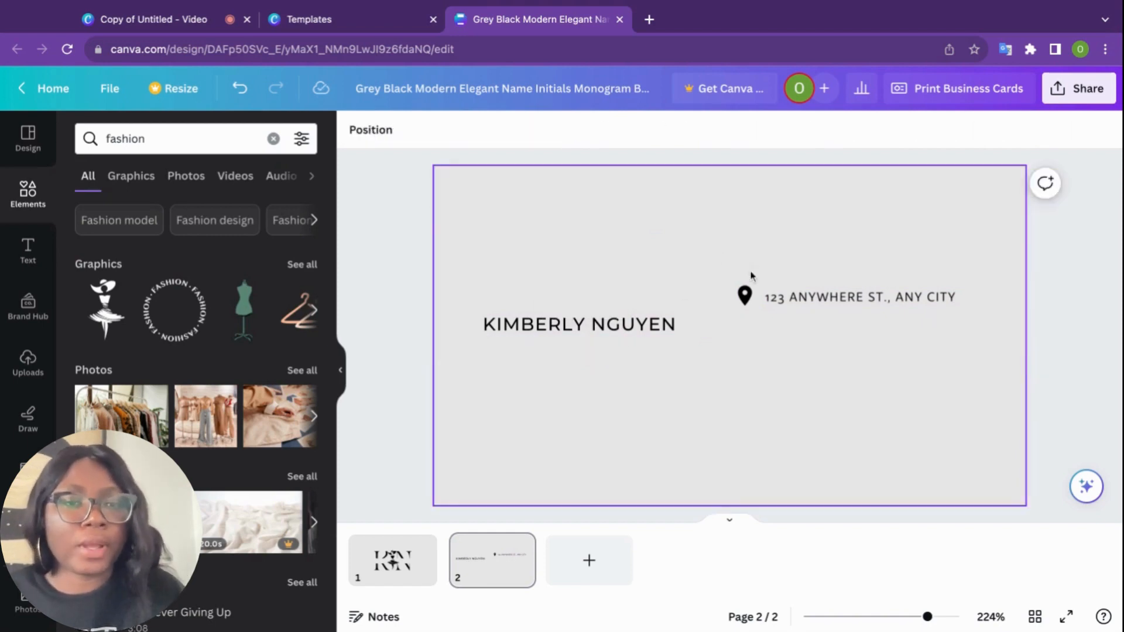
# Delete the location pin icon on page 2 and move the address line to the lower centre of the card
pyautogui.click(745, 291)
pyautogui.press('Delete')
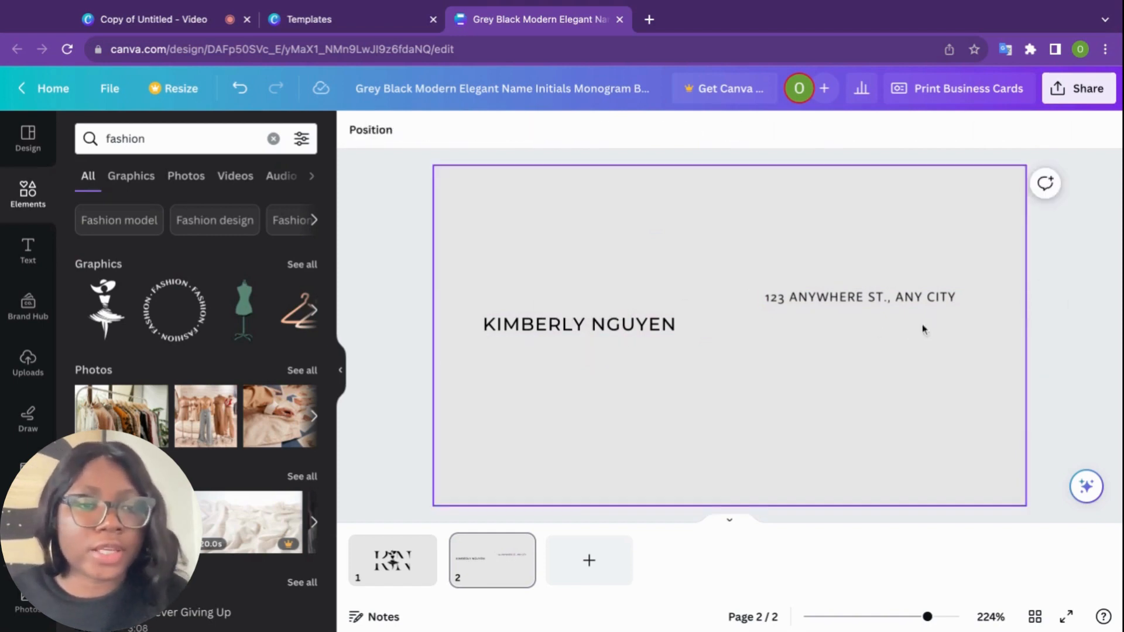
pyautogui.click(913, 300)
pyautogui.moveTo(891, 343); pyautogui.dragTo(747, 483)
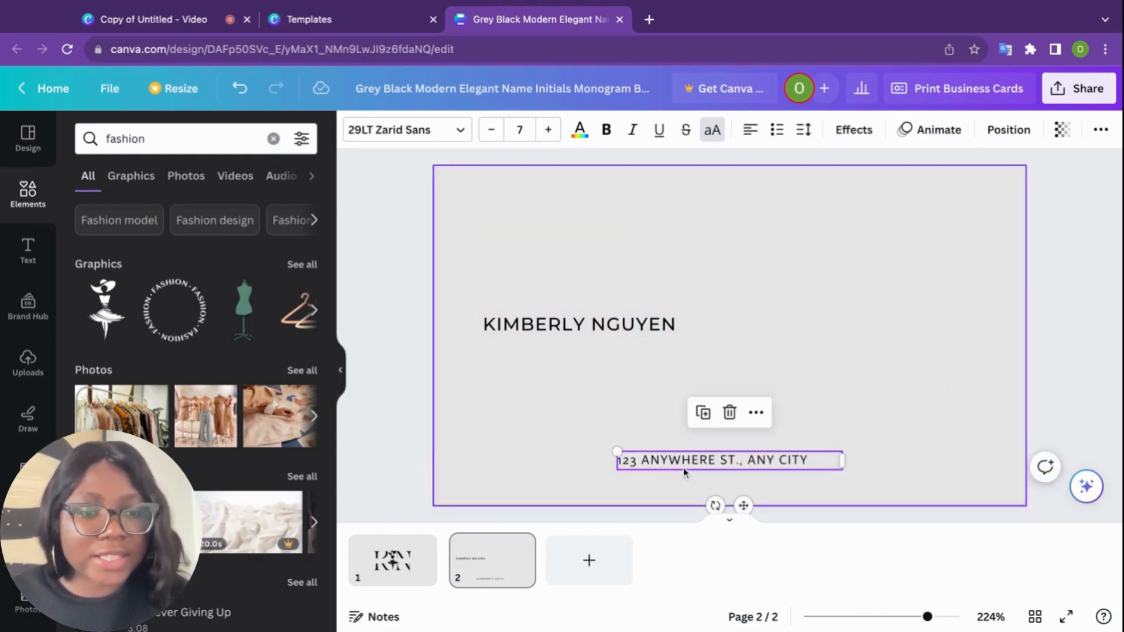
pyautogui.moveTo(730, 504); pyautogui.dragTo(596, 386)
pyautogui.moveTo(595, 344); pyautogui.dragTo(730, 460)
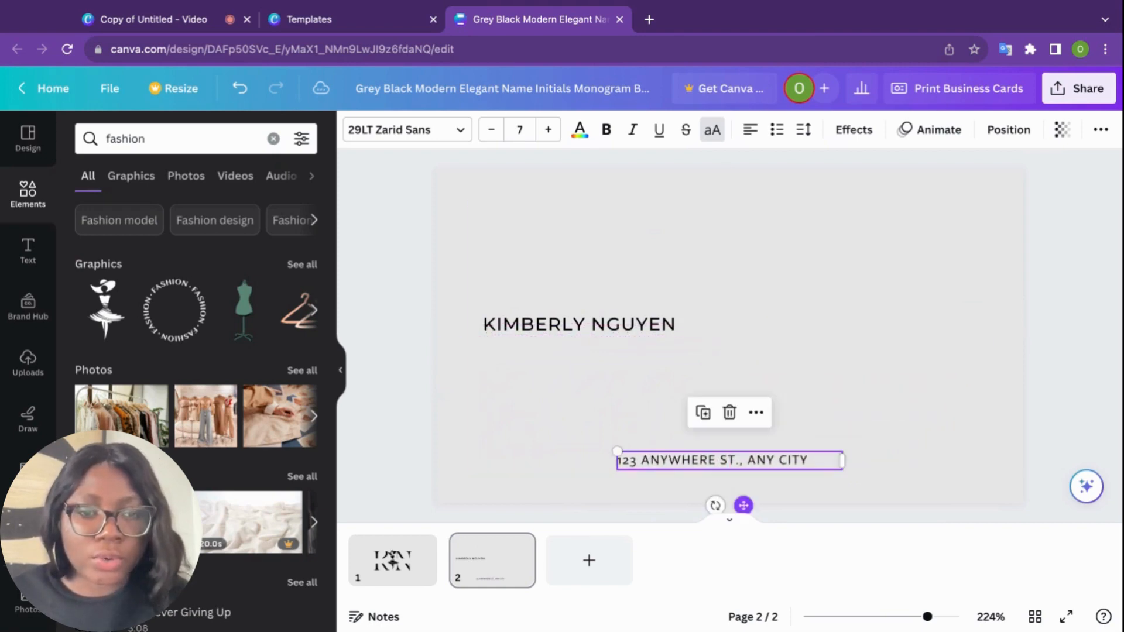
# Move the name line to the middle of page 2 and align it to the page centre
pyautogui.click(649, 326)
pyautogui.moveTo(607, 368)
pyautogui.mouseDown()
pyautogui.moveTo(750, 377)
pyautogui.moveTo(591, 371)
pyautogui.moveTo(612, 371)
pyautogui.mouseUp()
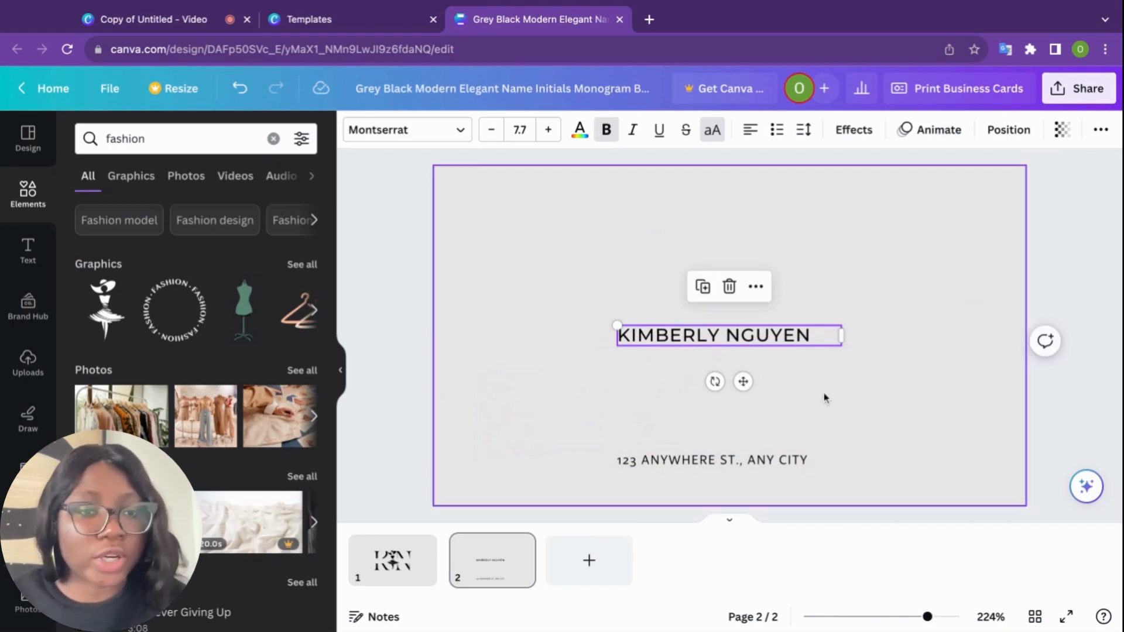
pyautogui.click(933, 224)
pyautogui.click(819, 336)
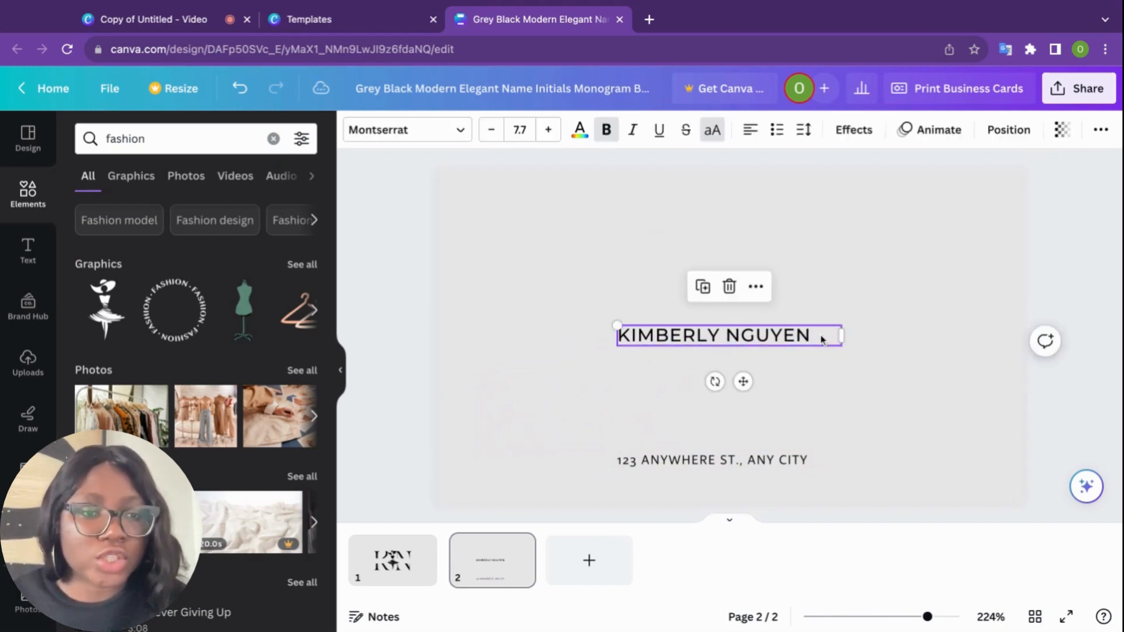
pyautogui.click(759, 296)
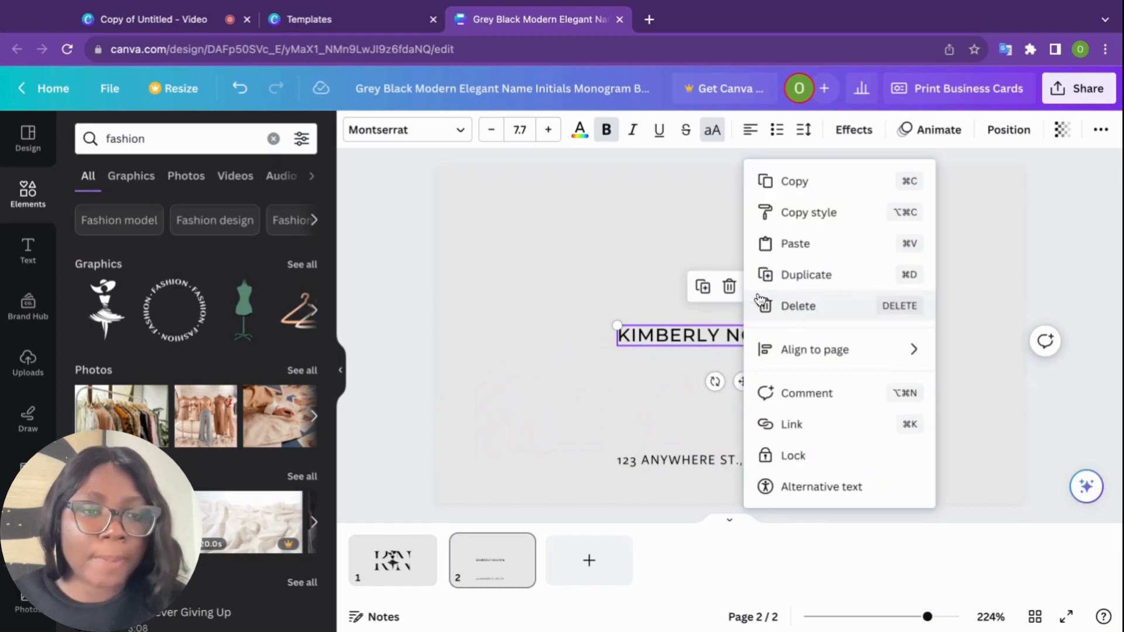
pyautogui.moveTo(832, 354)
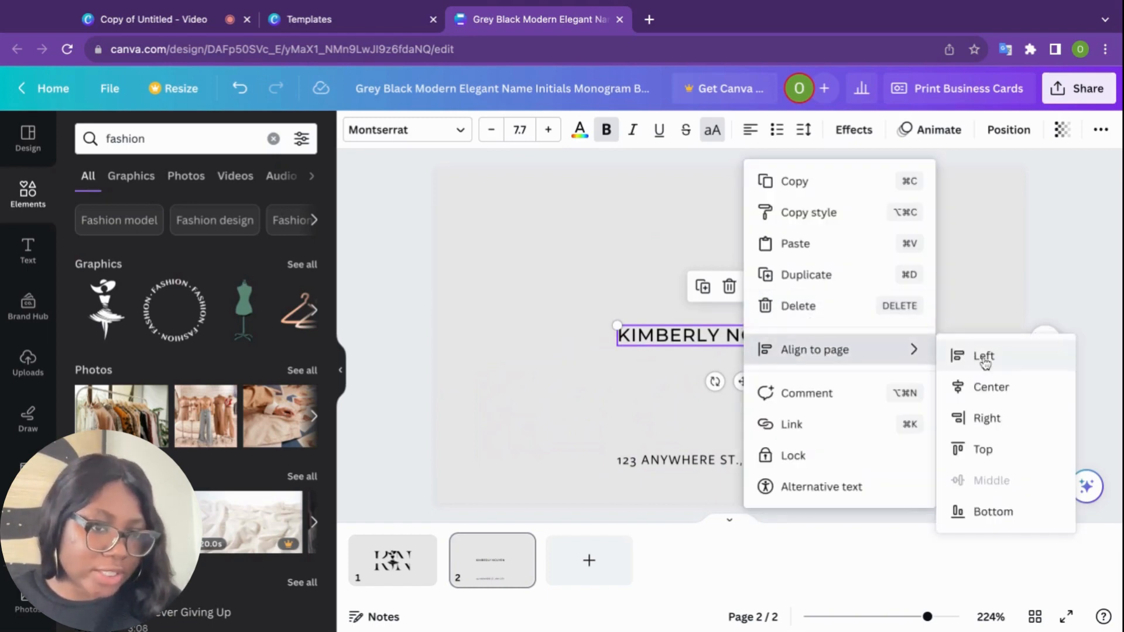
pyautogui.click(991, 388)
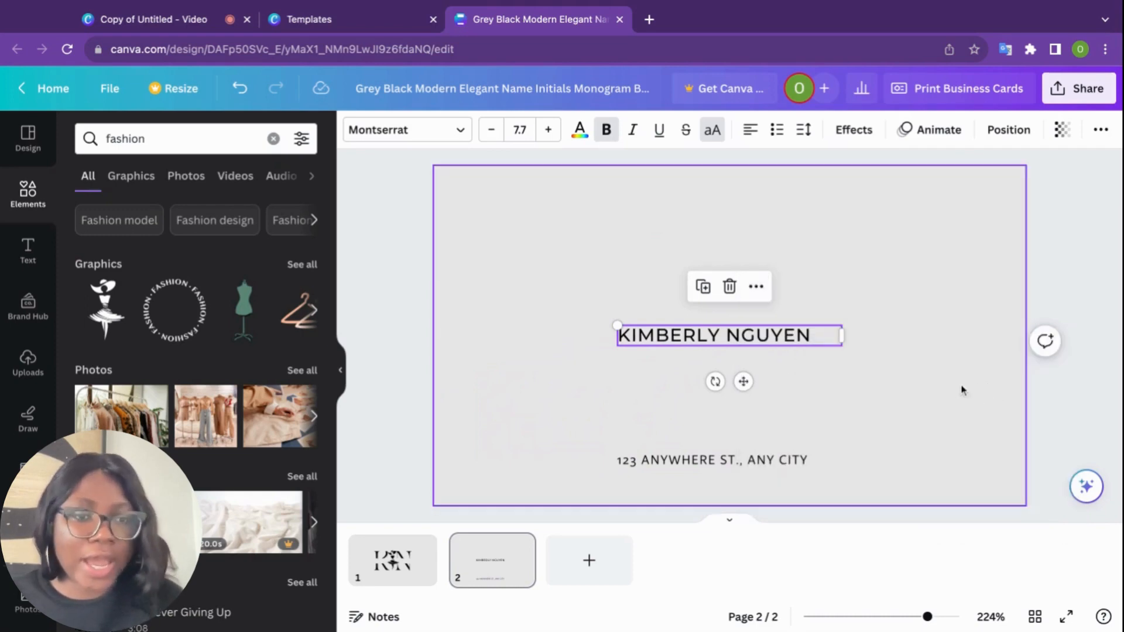
# Shift the name line up and toward the card's left edge, and realign it to the page's horizontal centre
pyautogui.moveTo(747, 379); pyautogui.dragTo(573, 329)
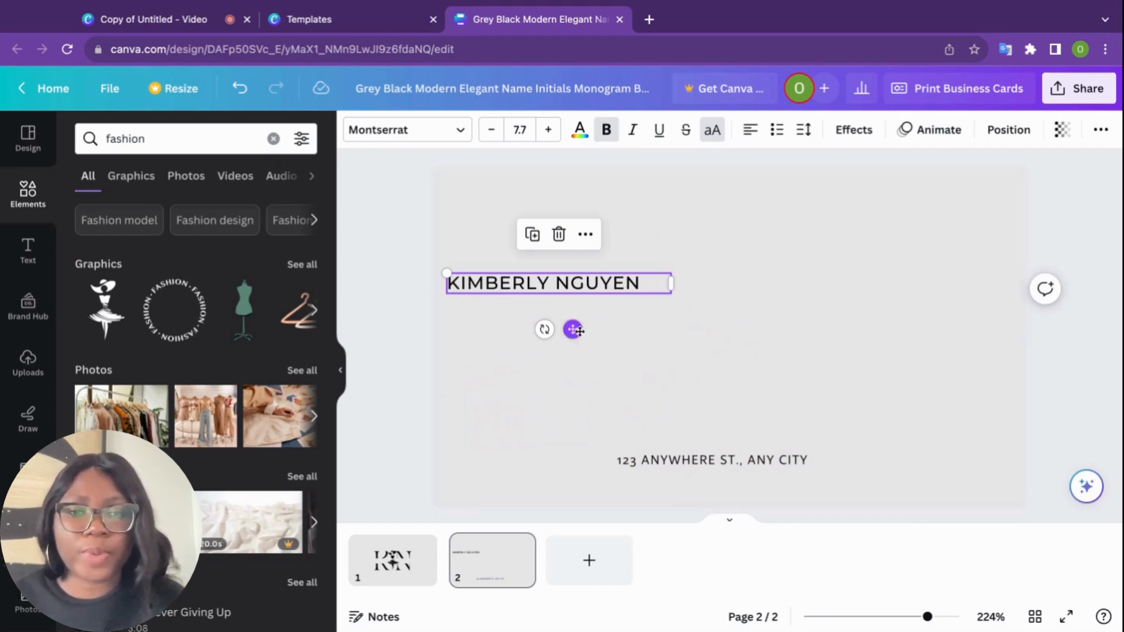
pyautogui.click(585, 234)
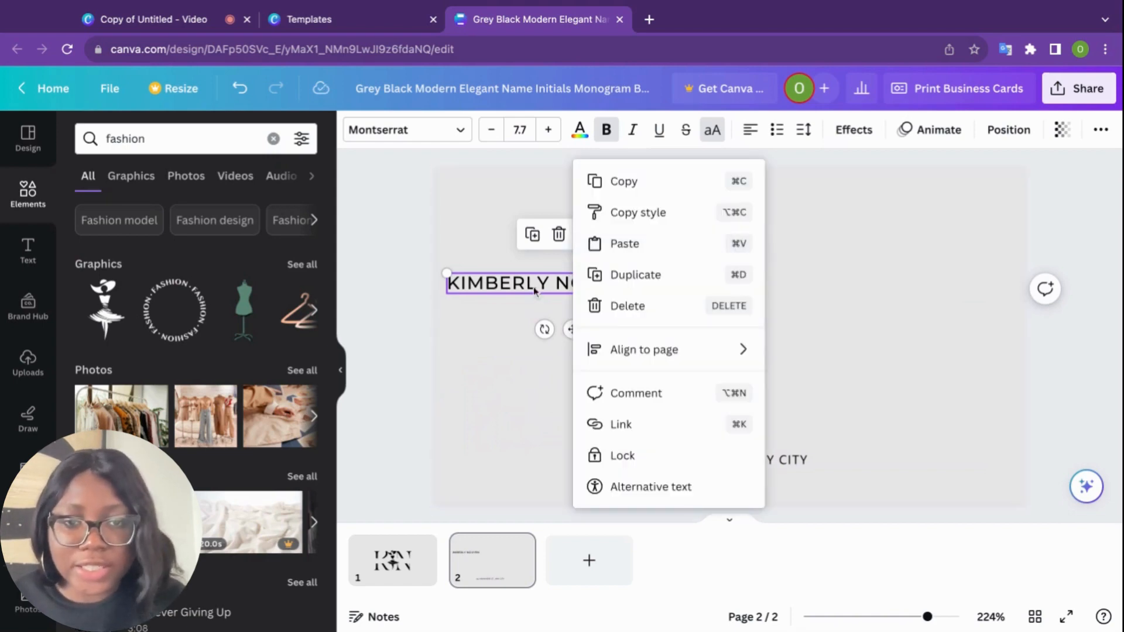
pyautogui.moveTo(671, 351)
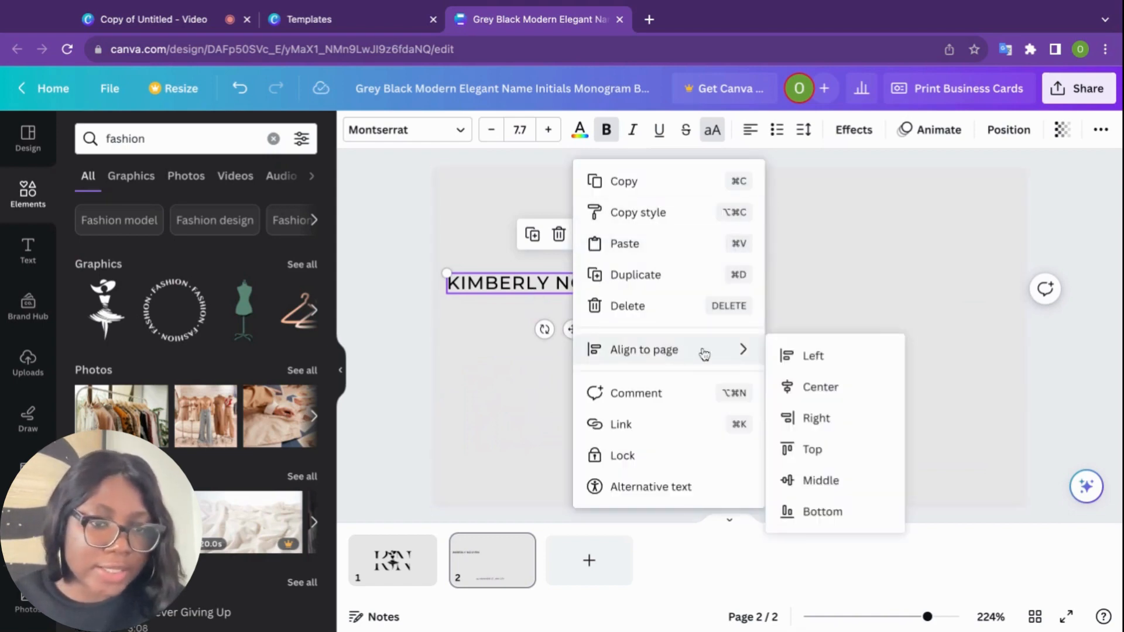
pyautogui.click(820, 387)
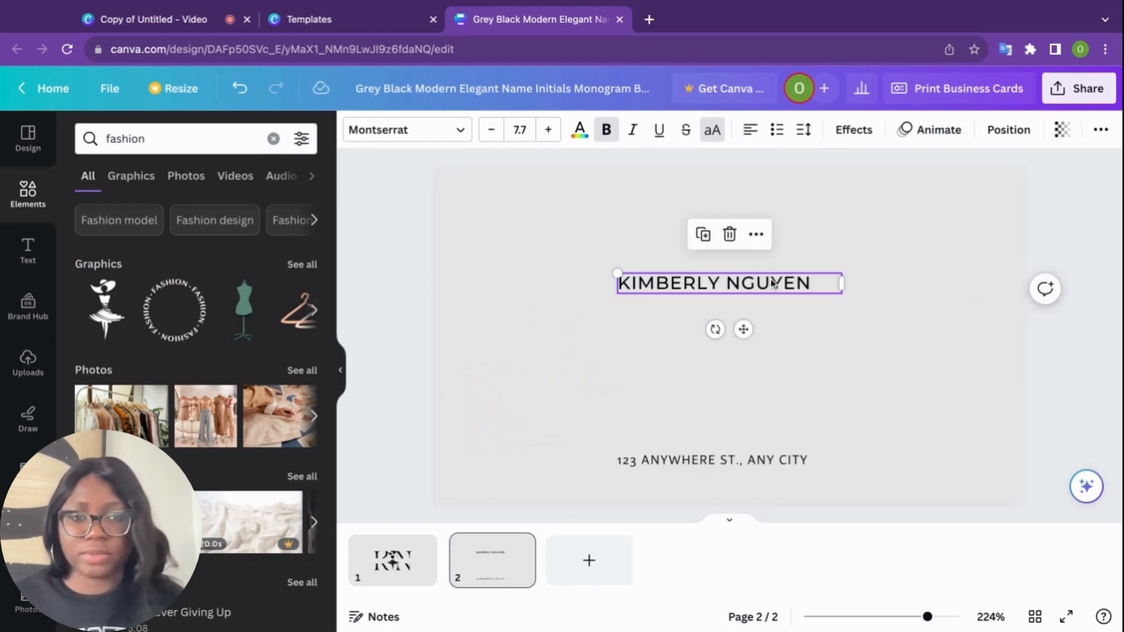
# Replace the name on page 2 with "TEXT TO APPRECIATE CUSTOMER" and centre the text within its box
pyautogui.click(814, 459)
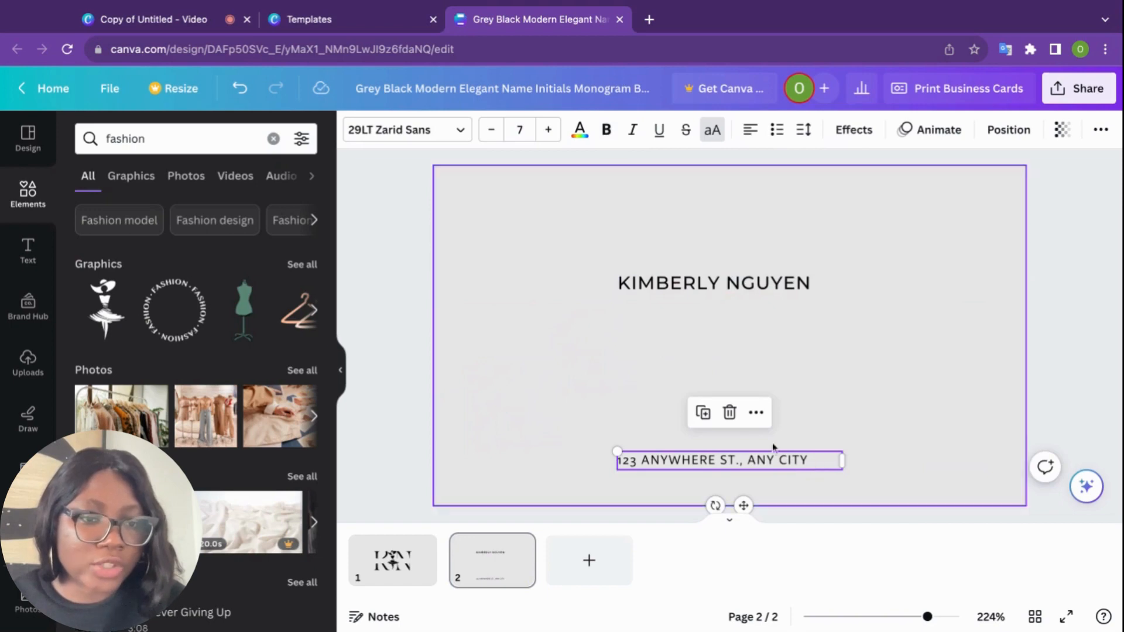
pyautogui.click(816, 286)
pyautogui.click(817, 287)
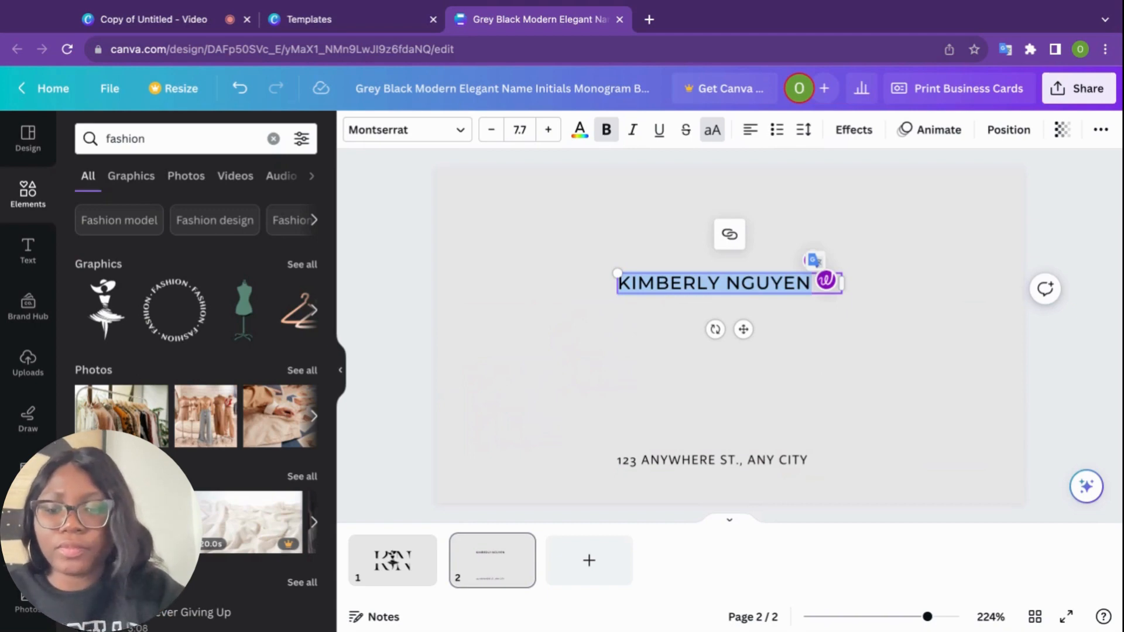
pyautogui.write('TEXT')
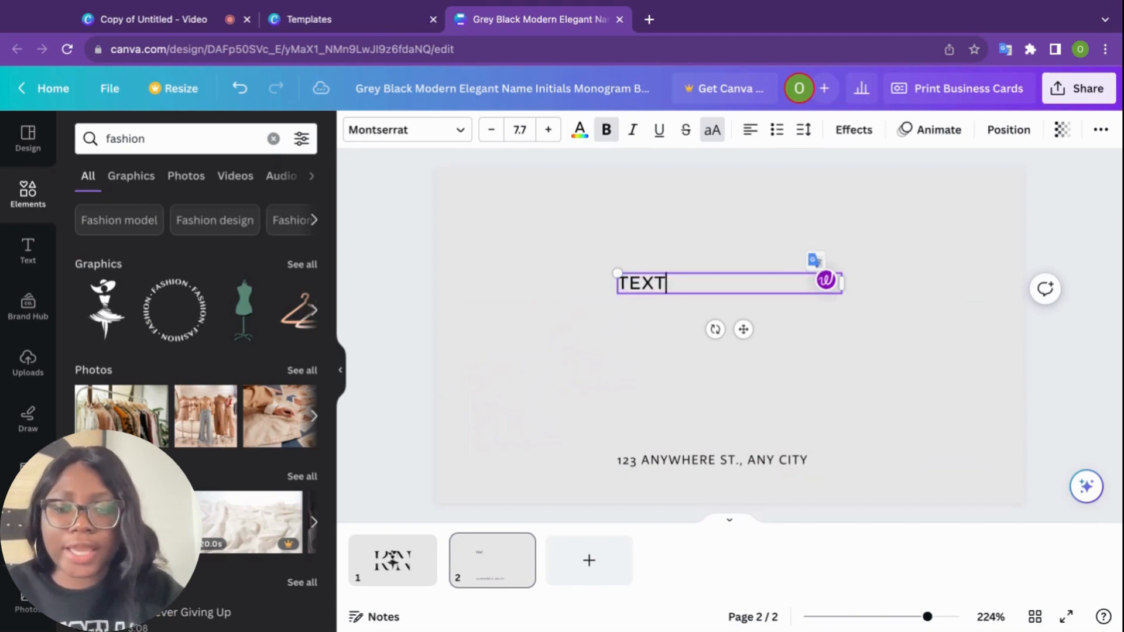
pyautogui.write(' TO APRR')
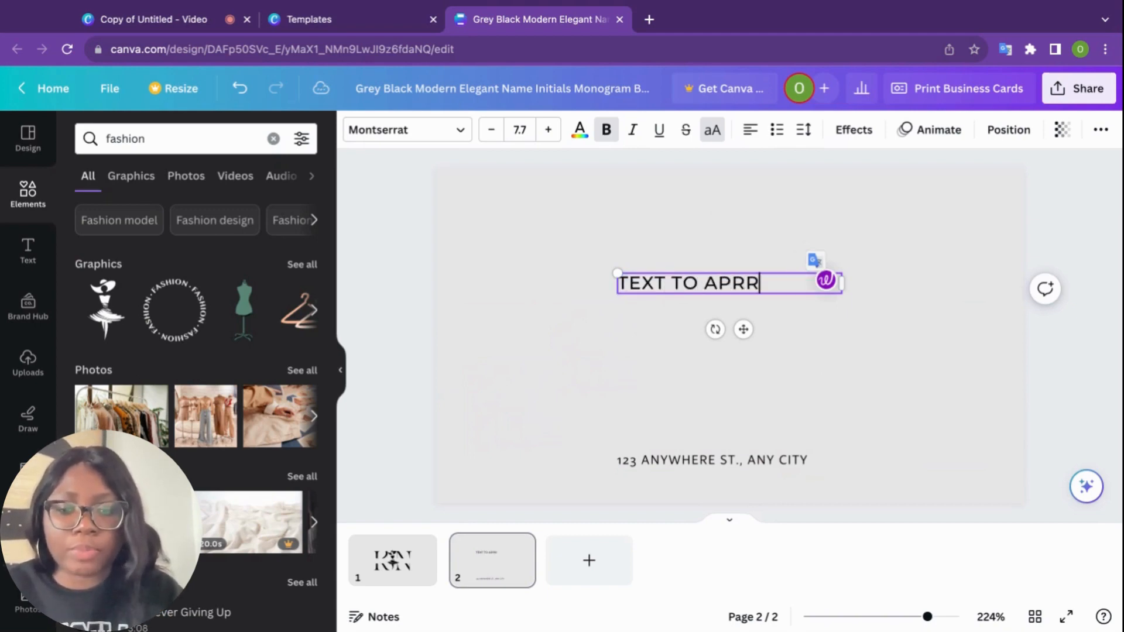
pyautogui.write('ECIATE CUST')
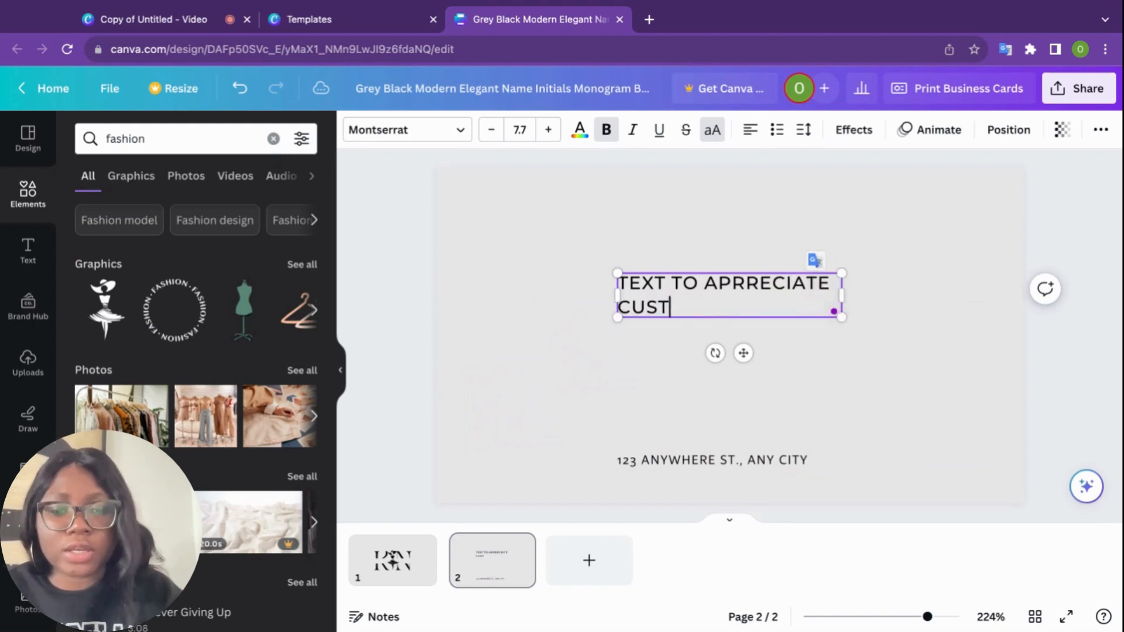
pyautogui.write('OMER')
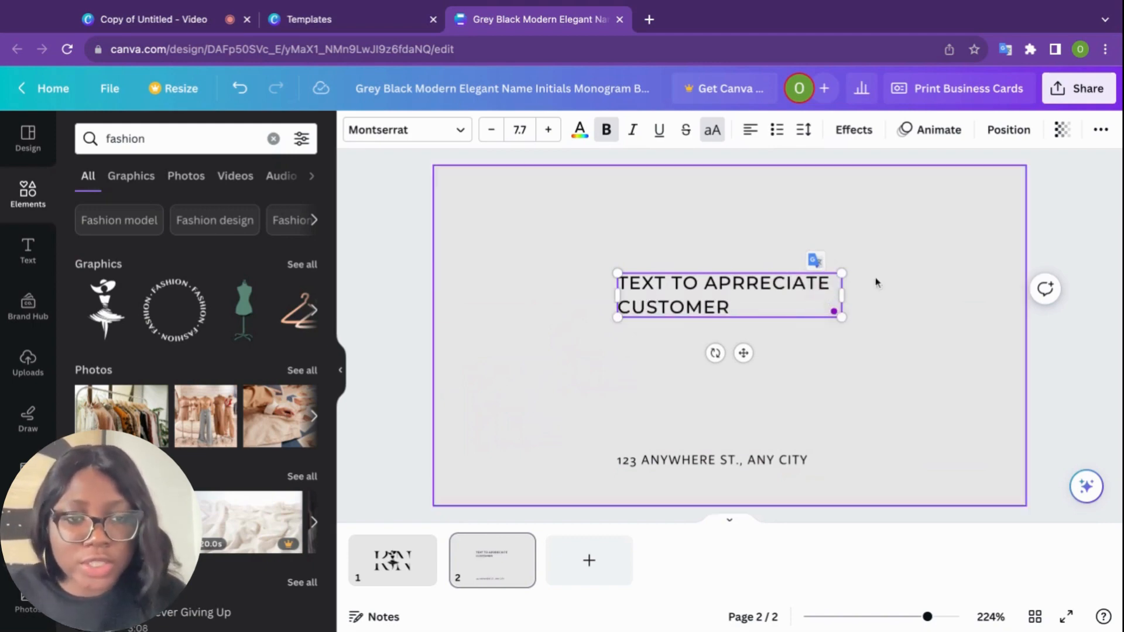
pyautogui.rightClick(795, 292)
pyautogui.click(785, 324)
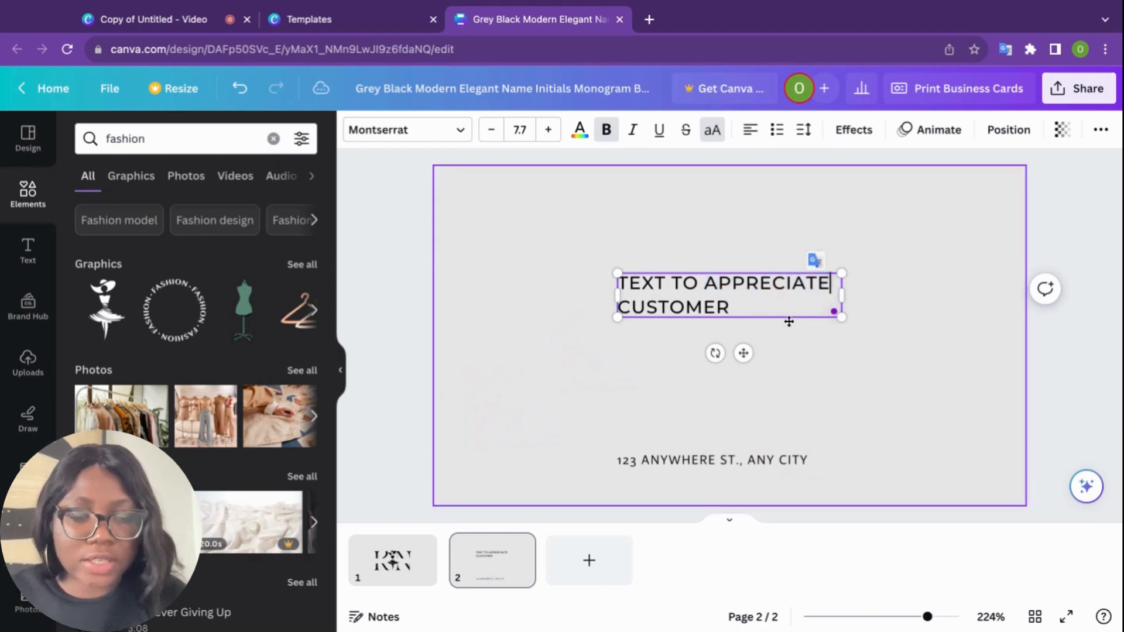
pyautogui.click(750, 130)
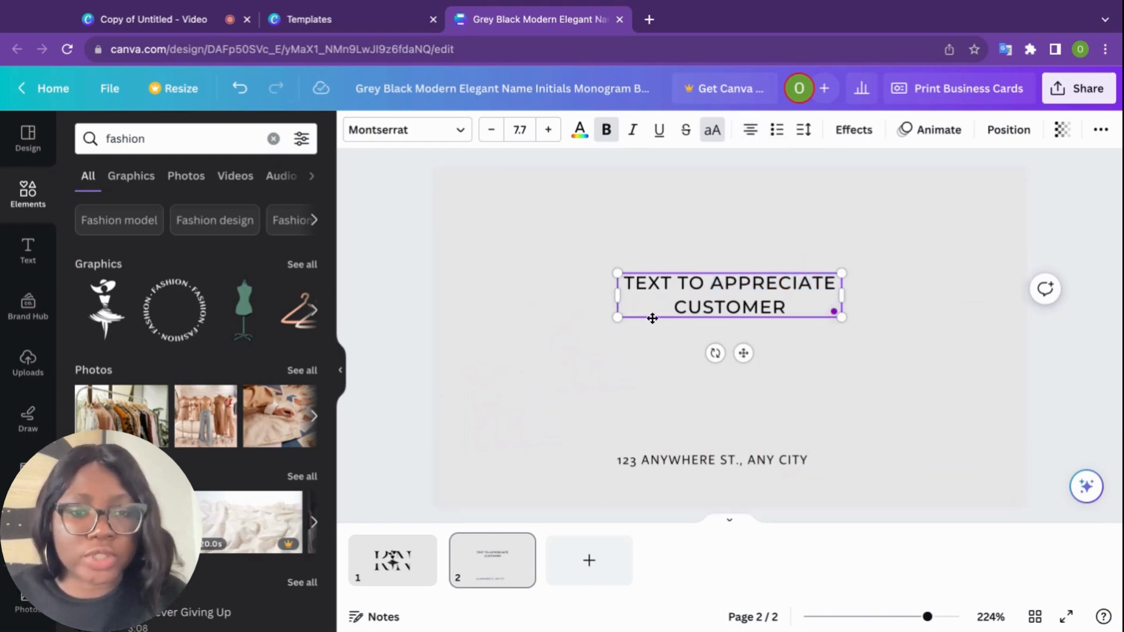
# Widen the appreciation text box on both sides to fit one line and move it down to the card's vertical middle
pyautogui.click(588, 301)
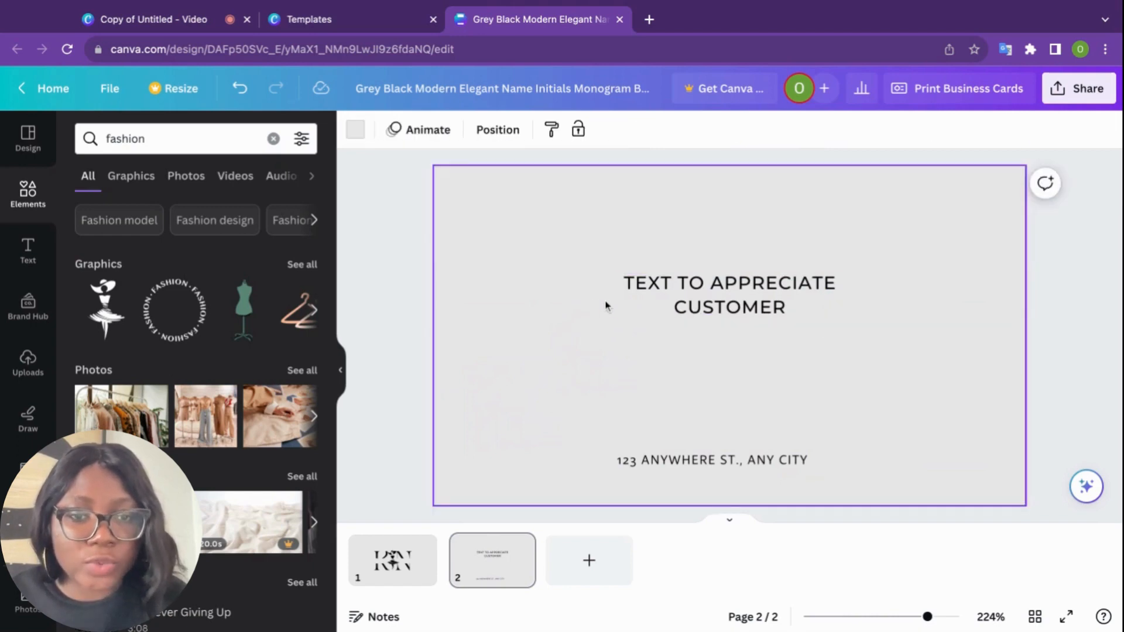
pyautogui.click(629, 305)
pyautogui.moveTo(615, 295); pyautogui.dragTo(481, 311)
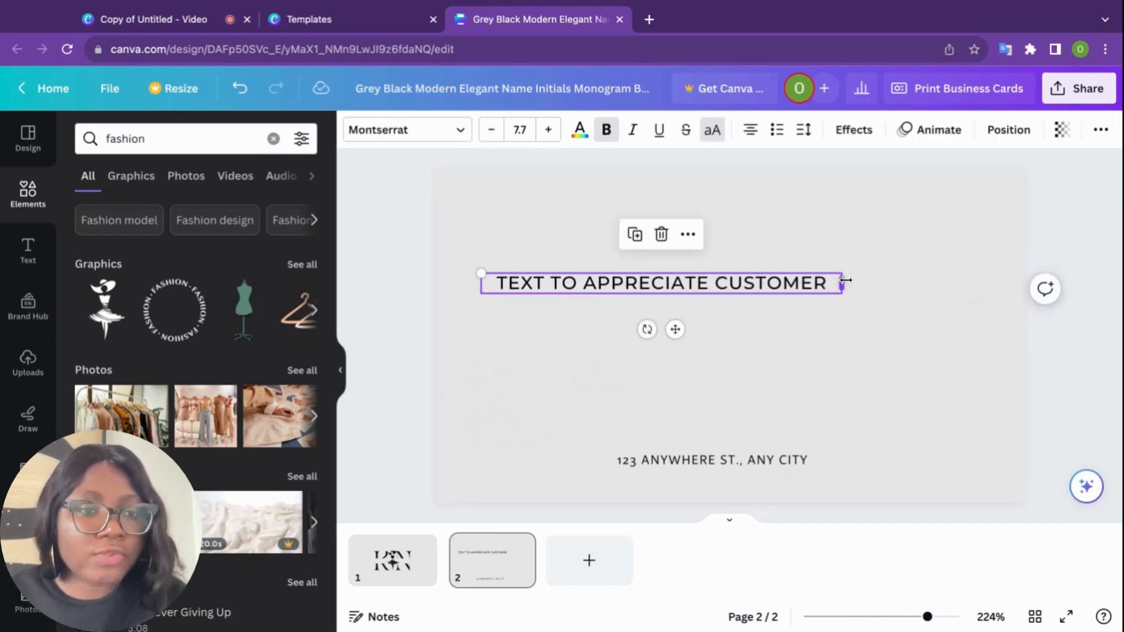
pyautogui.moveTo(846, 281); pyautogui.dragTo(966, 289)
pyautogui.moveTo(736, 331); pyautogui.dragTo(736, 372)
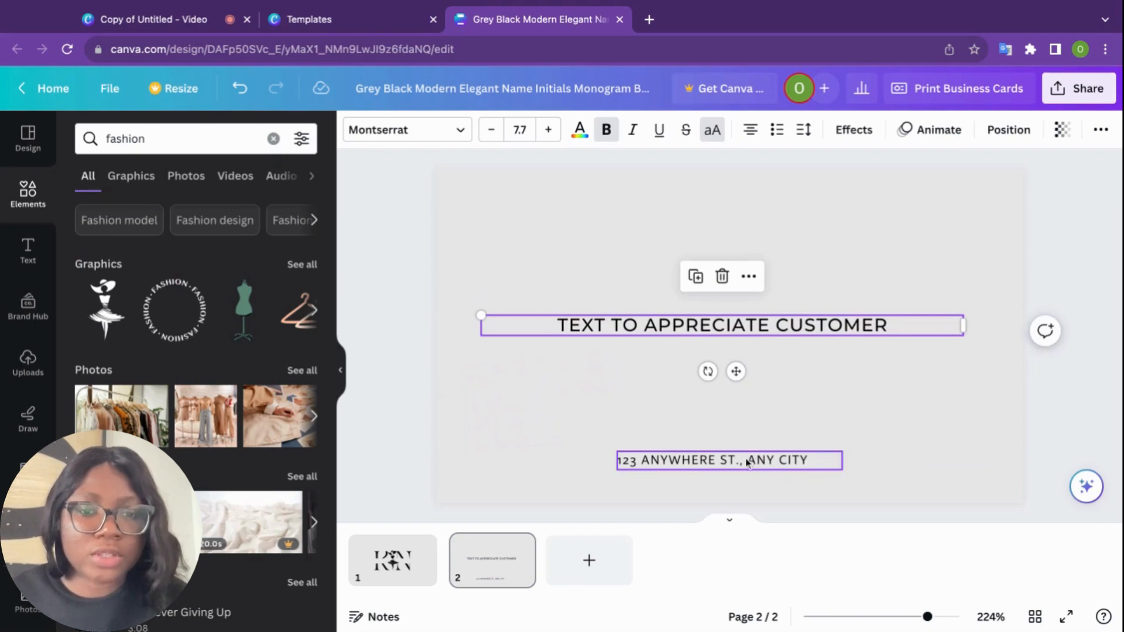
pyautogui.click(401, 555)
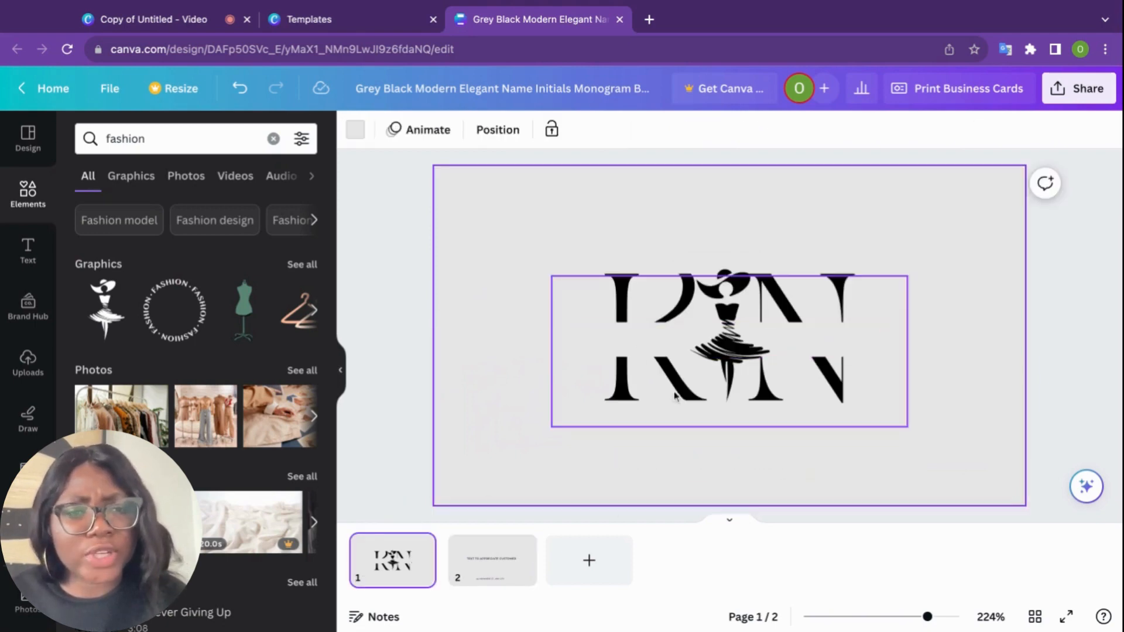
pyautogui.click(492, 553)
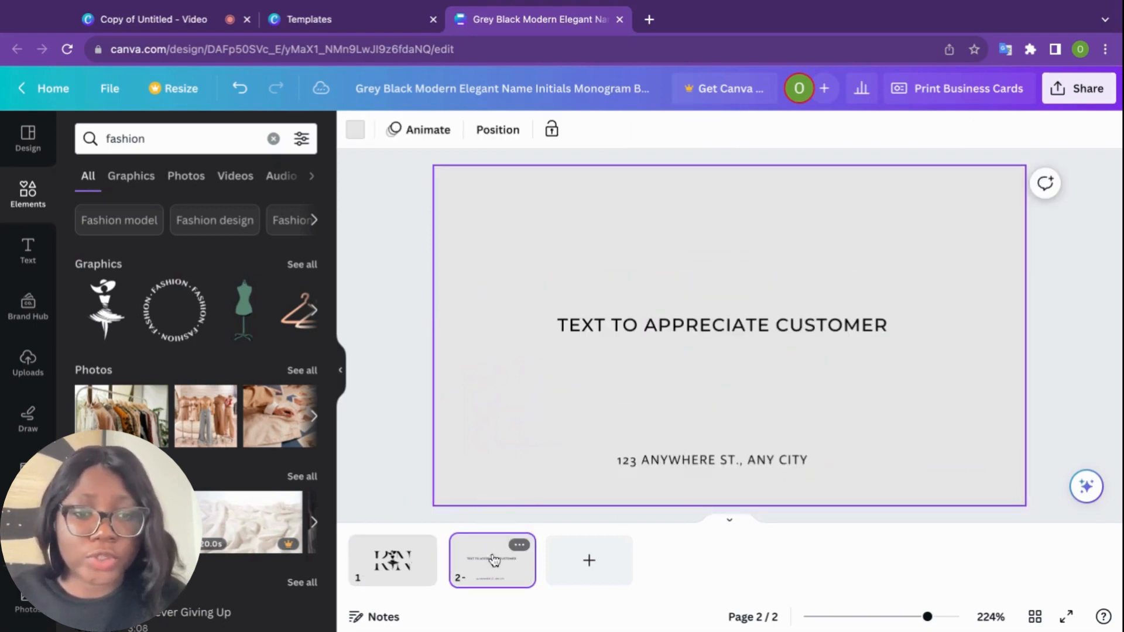
pyautogui.click(777, 459)
pyautogui.click(780, 457)
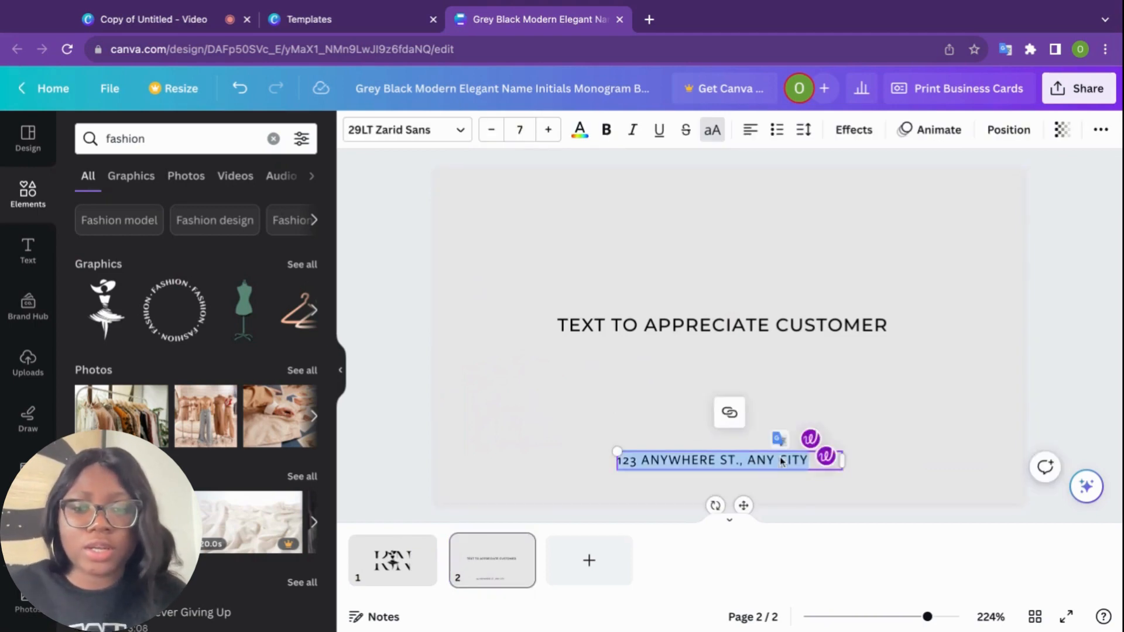
pyautogui.write('@KIN')
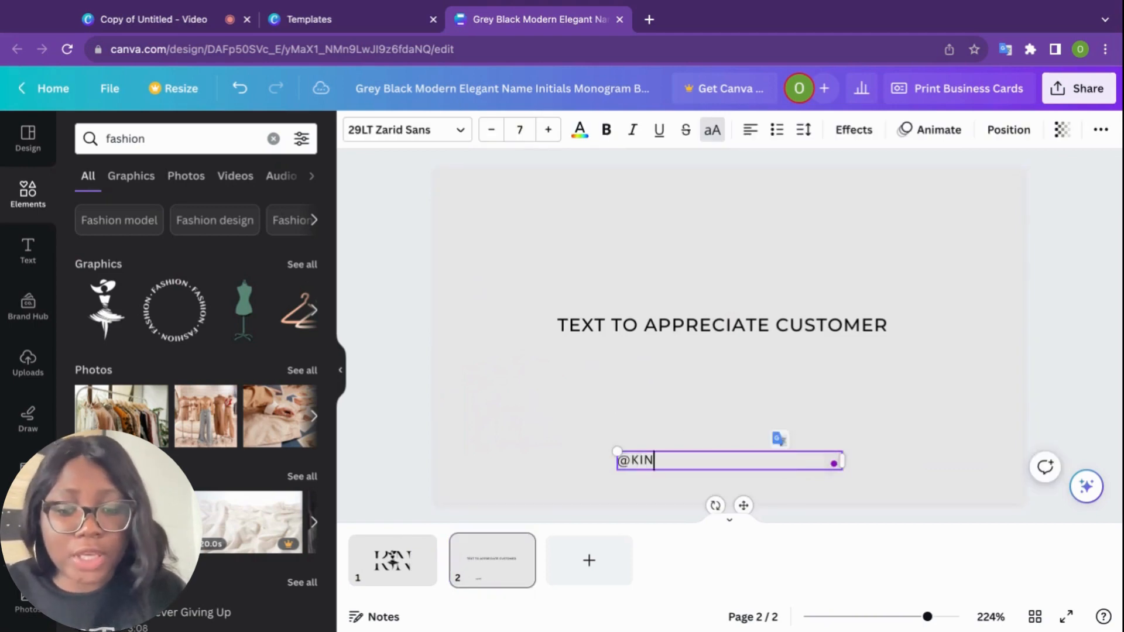
pyautogui.write('CKOTHING')
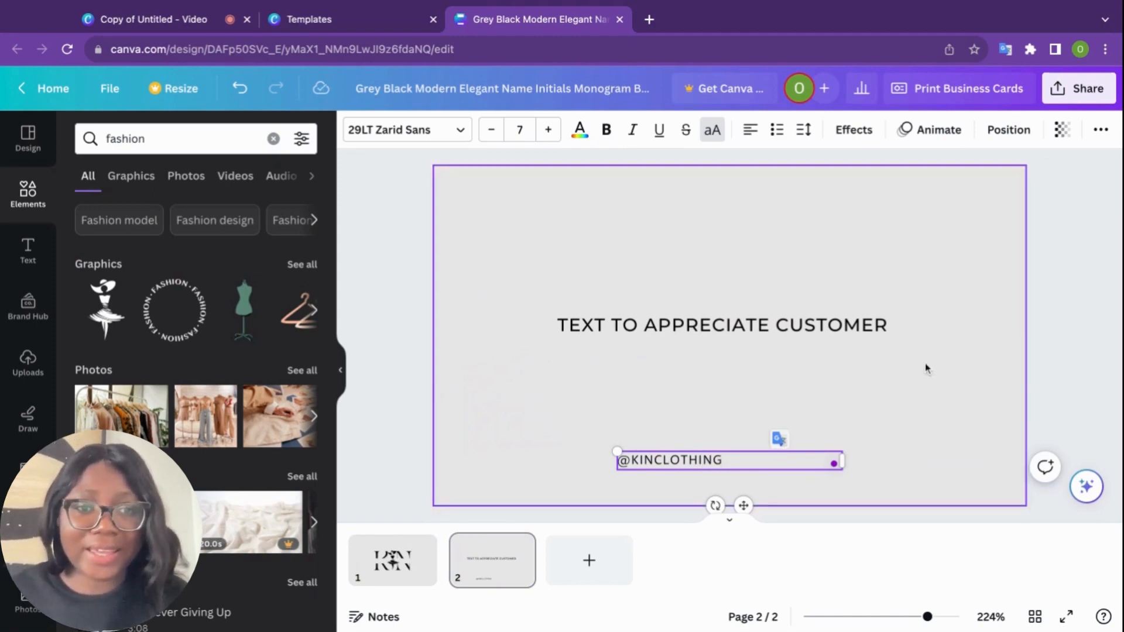
pyautogui.click(749, 130)
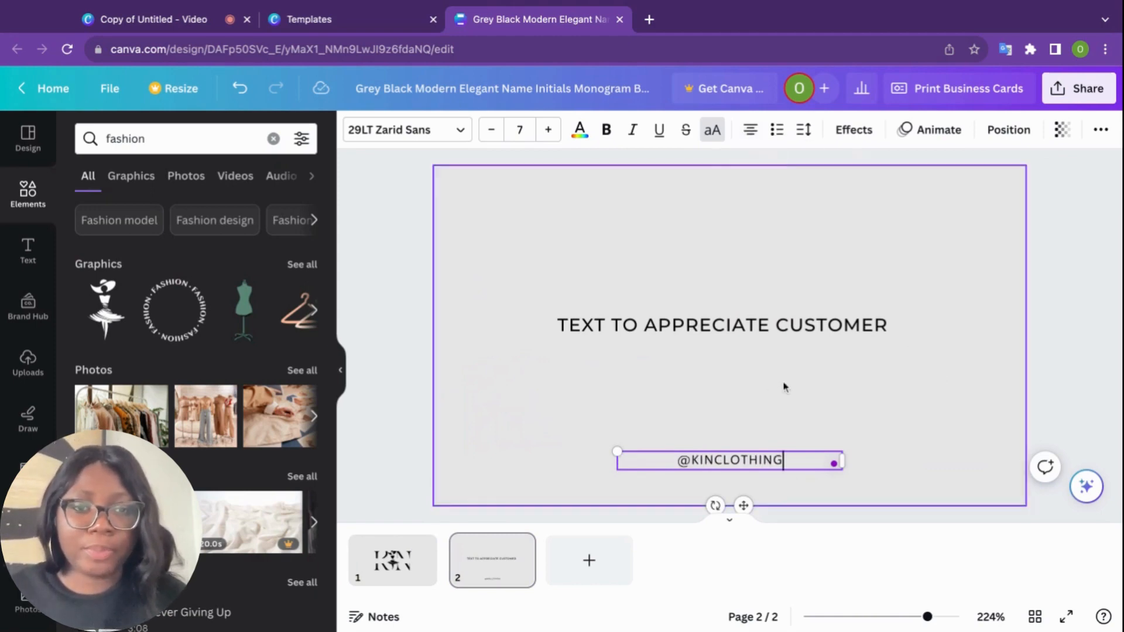
# Choose a recently used font for the "TEXT TO APPRECIATE CUSTOMER" line
pyautogui.click(826, 325)
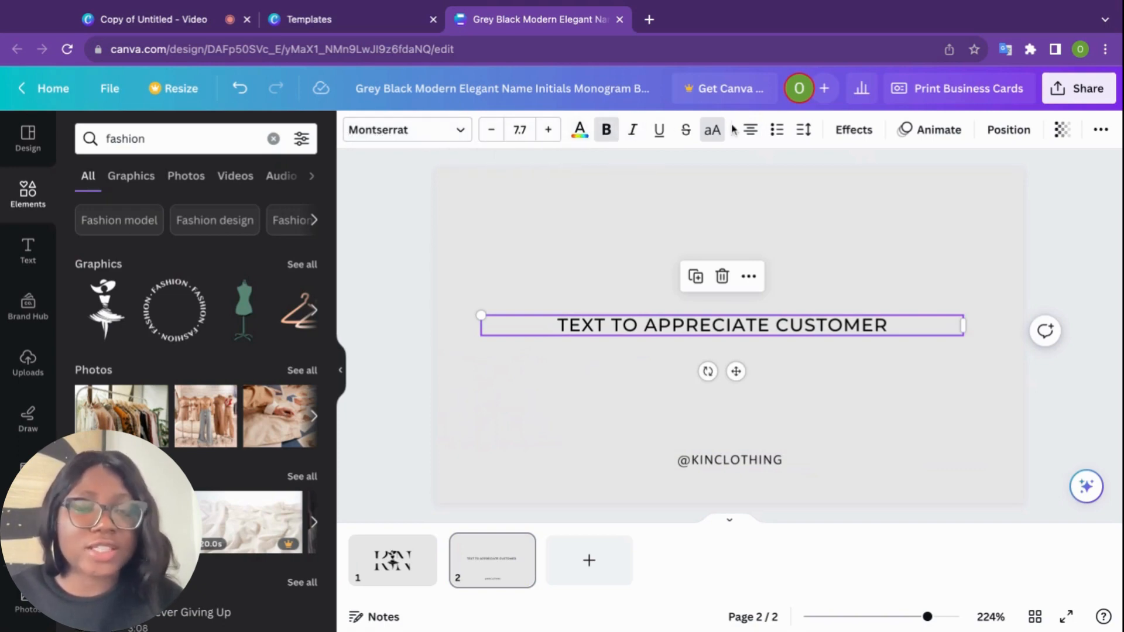
pyautogui.click(430, 139)
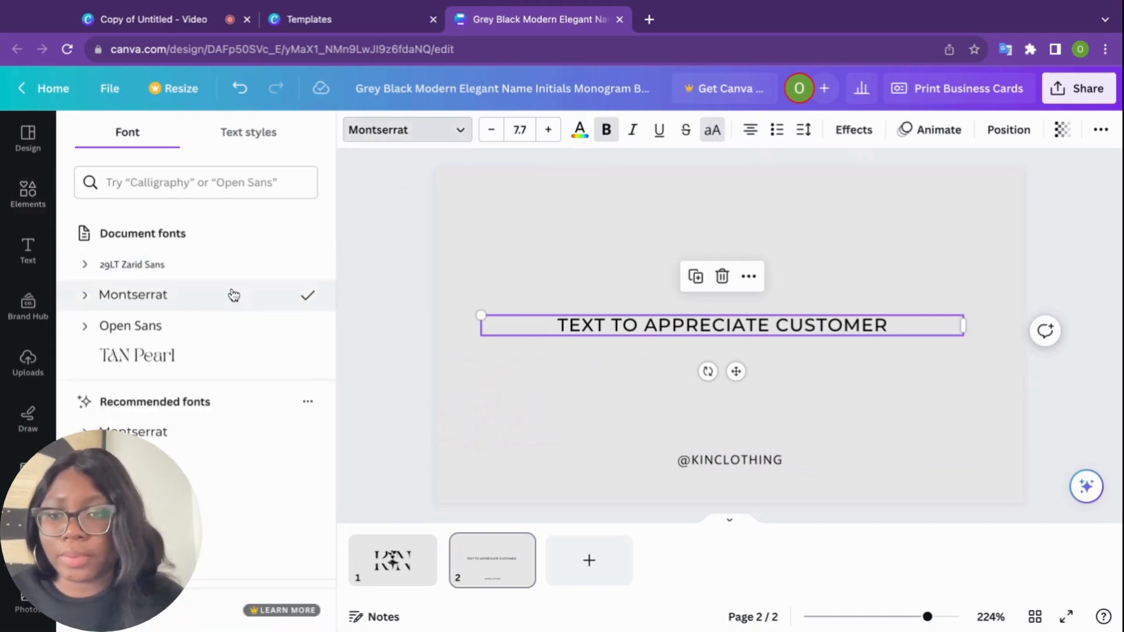
pyautogui.scroll(-1, 211, 358)
pyautogui.scroll(-3, 211, 359)
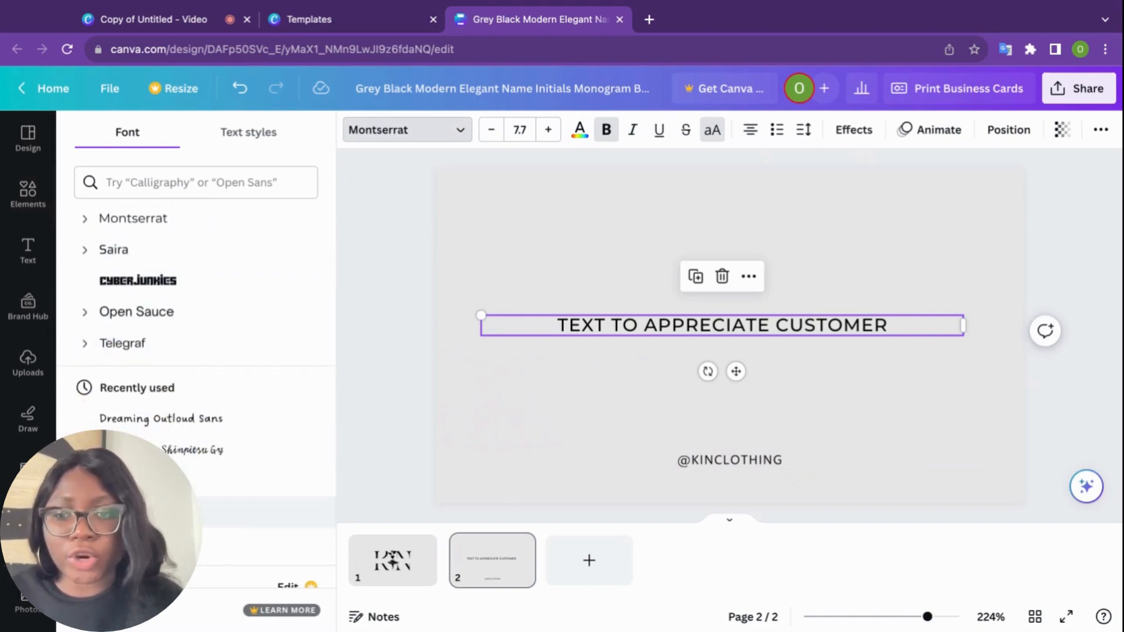
pyautogui.click(200, 511)
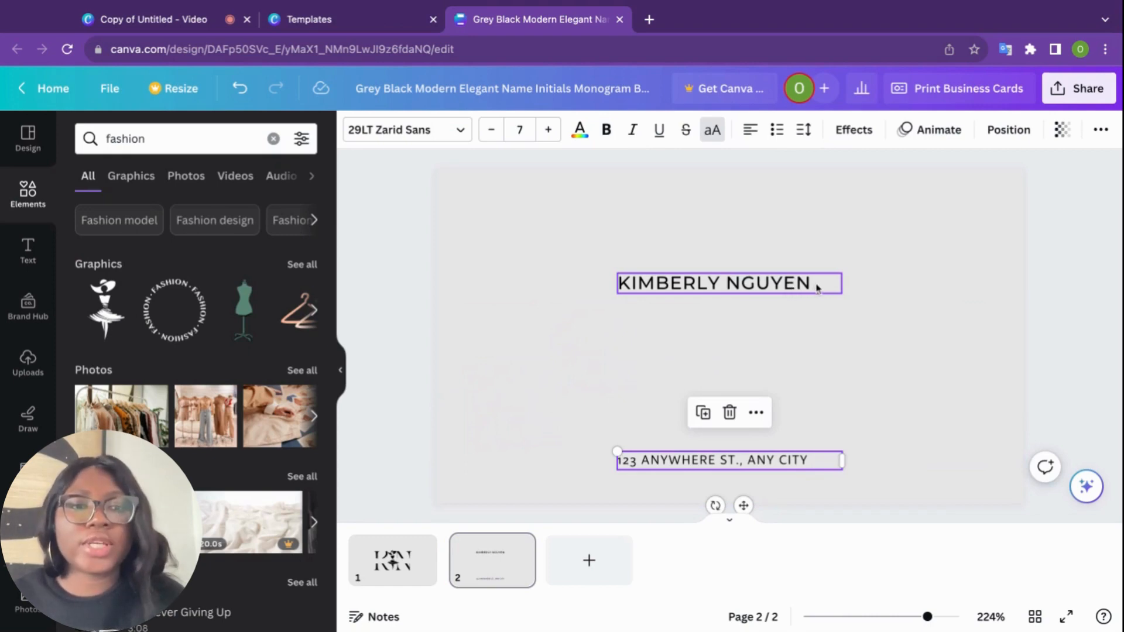
# Replace the name on page 2 with "TEXT TO APPRECIATE CUSTOMER" and centre the text within its box
pyautogui.click(817, 287)
pyautogui.click(817, 287)
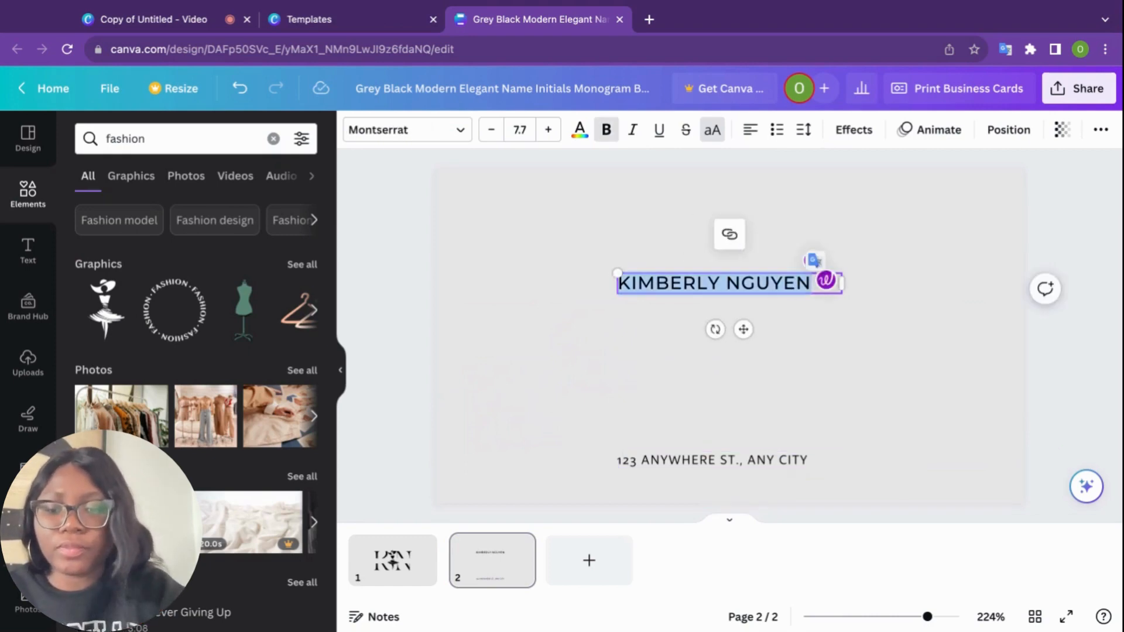
pyautogui.write('TEXT')
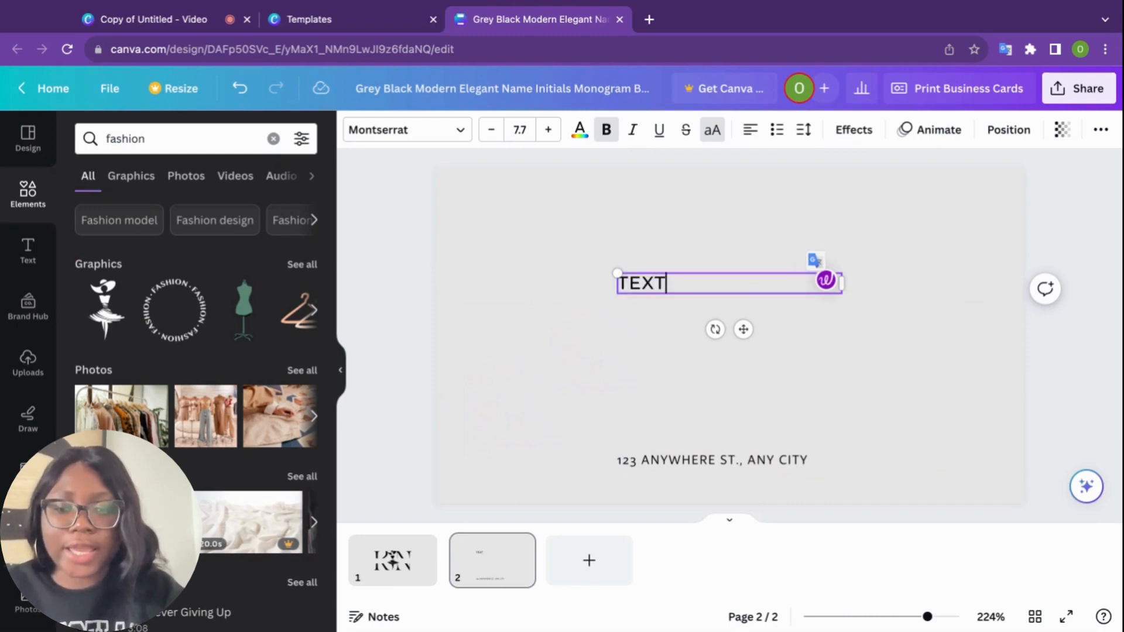
pyautogui.write(' TO APRRE')
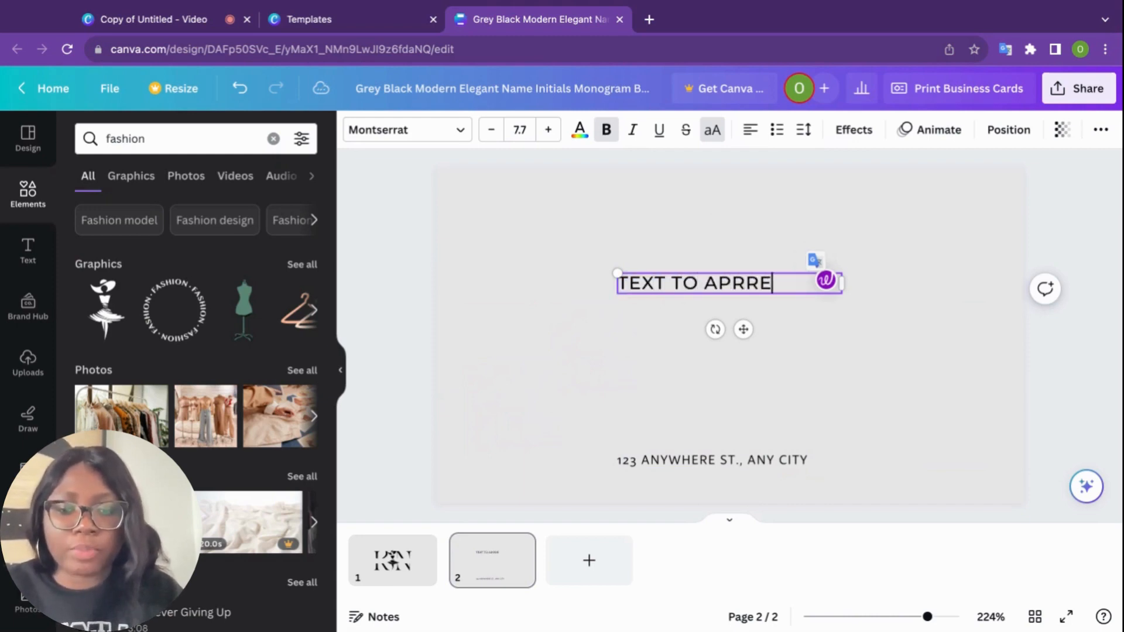
pyautogui.write('CIATE CUSTOMER')
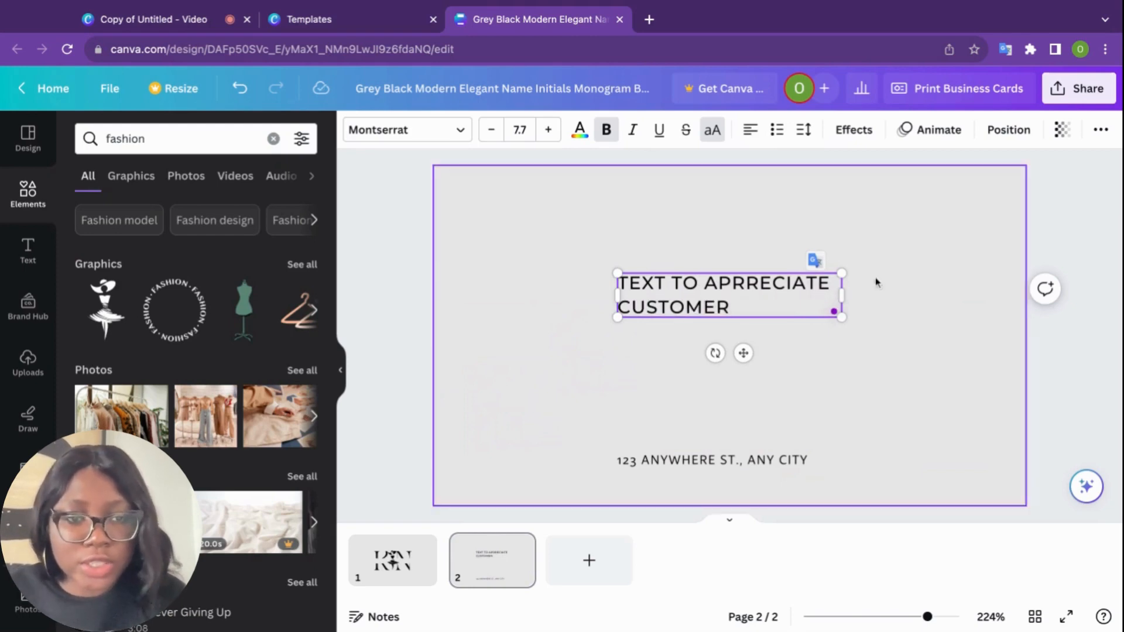
pyautogui.doubleClick(807, 283)
pyautogui.write('APPRECIATE')
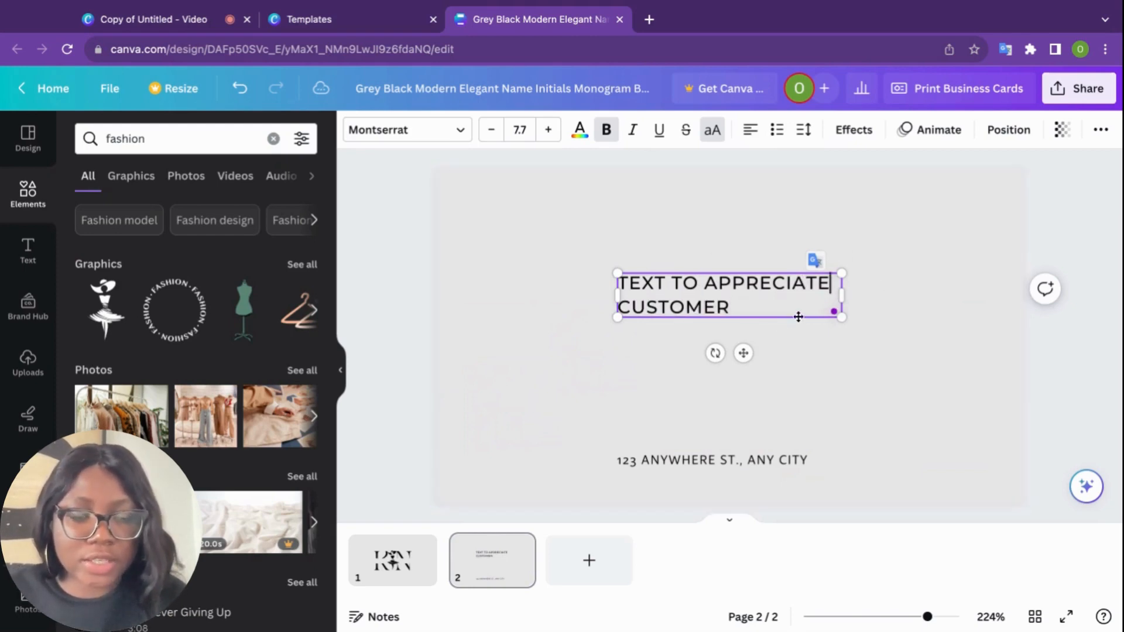
pyautogui.click(751, 130)
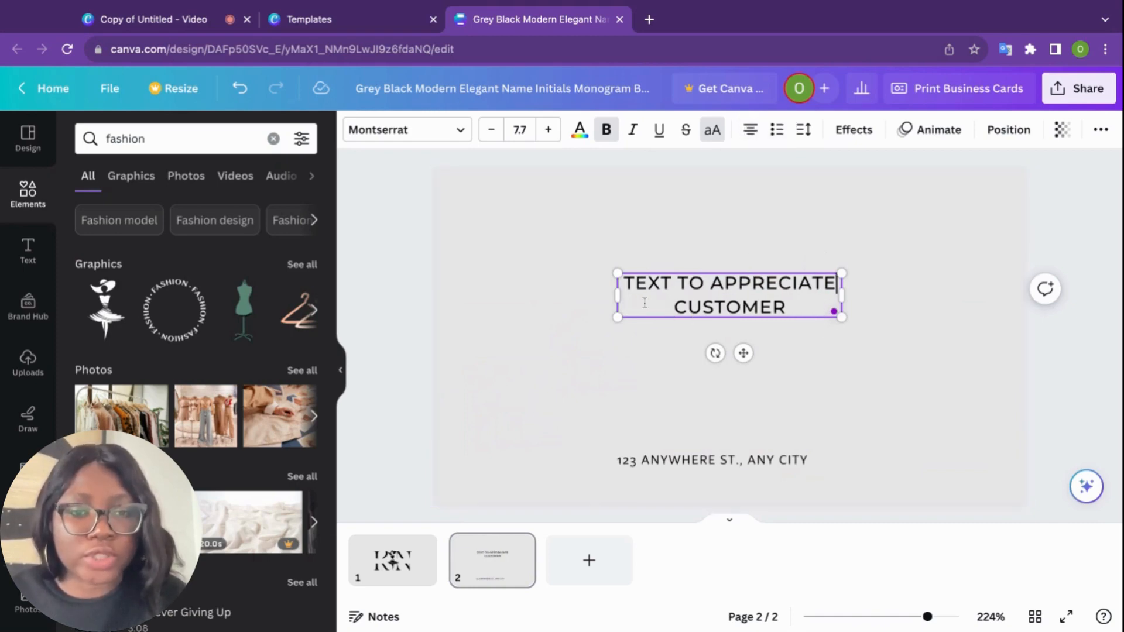
# Widen the appreciation text box on both sides to about 2.9 in so it fits one line, and move it down towards the card's middle
pyautogui.click(589, 305)
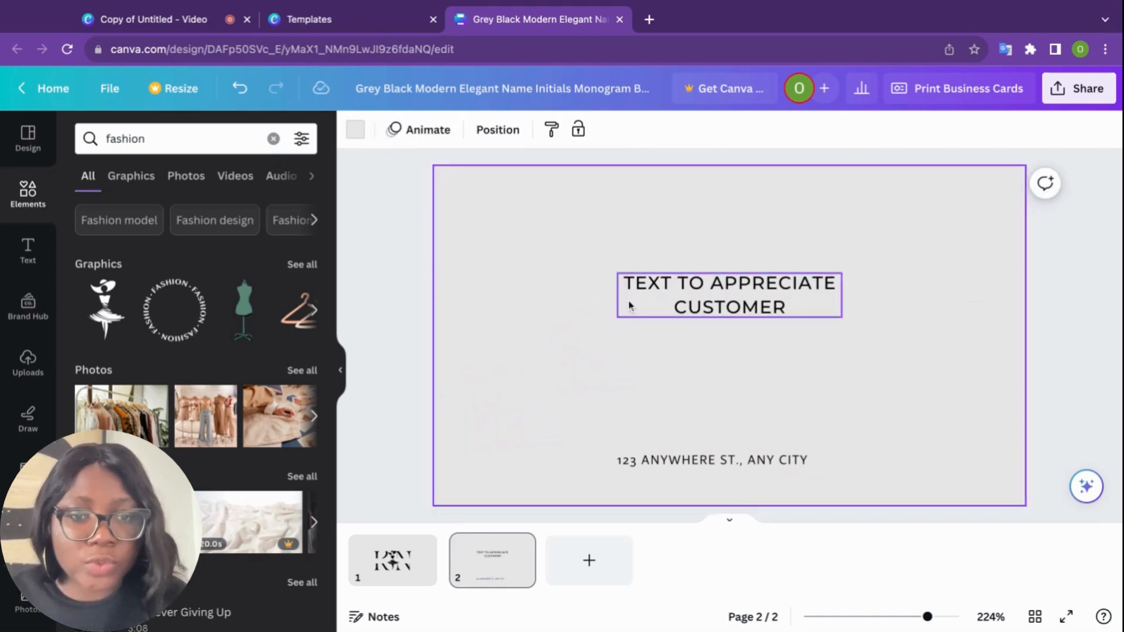
pyautogui.click(627, 305)
pyautogui.moveTo(618, 301); pyautogui.dragTo(481, 293)
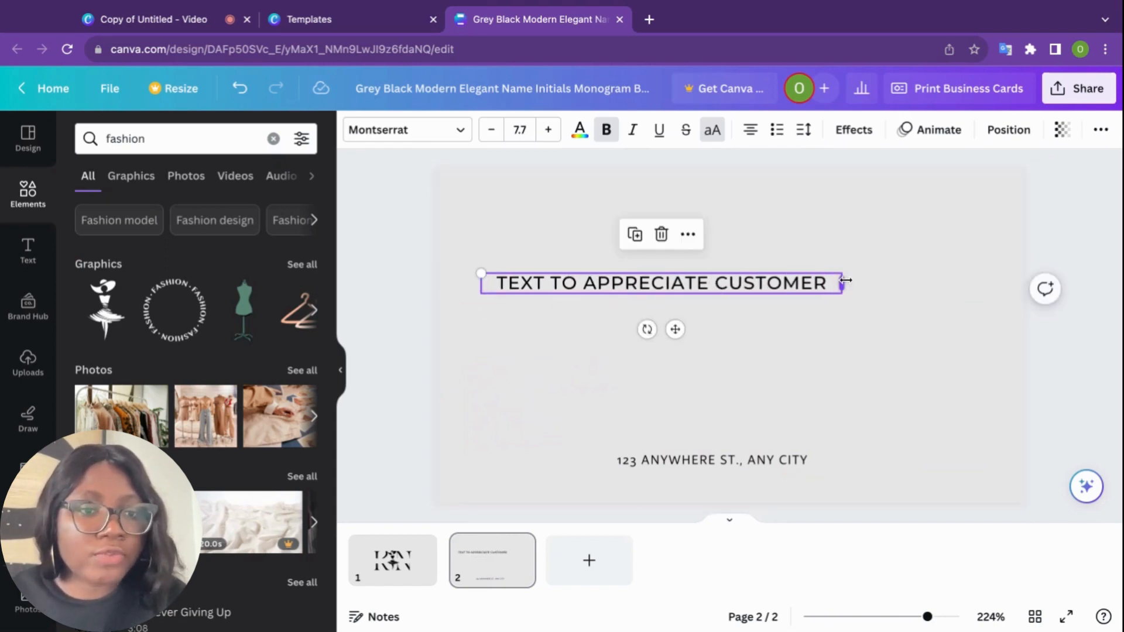
pyautogui.moveTo(842, 284); pyautogui.dragTo(963, 283)
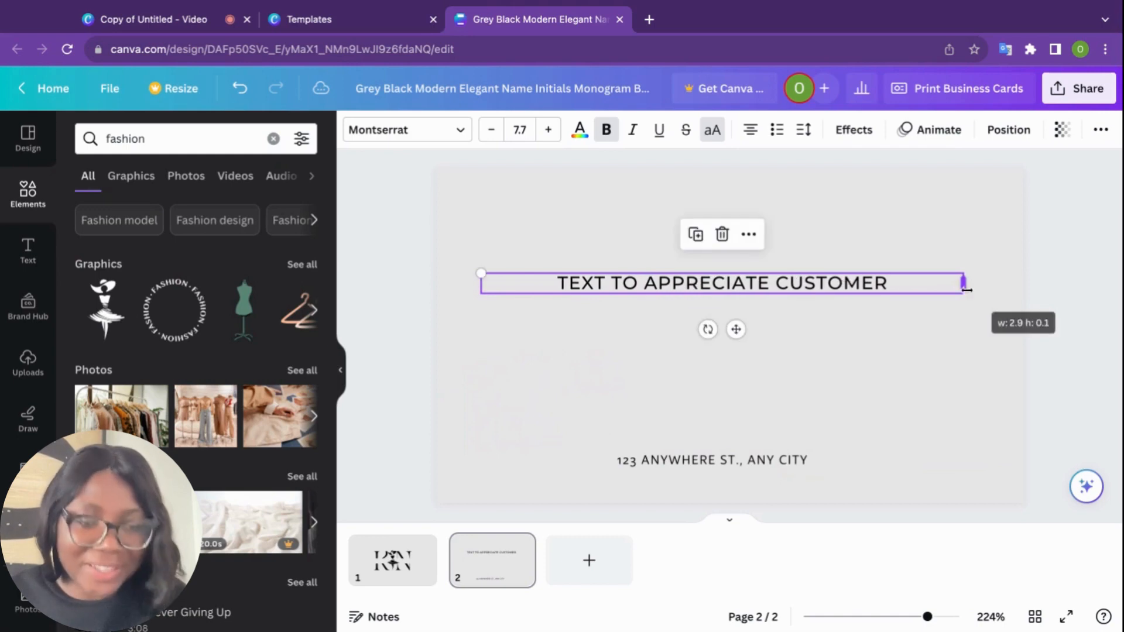
pyautogui.moveTo(736, 331); pyautogui.dragTo(736, 373)
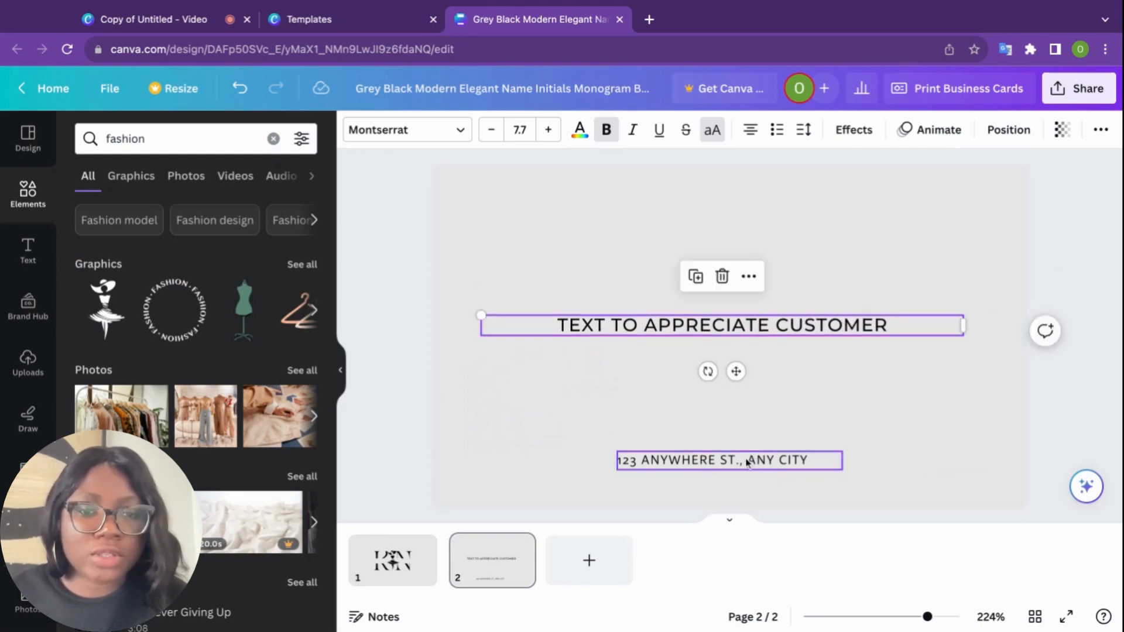
pyautogui.click(393, 557)
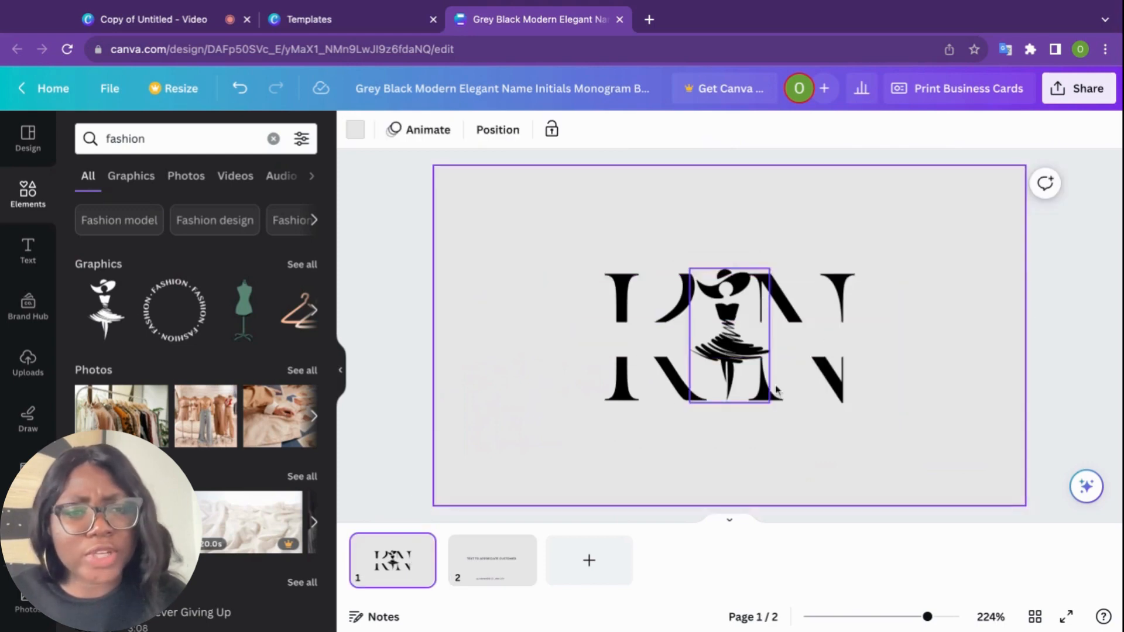
pyautogui.click(489, 547)
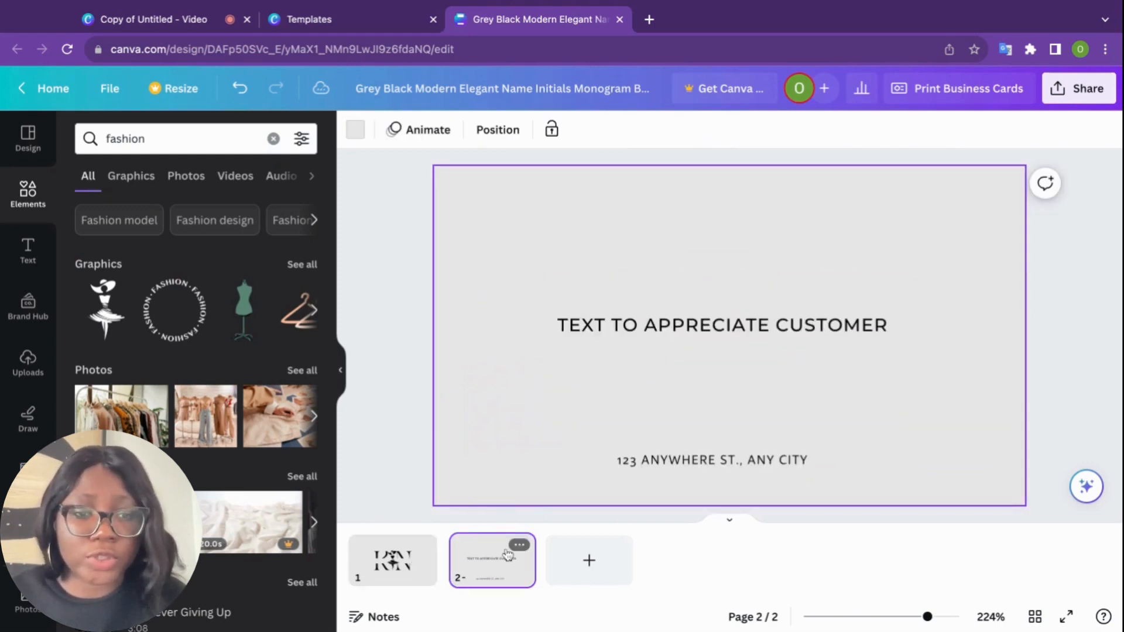
pyautogui.click(783, 462)
pyautogui.doubleClick(782, 462)
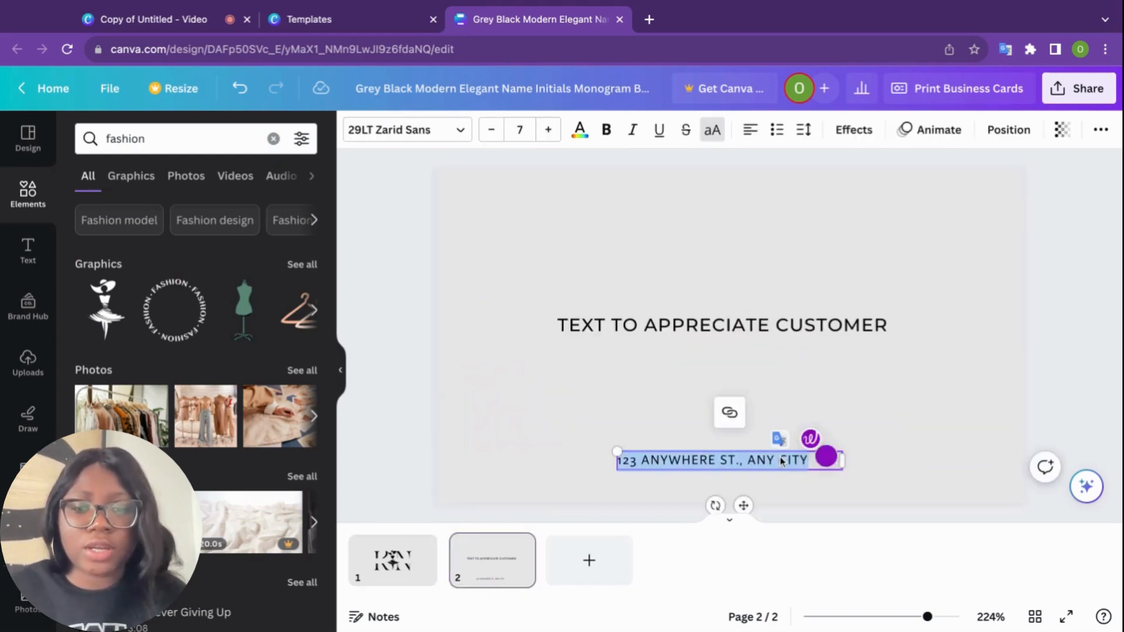
pyautogui.press('BackSpace')
pyautogui.write('@KINC')
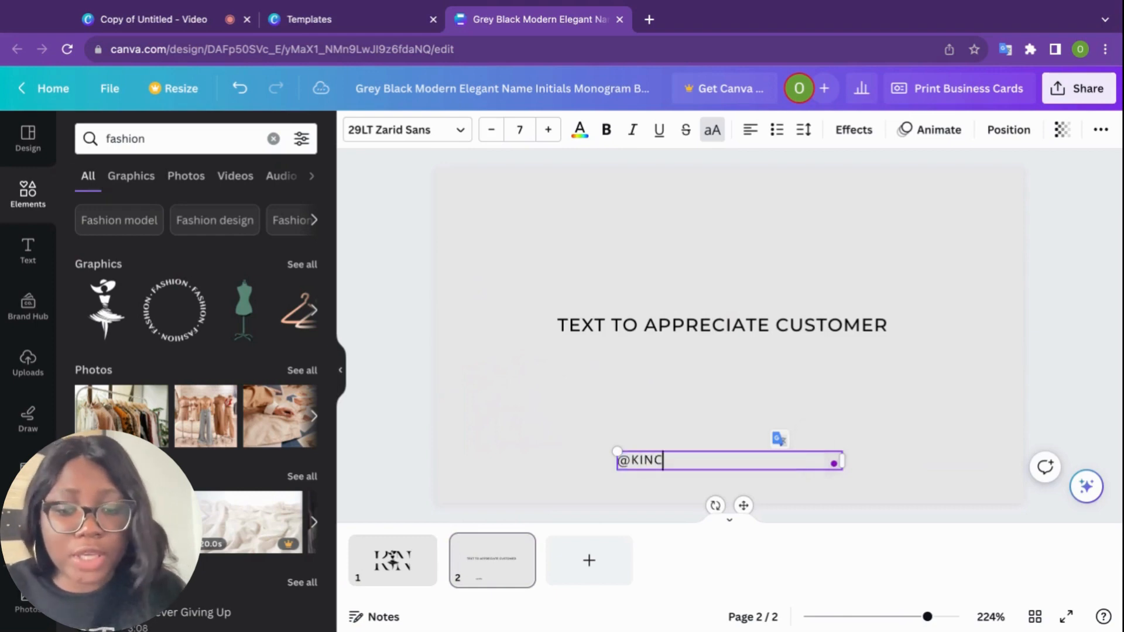
pyautogui.write('KOT')
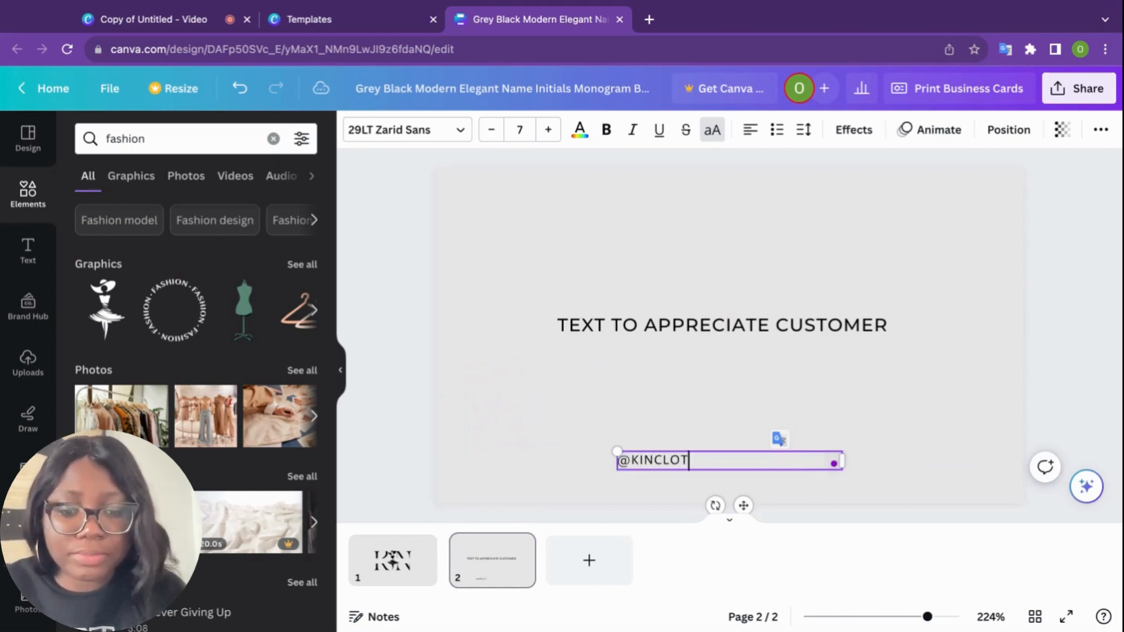
pyautogui.write('HING')
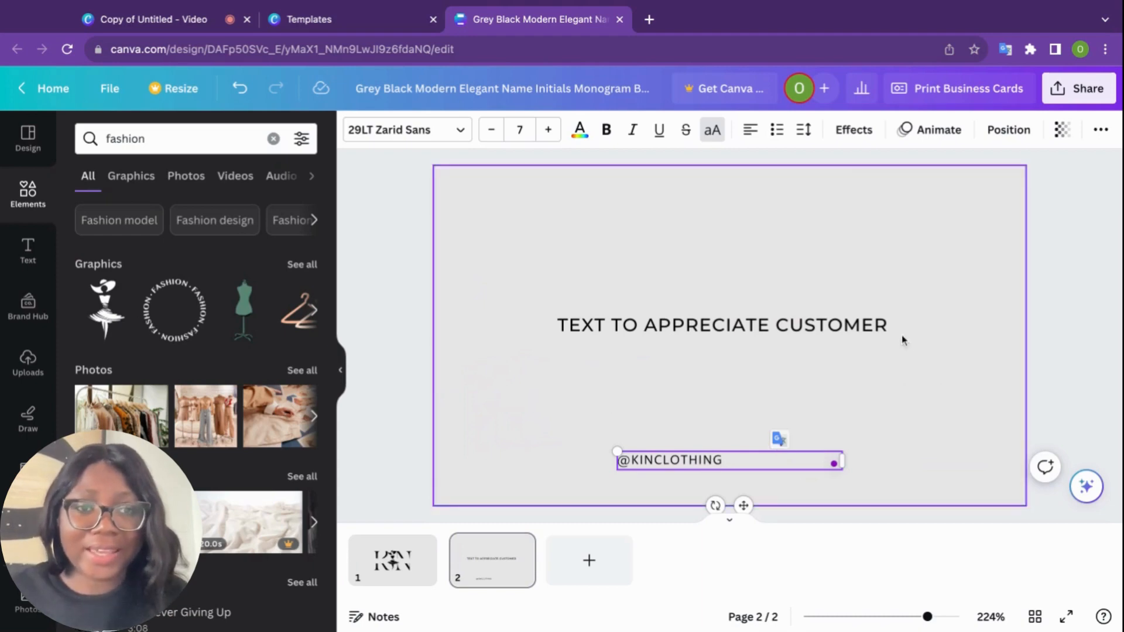
pyautogui.click(751, 131)
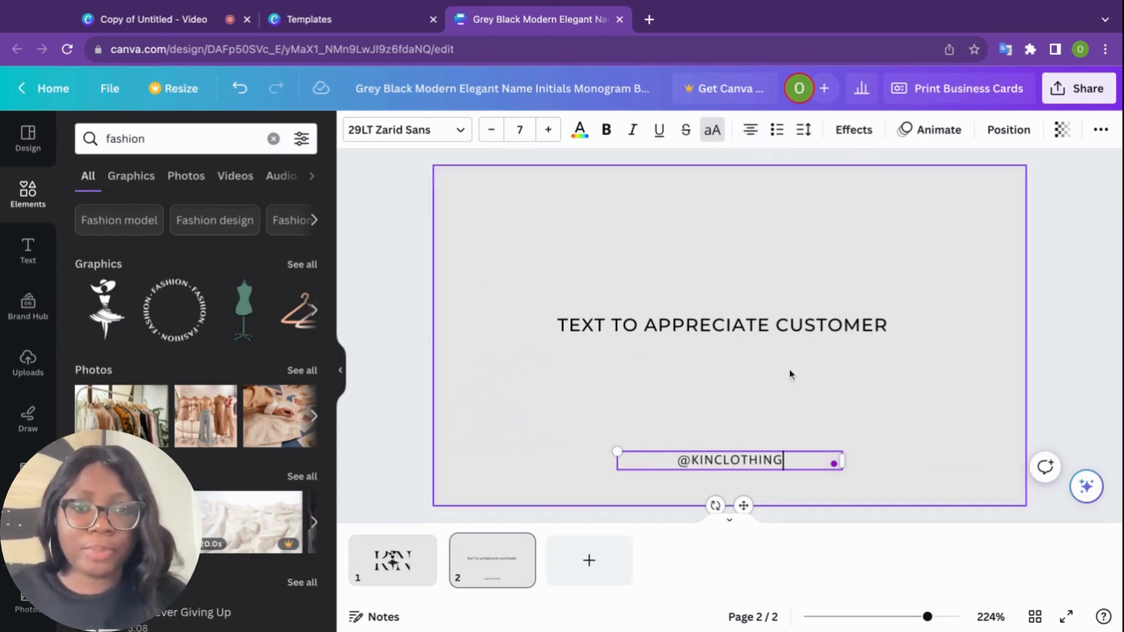
# Change the font of the "TEXT TO APPRECIATE CUSTOMER" line to Dreaming Outloud Sans
pyautogui.click(829, 327)
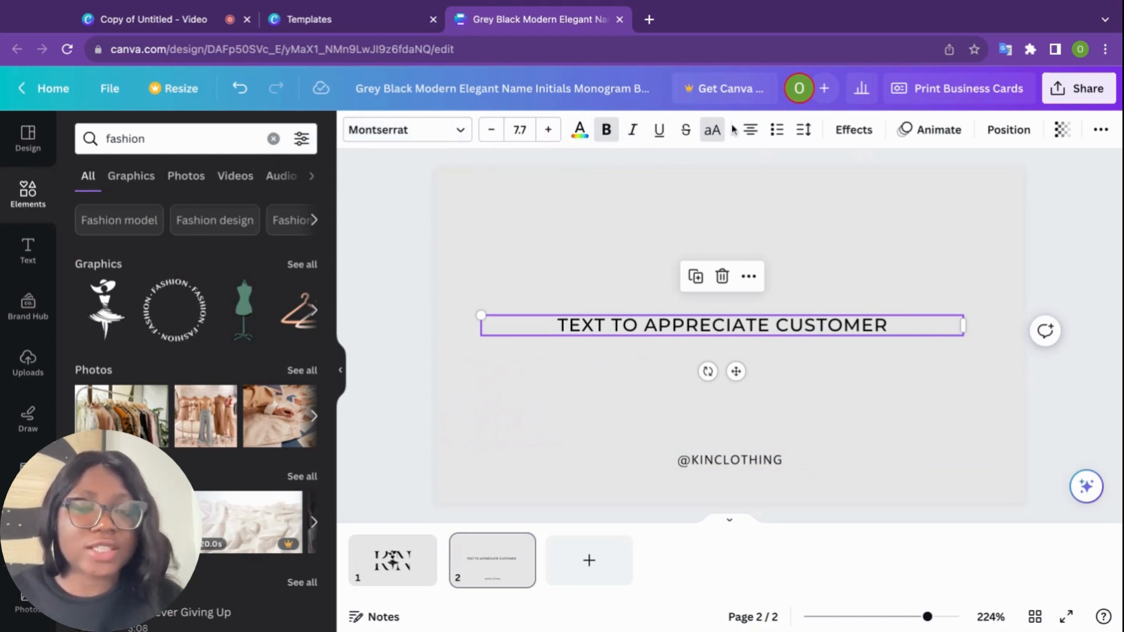
pyautogui.click(431, 139)
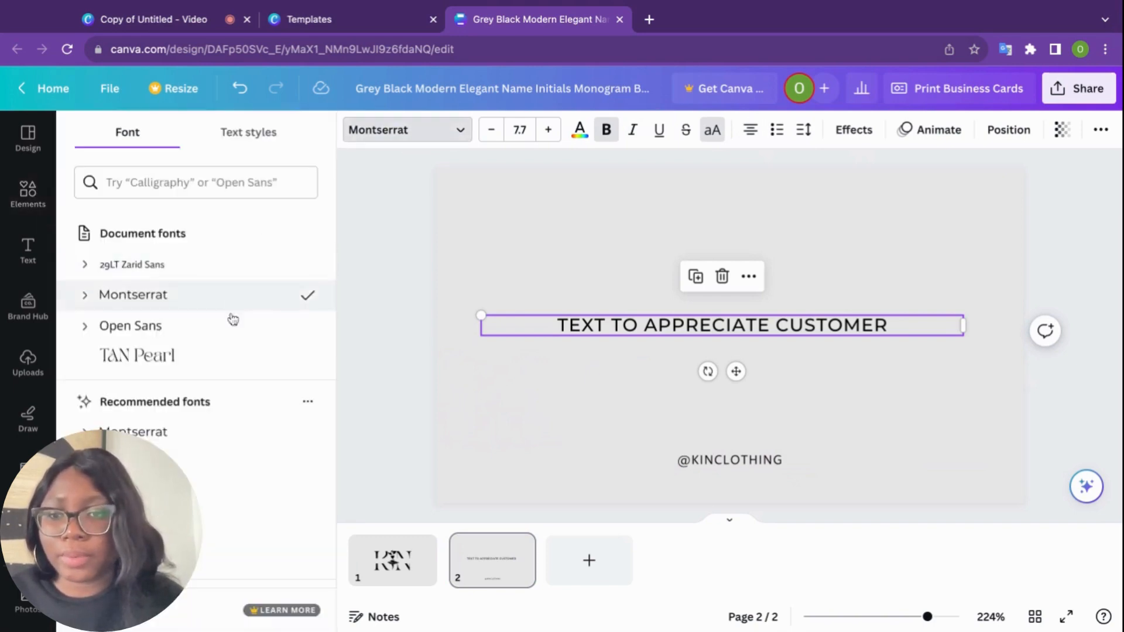
pyautogui.scroll(-1, 211, 359)
pyautogui.scroll(-5, 212, 358)
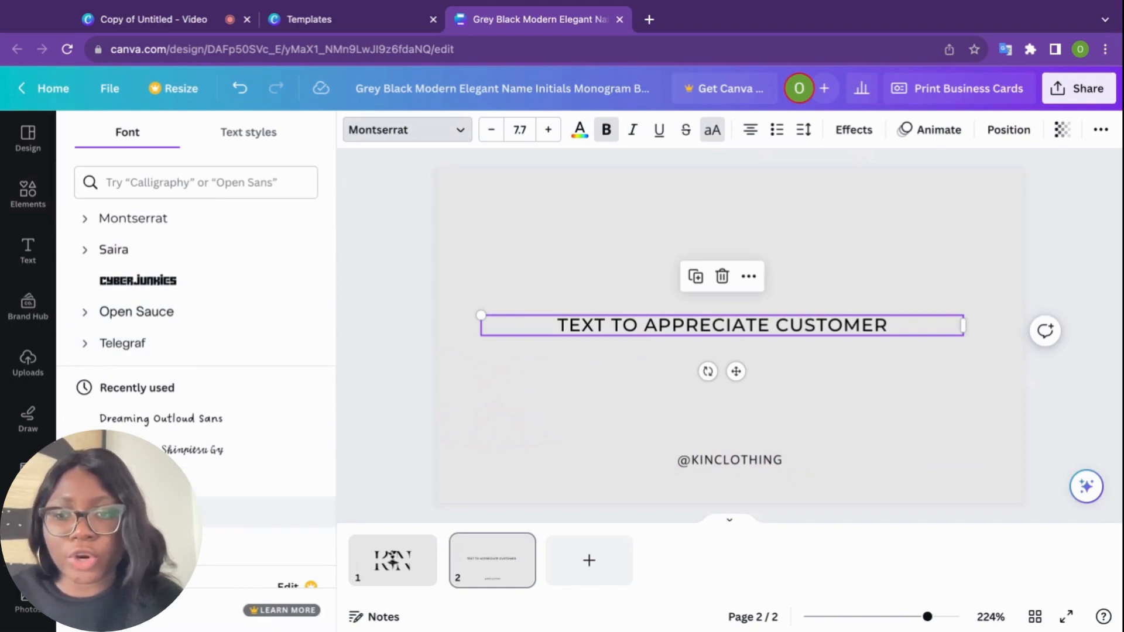
pyautogui.click(152, 512)
pyautogui.click(199, 419)
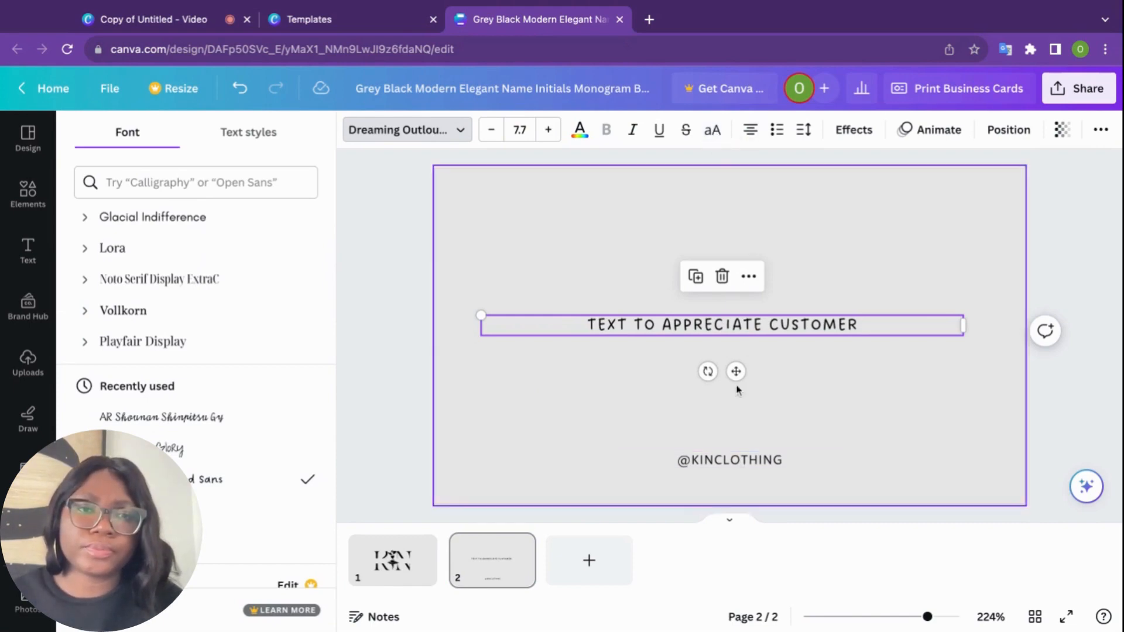
pyautogui.click(777, 461)
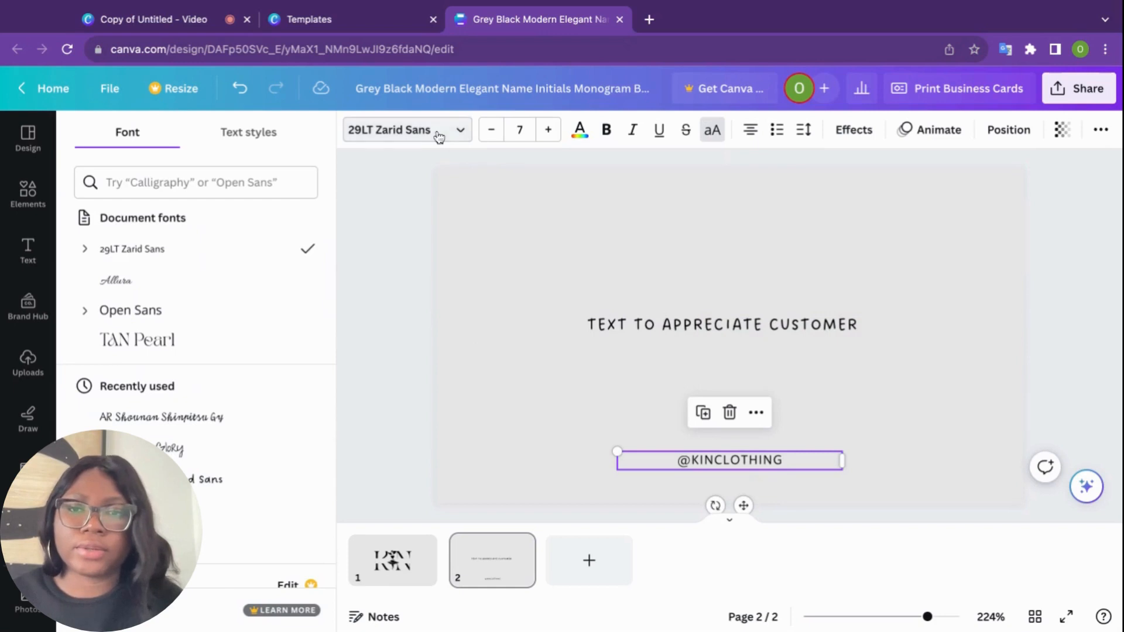
pyautogui.click(233, 430)
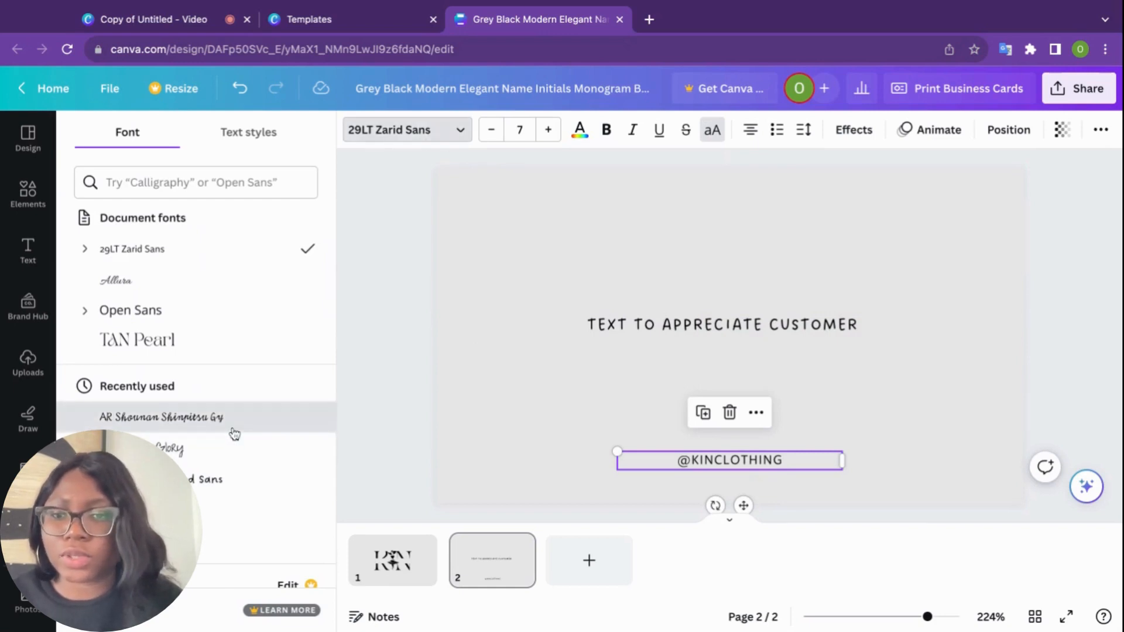
pyautogui.click(211, 479)
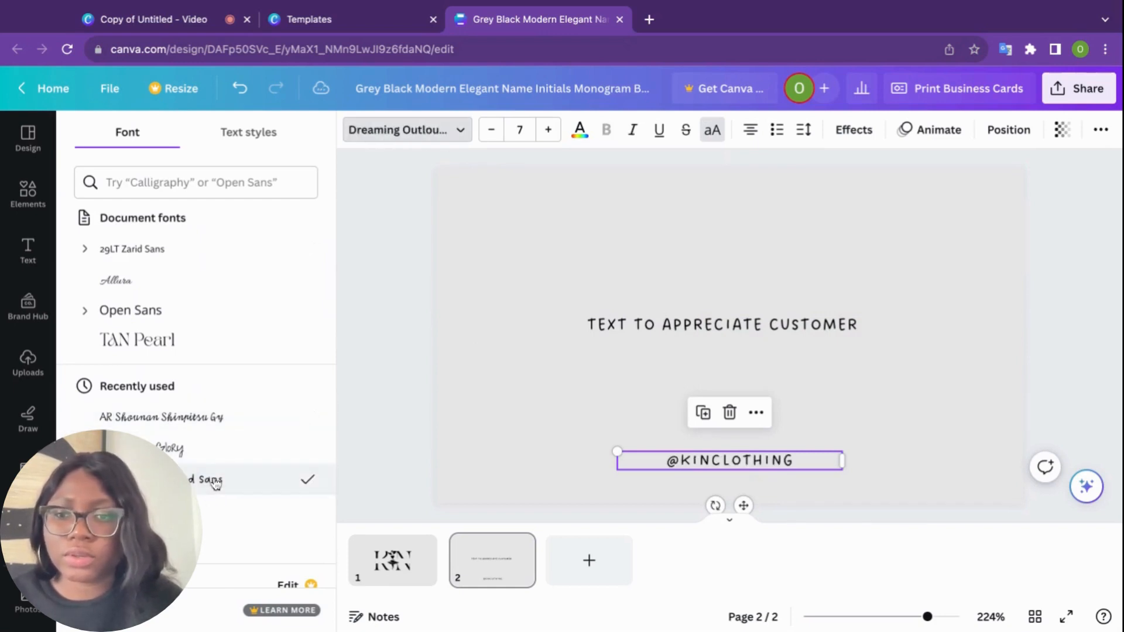
pyautogui.click(202, 542)
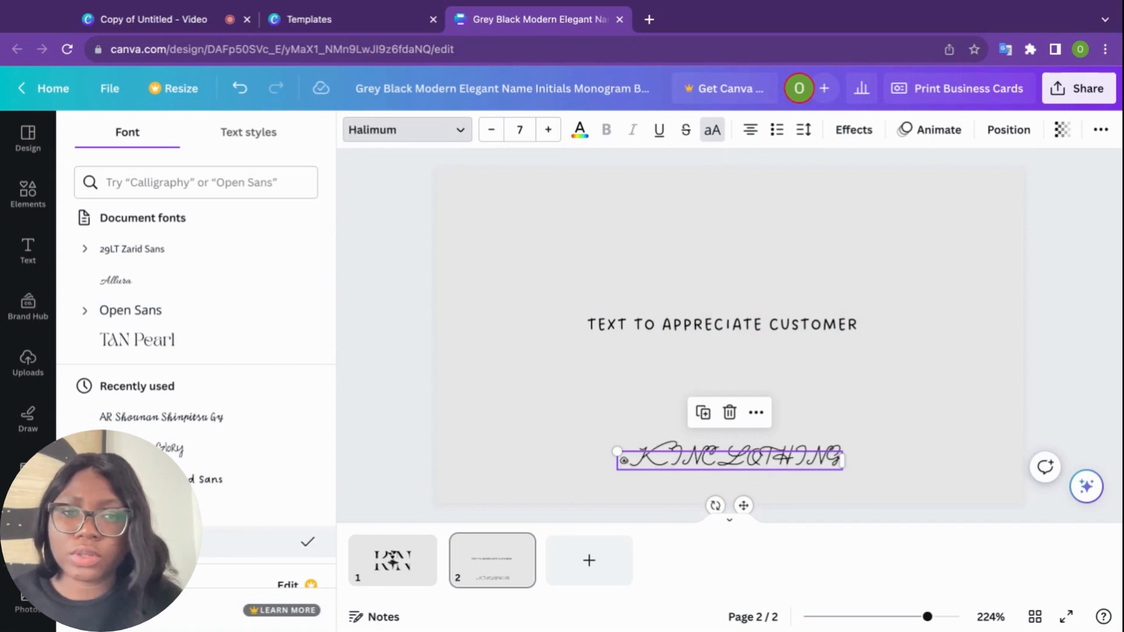
pyautogui.click(223, 479)
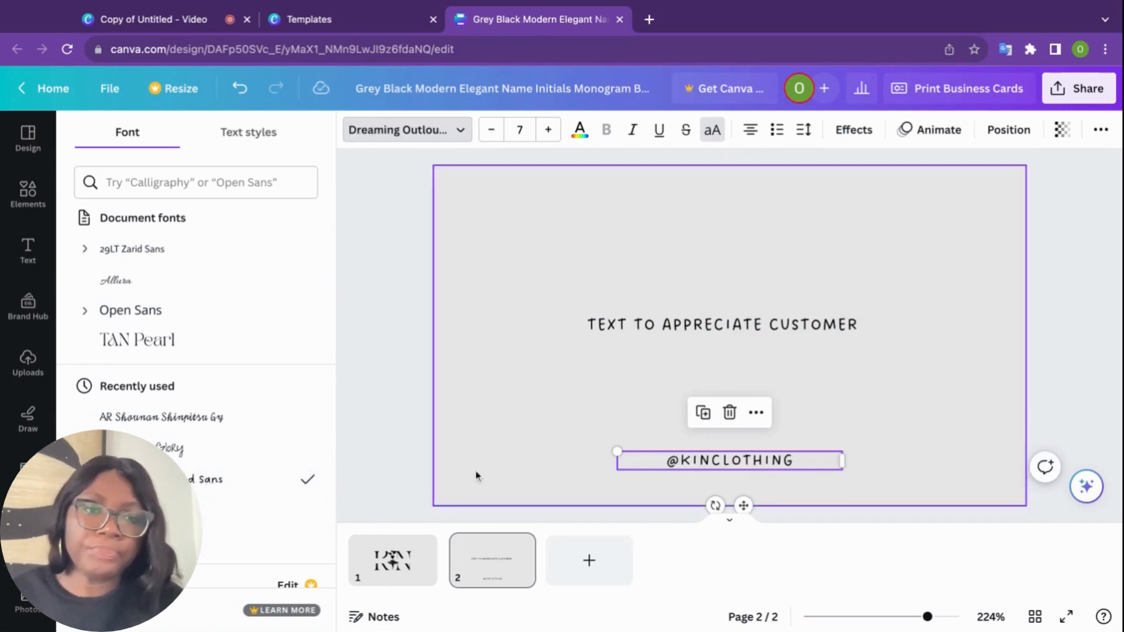
pyautogui.click(859, 266)
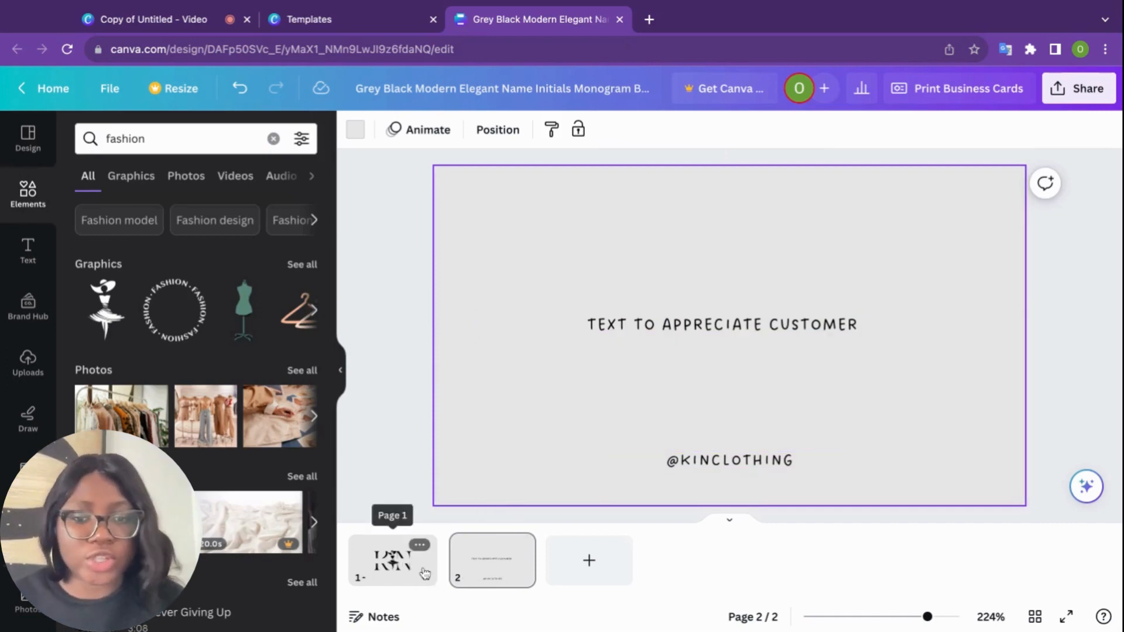
pyautogui.click(346, 376)
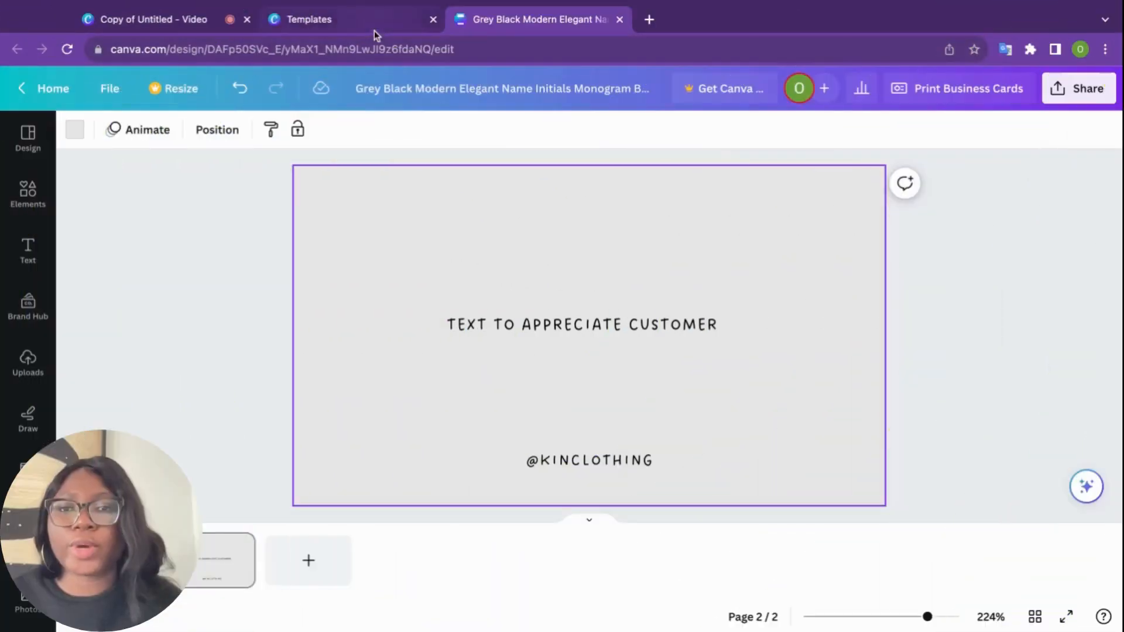
# Leave the template preview for the Canva home page and create a blank Document (A4 Portrait) design
pyautogui.click(371, 26)
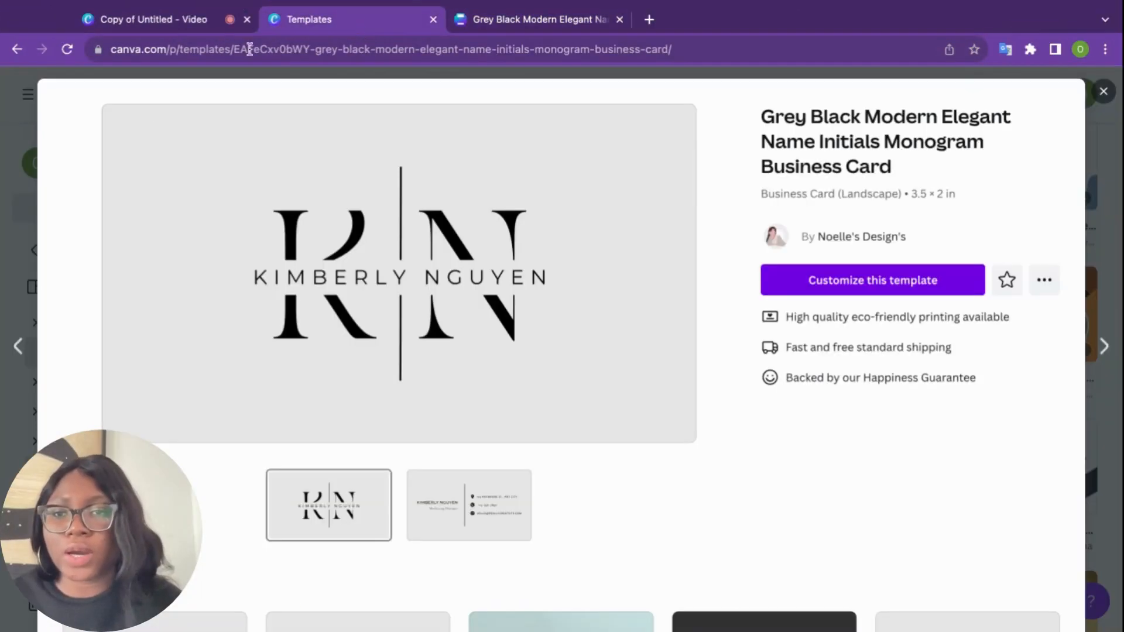
pyautogui.click(1103, 91)
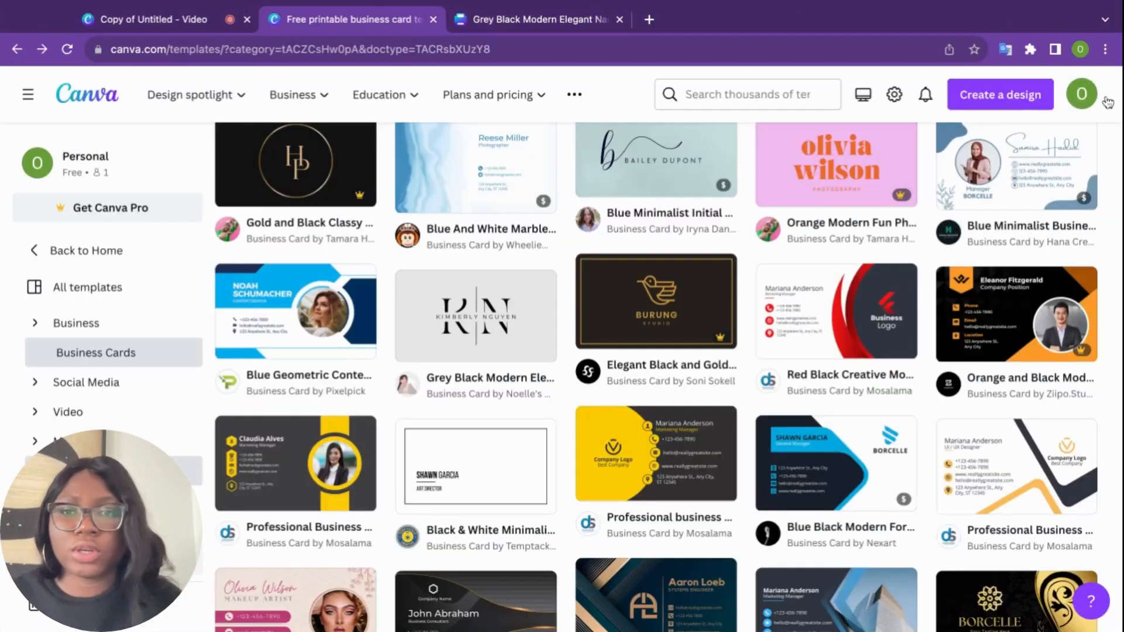
pyautogui.click(126, 262)
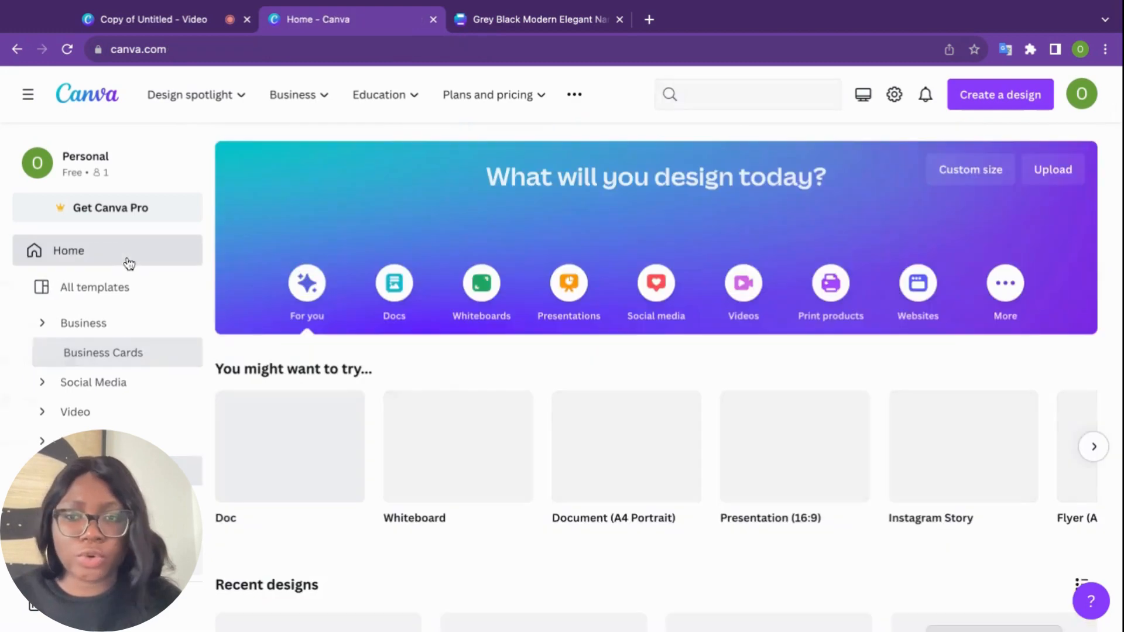
pyautogui.moveTo(629, 497)
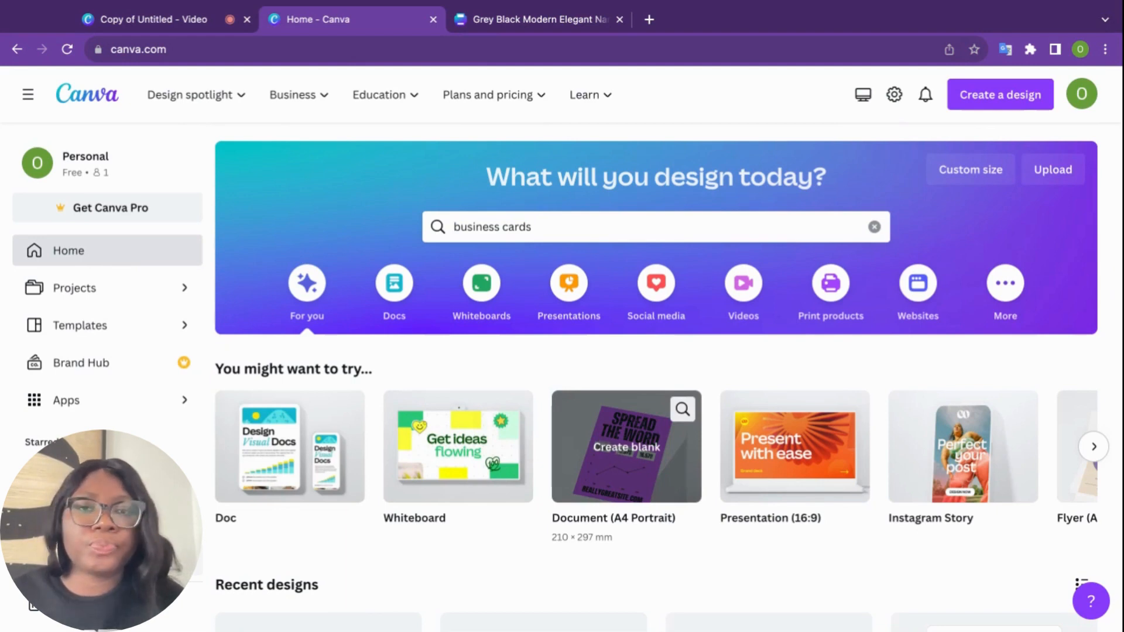
pyautogui.click(627, 447)
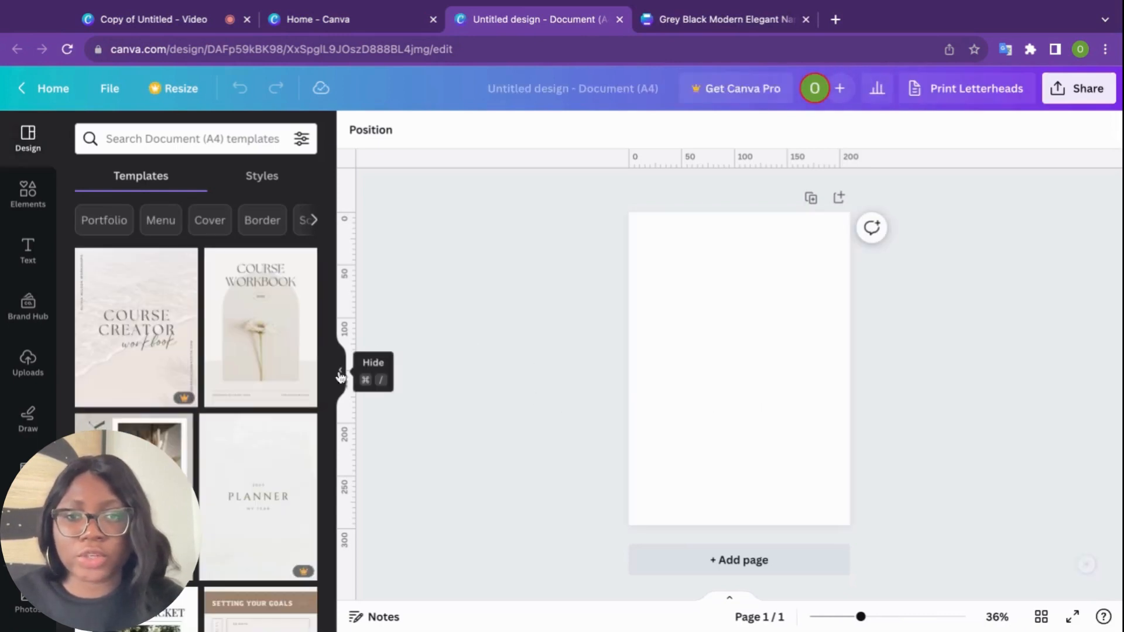
# Hide the template side panel and enlarge the view of the blank A4 page to 45%
pyautogui.click(341, 370)
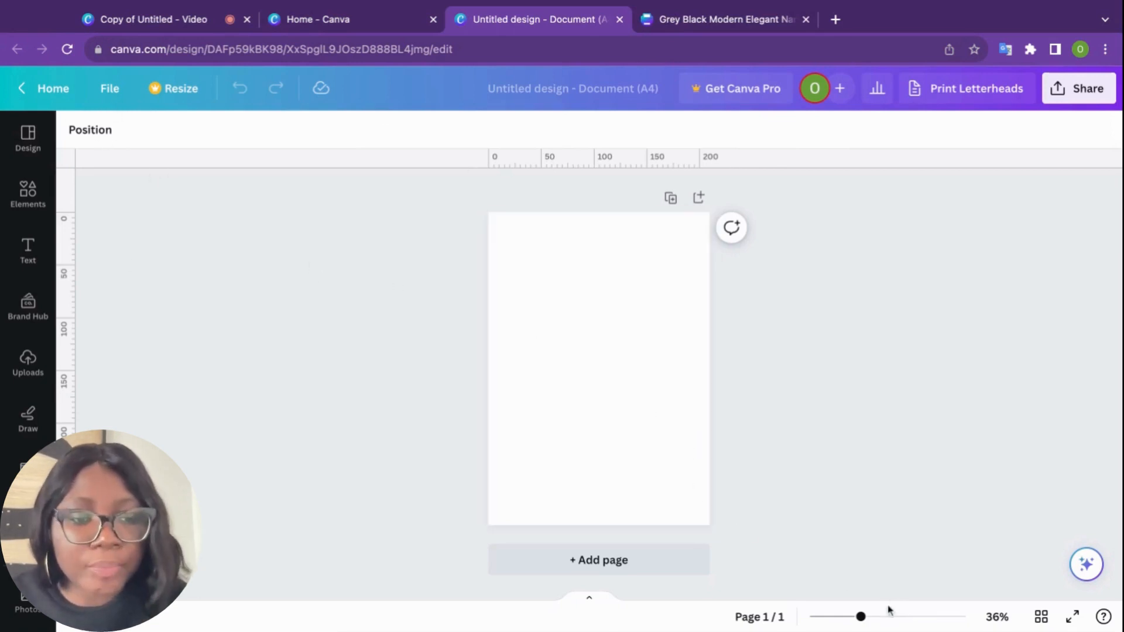
pyautogui.click(865, 617)
pyautogui.moveTo(864, 617); pyautogui.dragTo(869, 618)
pyautogui.scroll(2, 842, 469)
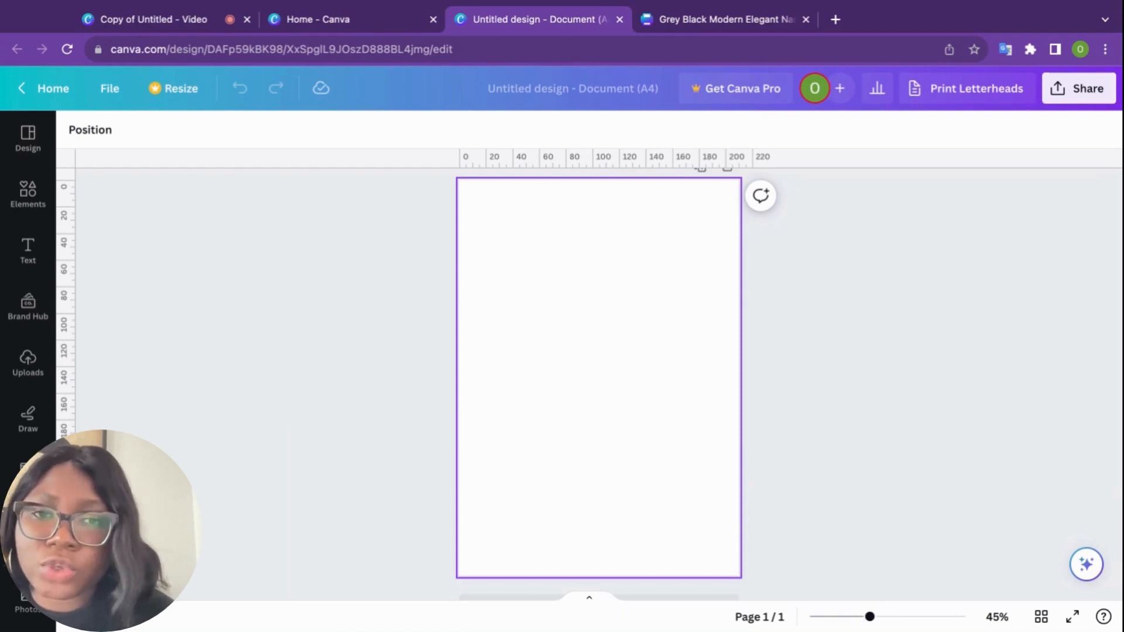
# Open the letterhead print options for the blank A4 document and review the page and paper choices
pyautogui.click(994, 92)
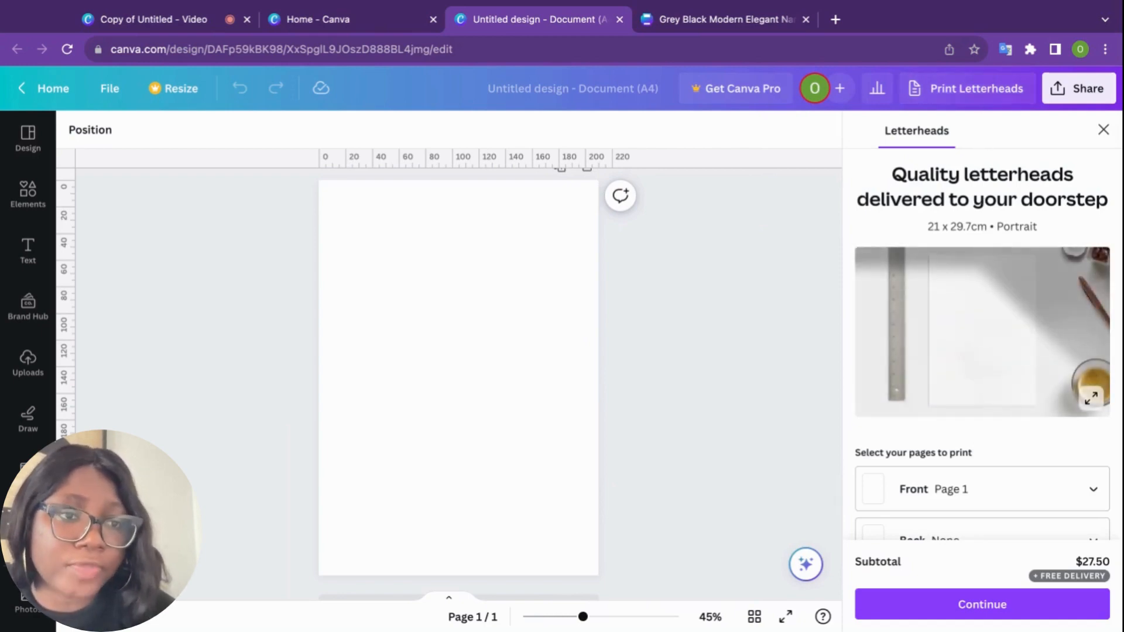
pyautogui.scroll(-1, 982, 343)
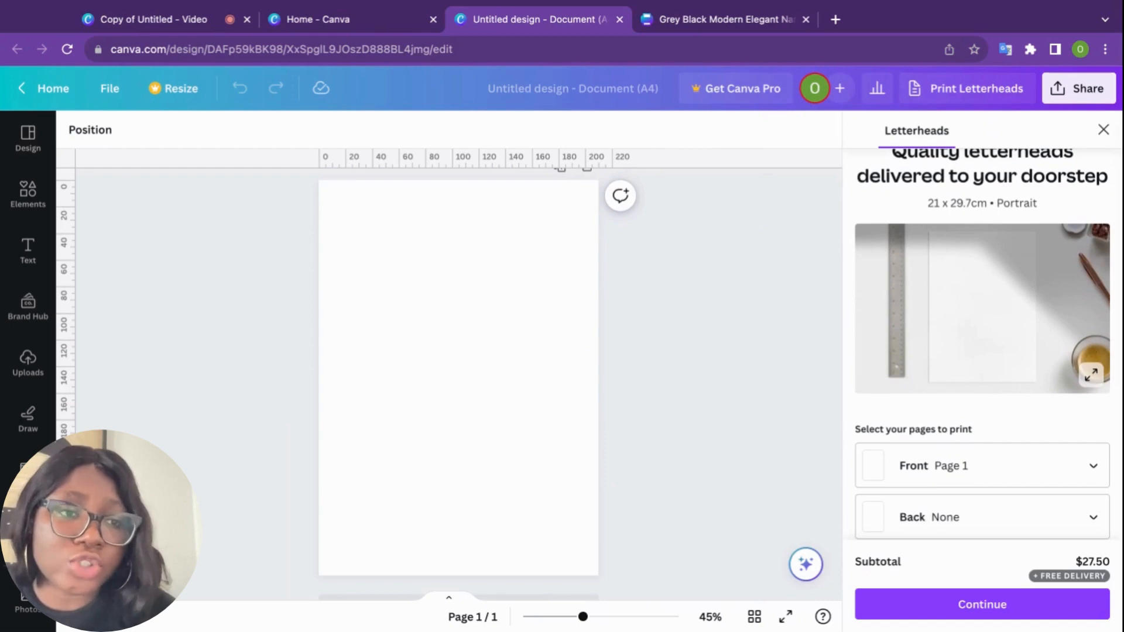
pyautogui.scroll(-2, 982, 343)
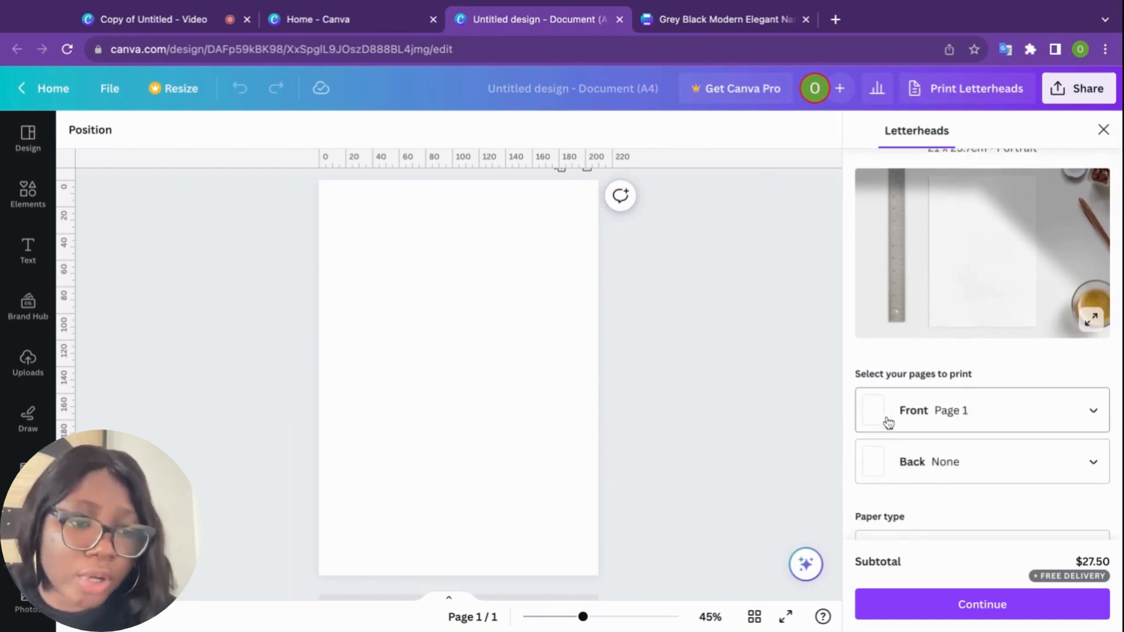
pyautogui.scroll(-1, 922, 426)
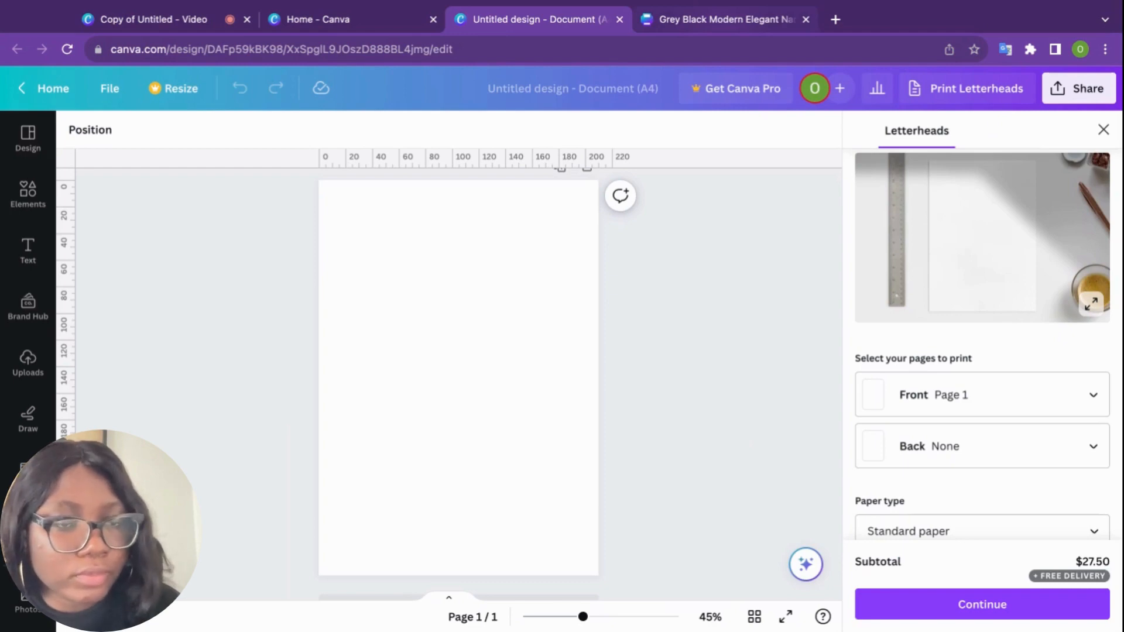
# Switch to the business card design and copy all the logo elements on page 1
pyautogui.click(712, 22)
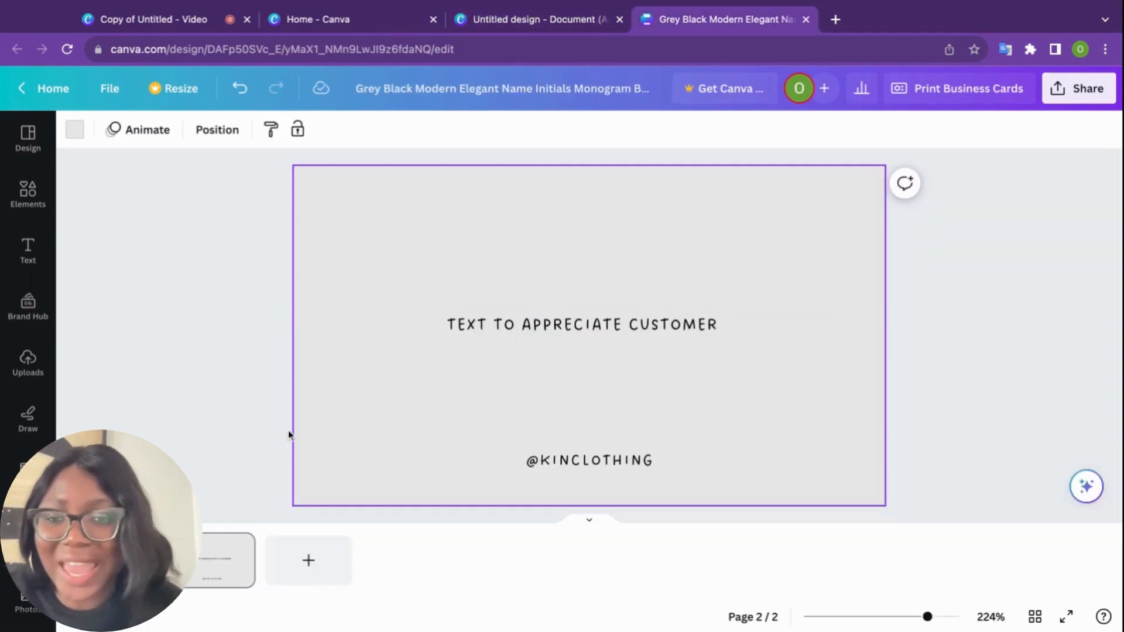
pyautogui.click(116, 560)
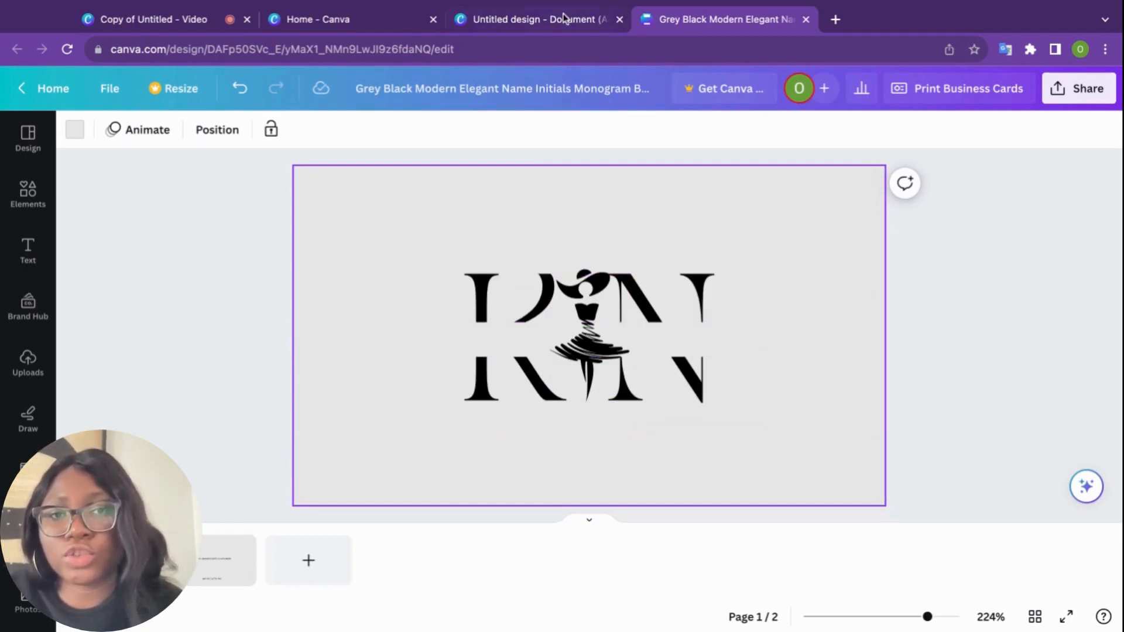
pyautogui.click(193, 234)
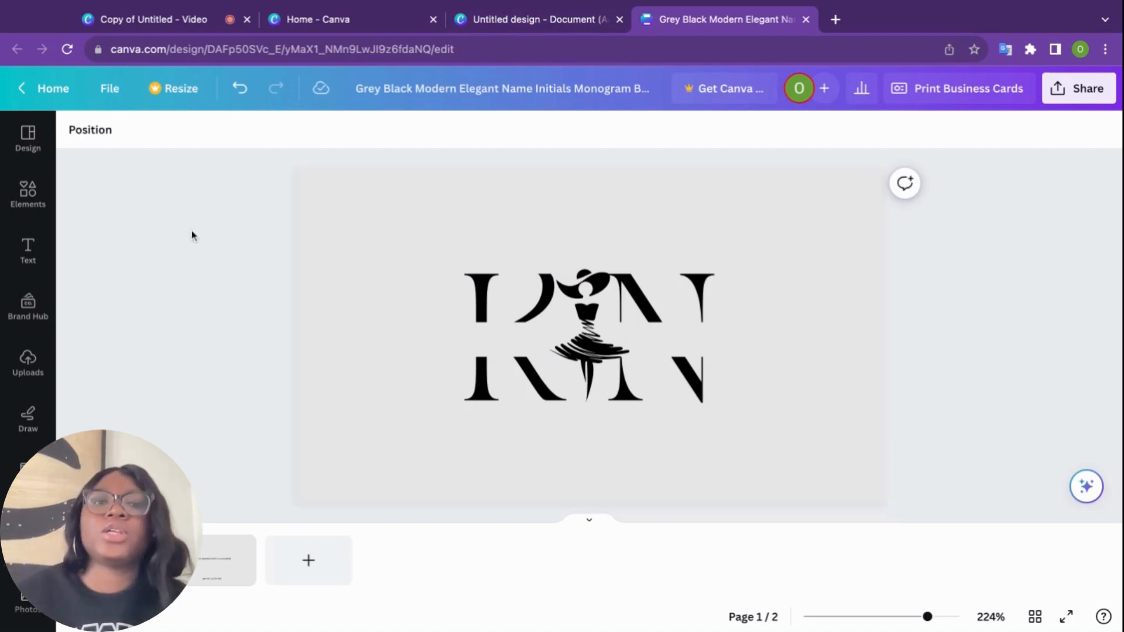
pyautogui.moveTo(191, 232); pyautogui.dragTo(1001, 455)
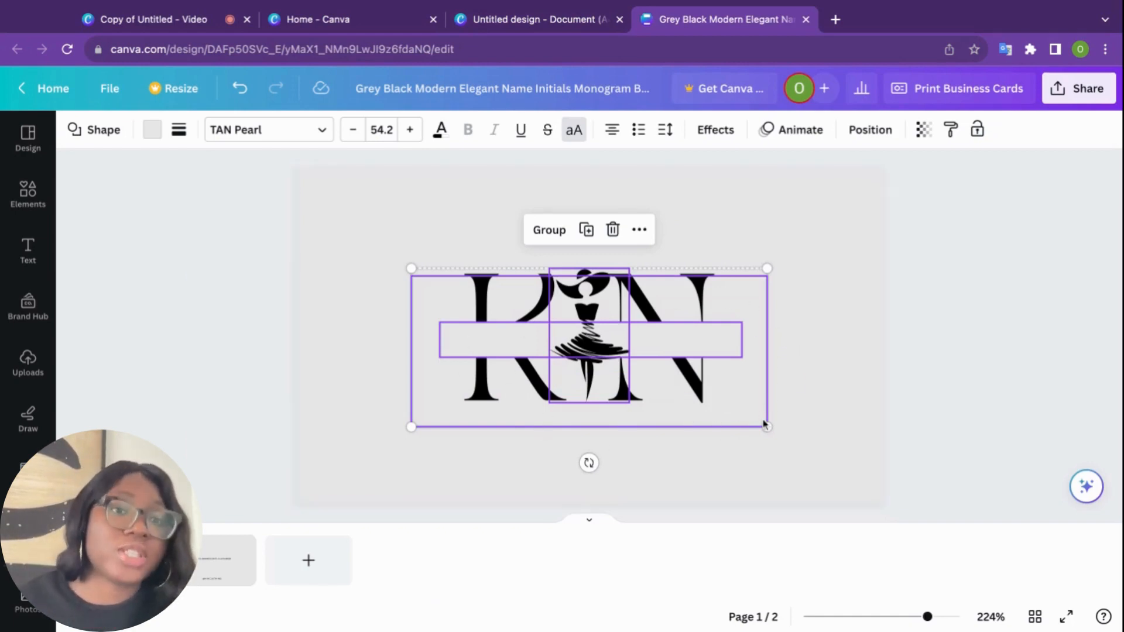
pyautogui.click(954, 390)
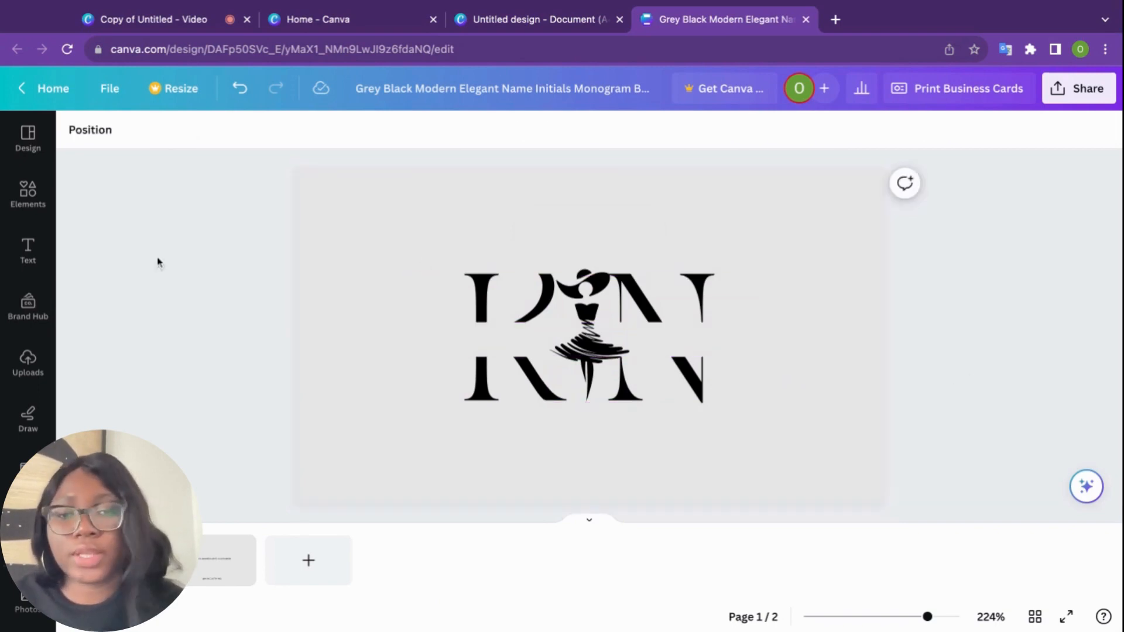
pyautogui.moveTo(172, 233); pyautogui.dragTo(902, 437)
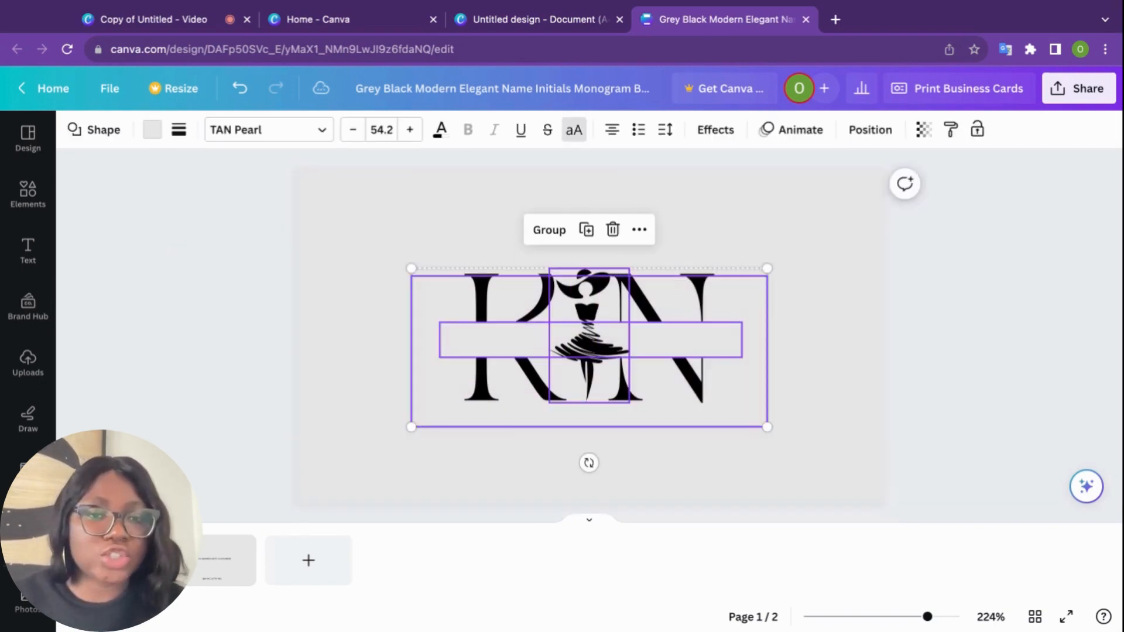
pyautogui.click(639, 229)
pyautogui.click(733, 197)
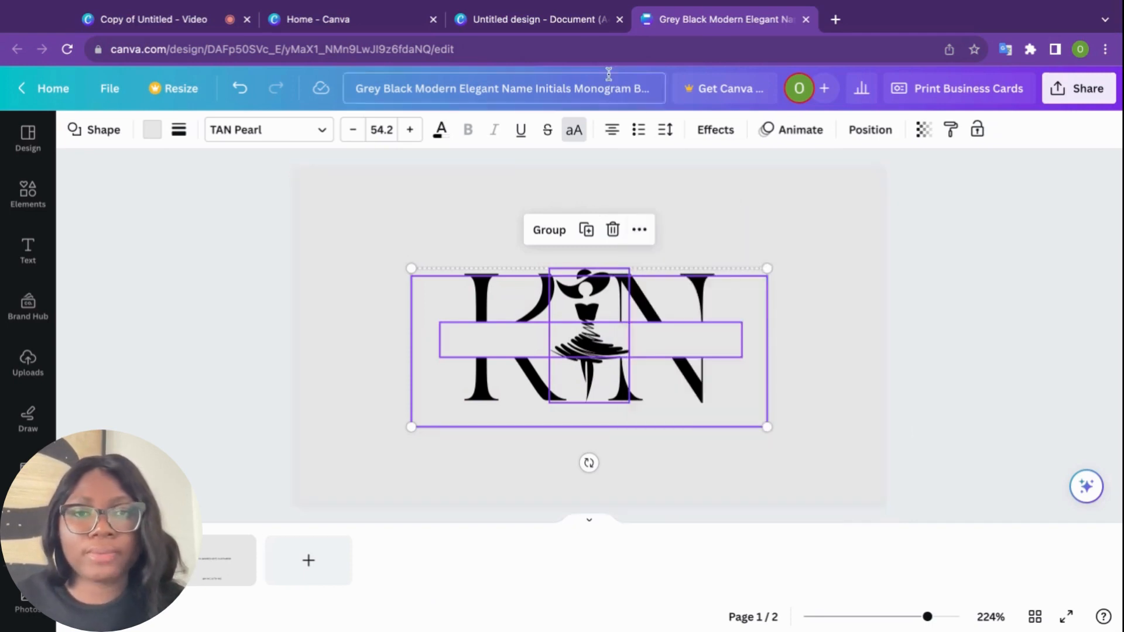
# Try pasting the copied logo onto the blank A4 document page, then undo the paste
pyautogui.click(566, 19)
pyautogui.click(493, 265)
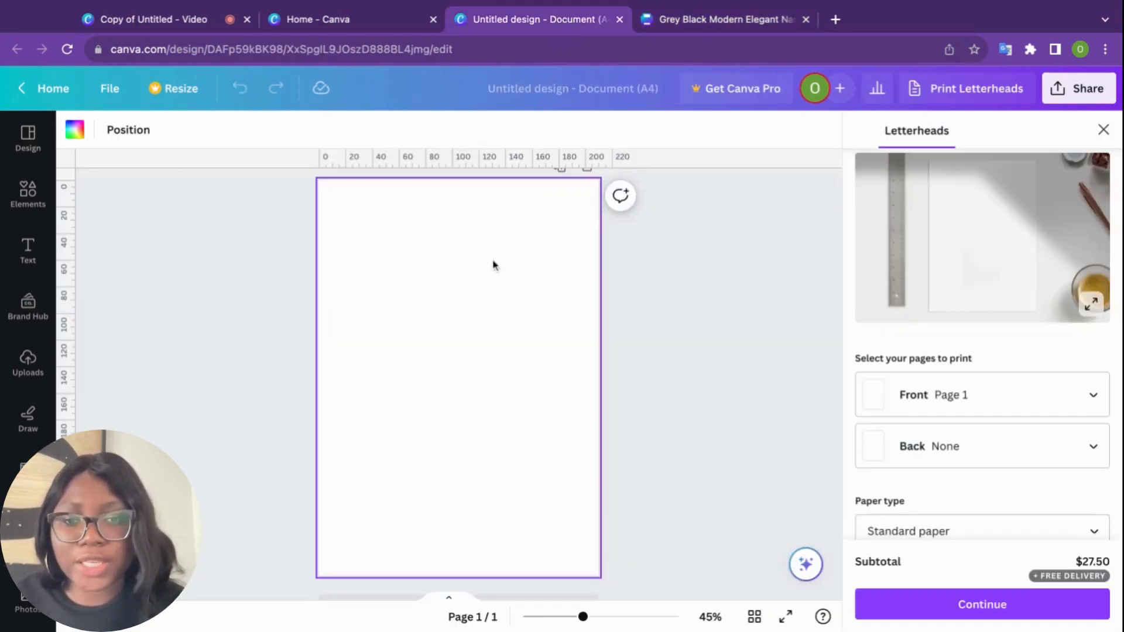
pyautogui.rightClick(493, 264)
pyautogui.click(546, 327)
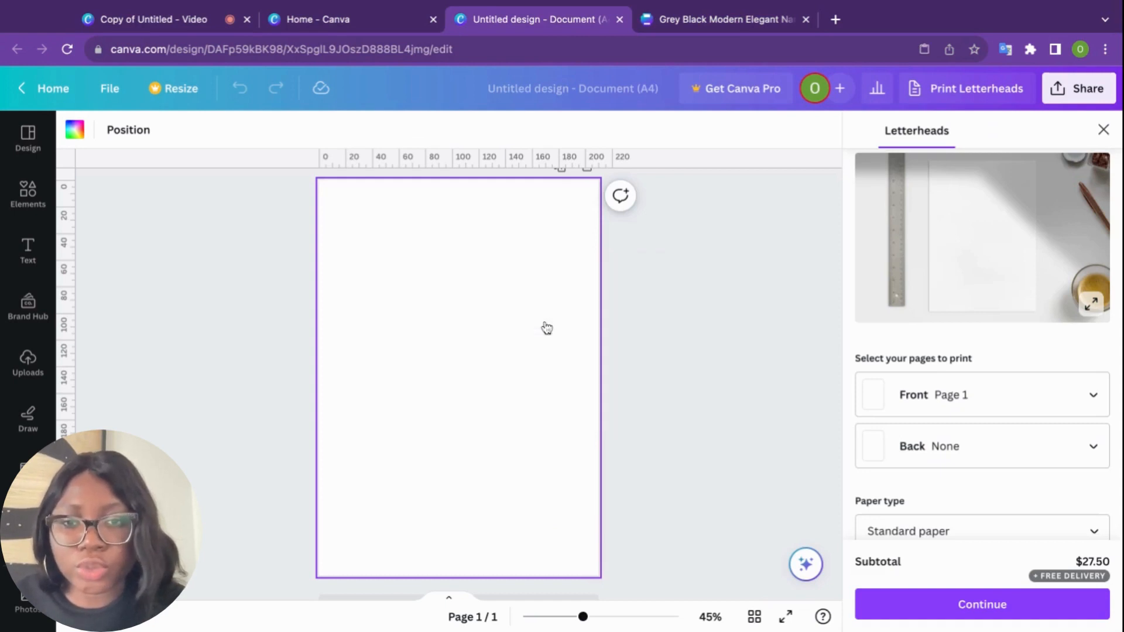
pyautogui.click(531, 328)
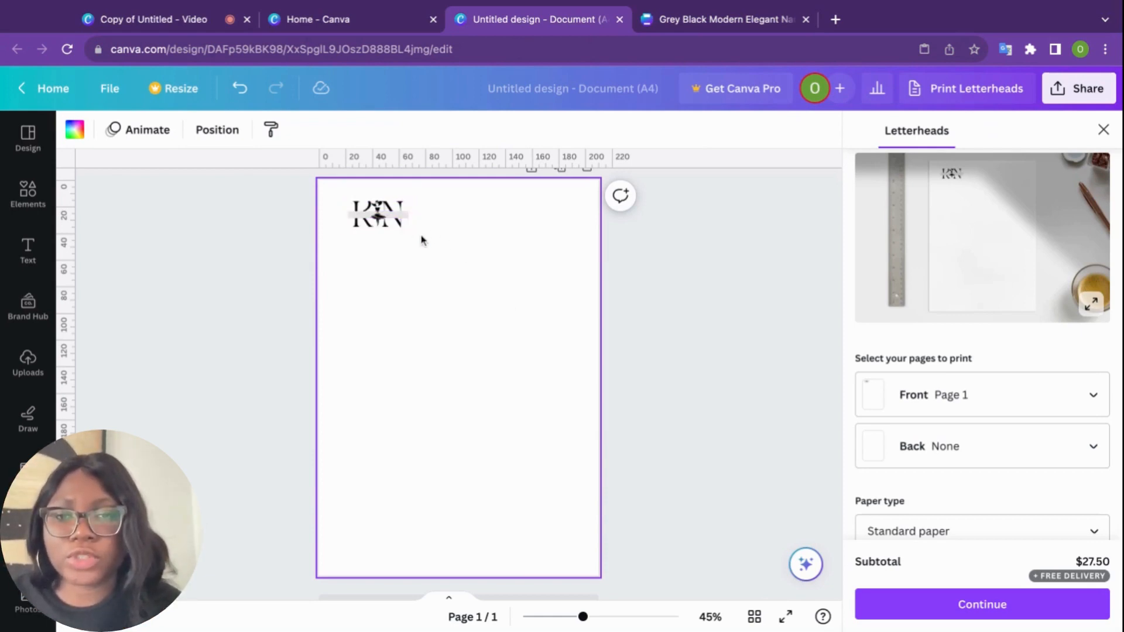
pyautogui.click(243, 91)
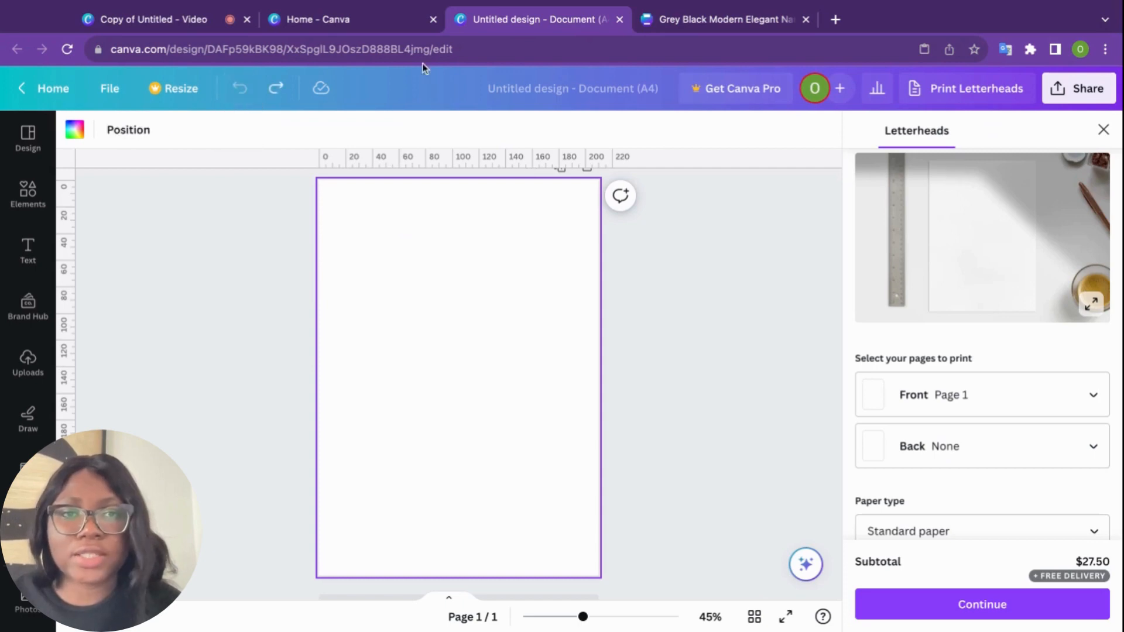
# Return to the business card, add a rounded square to page 1 and fill it with the document's light grey
pyautogui.click(746, 30)
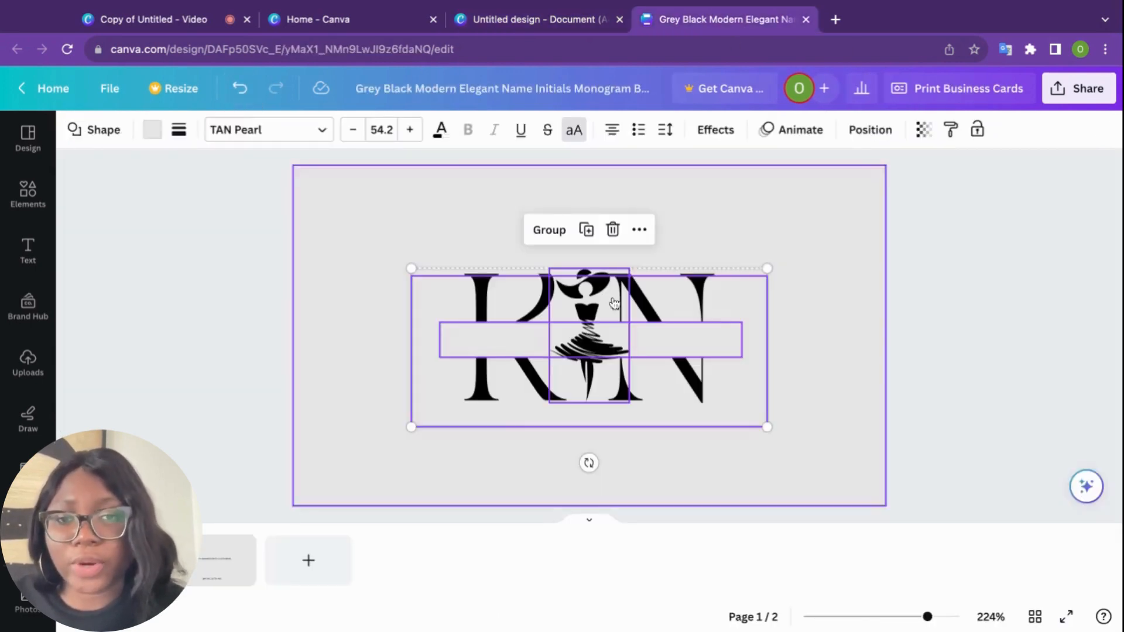
pyautogui.click(354, 283)
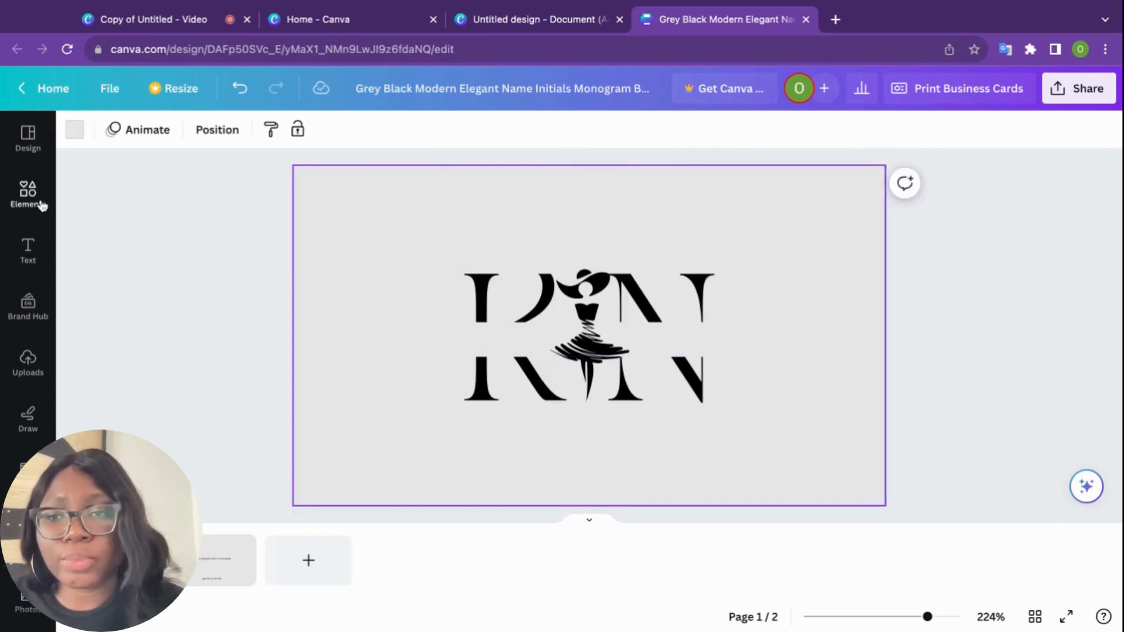
pyautogui.click(41, 205)
pyautogui.click(274, 139)
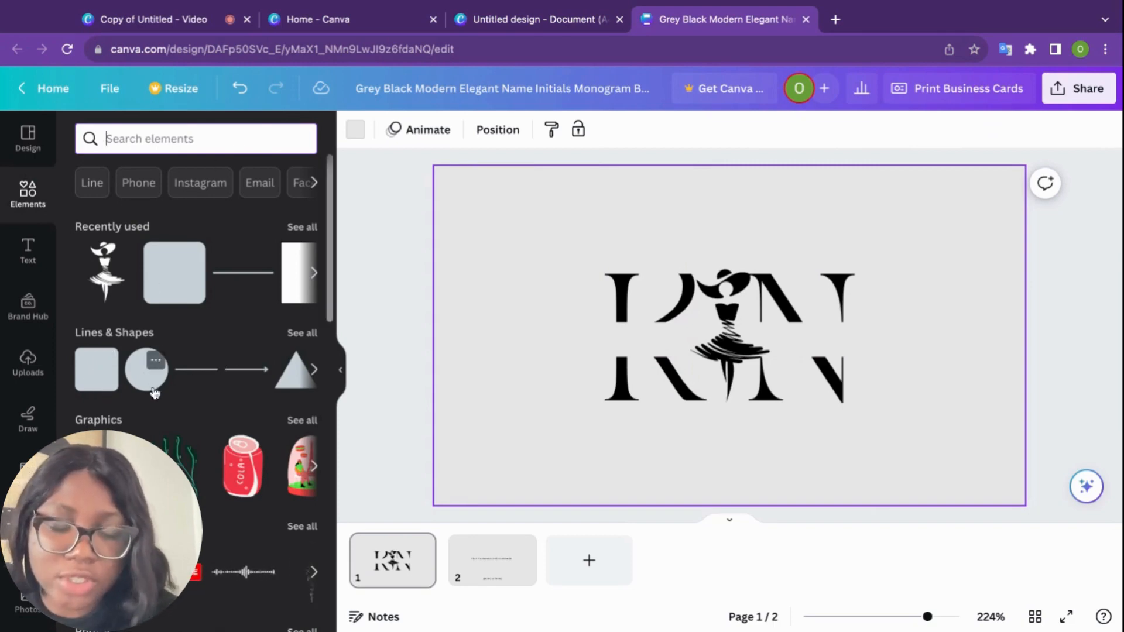
pyautogui.click(97, 393)
pyautogui.click(438, 129)
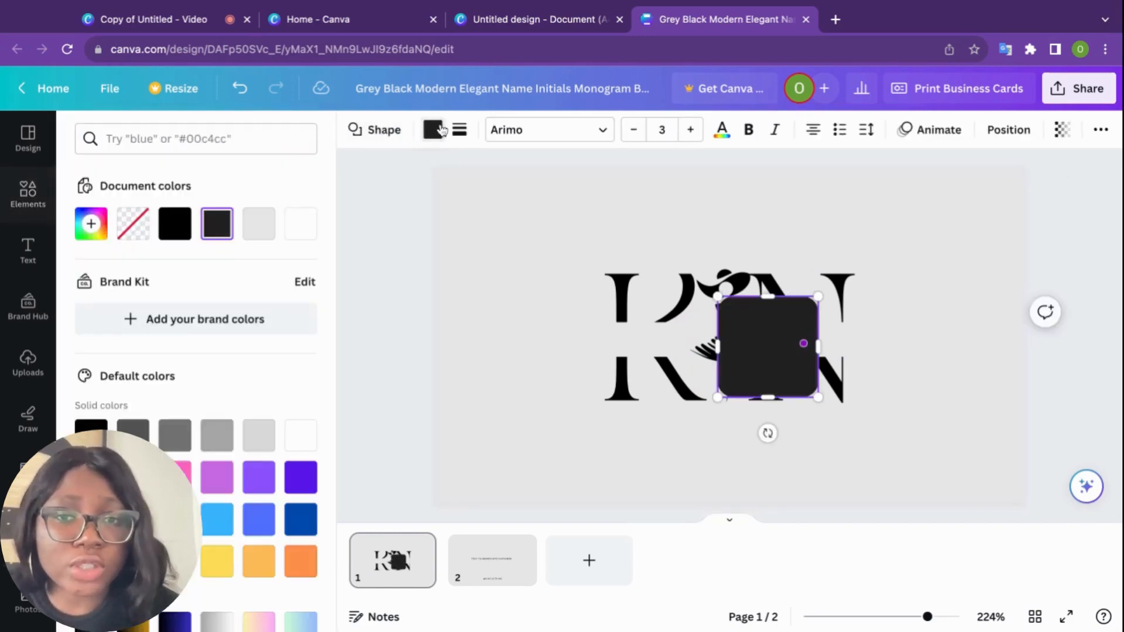
pyautogui.click(265, 231)
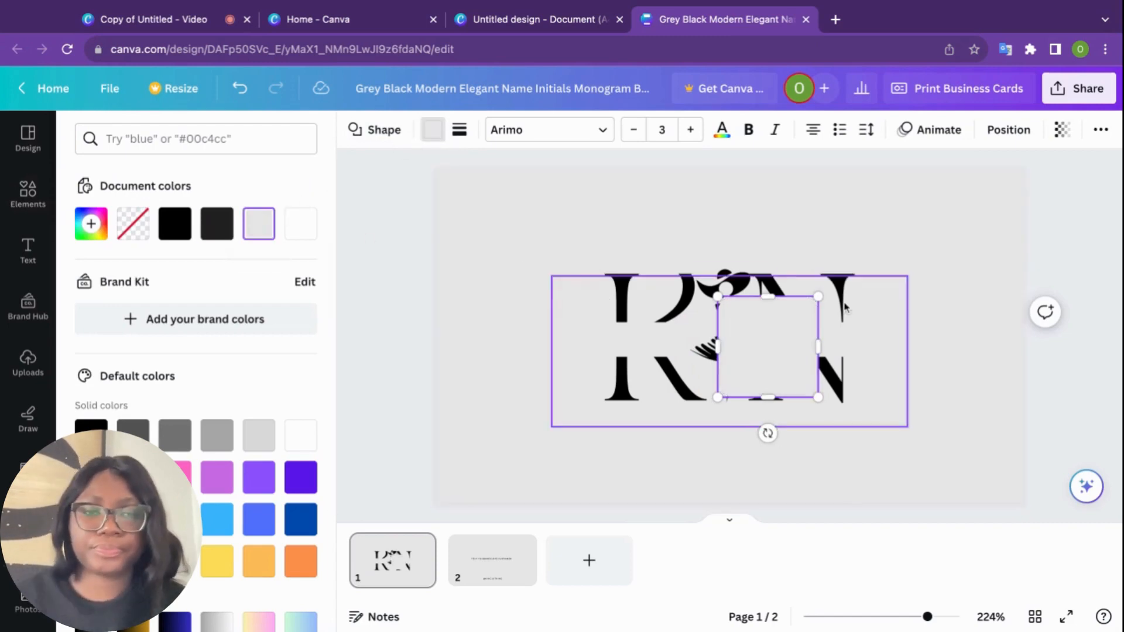
# Stretch the light grey shape to about 3.39 by 1.86 in so it covers nearly all of page 1
pyautogui.moveTo(718, 346); pyautogui.dragTo(445, 346)
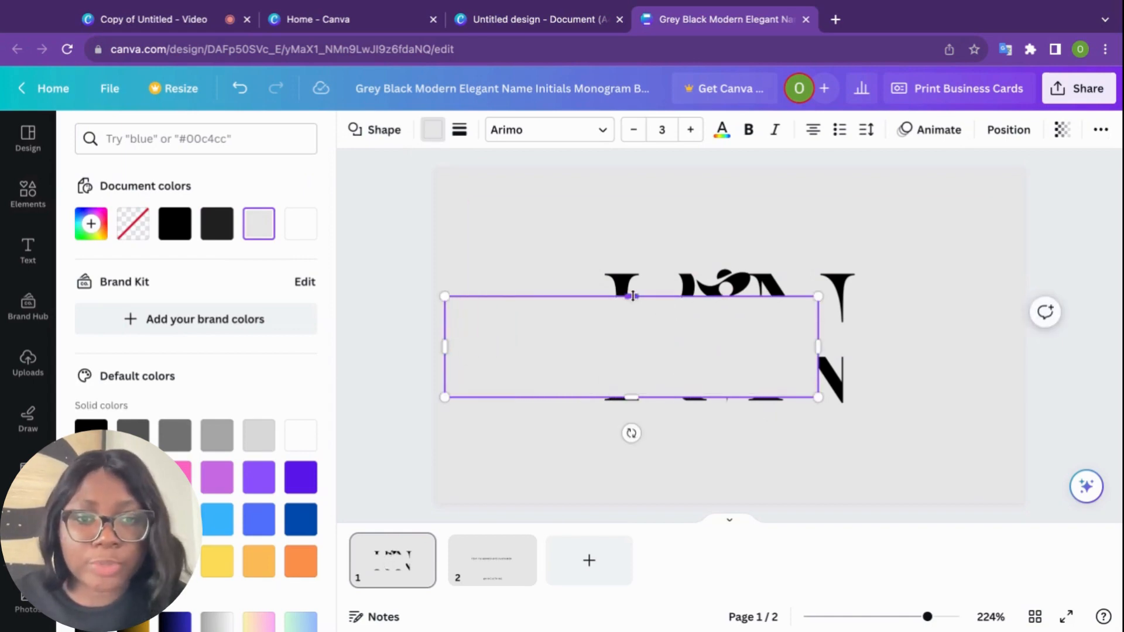
pyautogui.moveTo(632, 297); pyautogui.dragTo(631, 179)
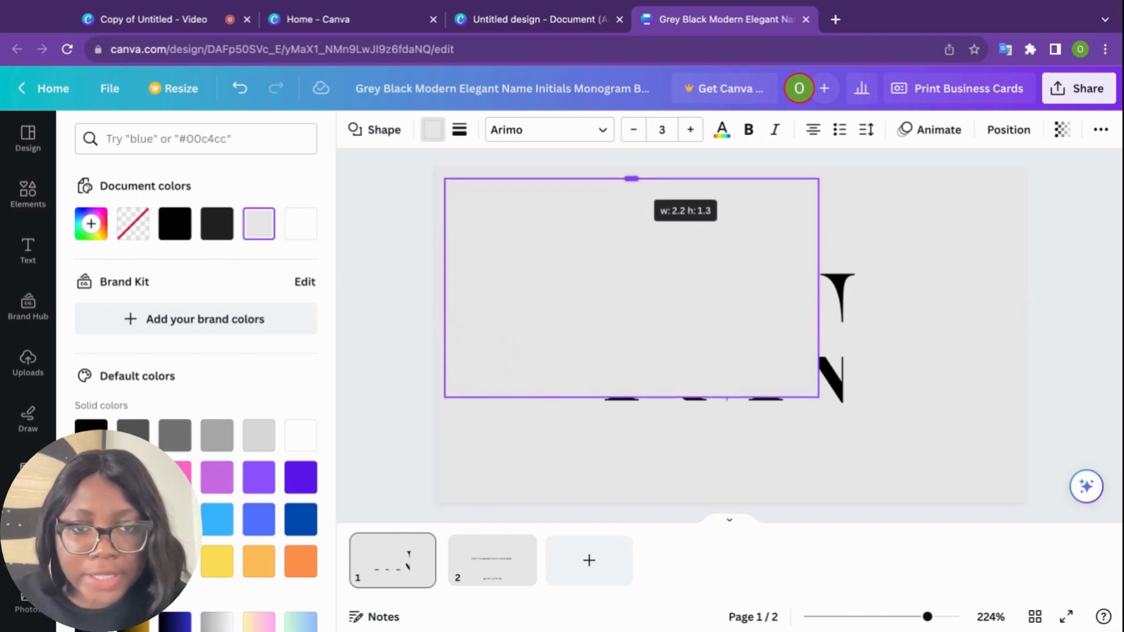
pyautogui.moveTo(818, 288); pyautogui.dragTo(1014, 289)
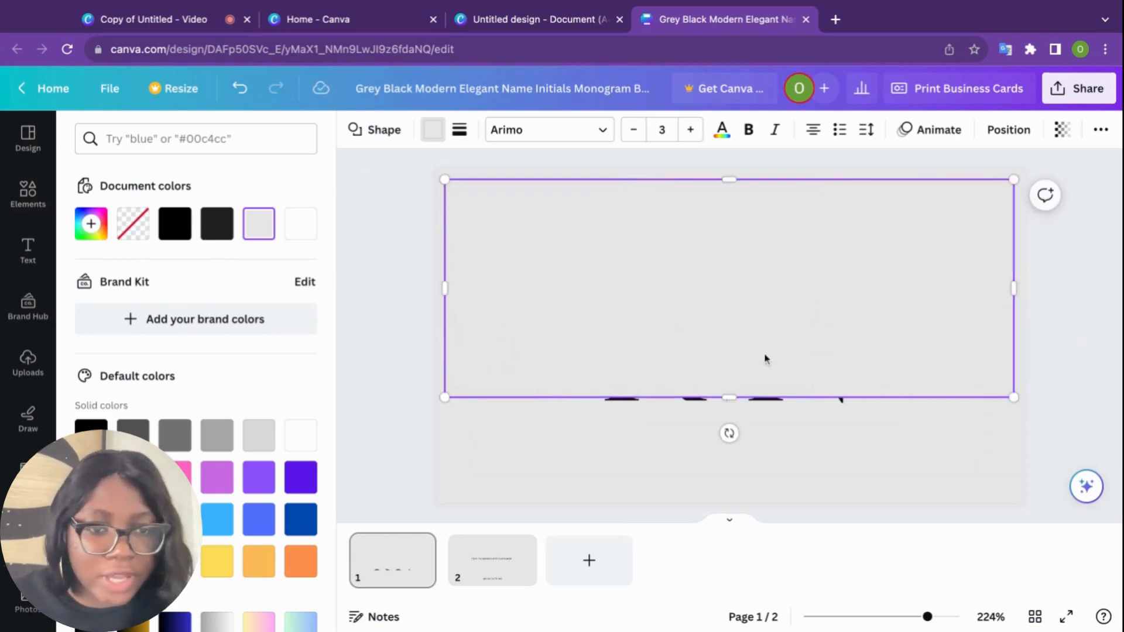
pyautogui.moveTo(729, 398); pyautogui.dragTo(729, 492)
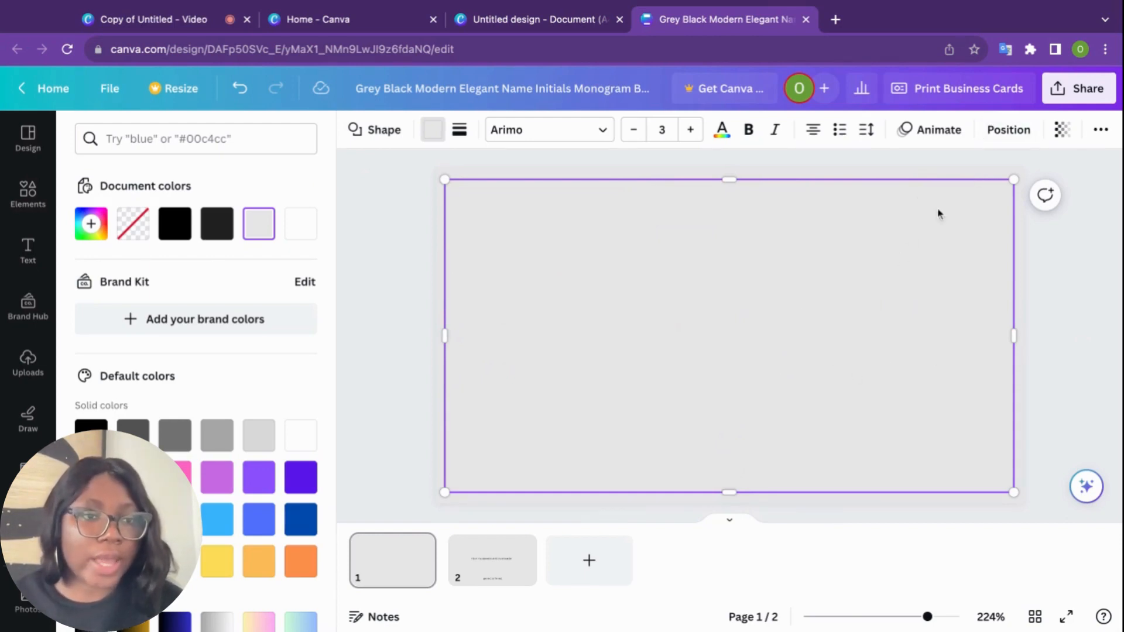
# Send the light grey rectangle on page 1 backward until it lies behind every part of the logo
pyautogui.click(1019, 137)
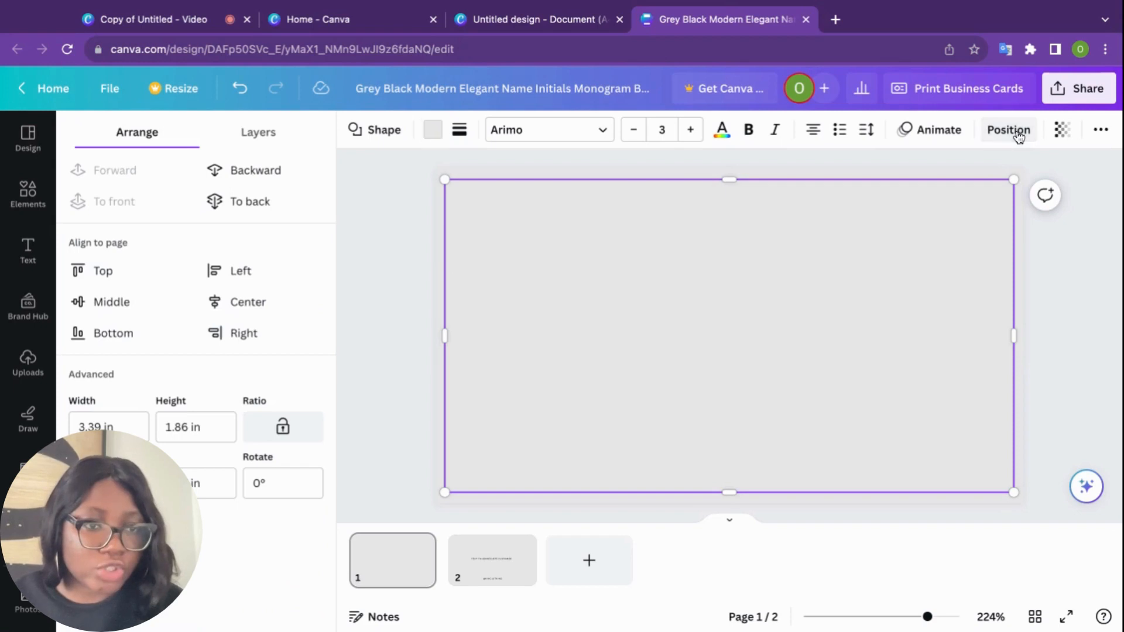
pyautogui.click(276, 187)
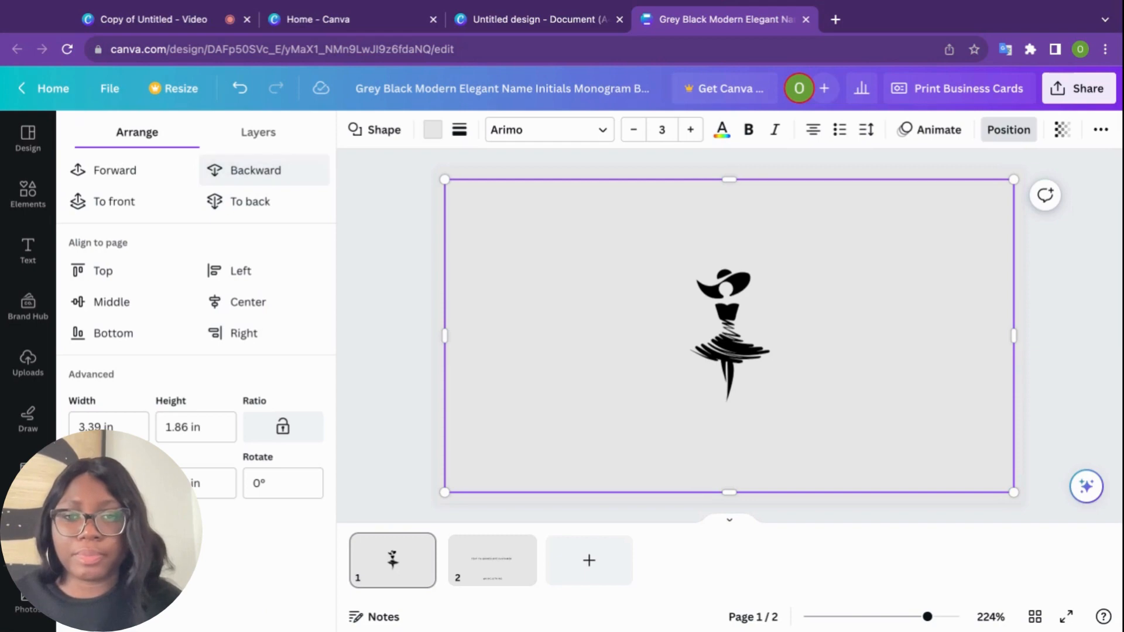
pyautogui.click(256, 171)
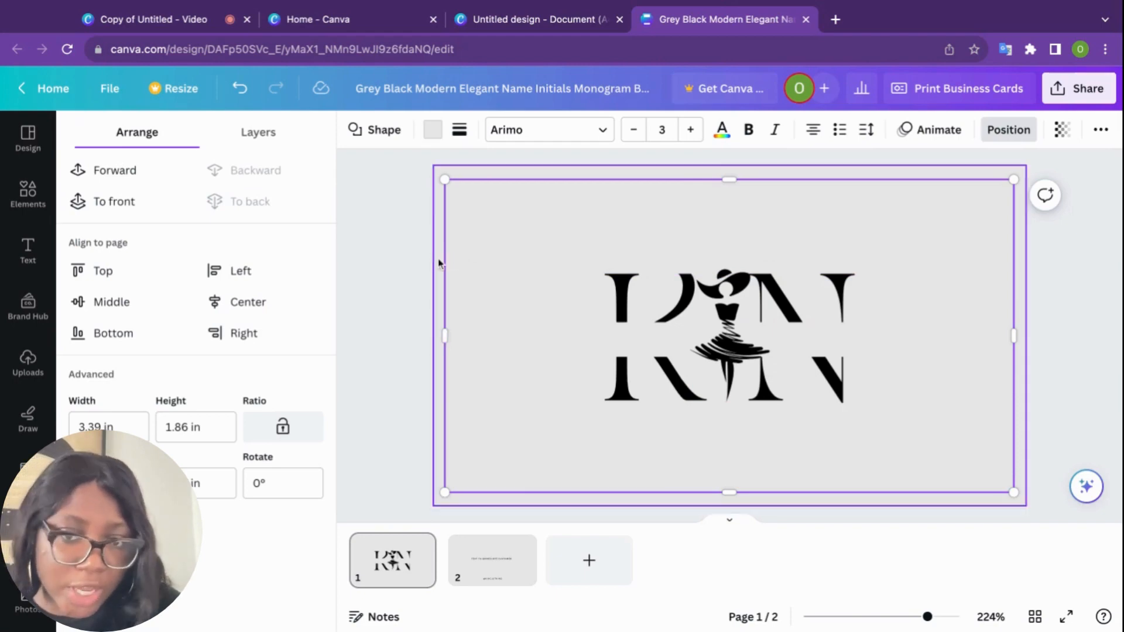
# Copy the light grey rectangle from page 1 to page 2 and send it behind the message and handle
pyautogui.rightClick(487, 262)
pyautogui.click(554, 229)
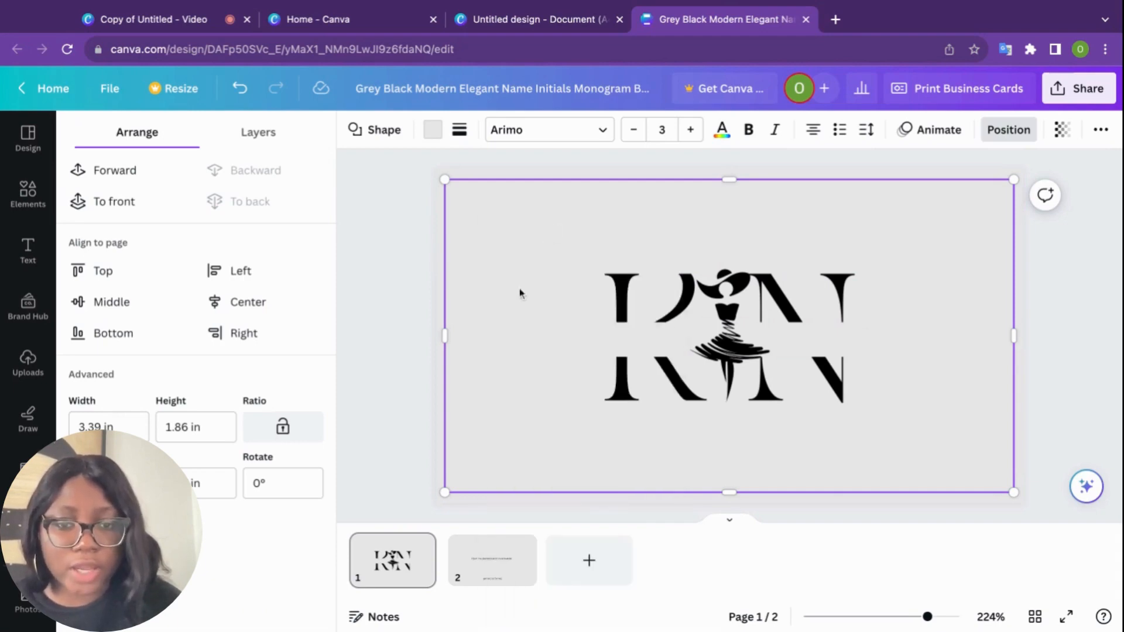
pyautogui.click(502, 578)
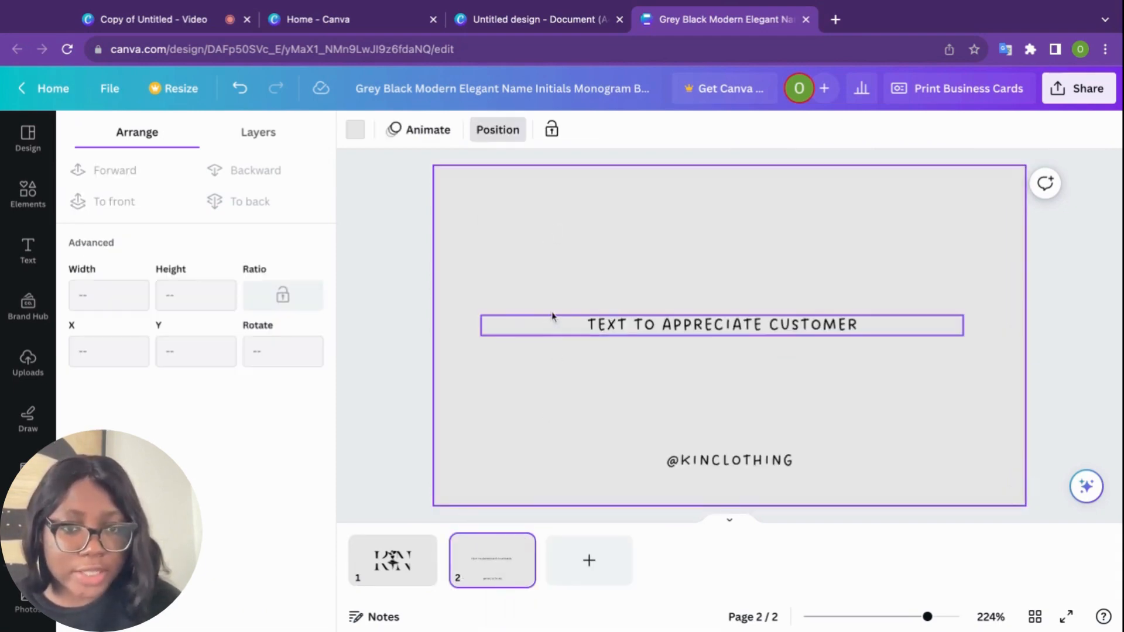
pyautogui.rightClick(552, 277)
pyautogui.click(606, 357)
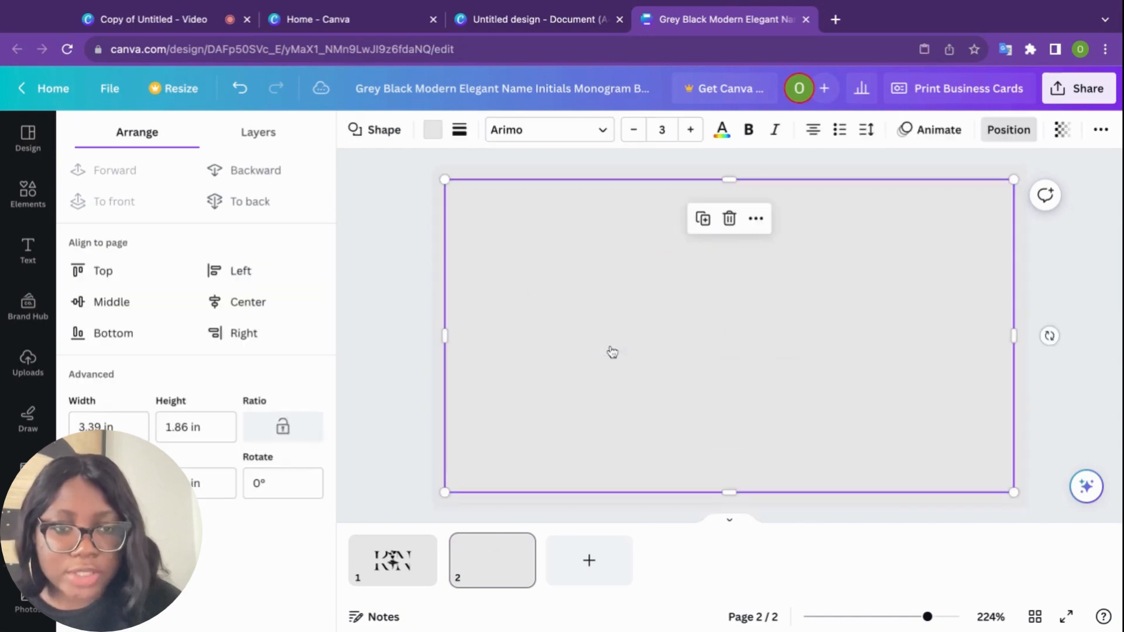
pyautogui.click(261, 181)
pyautogui.click(261, 181)
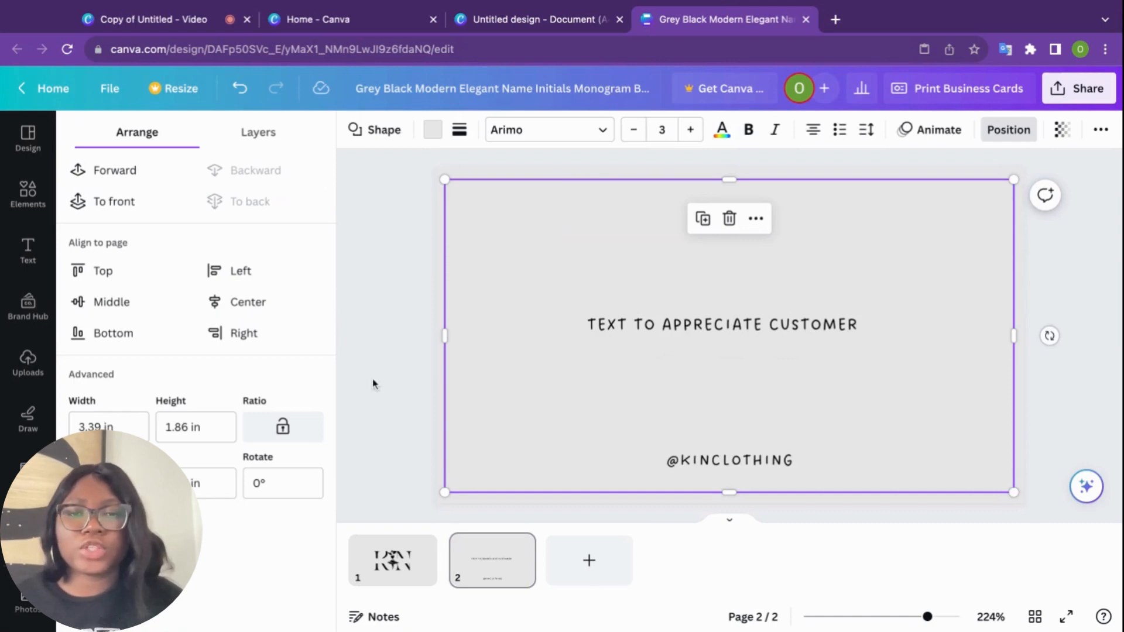
# Collapse the side panel and return to page 1 of the business card with nothing selected
pyautogui.press('Escape')
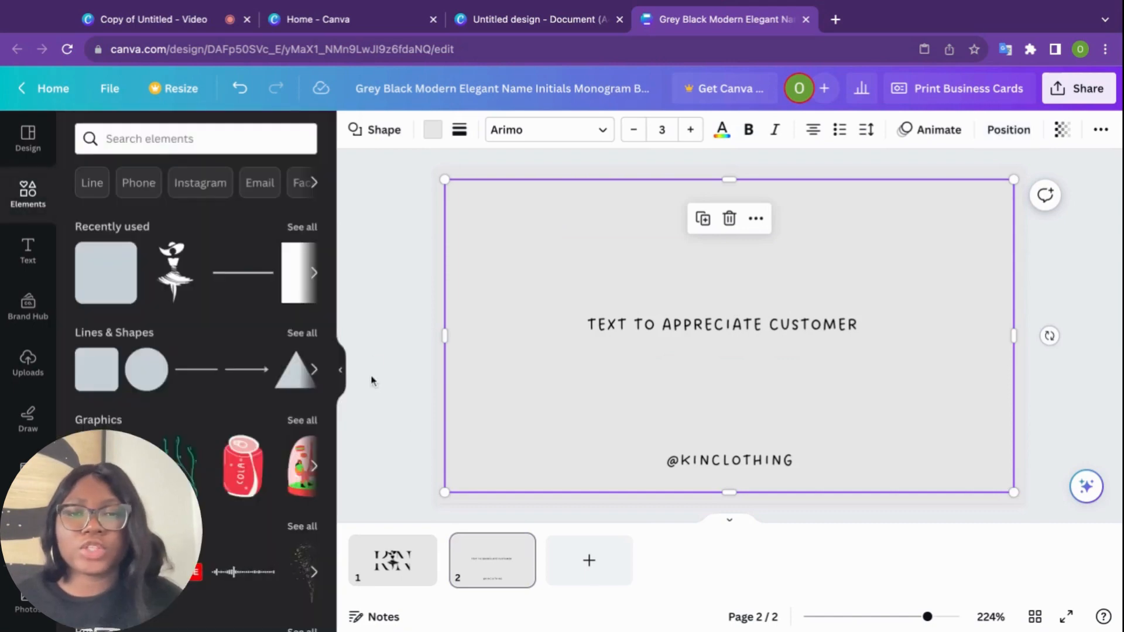
pyautogui.click(340, 375)
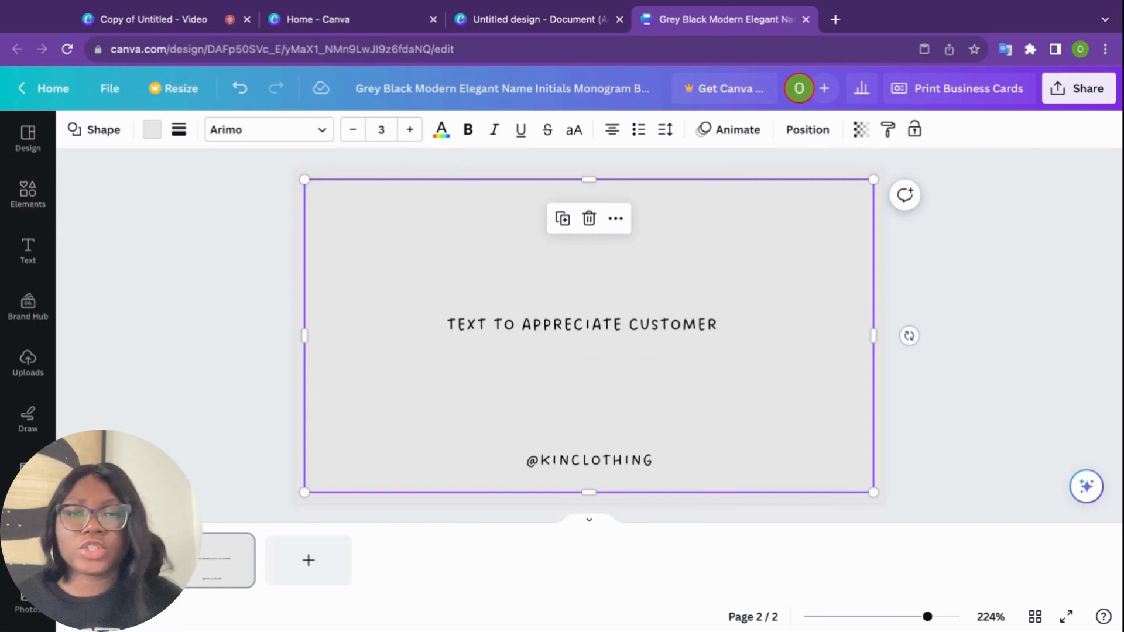
pyautogui.click(126, 561)
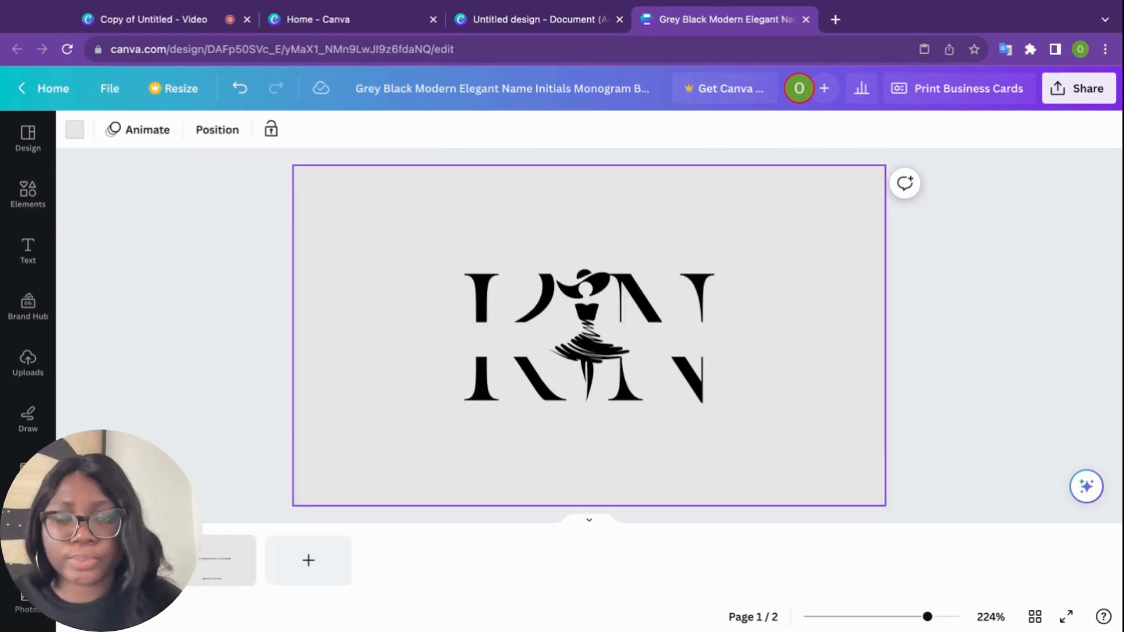
pyautogui.click(153, 282)
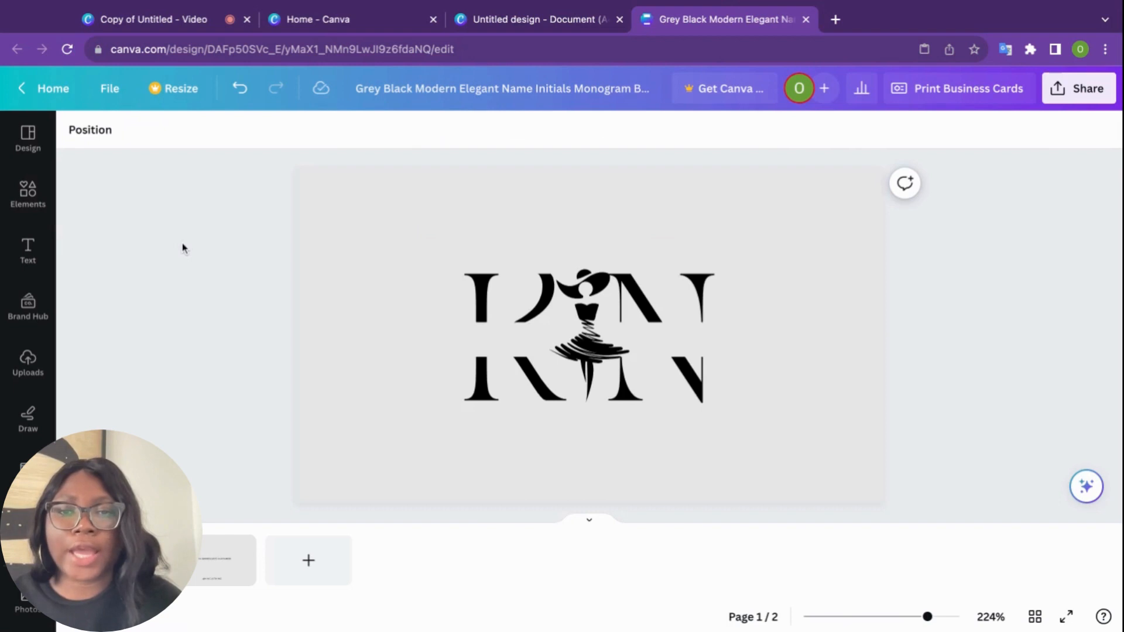
# Copy the whole logo with its light grey backing rectangle from business card page 1 onto the blank A4 document page
pyautogui.moveTo(181, 244); pyautogui.dragTo(962, 467)
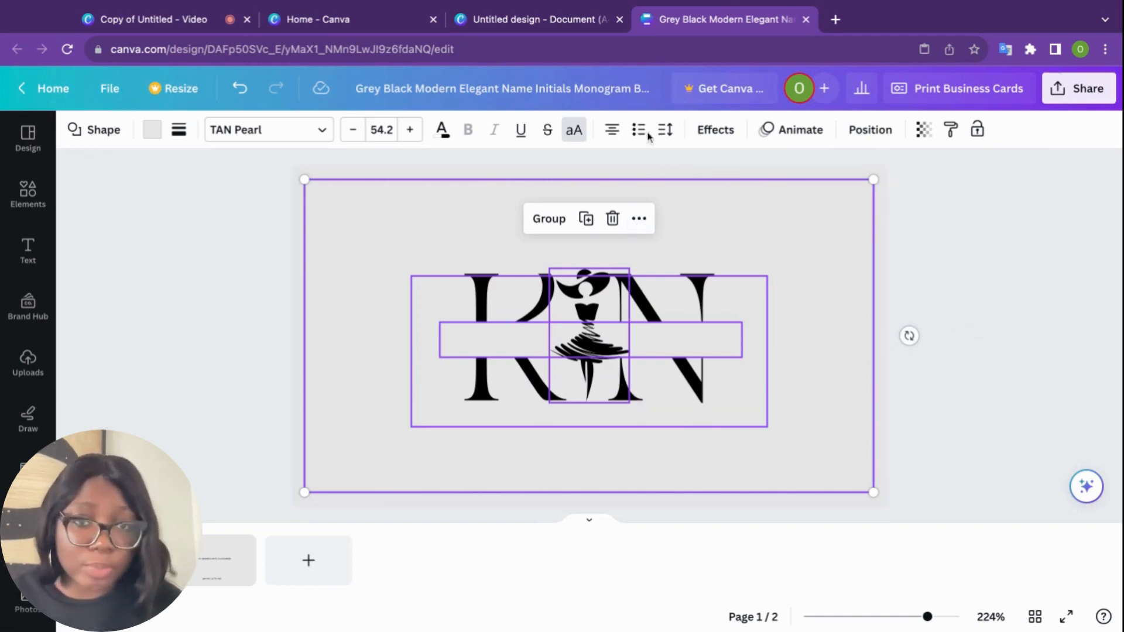
pyautogui.click(571, 23)
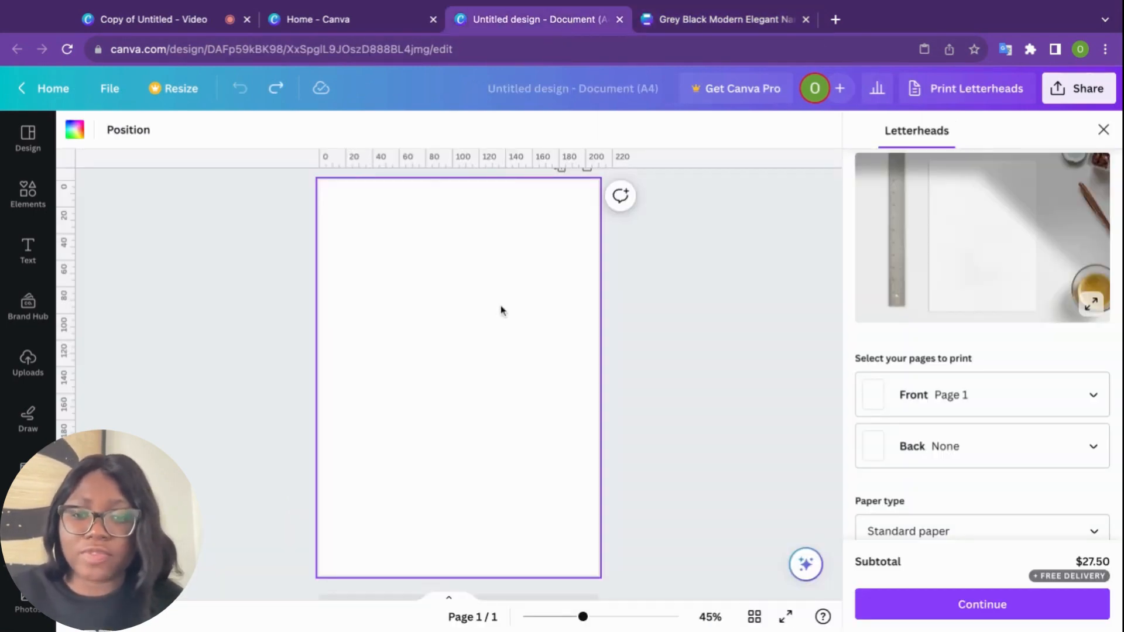
pyautogui.hotkey('ctrl', 'v')
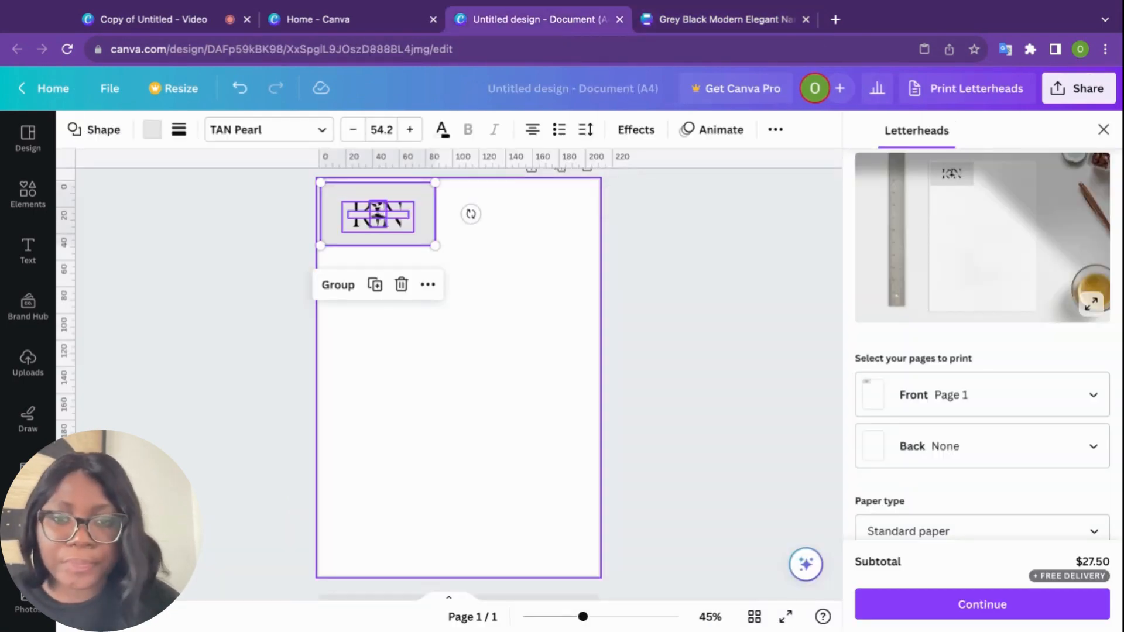
pyautogui.click(501, 305)
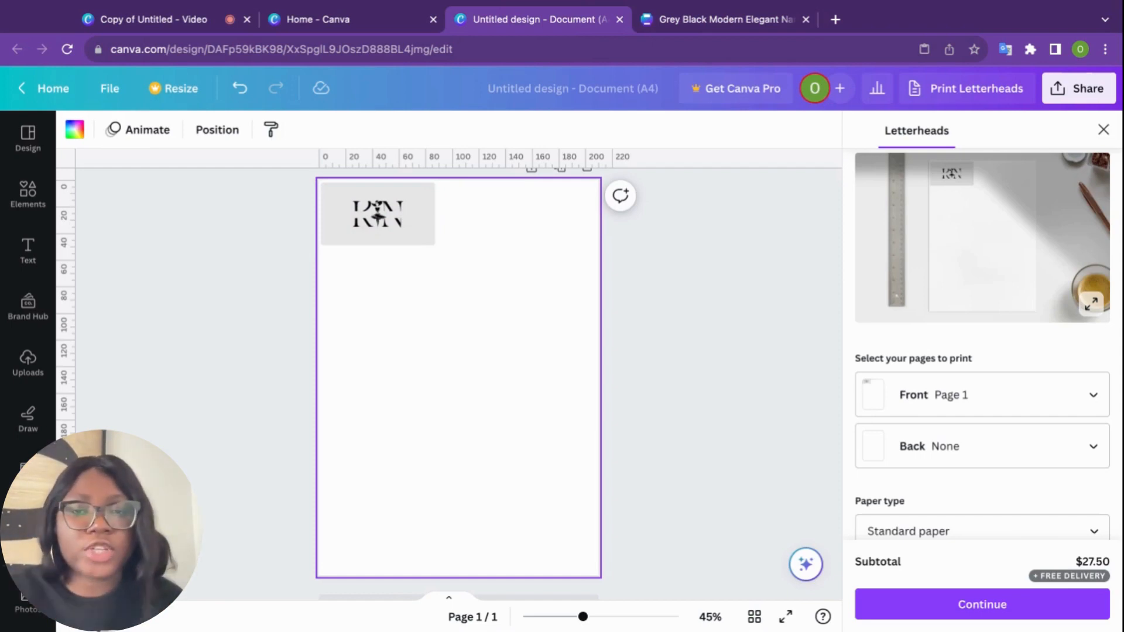
# Add a second page to the A4 document and copy the message, handle and grey rectangle from business card page 2 onto it
pyautogui.scroll(-2, 492, 334)
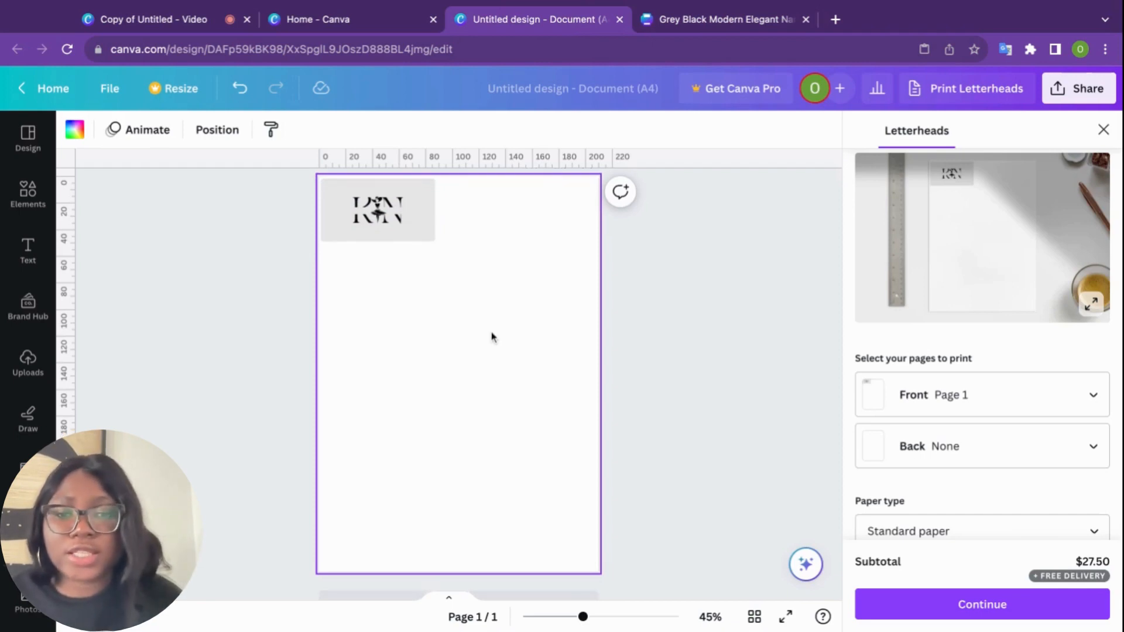
pyautogui.click(459, 572)
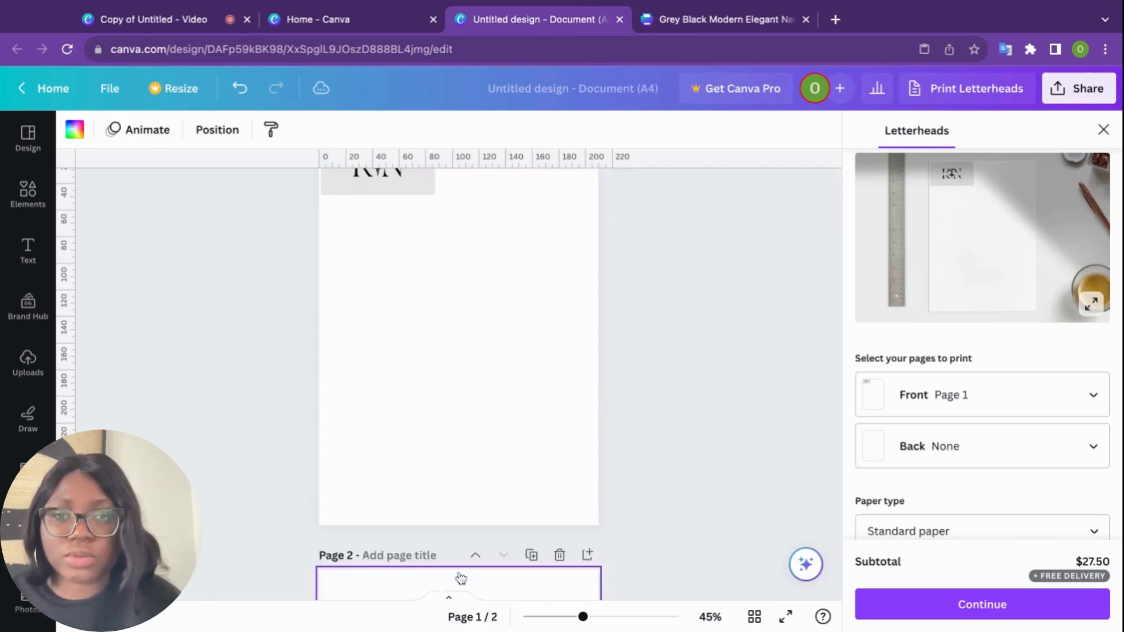
pyautogui.click(711, 21)
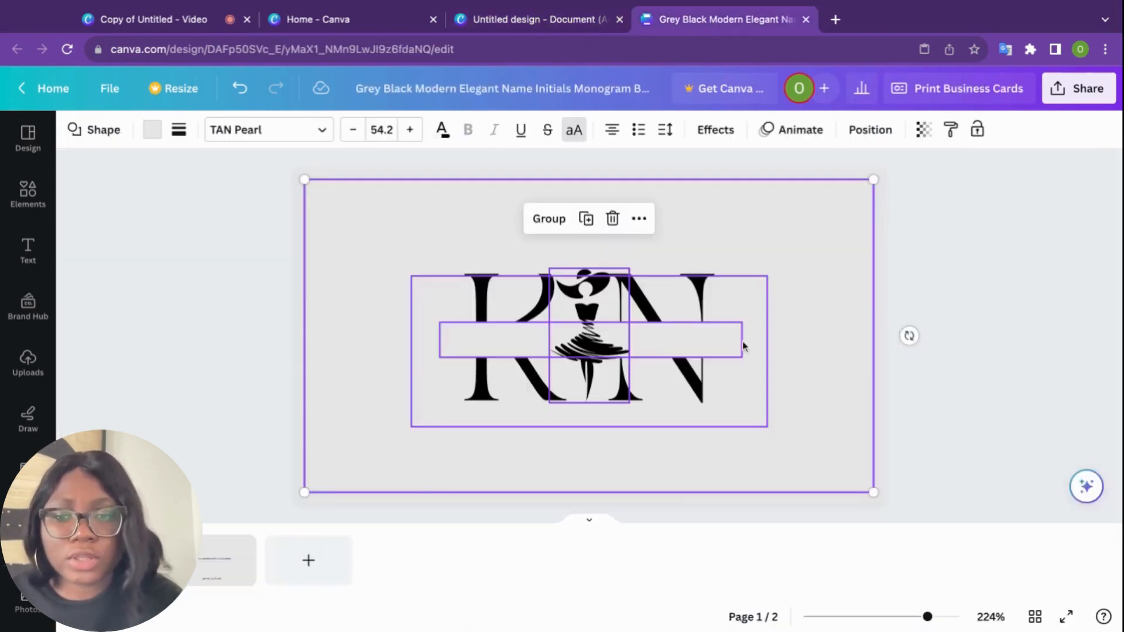
pyautogui.click(235, 567)
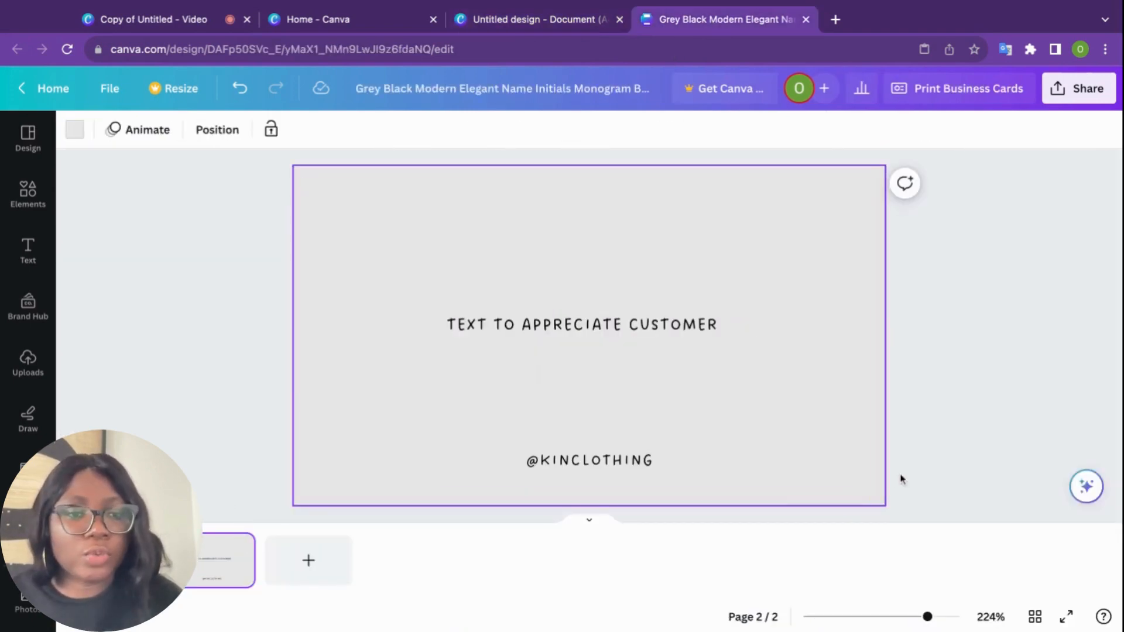
pyautogui.moveTo(902, 475); pyautogui.dragTo(271, 180)
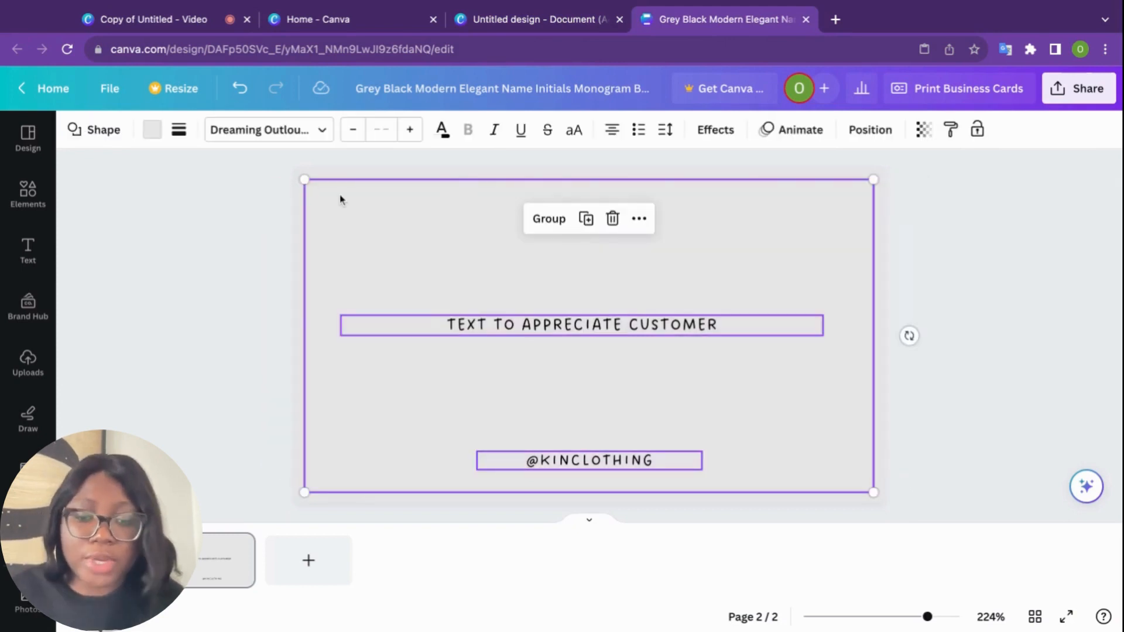
pyautogui.click(531, 23)
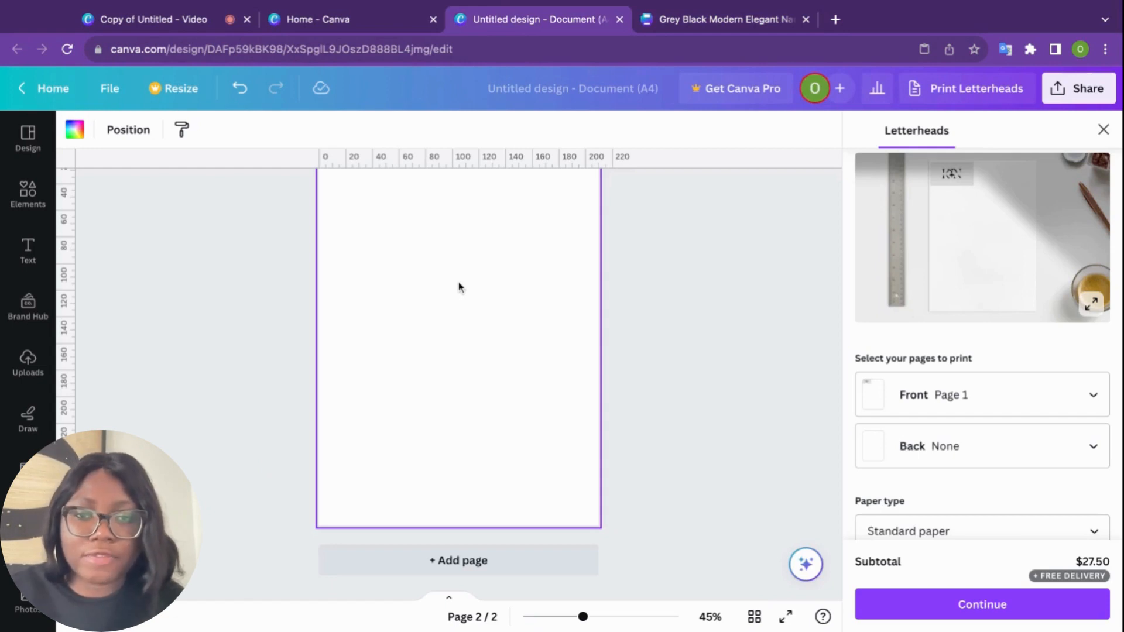
pyautogui.press('super+v')
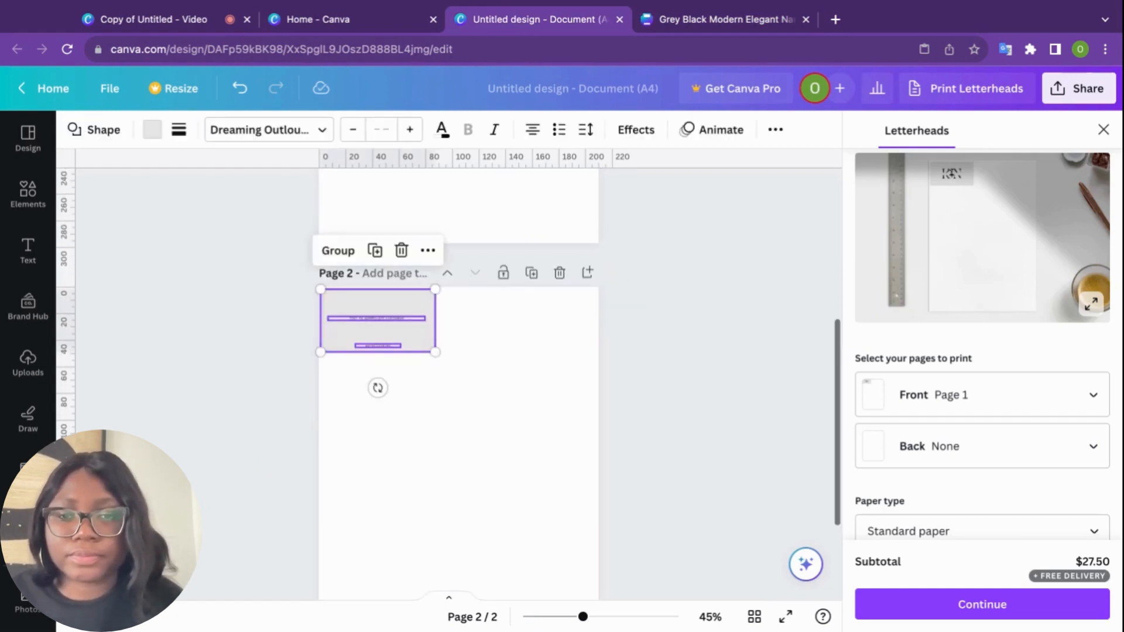
pyautogui.click(519, 372)
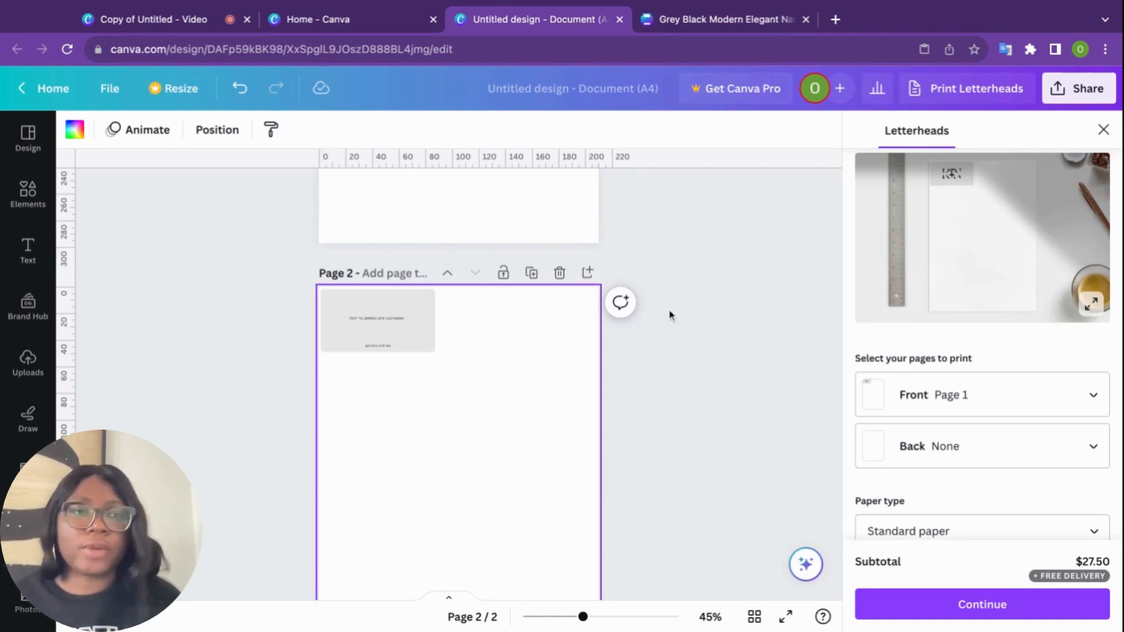
# Close the Letterheads print options and look over both pages of the A4 document
pyautogui.click(1104, 130)
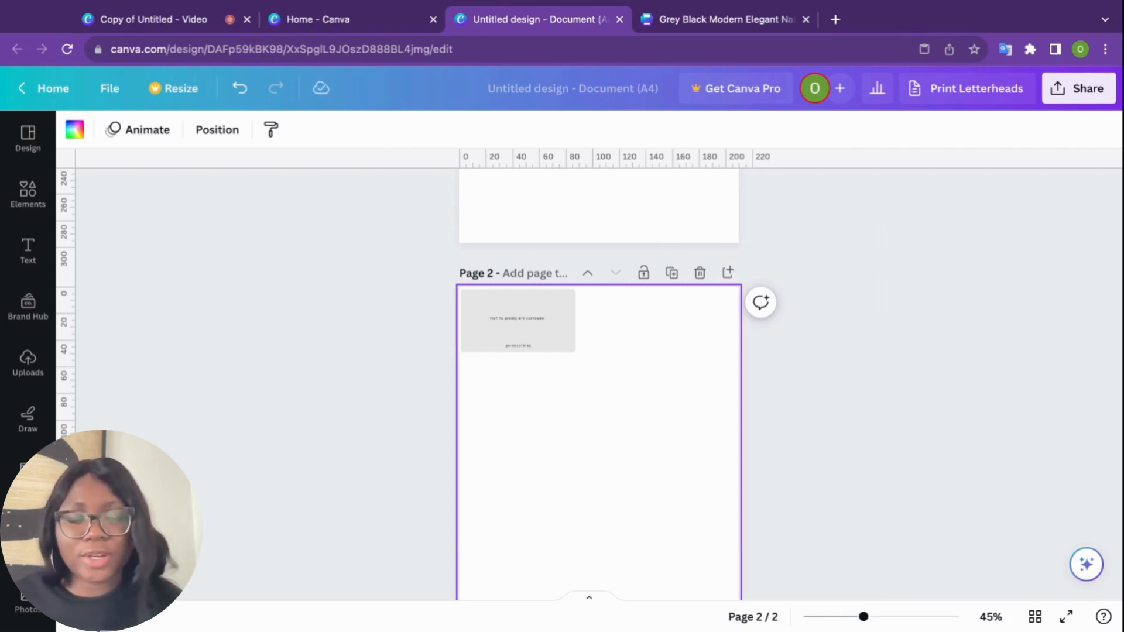
pyautogui.scroll(6, 918, 323)
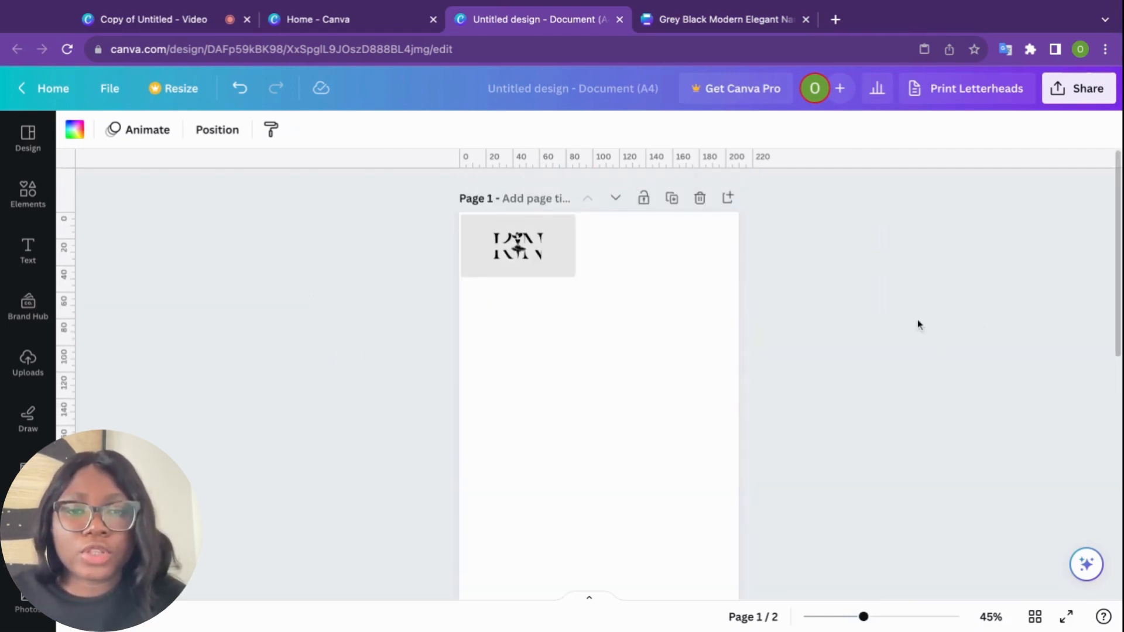
pyautogui.scroll(-3, 918, 324)
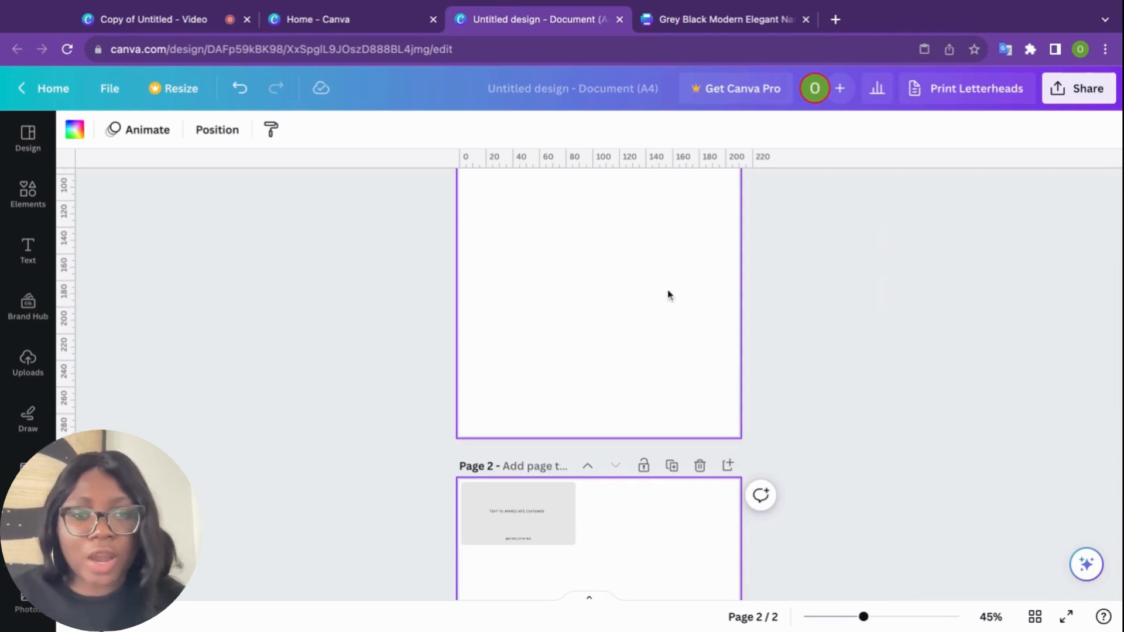
pyautogui.scroll(-5, 793, 293)
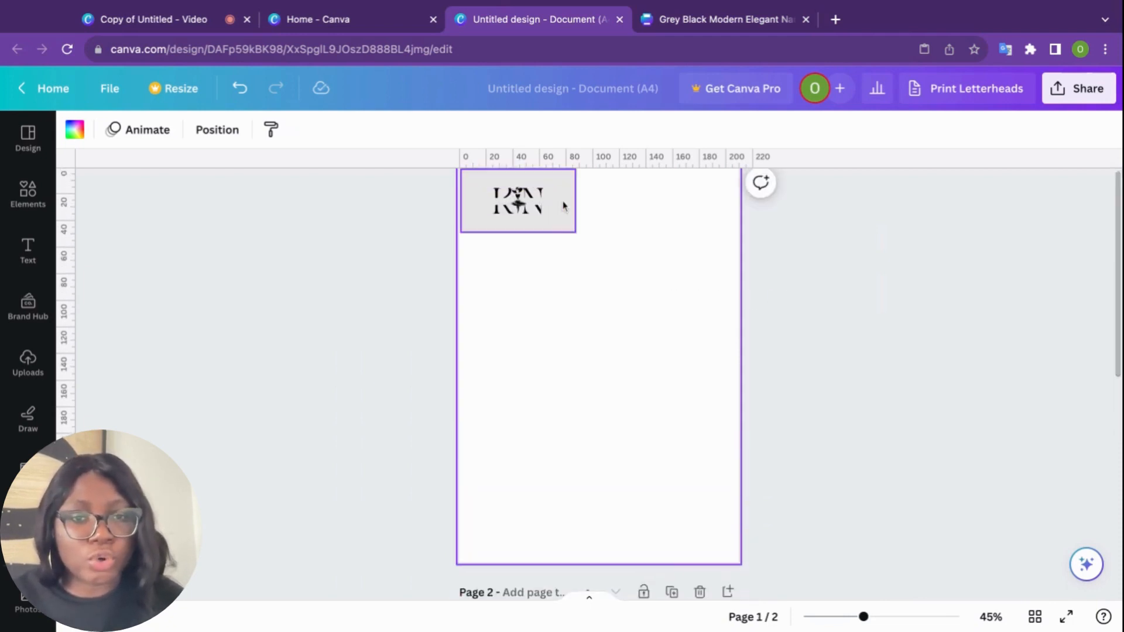
pyautogui.scroll(-3, 707, 388)
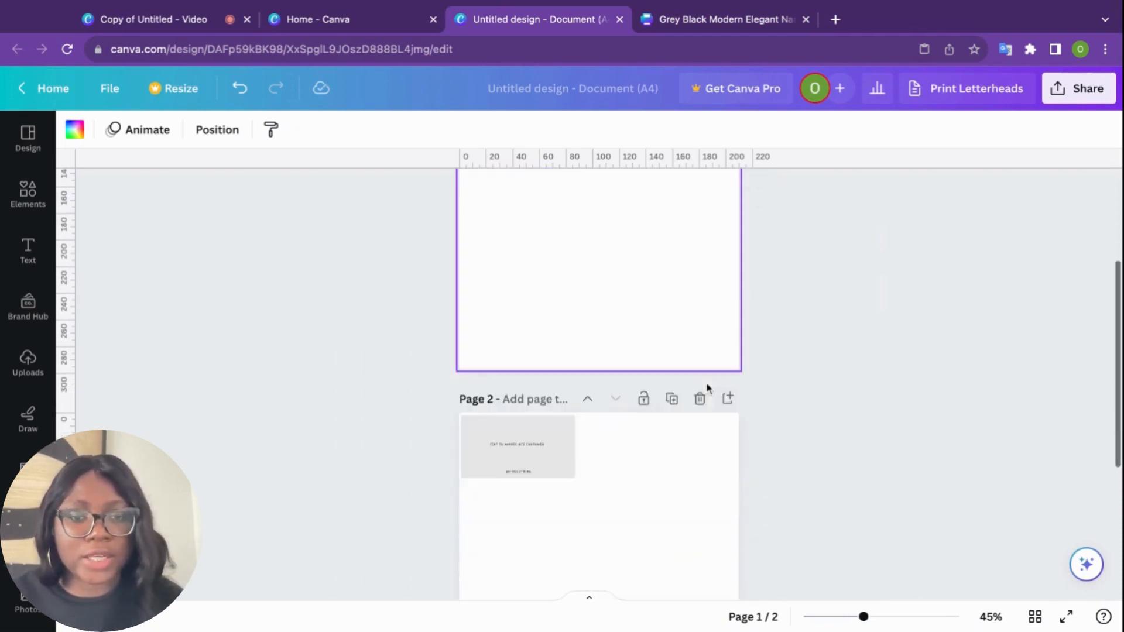
pyautogui.scroll(-2, 707, 389)
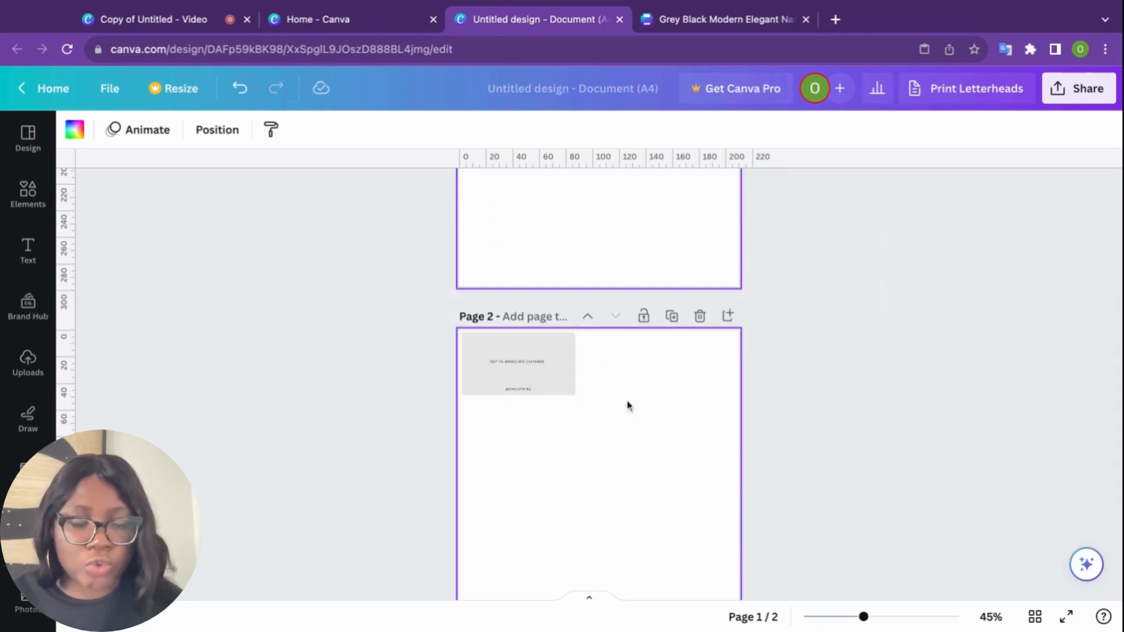
pyautogui.scroll(5, 851, 366)
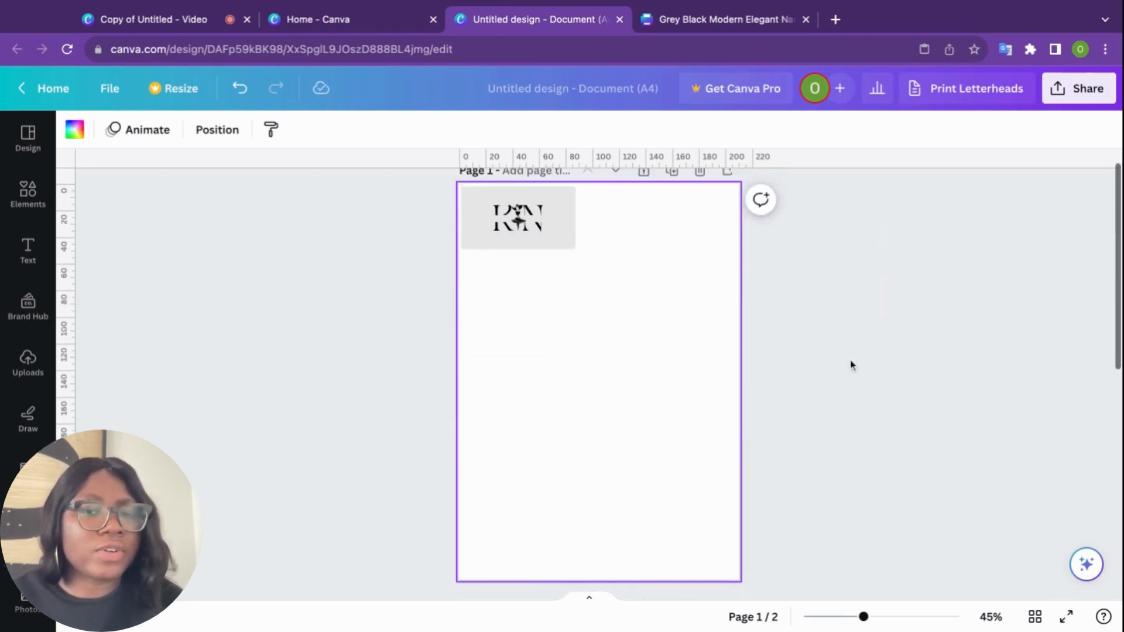
pyautogui.scroll(1, 851, 365)
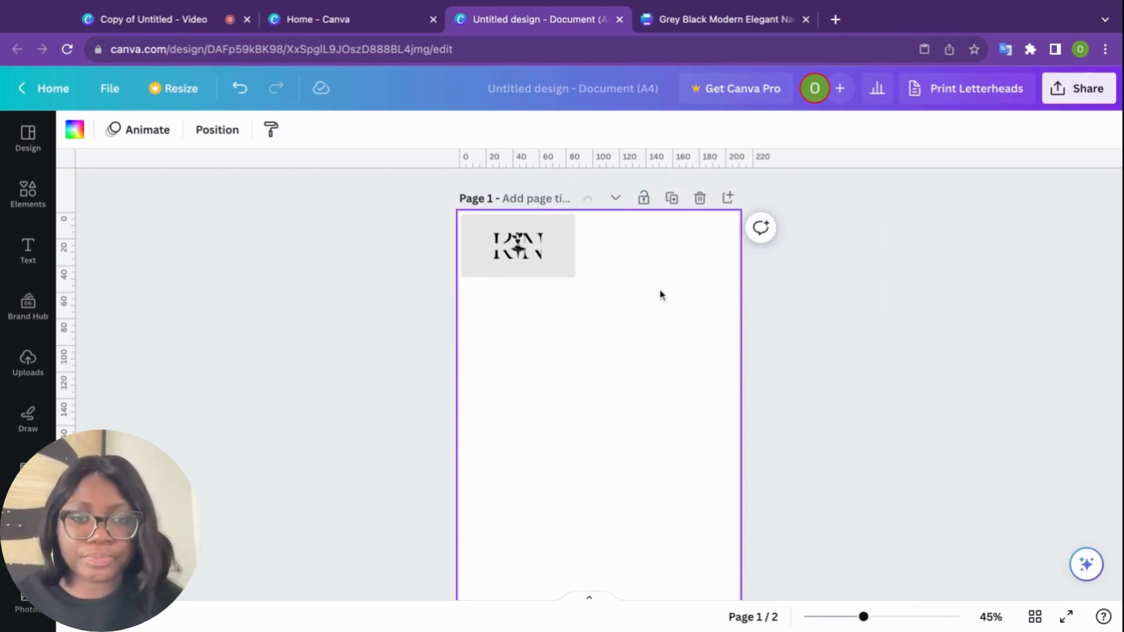
pyautogui.moveTo(659, 290); pyautogui.dragTo(460, 215)
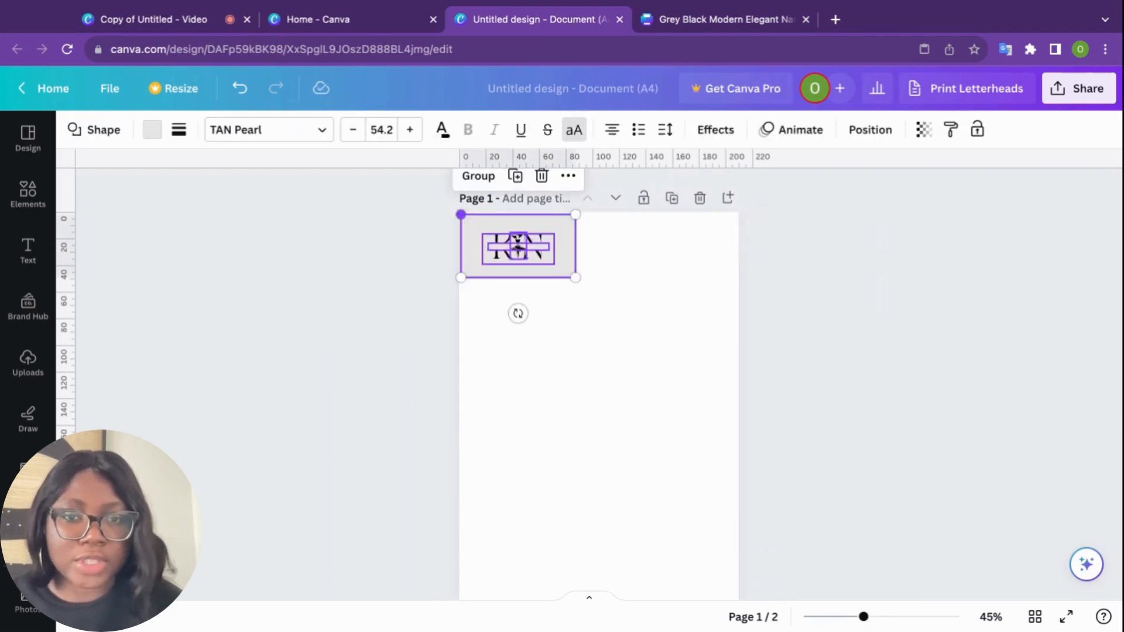
pyautogui.click(519, 181)
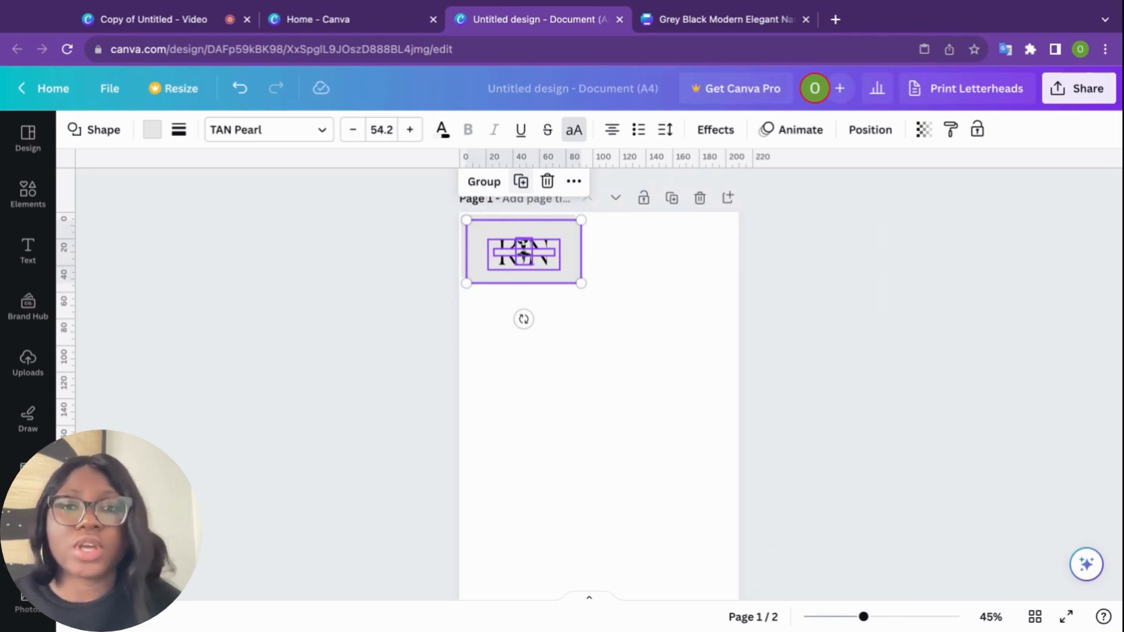
pyautogui.click(240, 88)
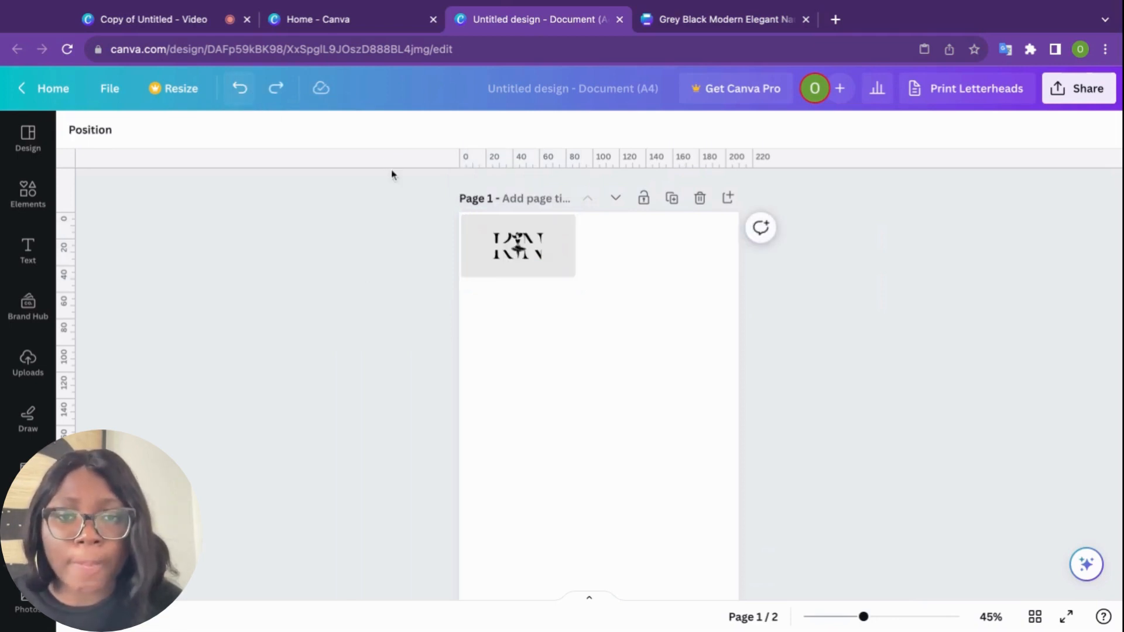
# Group all the logo parts with the grey rectangle on page 1 of the A4 document
pyautogui.moveTo(606, 293); pyautogui.dragTo(462, 216)
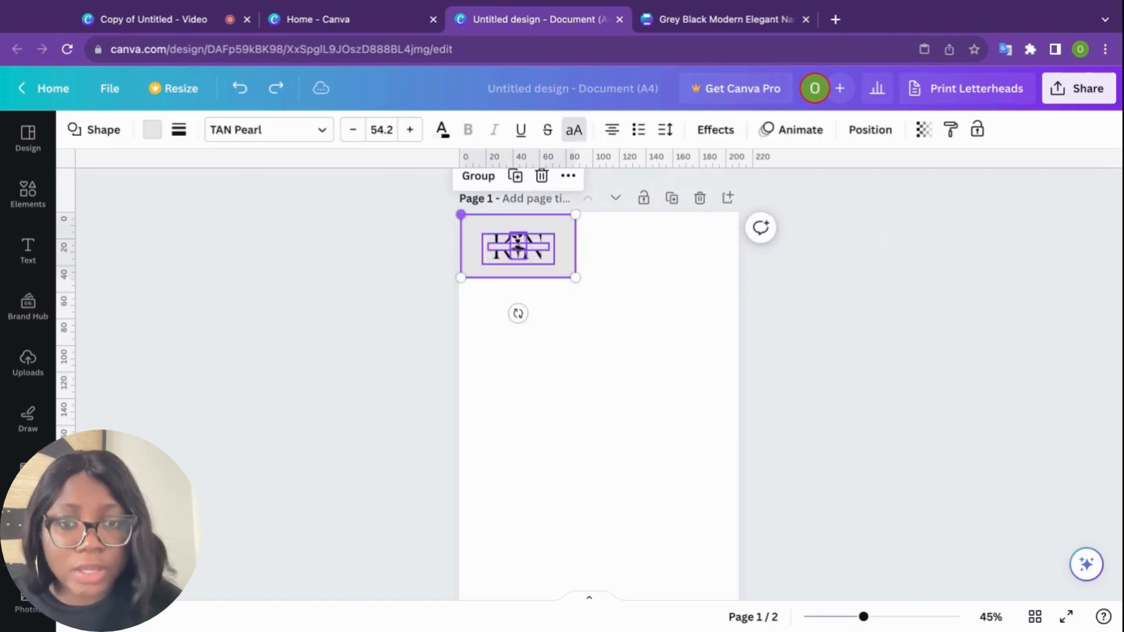
pyautogui.click(478, 176)
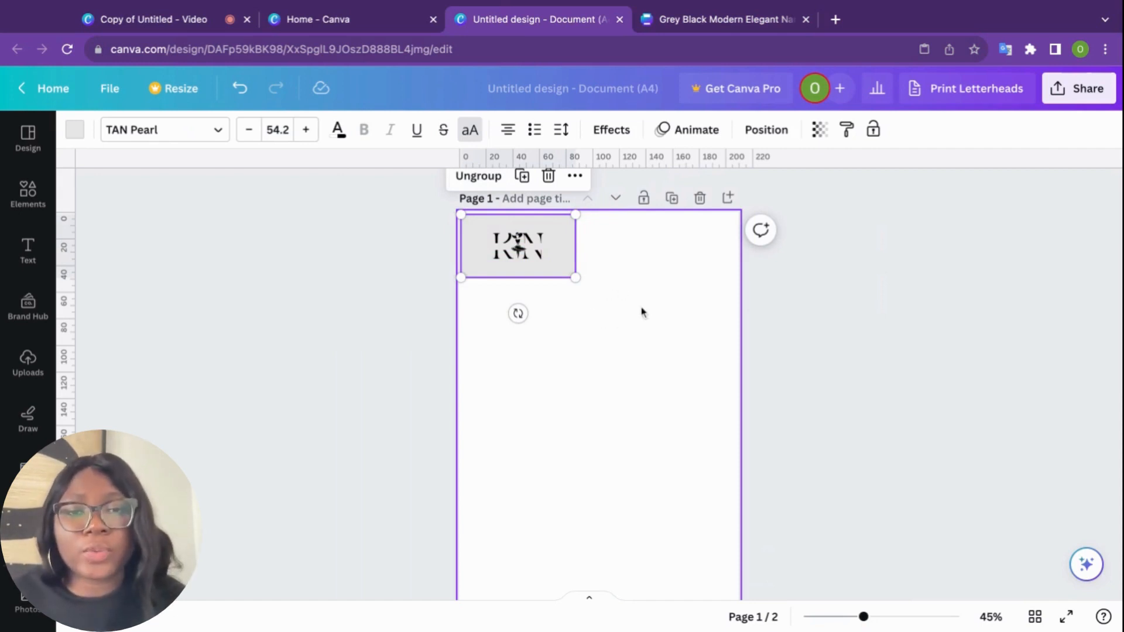
# Duplicate the grouped logo card five times on page 1 and start spreading the copies out in two columns
pyautogui.click(526, 183)
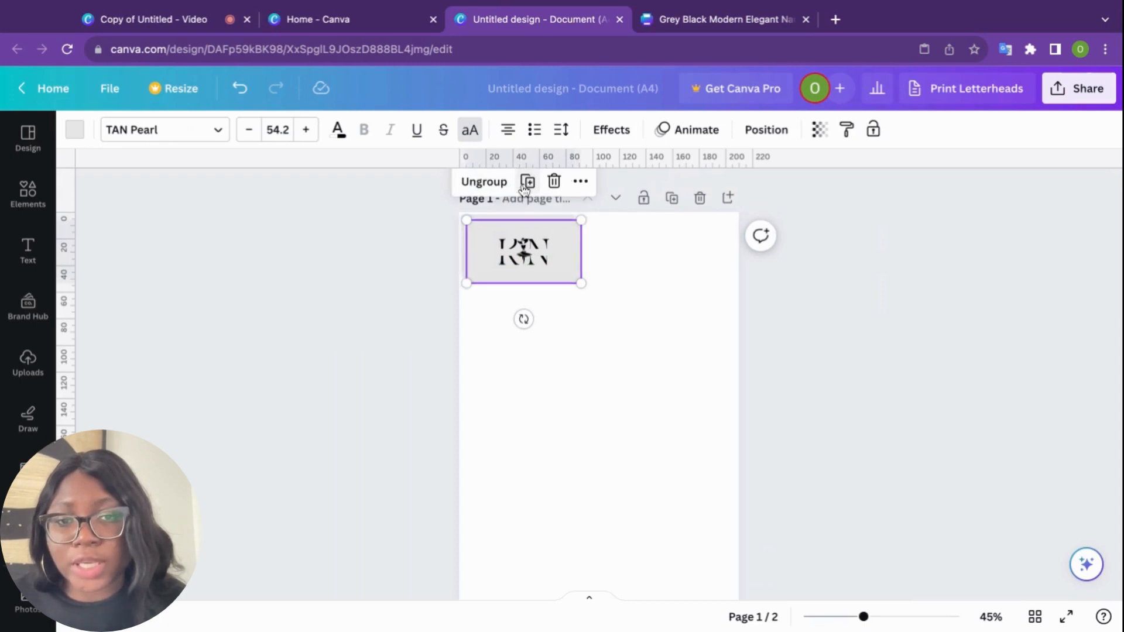
pyautogui.click(527, 186)
pyautogui.click(532, 193)
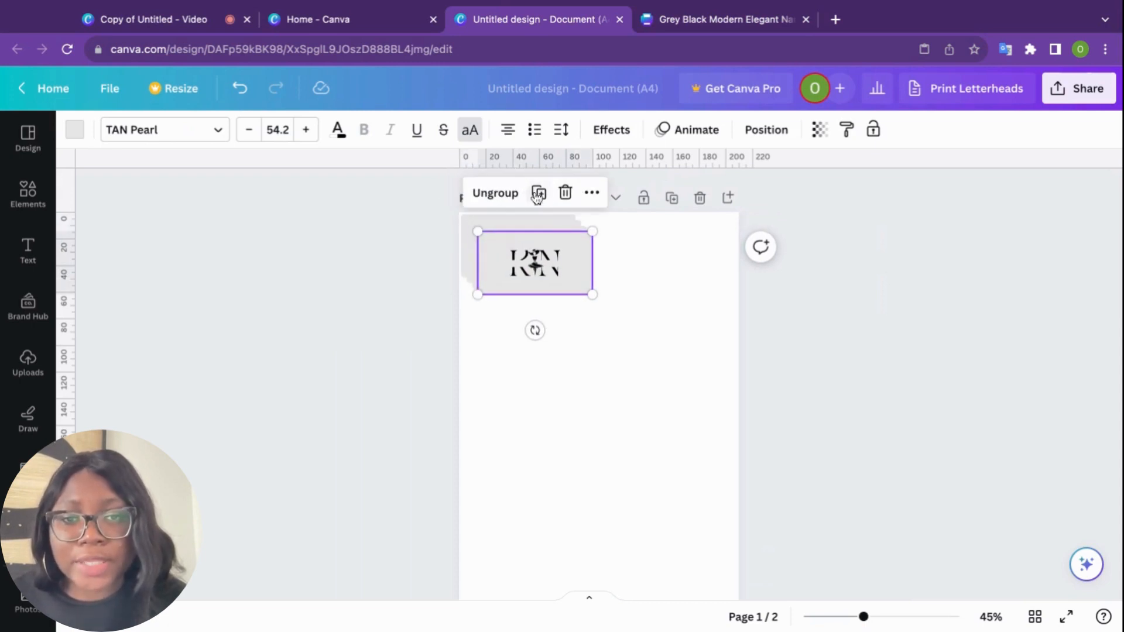
pyautogui.click(537, 196)
pyautogui.click(544, 196)
pyautogui.click(654, 325)
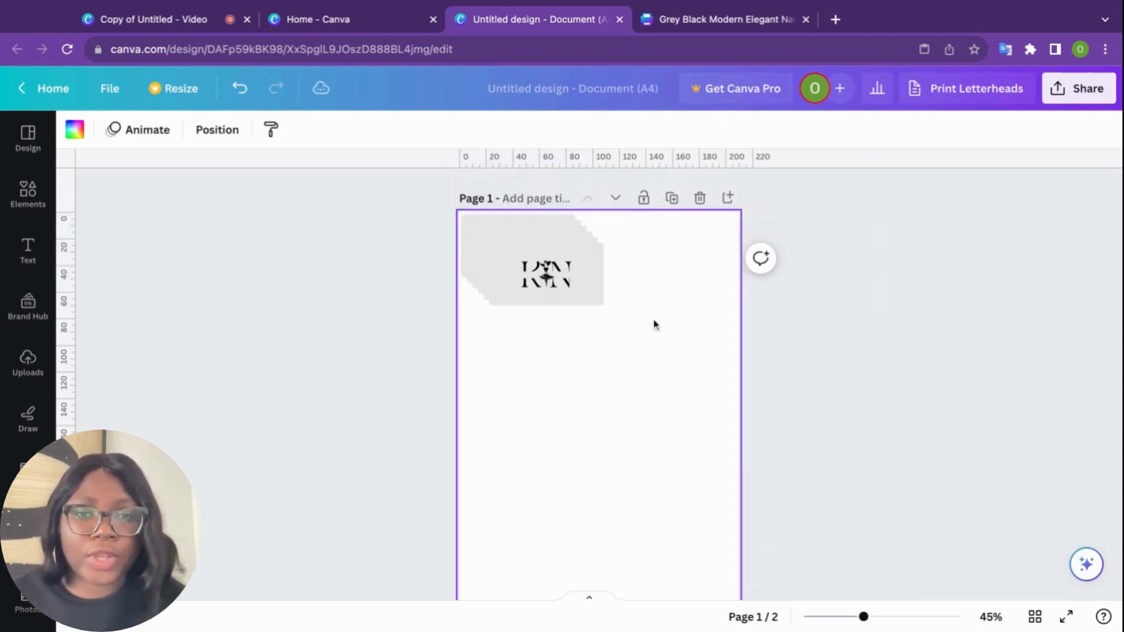
pyautogui.moveTo(589, 288); pyautogui.dragTo(582, 471)
pyautogui.moveTo(578, 271)
pyautogui.mouseDown()
pyautogui.moveTo(709, 261)
pyautogui.moveTo(566, 295)
pyautogui.moveTo(667, 484)
pyautogui.moveTo(693, 452)
pyautogui.mouseUp()
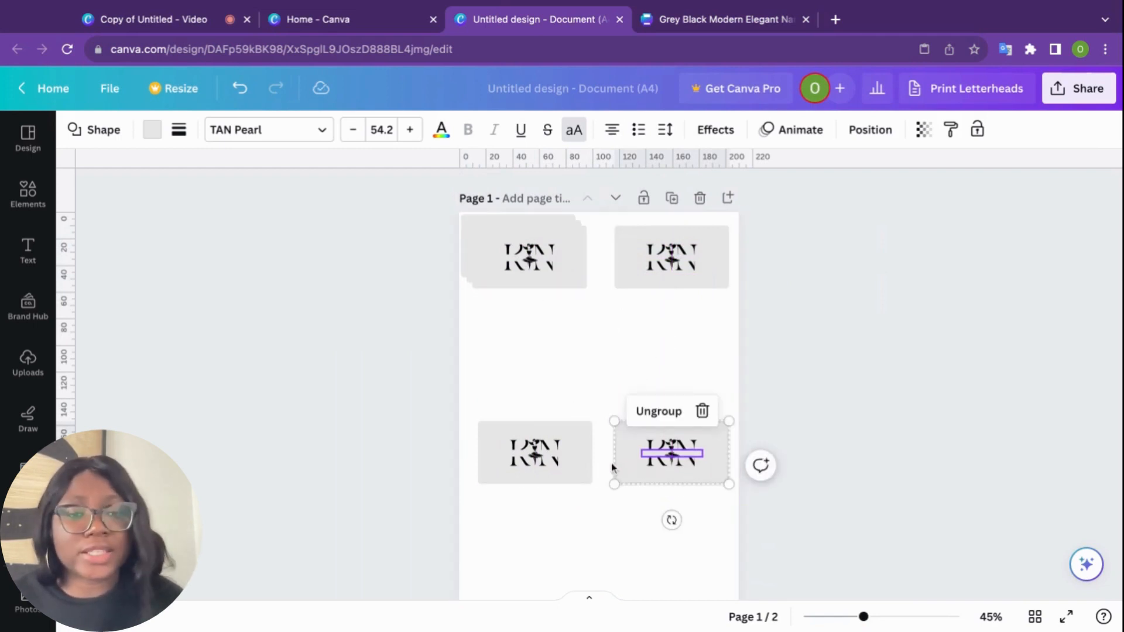
# Undo the moves and duplications on page 1 until only the original logo card is left
pyautogui.click(240, 88)
pyautogui.click(240, 88)
pyautogui.click(240, 88)
pyautogui.click(240, 88)
pyautogui.click(240, 87)
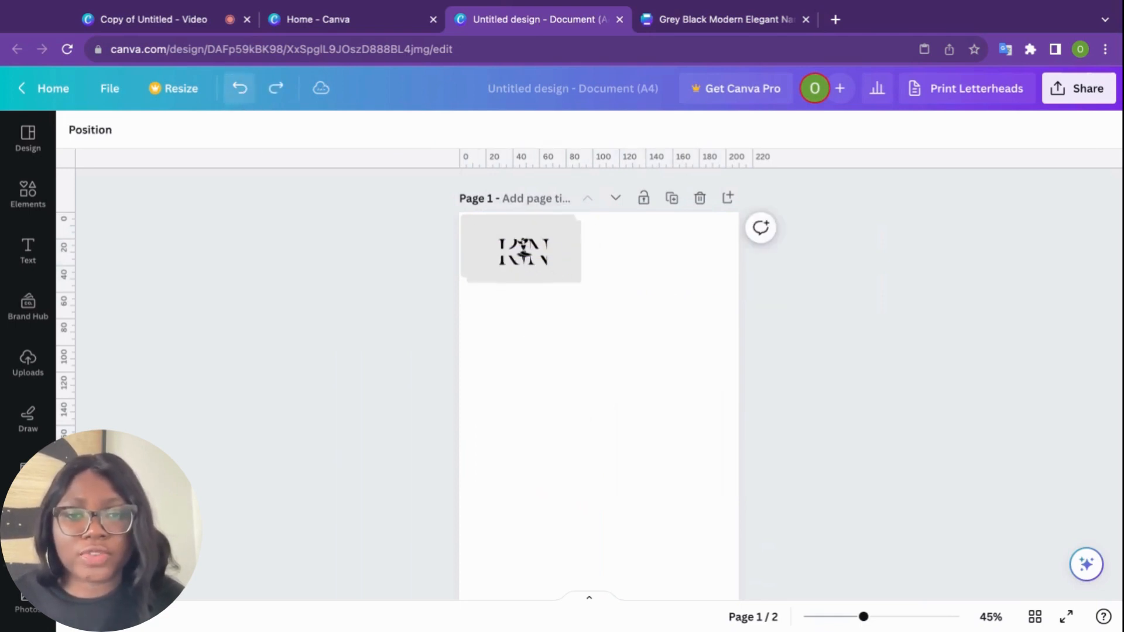
pyautogui.click(240, 88)
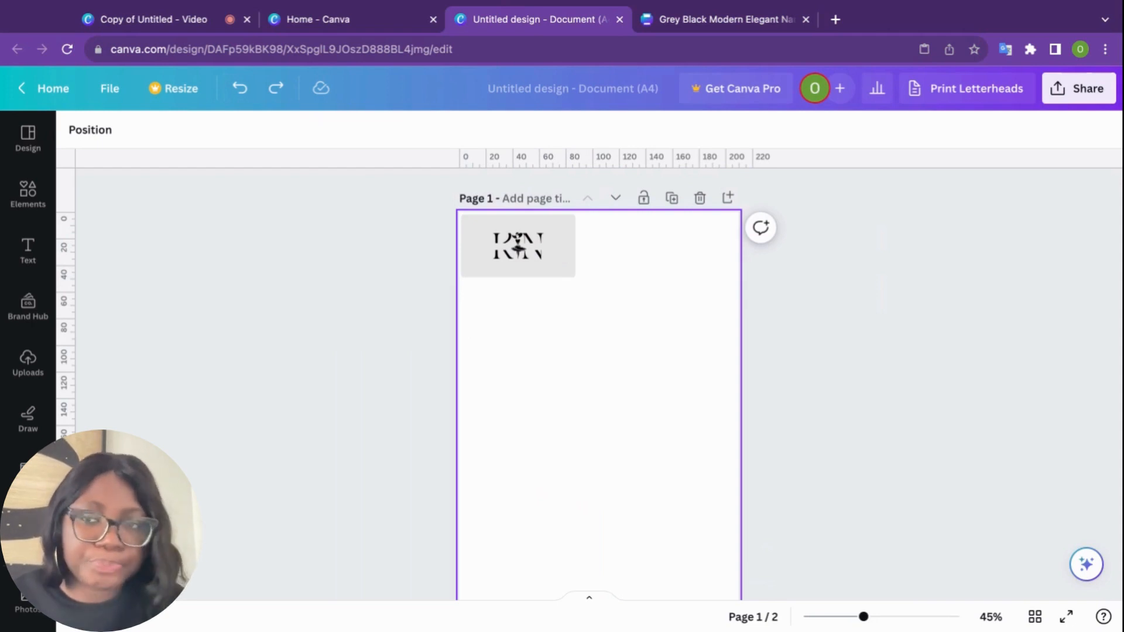
# Preview the 12 Columns guide layout on page 1 of the A4 document without adding the guides
pyautogui.click(104, 95)
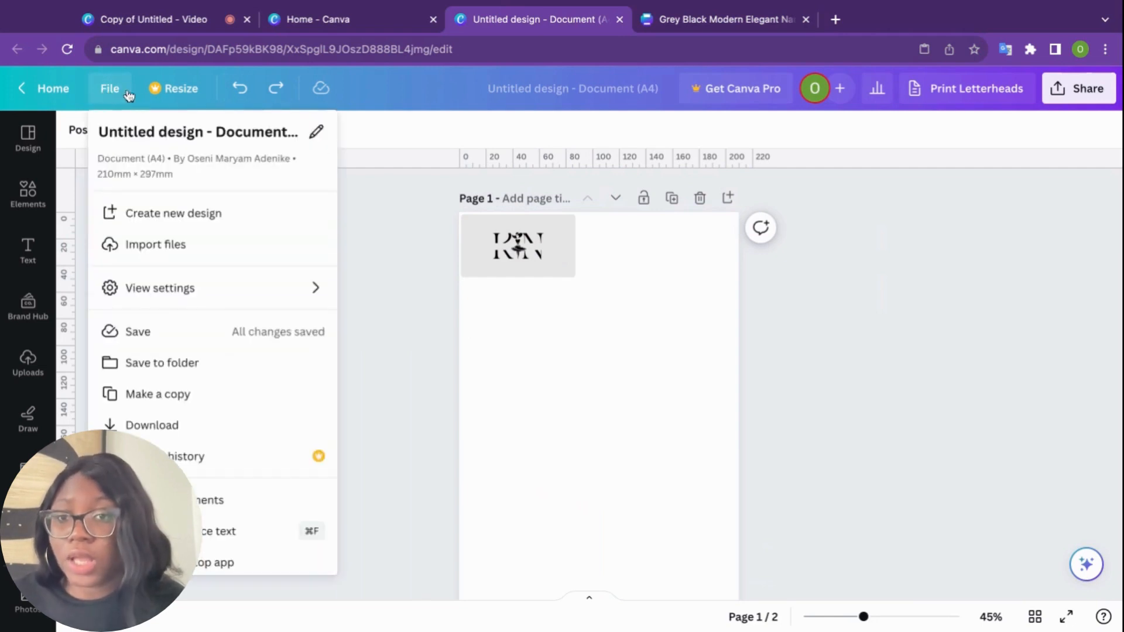
pyautogui.moveTo(227, 300)
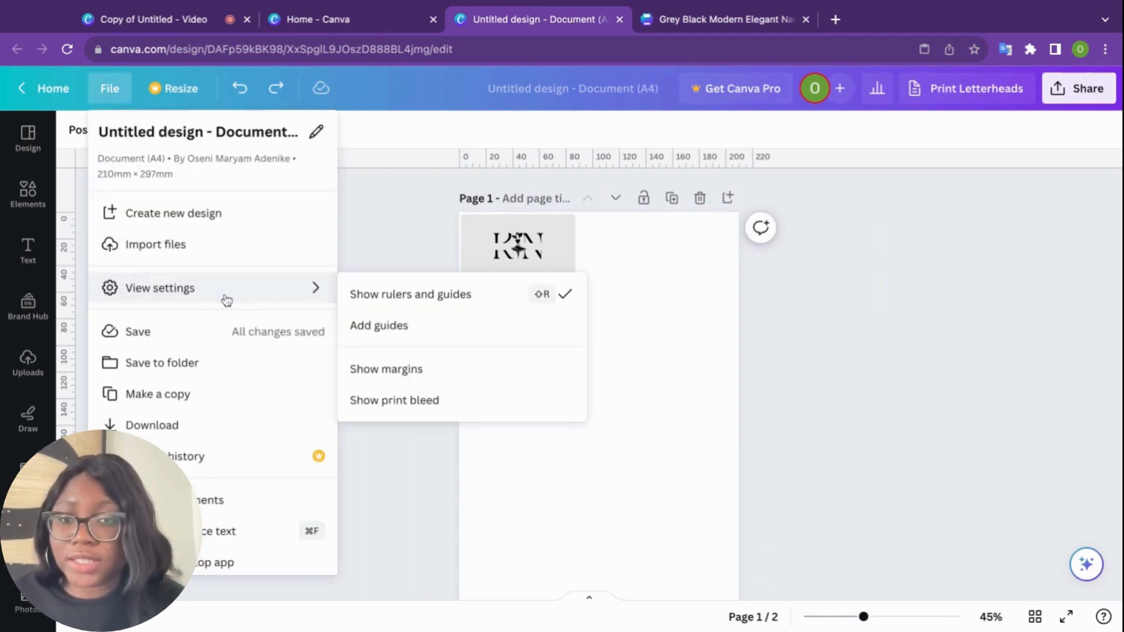
pyautogui.click(393, 324)
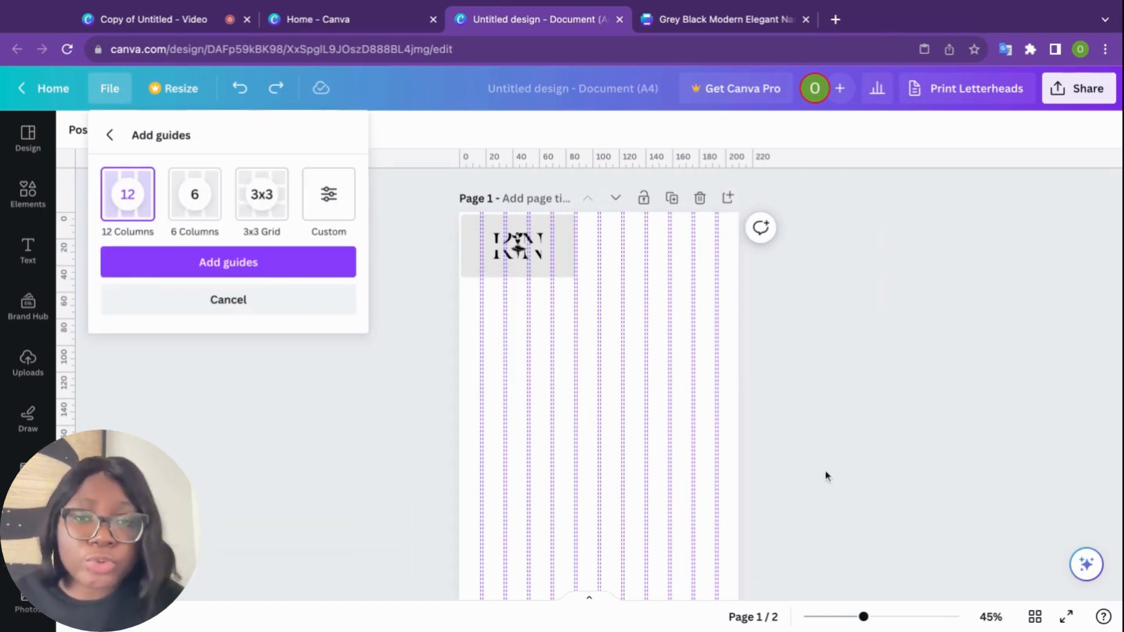
pyautogui.moveTo(869, 619); pyautogui.dragTo(890, 618)
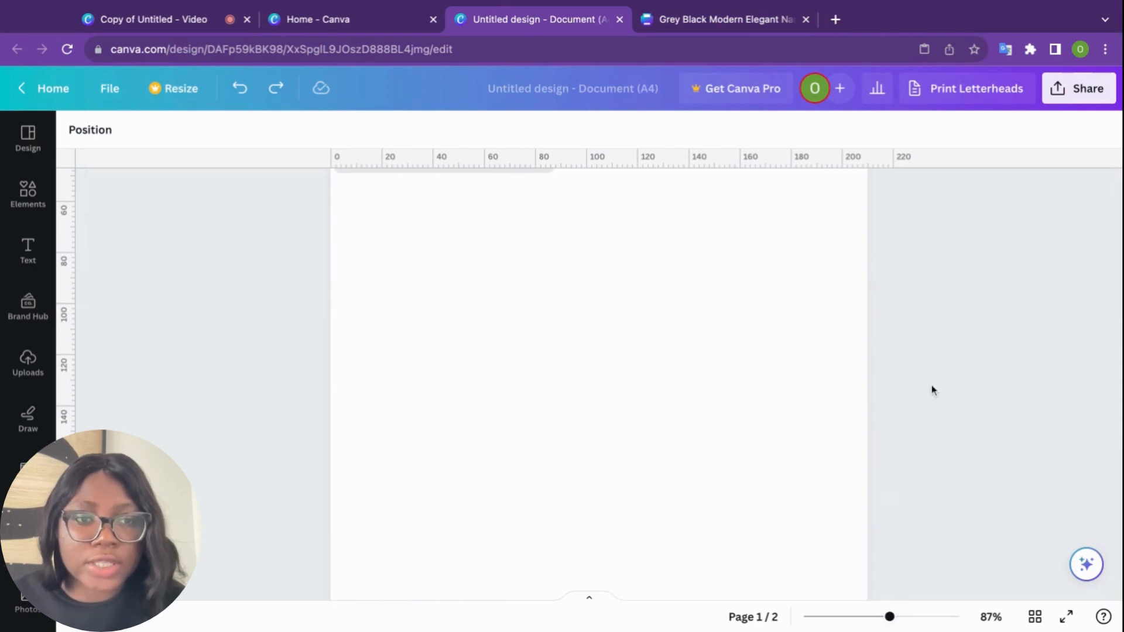
# Start a custom guide layout for page 1 of the A4 document and set it to 2 columns
pyautogui.scroll(3, 932, 385)
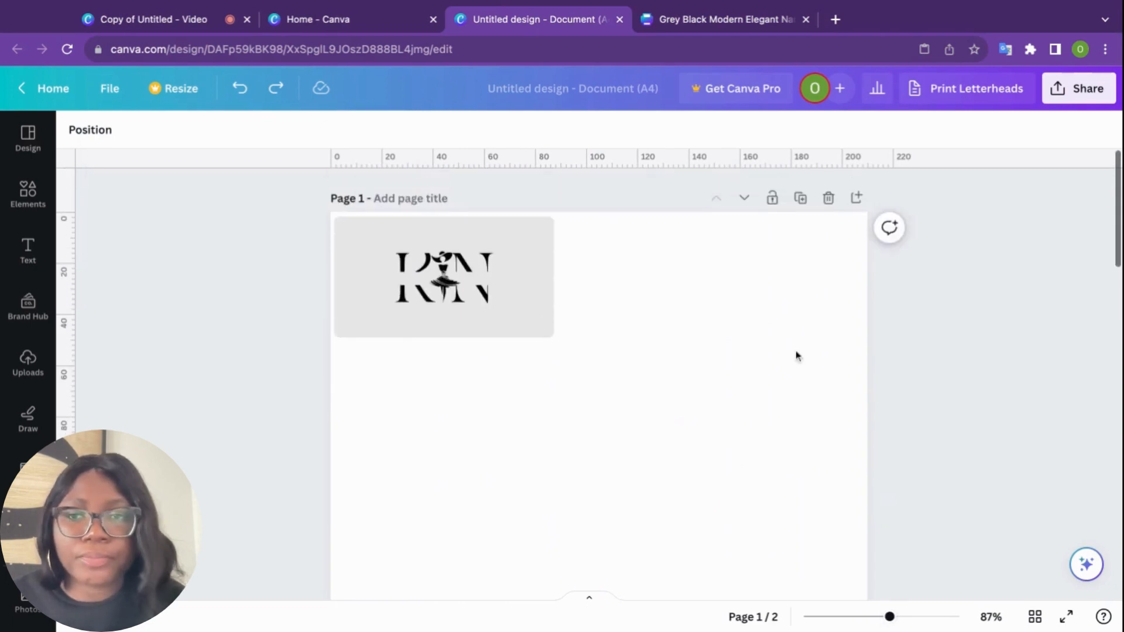
pyautogui.click(109, 87)
pyautogui.moveTo(190, 290)
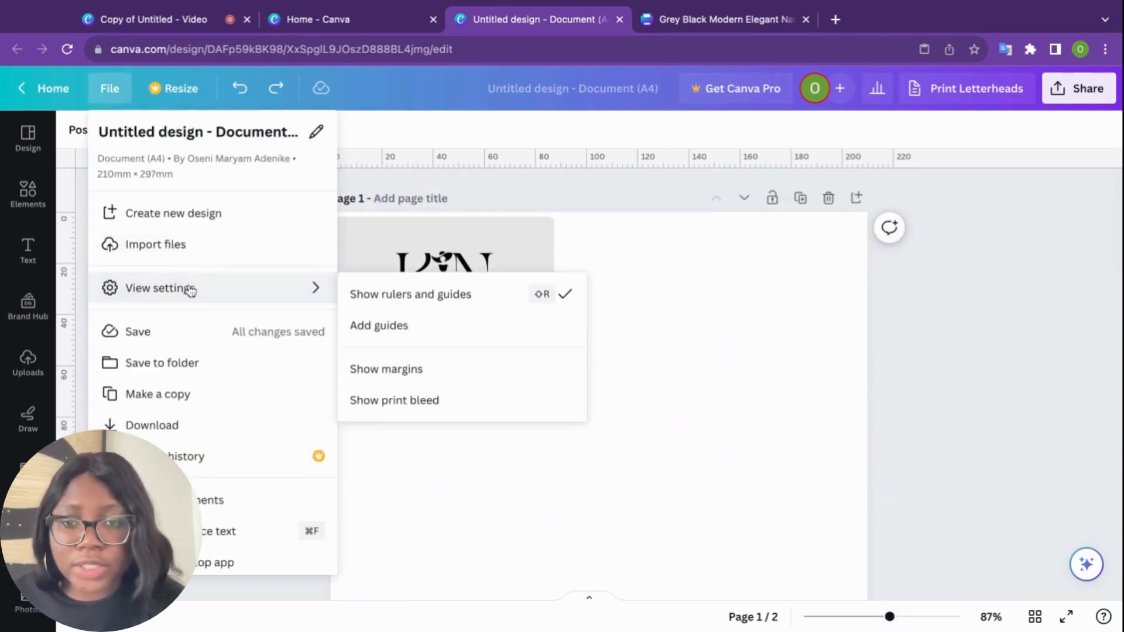
pyautogui.click(395, 326)
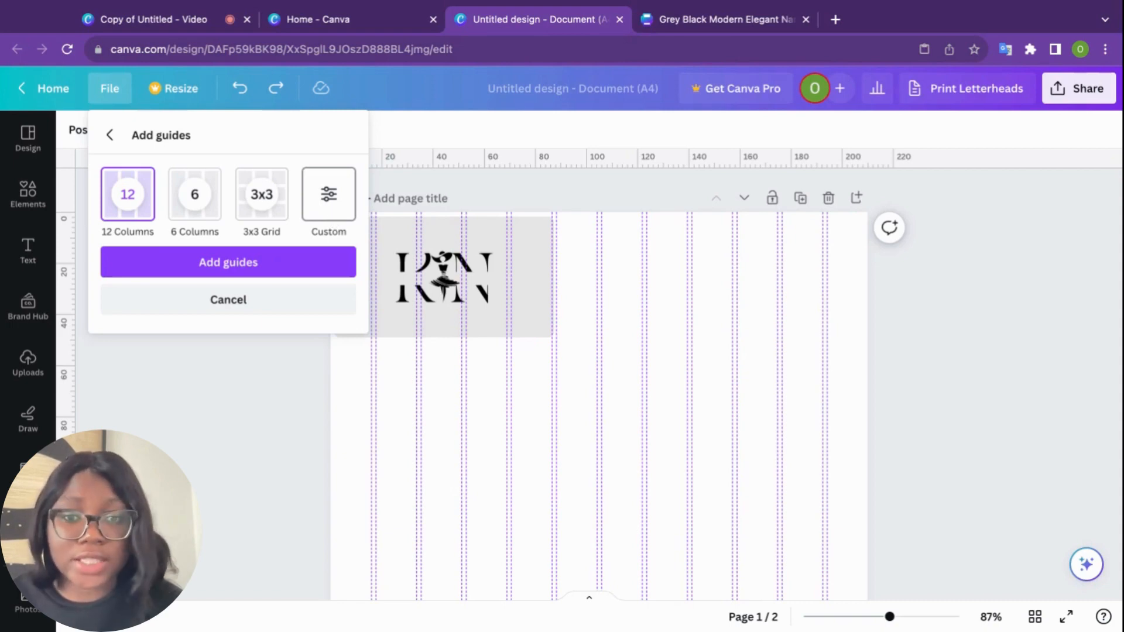
pyautogui.click(328, 193)
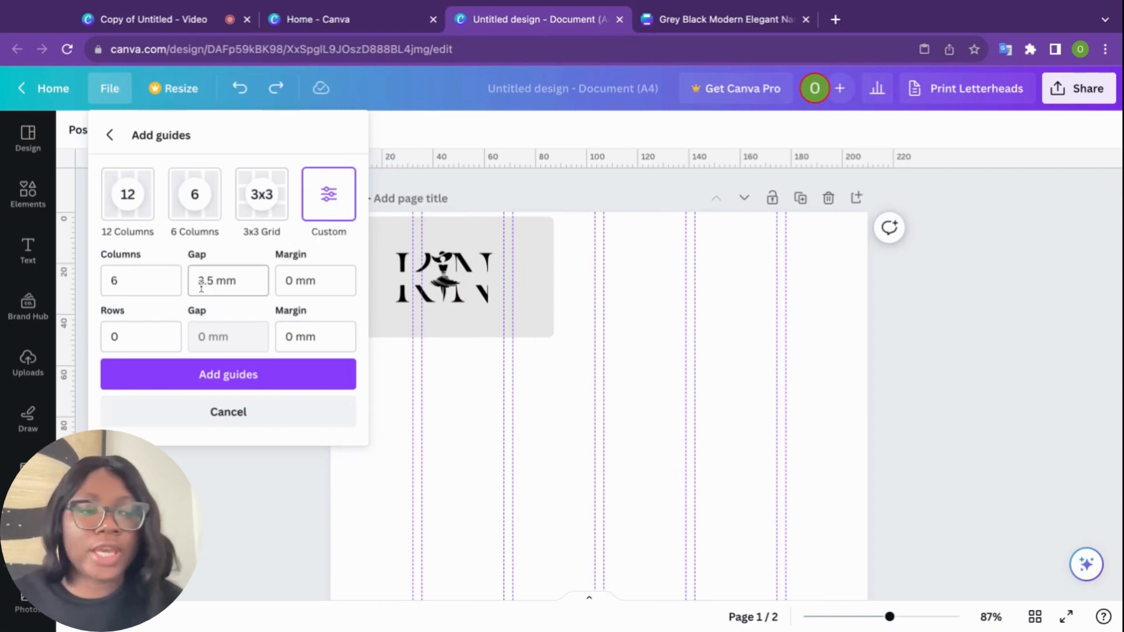
pyautogui.click(133, 283)
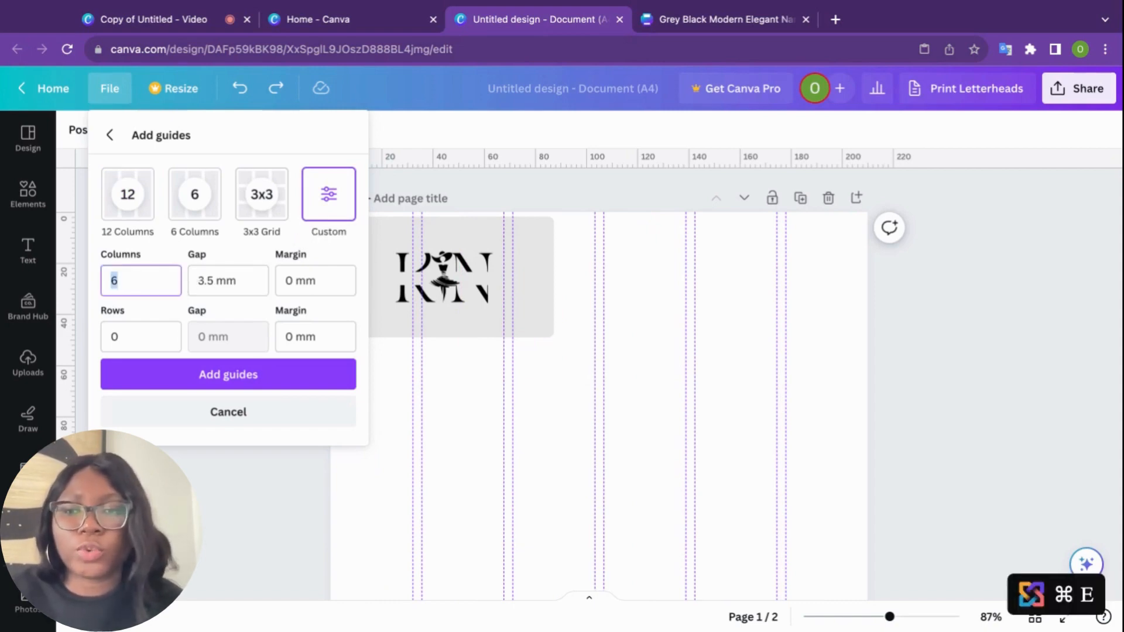
pyautogui.write('2')
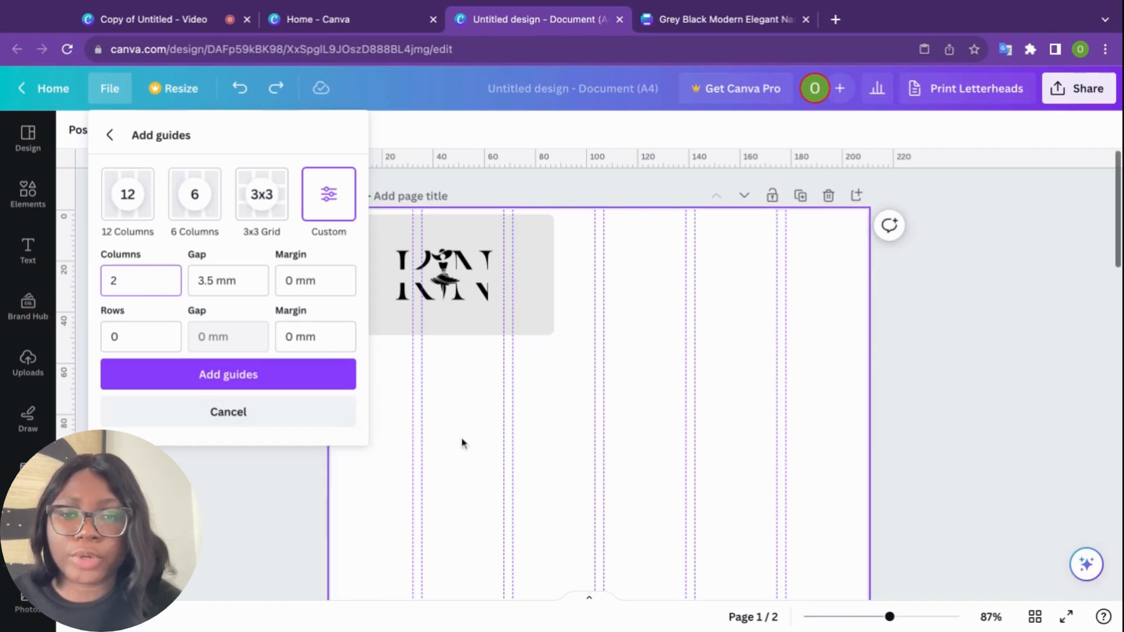
pyautogui.scroll(-7, 462, 443)
pyautogui.scroll(-5, 462, 443)
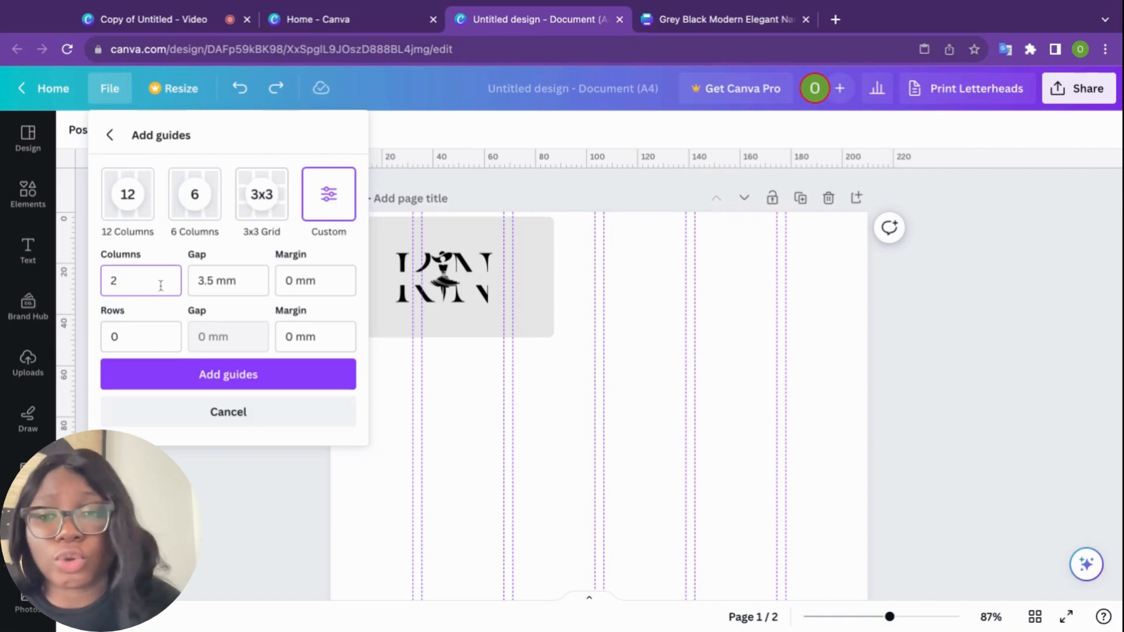
pyautogui.click(254, 286)
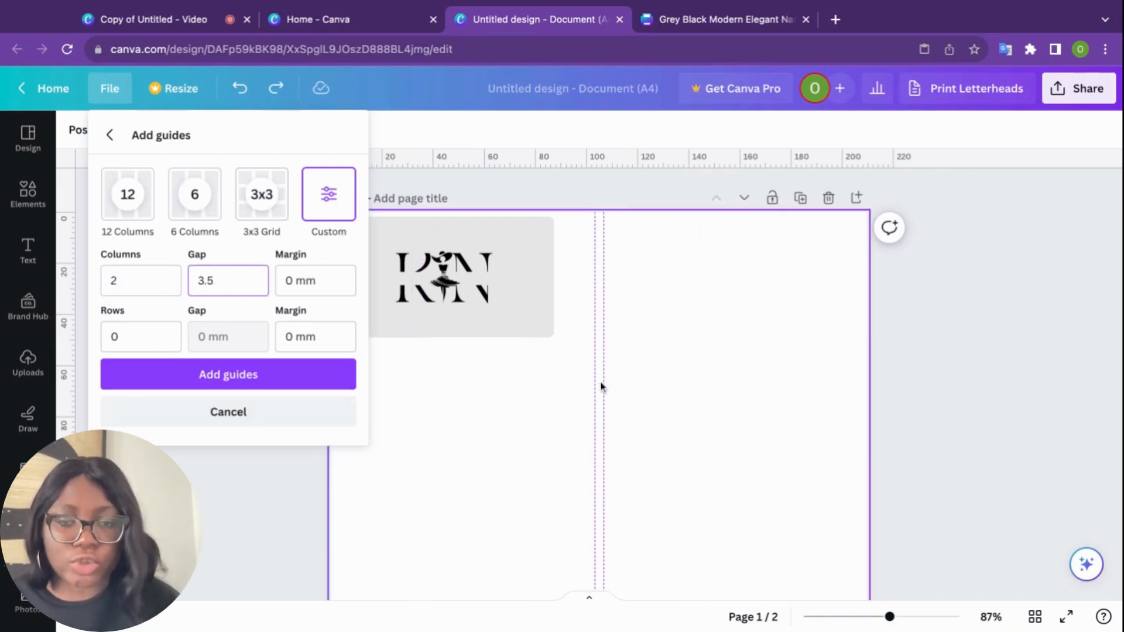
# Set the custom guide layout to 4 rows and check the resulting grid down the page
pyautogui.click(136, 339)
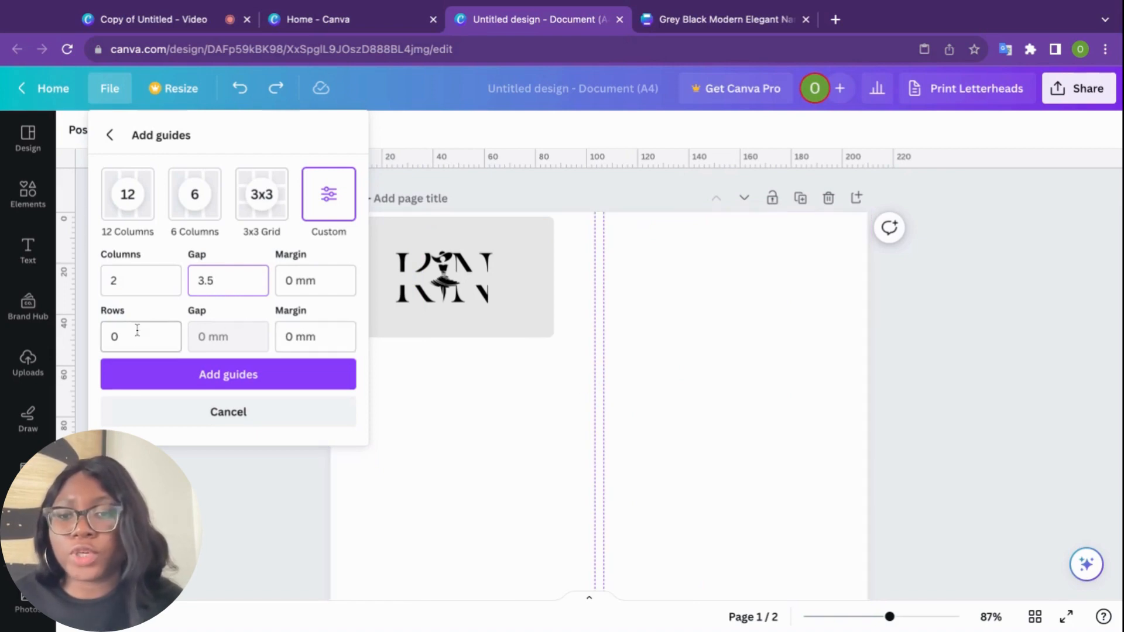
pyautogui.press('super+e')
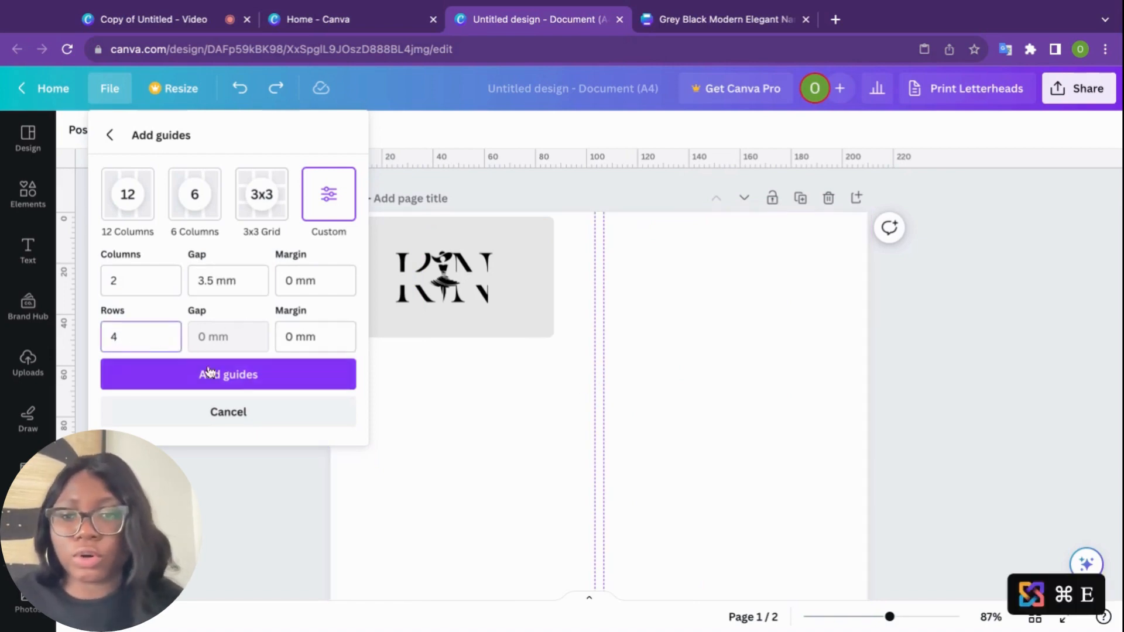
pyautogui.click(229, 287)
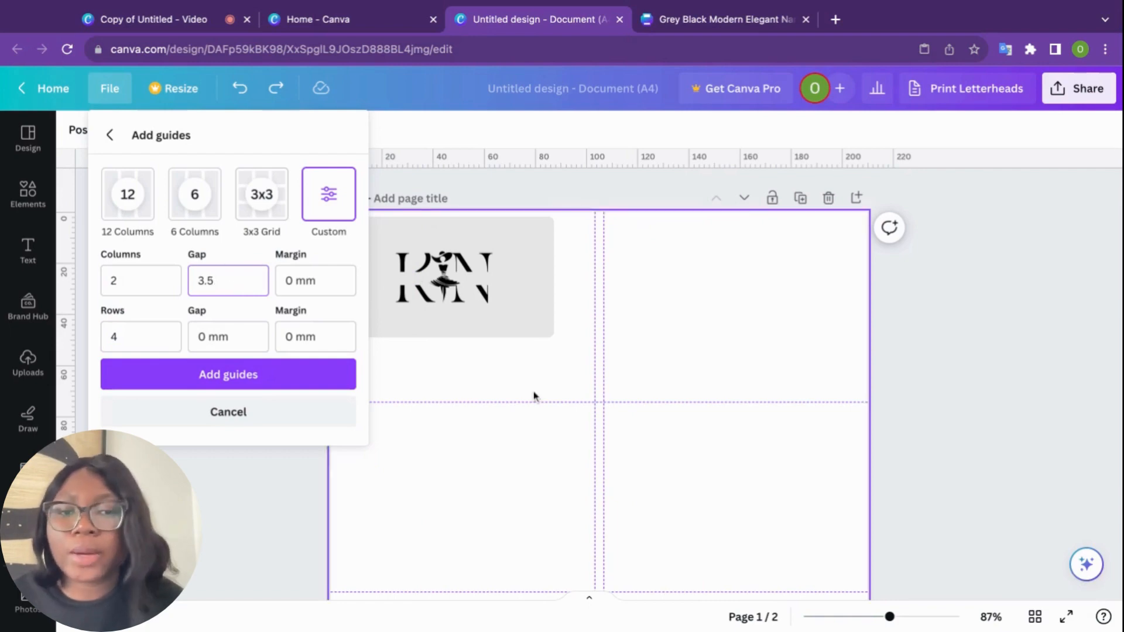
pyautogui.scroll(-3, 533, 392)
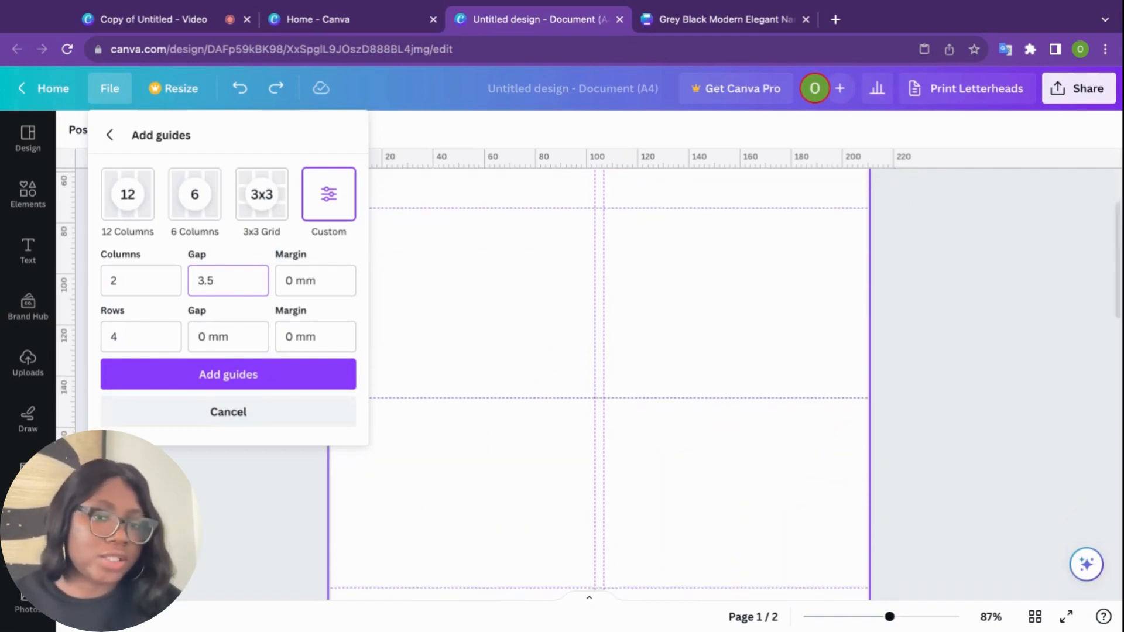
pyautogui.scroll(2, 533, 391)
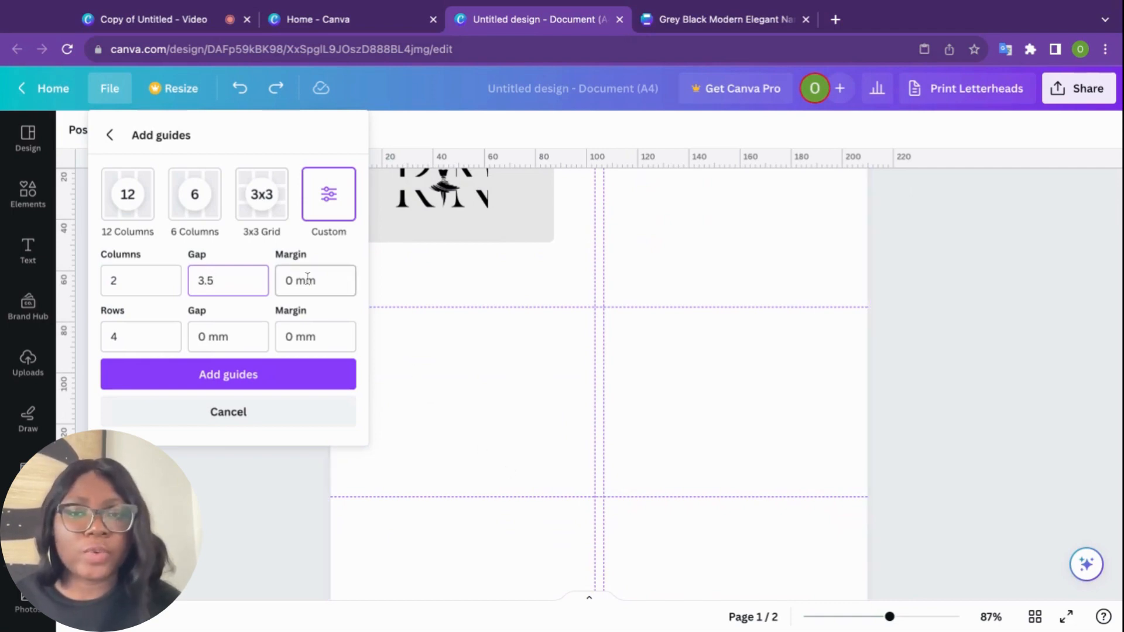
pyautogui.scroll(2, 582, 376)
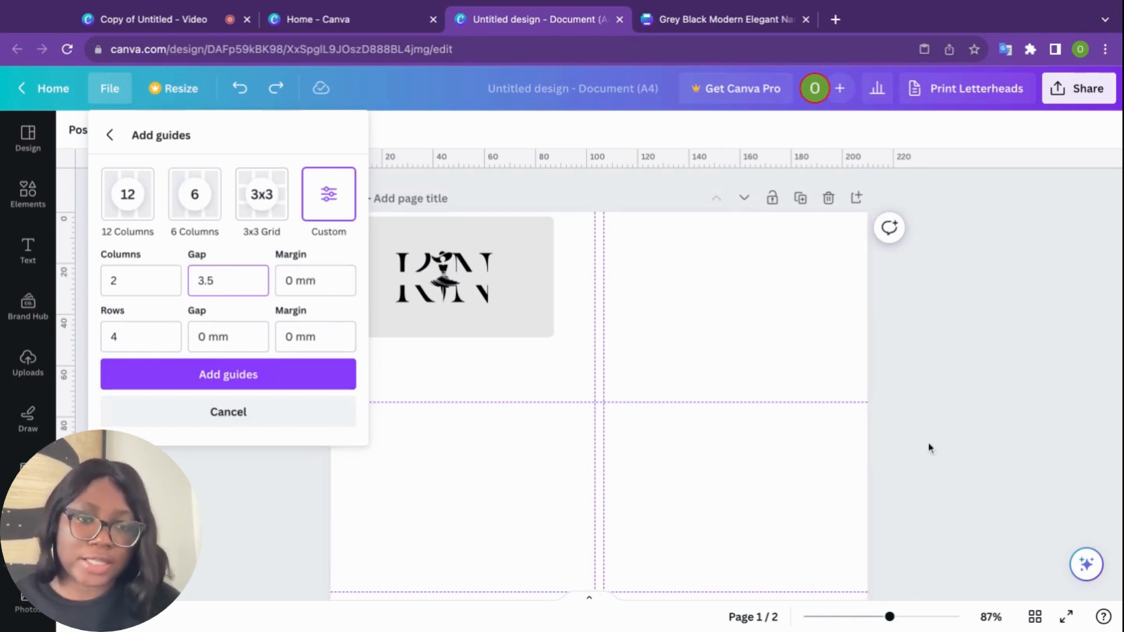
# Set both the column gap and the row gap of the custom guides to 10 mm
pyautogui.doubleClick(224, 278)
pyautogui.write('1')
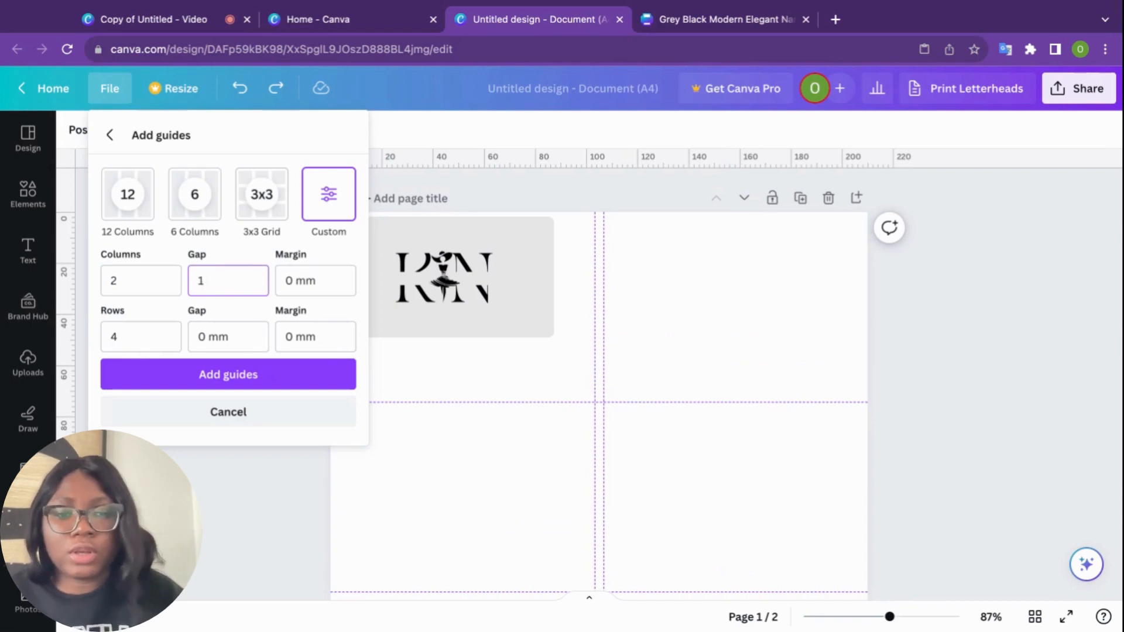
pyautogui.write('0')
pyautogui.click(213, 338)
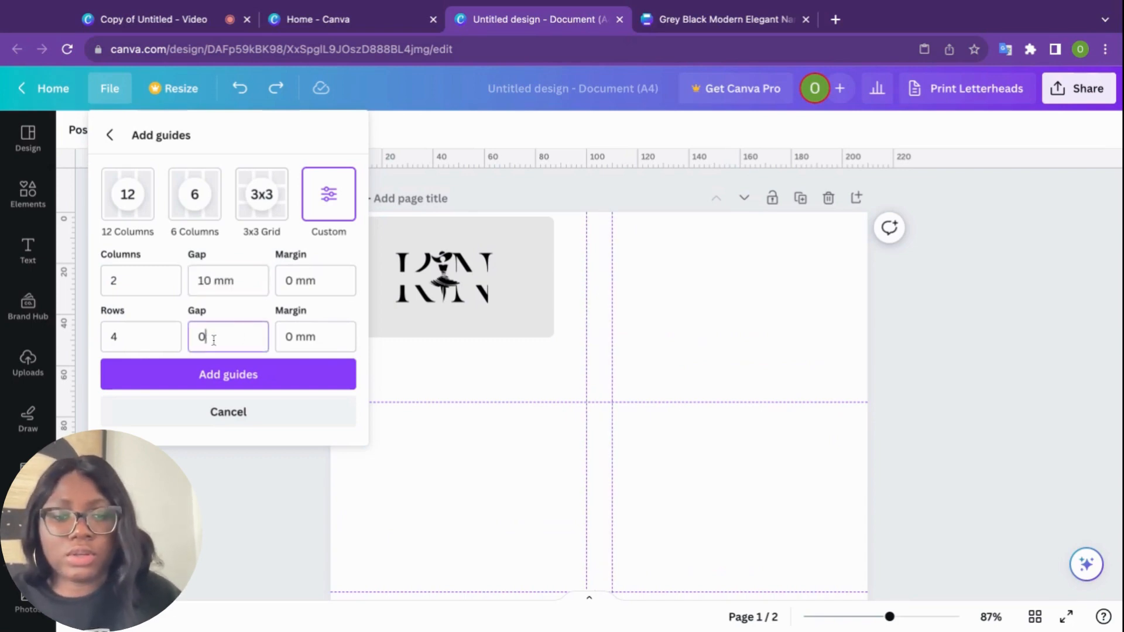
pyautogui.press('BackSpace')
pyautogui.write('10')
# Set the custom guides' column margin to 14 mm and row margin to 28 mm
pyautogui.click(303, 285)
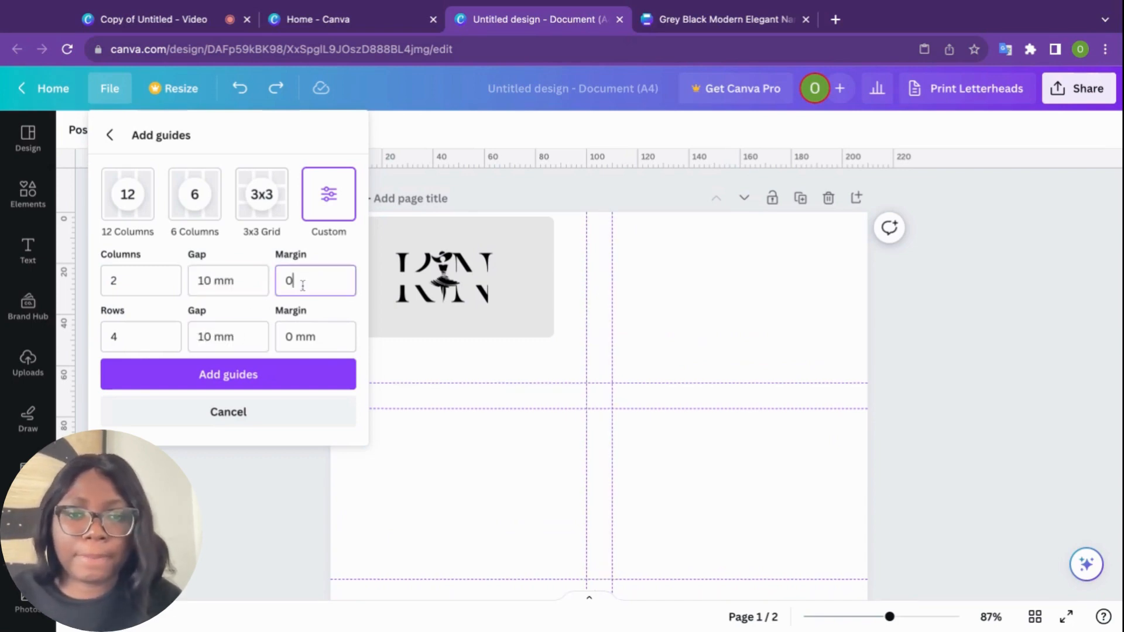
pyautogui.scroll(-3, 673, 392)
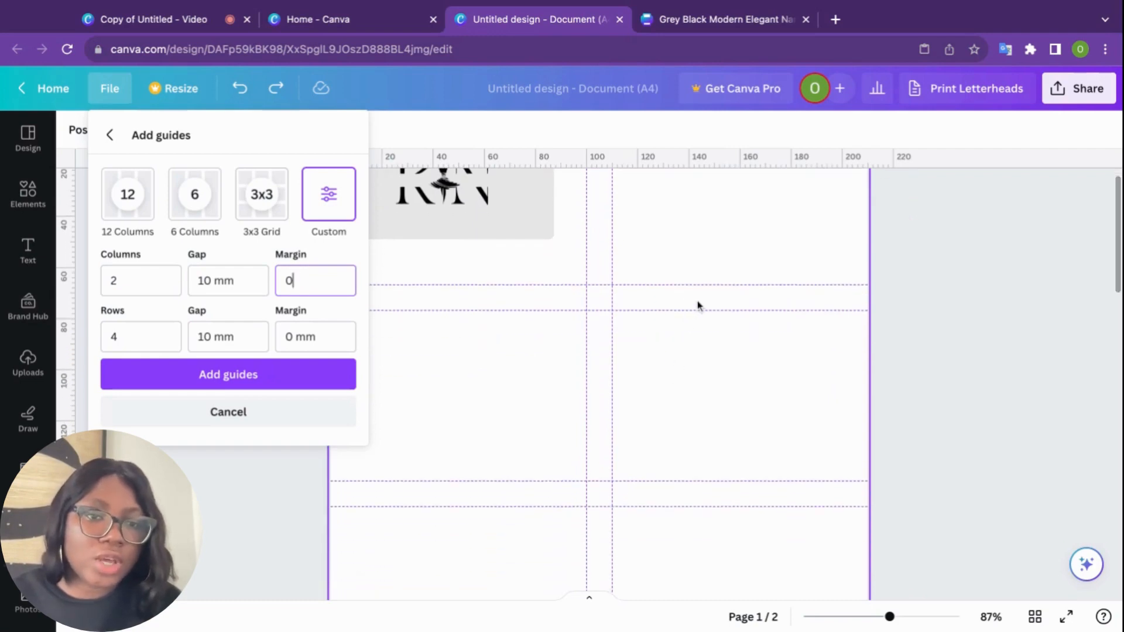
pyautogui.scroll(2, 698, 304)
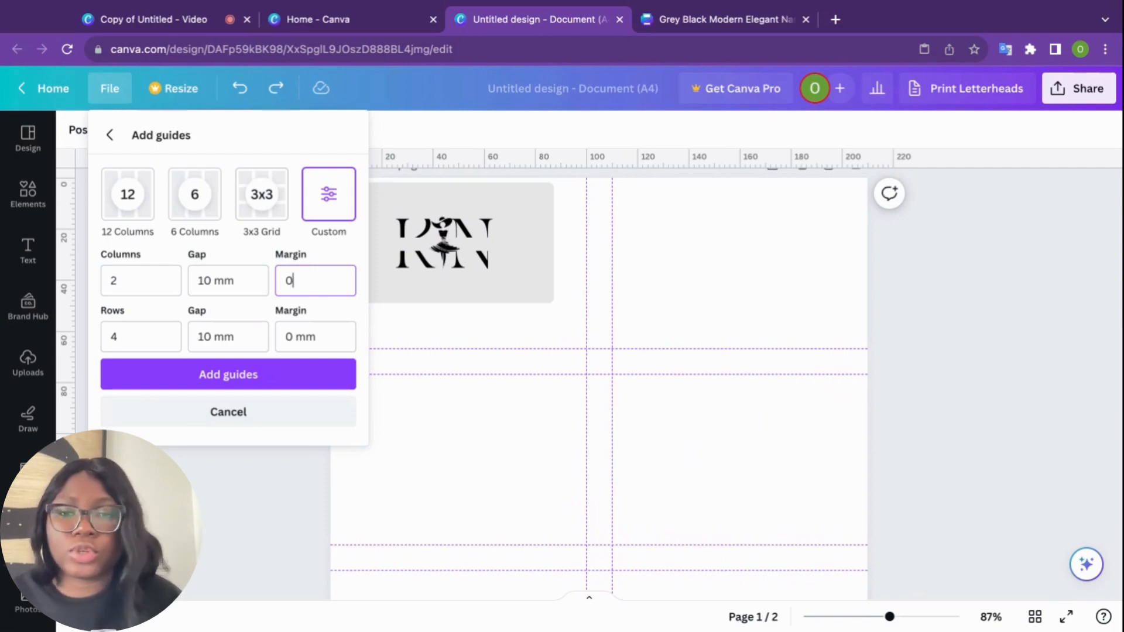
pyautogui.press('BackSpace')
pyautogui.write('14')
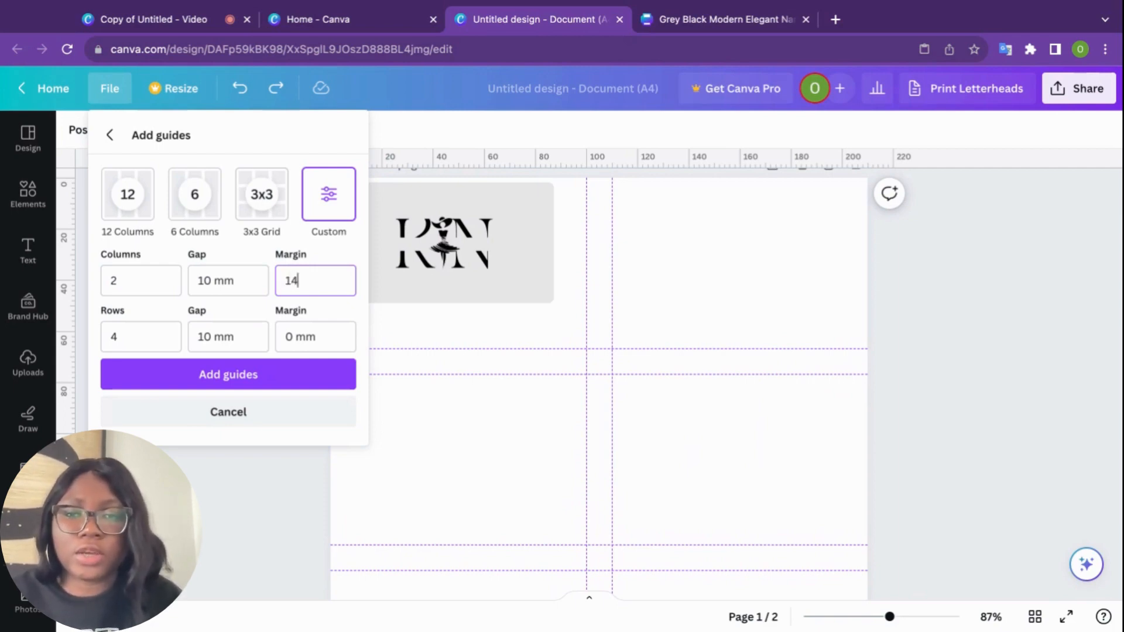
pyautogui.click(321, 346)
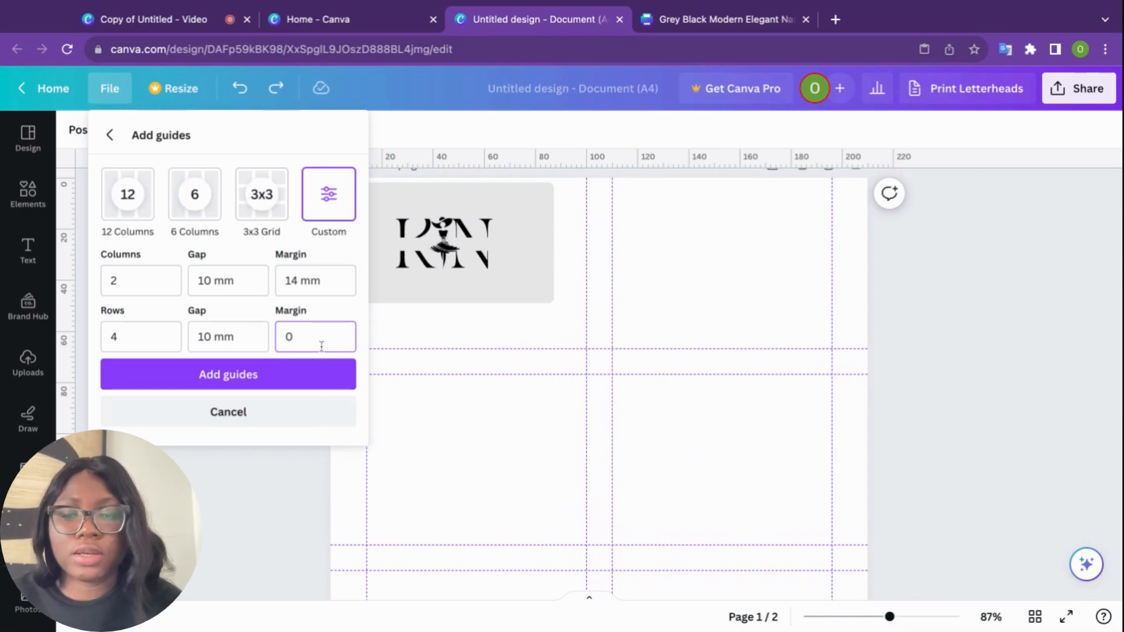
pyautogui.press('BackSpace')
pyautogui.write('28')
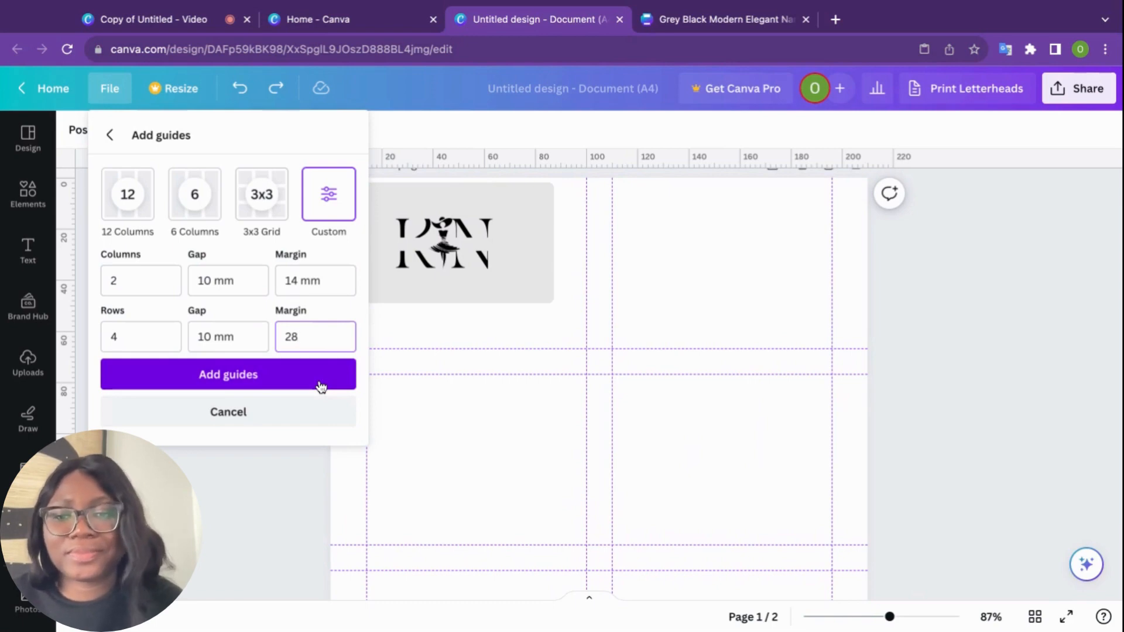
# Check the previewed guide grid over the whole page and add the custom guides to page 1
pyautogui.click(228, 335)
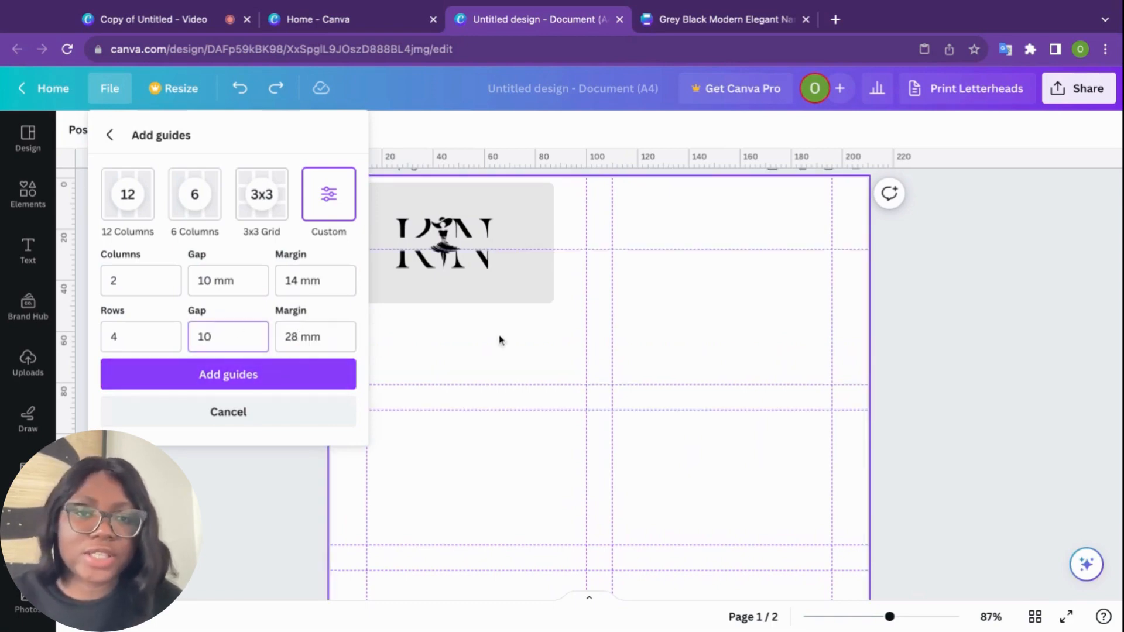
pyautogui.scroll(-6, 584, 344)
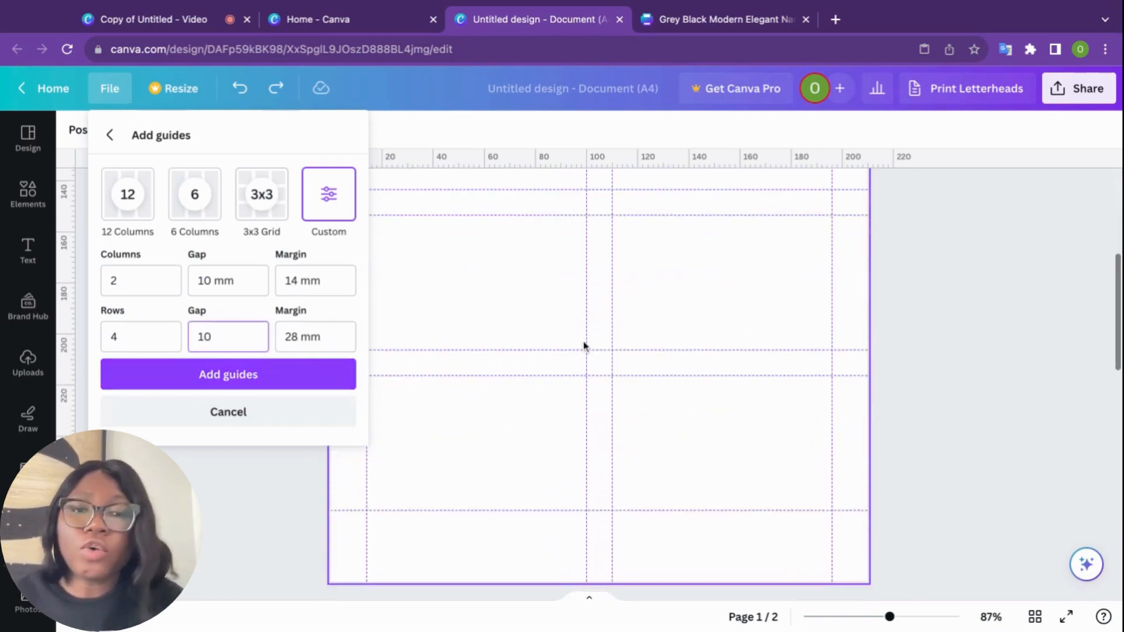
pyautogui.scroll(6, 584, 346)
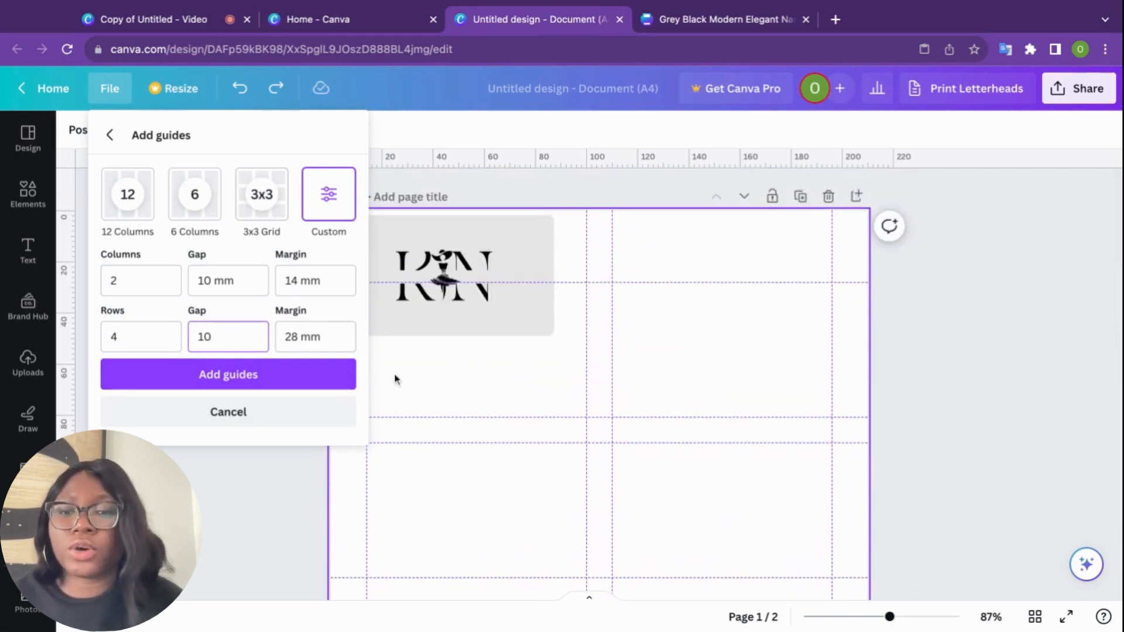
pyautogui.click(319, 384)
pyautogui.scroll(-1, 492, 328)
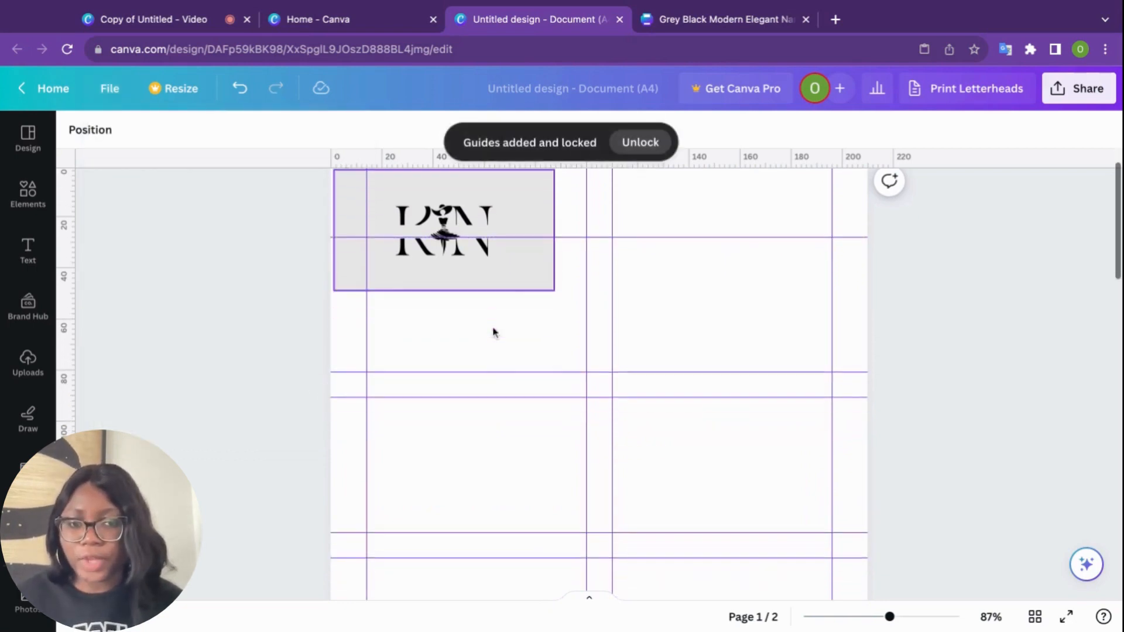
pyautogui.scroll(-2, 494, 332)
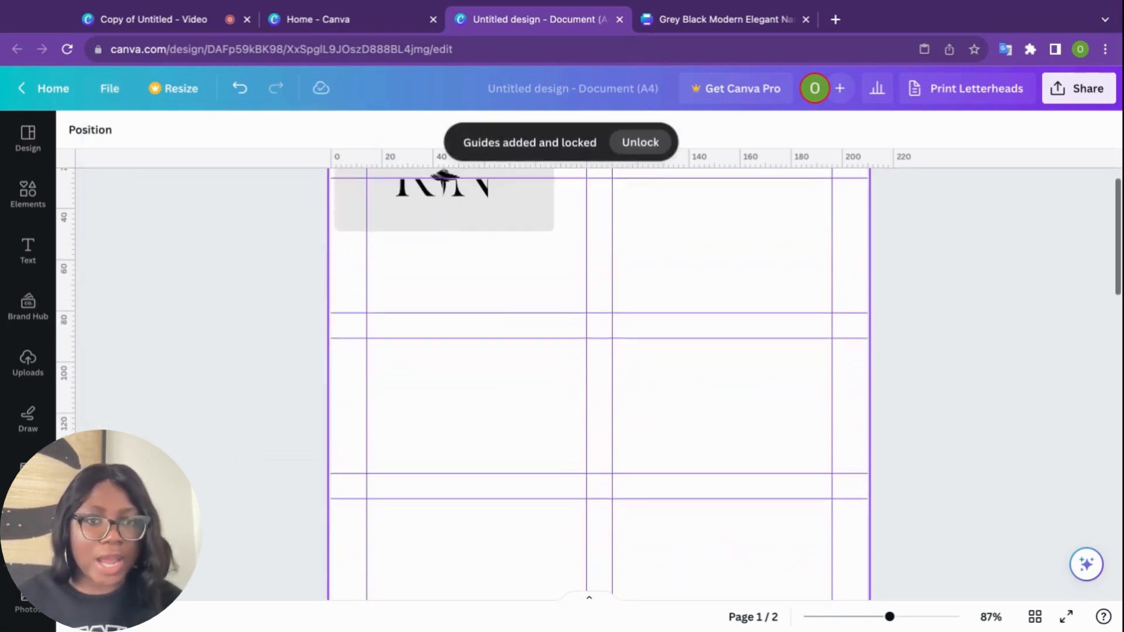
pyautogui.scroll(1, 576, 149)
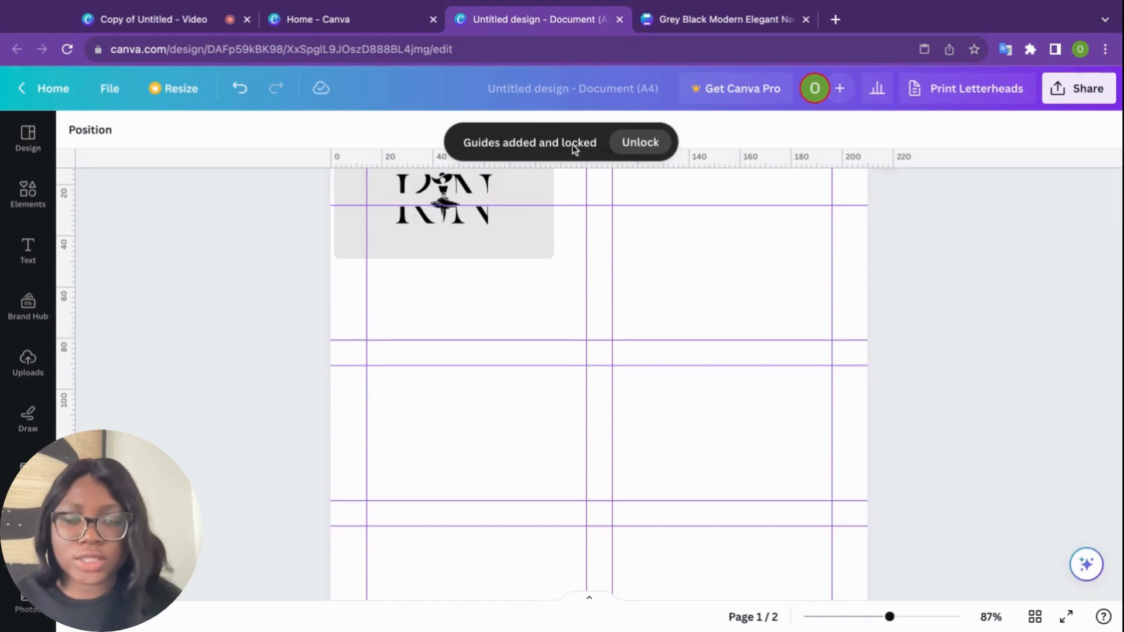
# Move the grouped logo card into the upper-left guide cell, aligned with its 14 mm and 28 mm margin guides
pyautogui.click(525, 245)
pyautogui.moveTo(525, 245); pyautogui.dragTo(557, 312)
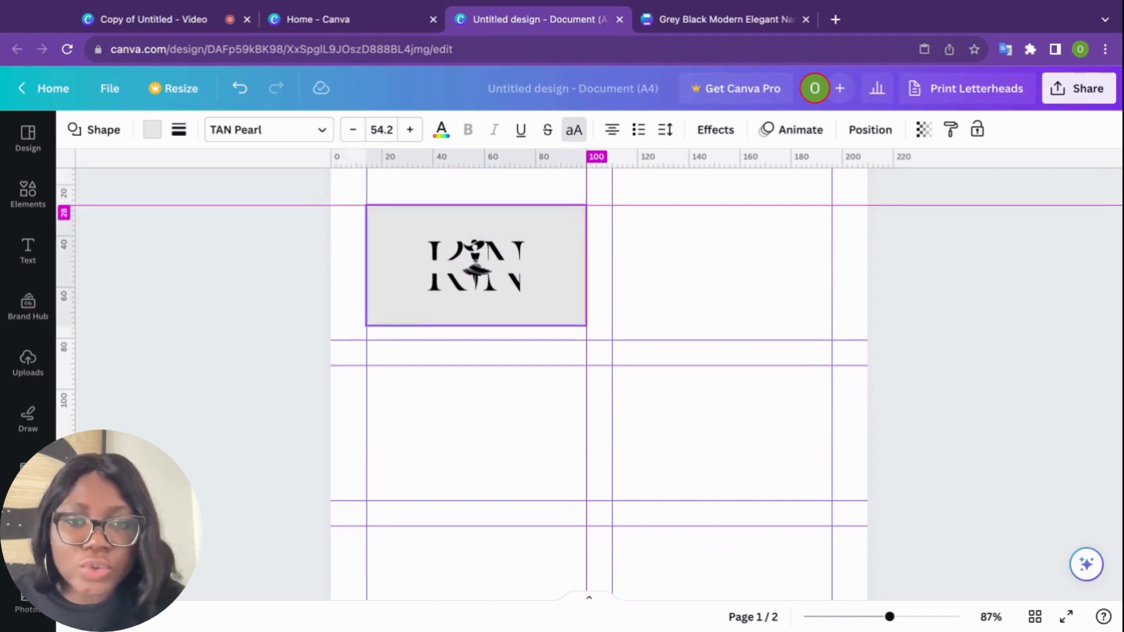
pyautogui.moveTo(557, 312); pyautogui.dragTo(557, 312)
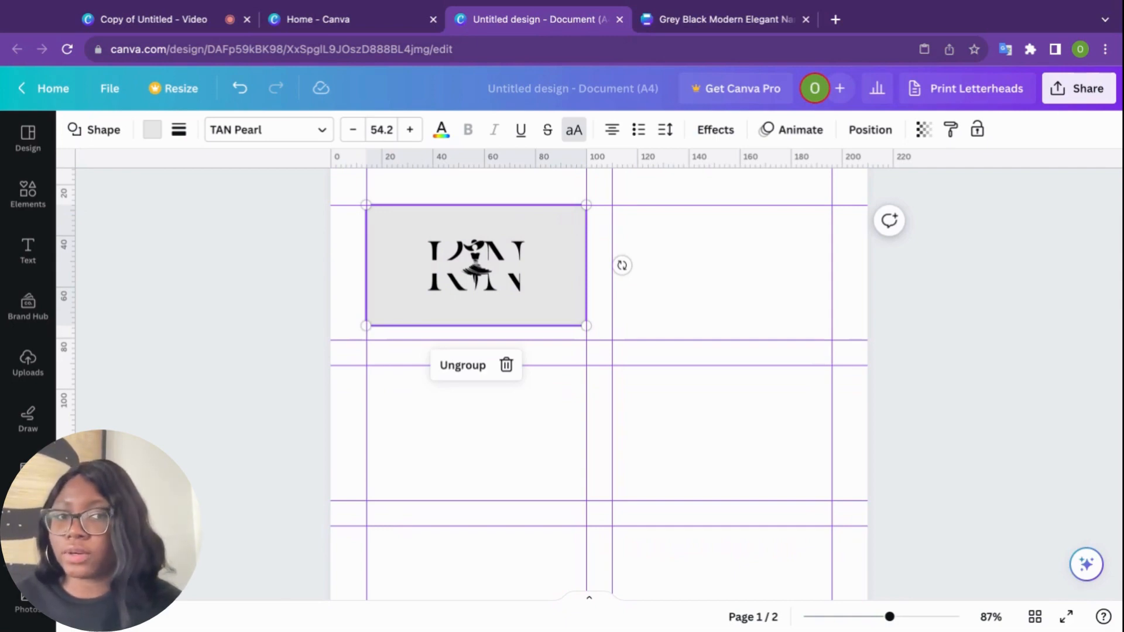
pyautogui.click(785, 10)
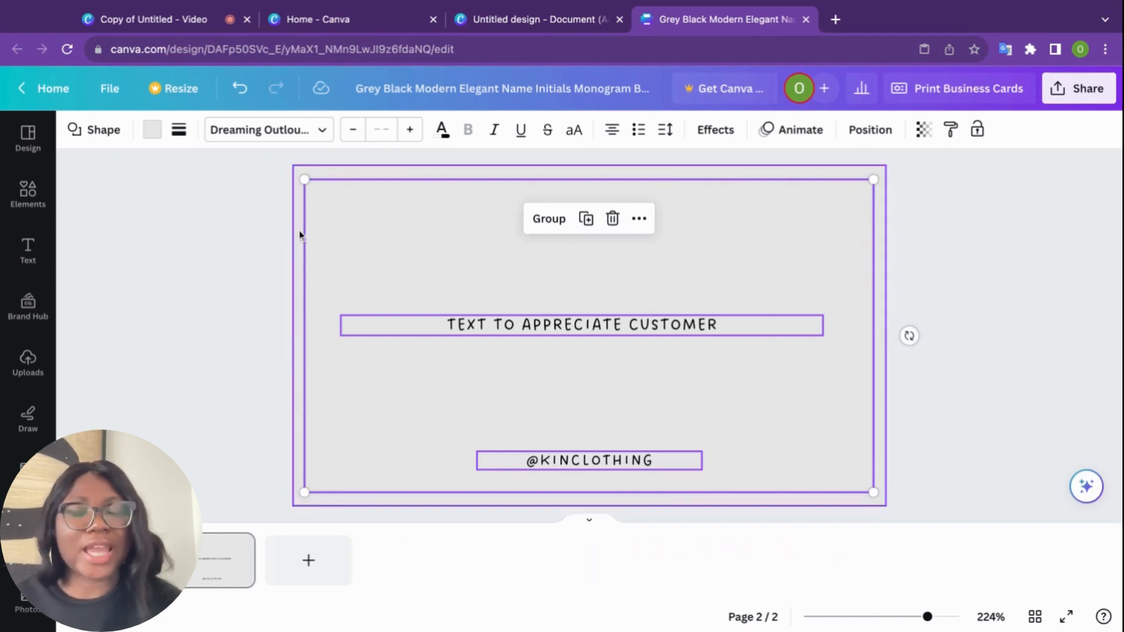
pyautogui.click(503, 25)
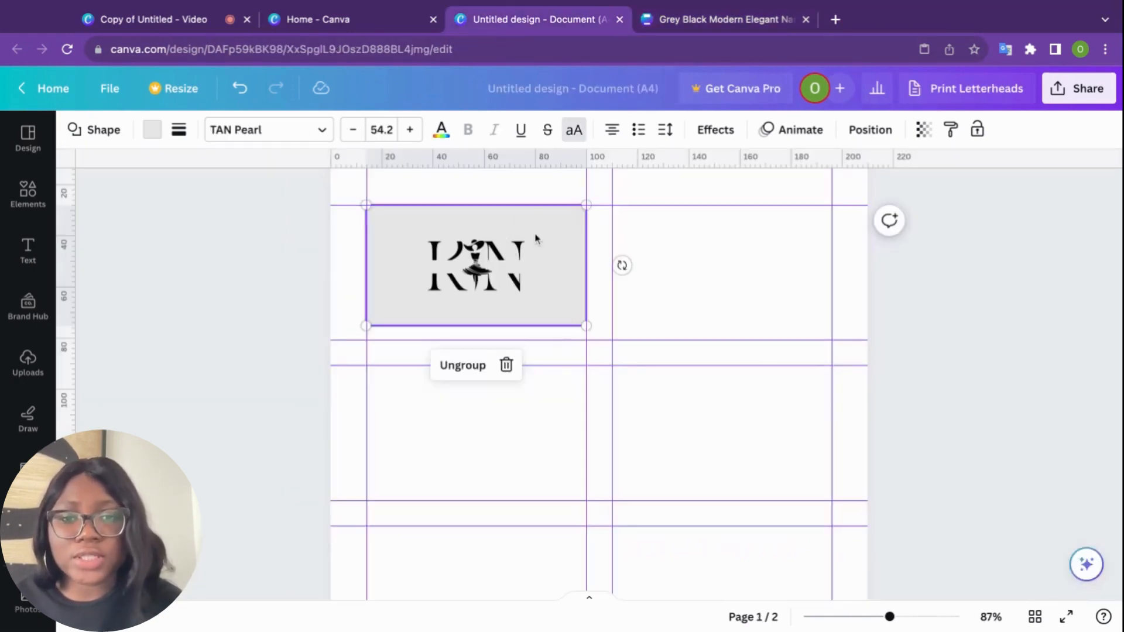
# Ungroup the logo card in the upper-left guide cell and extend its grey background slightly past the cell's guides on all four sides
pyautogui.click(463, 369)
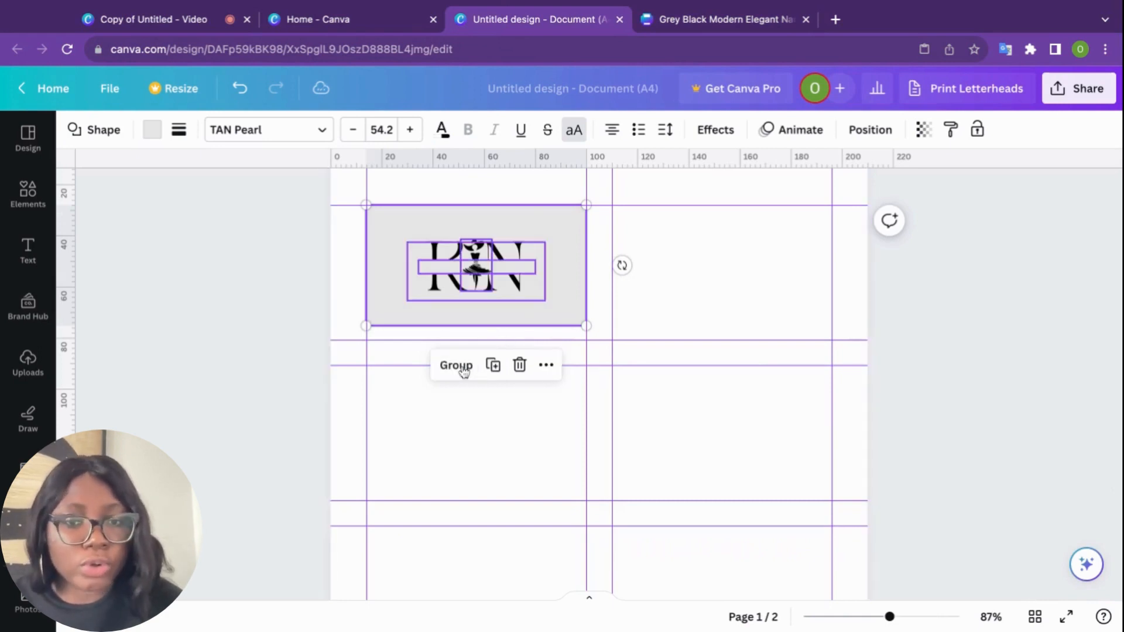
pyautogui.click(670, 313)
pyautogui.click(547, 310)
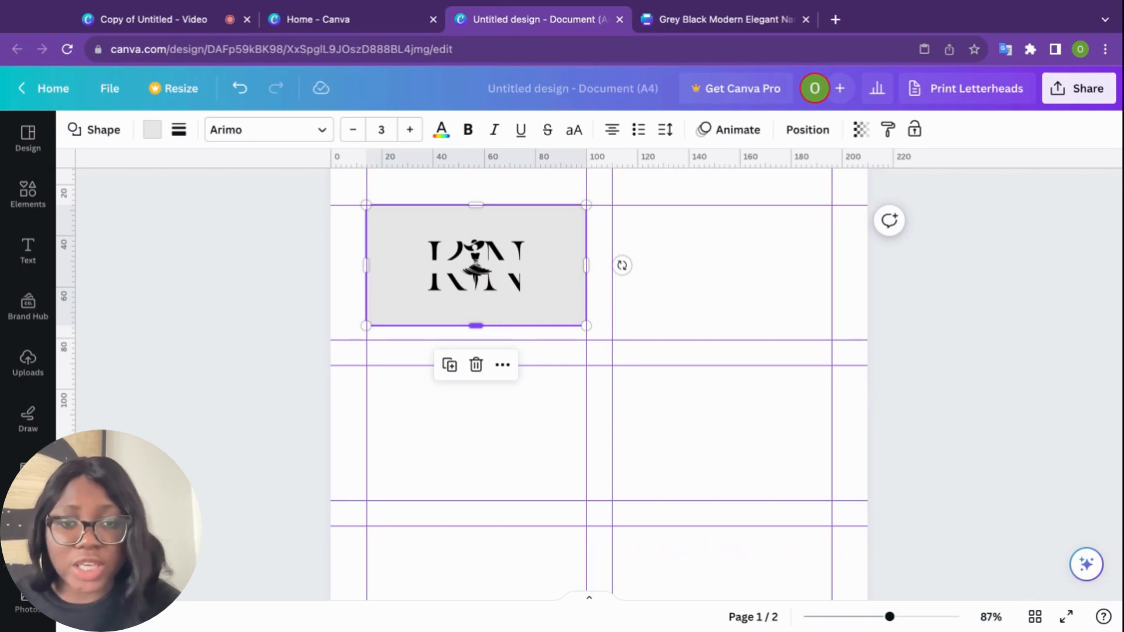
pyautogui.moveTo(476, 326); pyautogui.dragTo(476, 345)
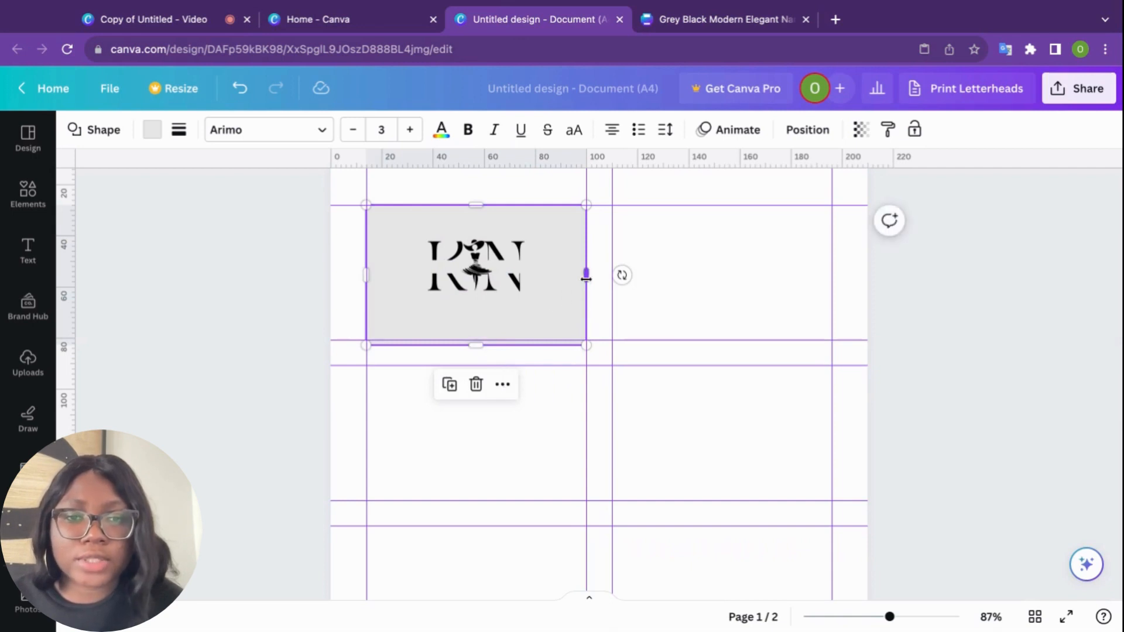
pyautogui.moveTo(585, 274); pyautogui.dragTo(592, 276)
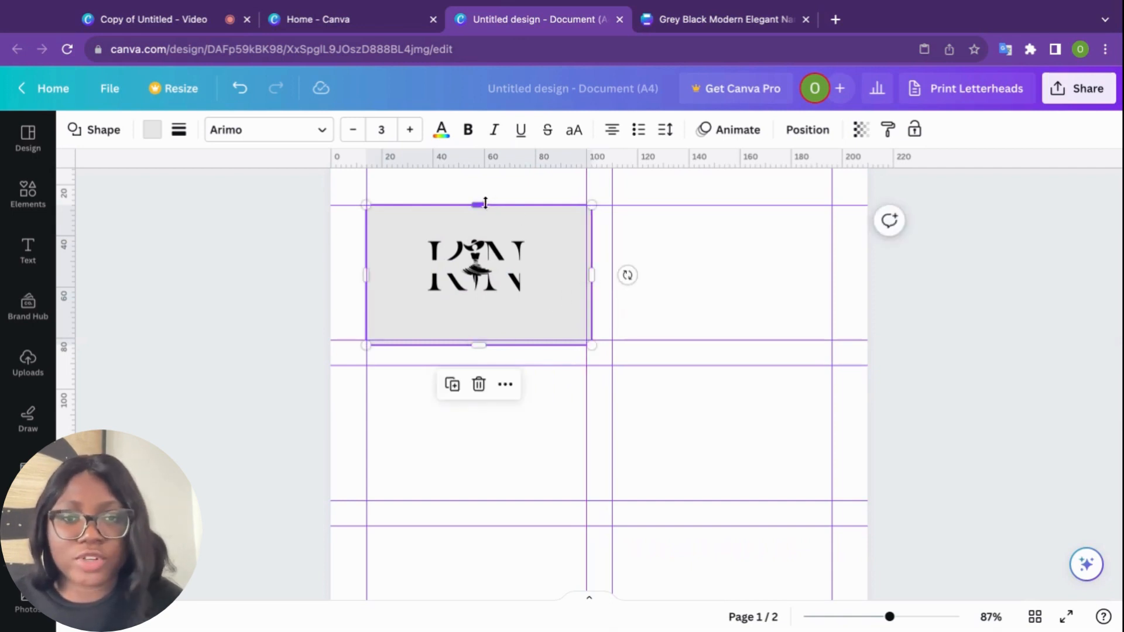
pyautogui.moveTo(479, 202); pyautogui.dragTo(477, 199)
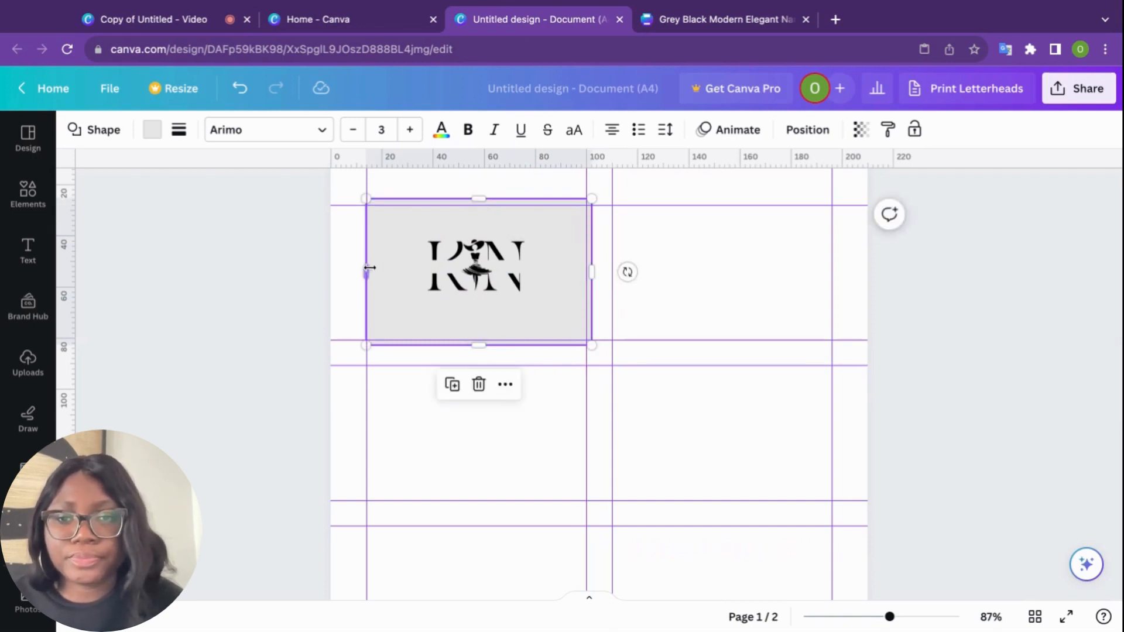
pyautogui.moveTo(367, 270); pyautogui.dragTo(358, 270)
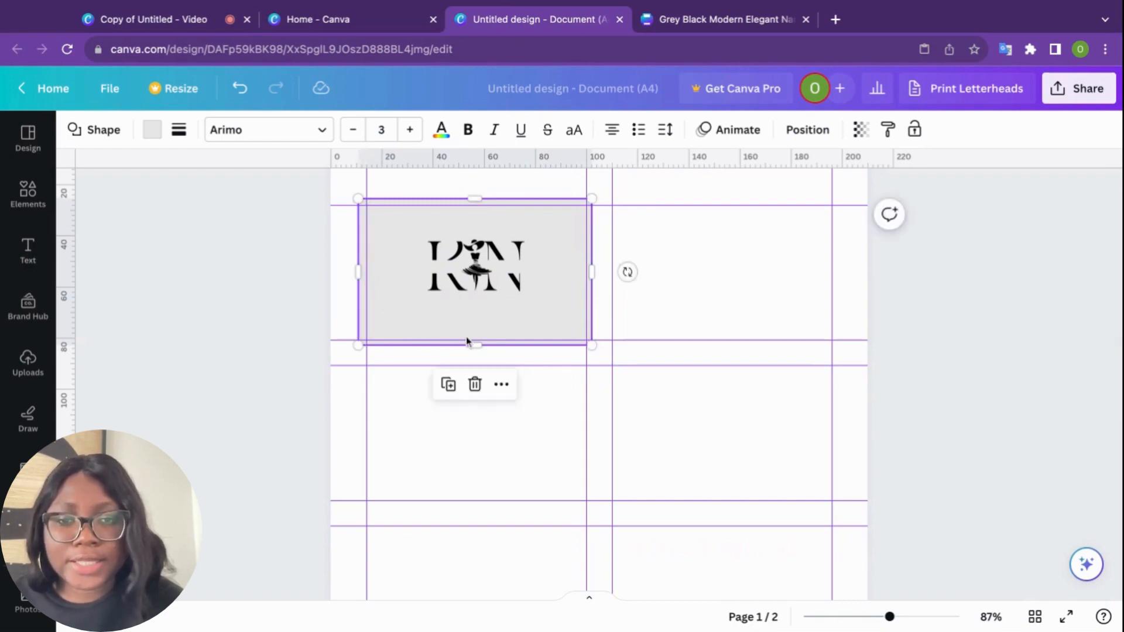
pyautogui.moveTo(474, 343); pyautogui.dragTo(474, 350)
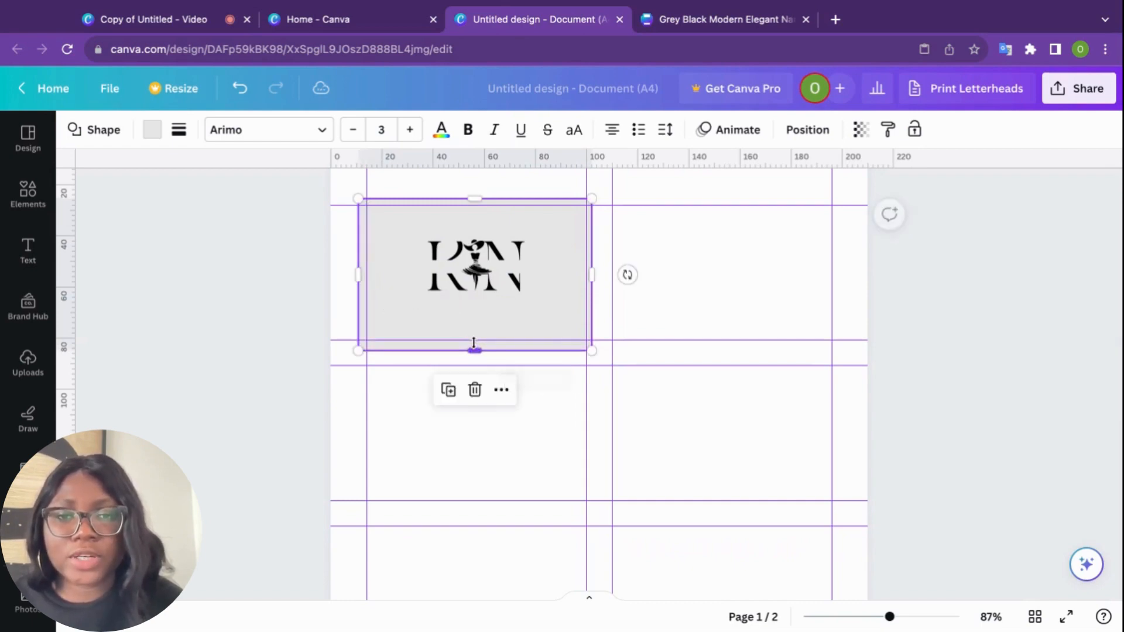
# Group the logo card's elements again and place duplicates so the first two rows of guide cells are filled and evenly aligned
pyautogui.click(683, 279)
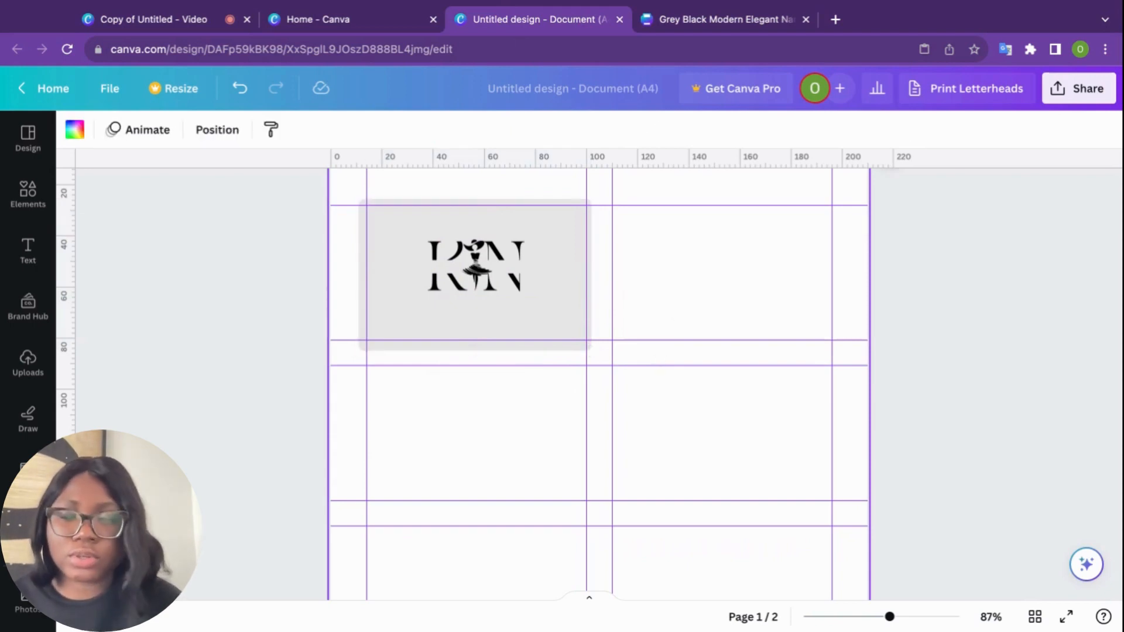
pyautogui.moveTo(641, 368)
pyautogui.mouseDown()
pyautogui.moveTo(509, 339)
pyautogui.moveTo(326, 206)
pyautogui.moveTo(347, 195)
pyautogui.moveTo(642, 371)
pyautogui.mouseUp()
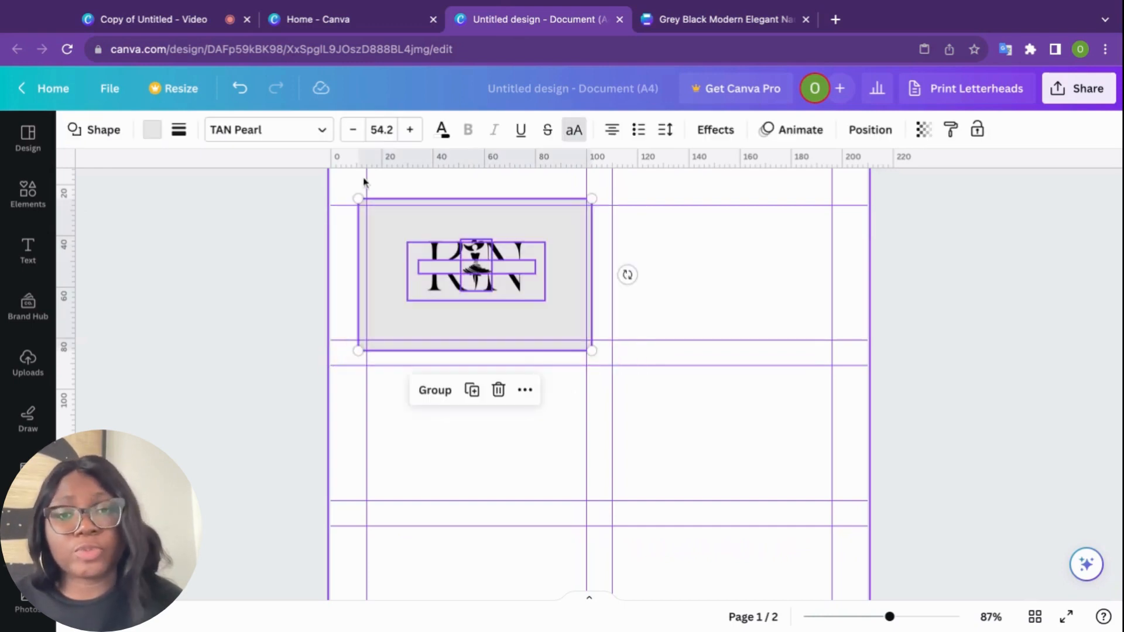
pyautogui.click(436, 391)
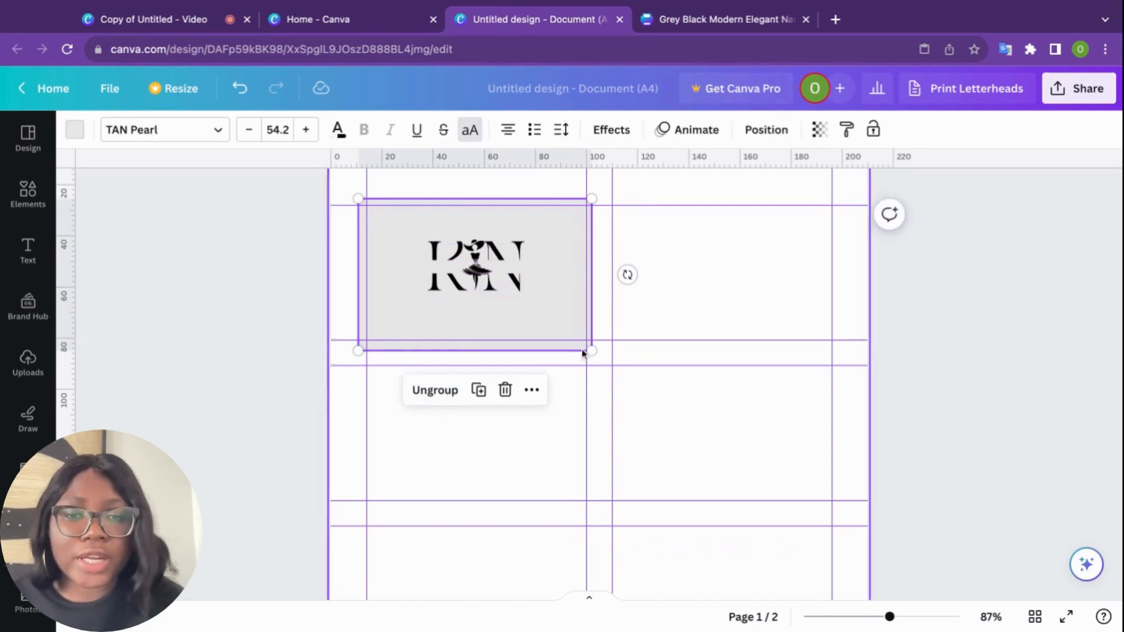
pyautogui.click(478, 389)
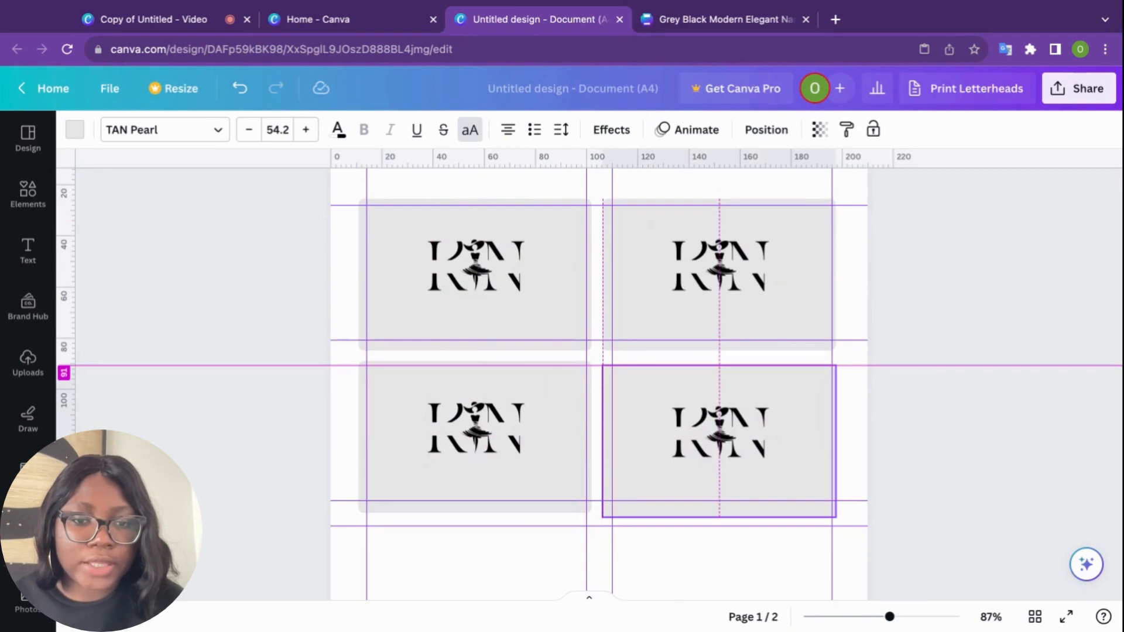
pyautogui.moveTo(813, 411); pyautogui.dragTo(813, 406)
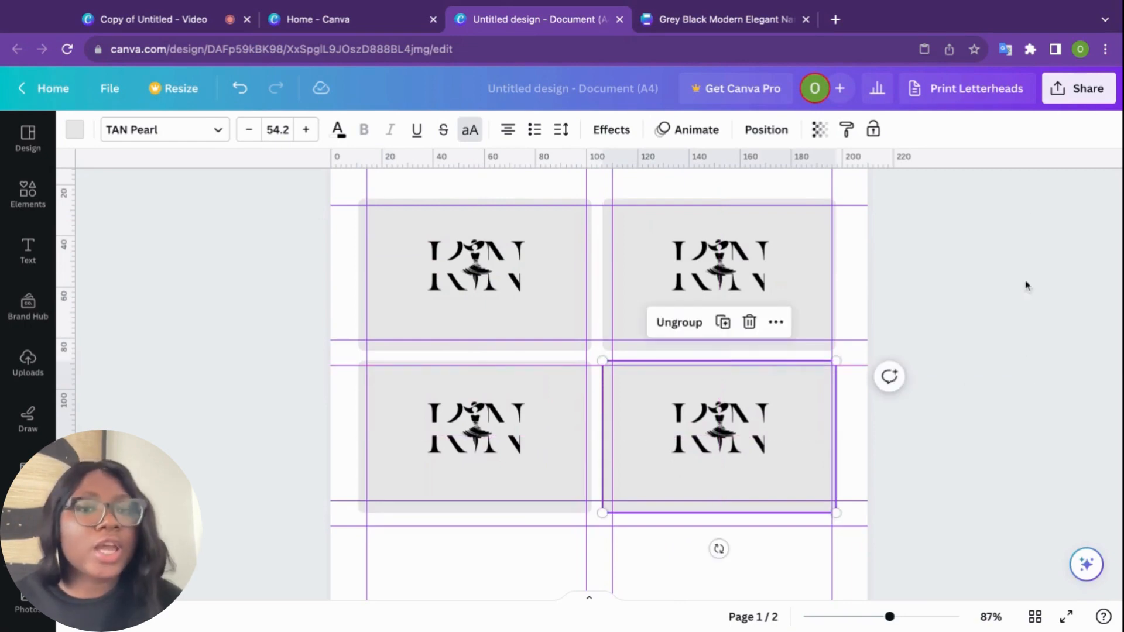
# Preview the card layout enlarged on the letterhead print mockup and close the print preview
pyautogui.click(1001, 102)
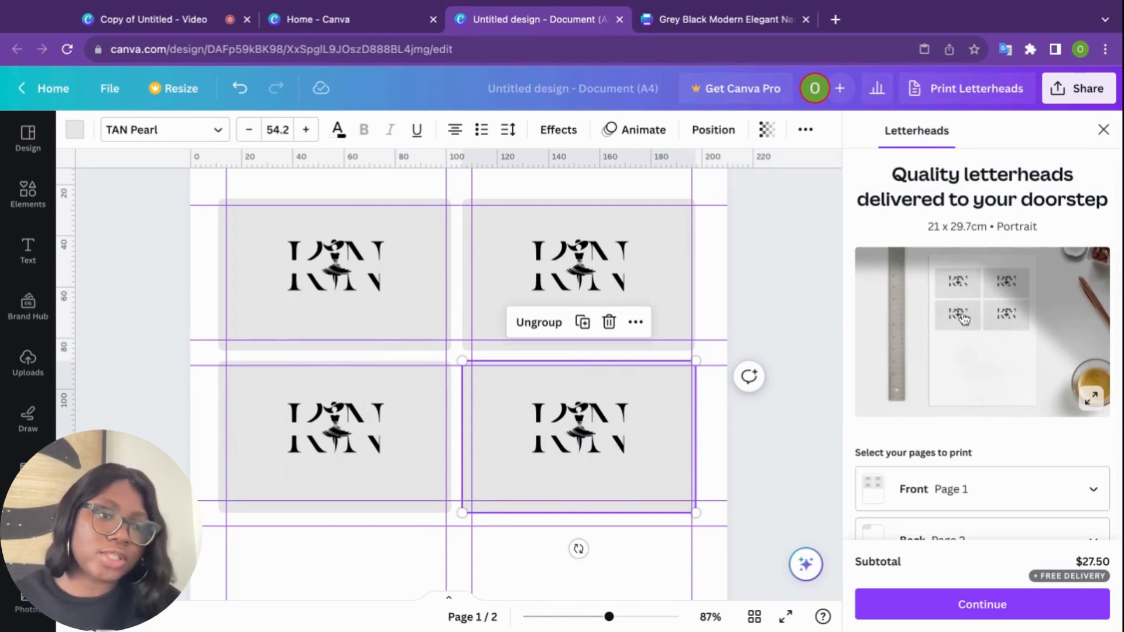
pyautogui.click(1093, 401)
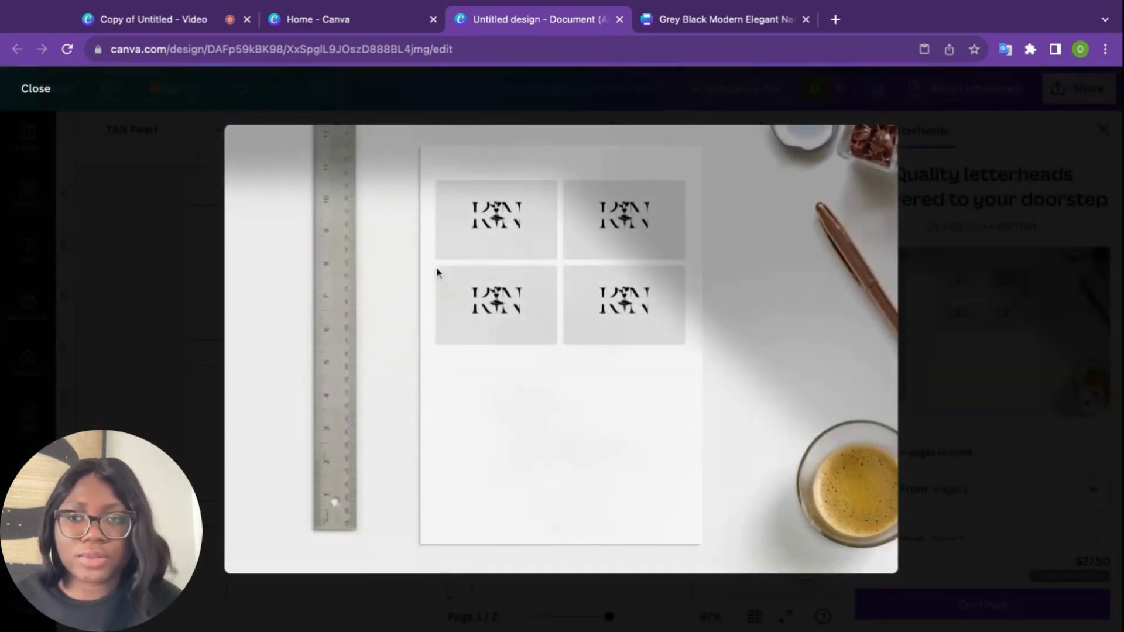
pyautogui.click(50, 101)
pyautogui.scroll(-2, 412, 313)
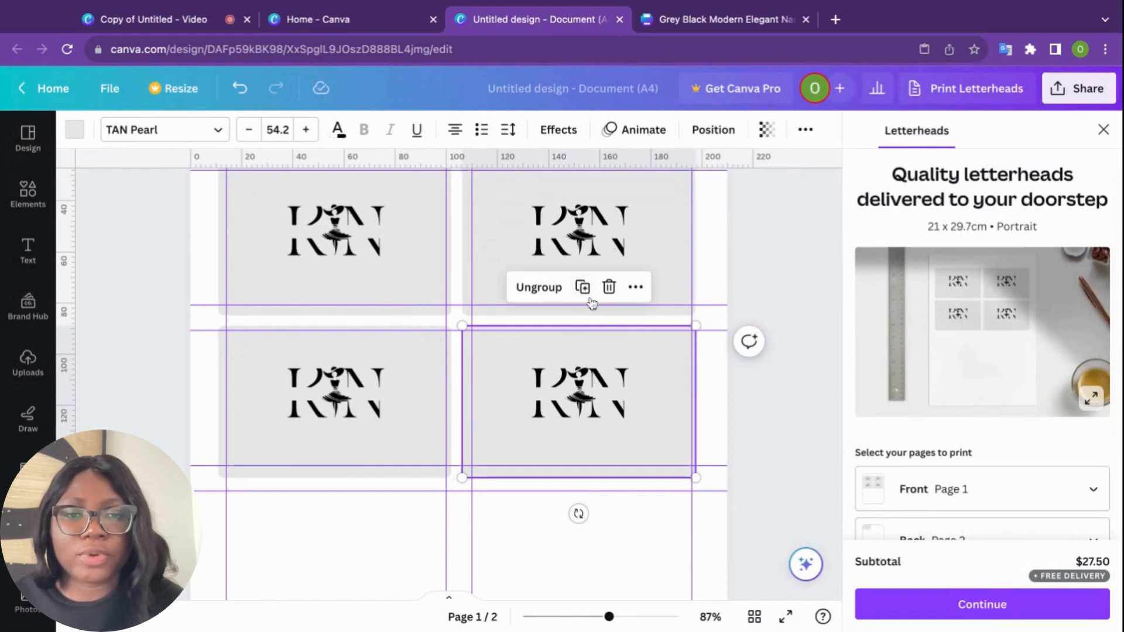
pyautogui.click(1104, 130)
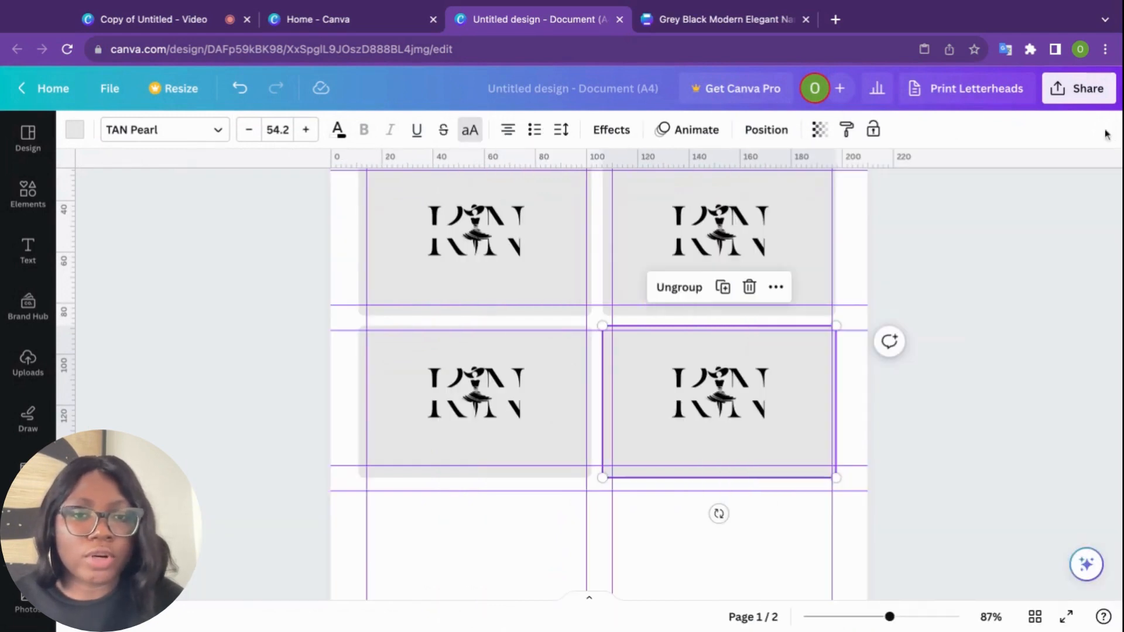
# Fill the two lower rows of guide cells on page 1 with copies of the logo card
pyautogui.scroll(-3, 855, 363)
pyautogui.click(898, 308)
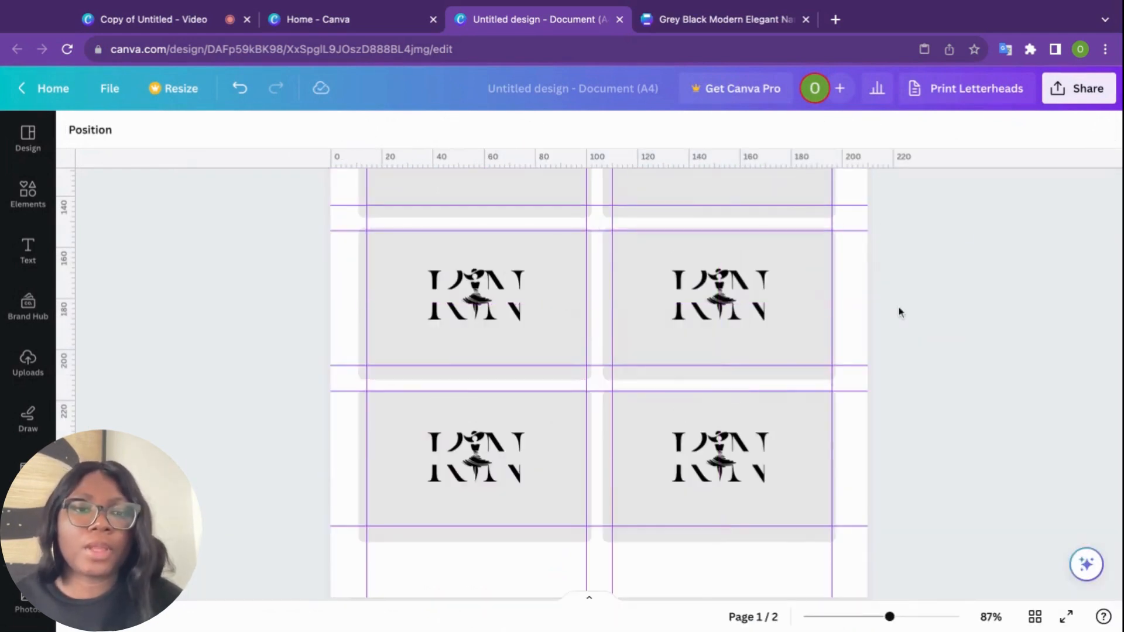
# Examine how the logo cards on page 1 line up with the guides and with each other, close up and over the whole page
pyautogui.scroll(5, 898, 308)
pyautogui.scroll(-10, 899, 310)
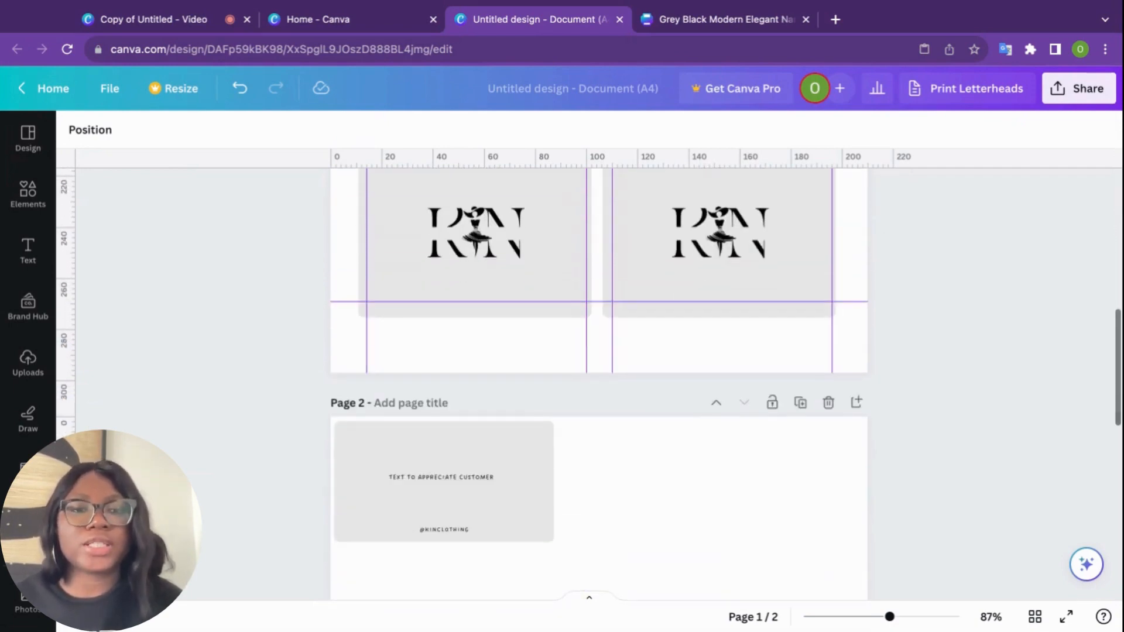
pyautogui.scroll(3, 791, 332)
pyautogui.click(792, 332)
pyautogui.moveTo(791, 330)
pyautogui.mouseDown()
pyautogui.moveTo(805, 317)
pyautogui.moveTo(797, 320)
pyautogui.mouseUp()
pyautogui.scroll(5, 826, 314)
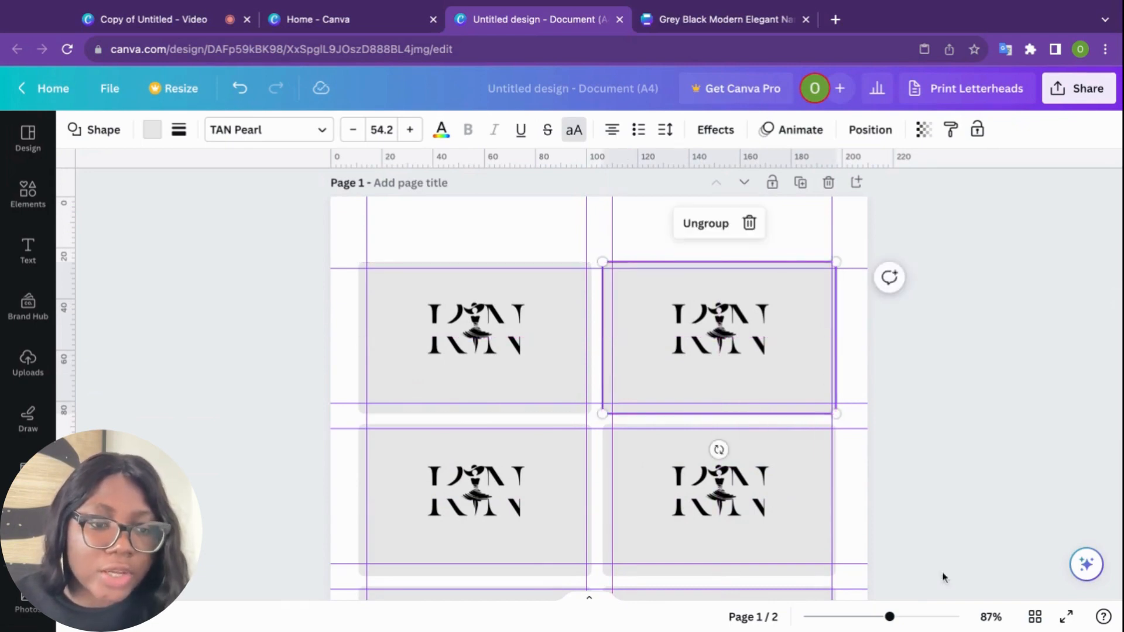
pyautogui.moveTo(890, 617); pyautogui.dragTo(910, 617)
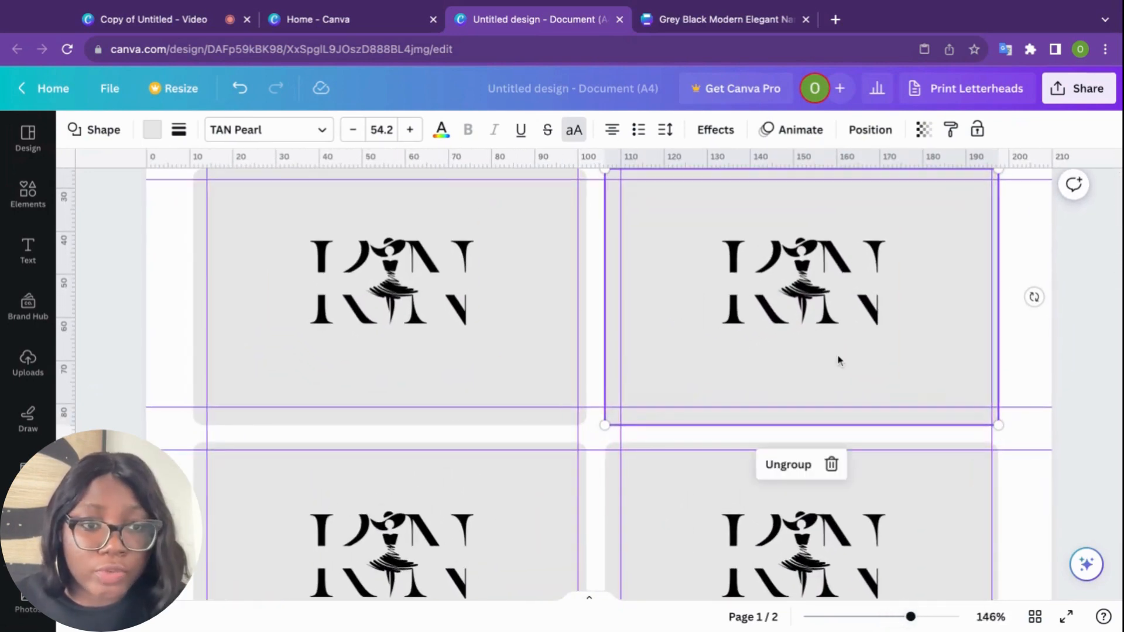
pyautogui.moveTo(841, 359)
pyautogui.mouseDown()
pyautogui.moveTo(856, 359)
pyautogui.moveTo(841, 359)
pyautogui.mouseUp()
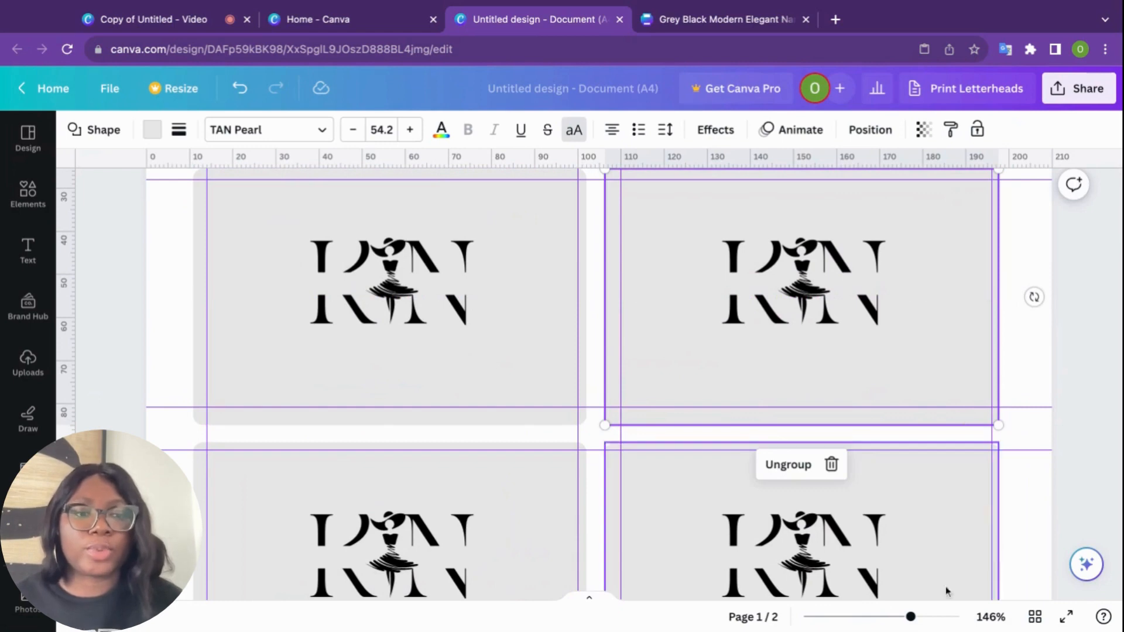
pyautogui.moveTo(911, 617); pyautogui.dragTo(856, 616)
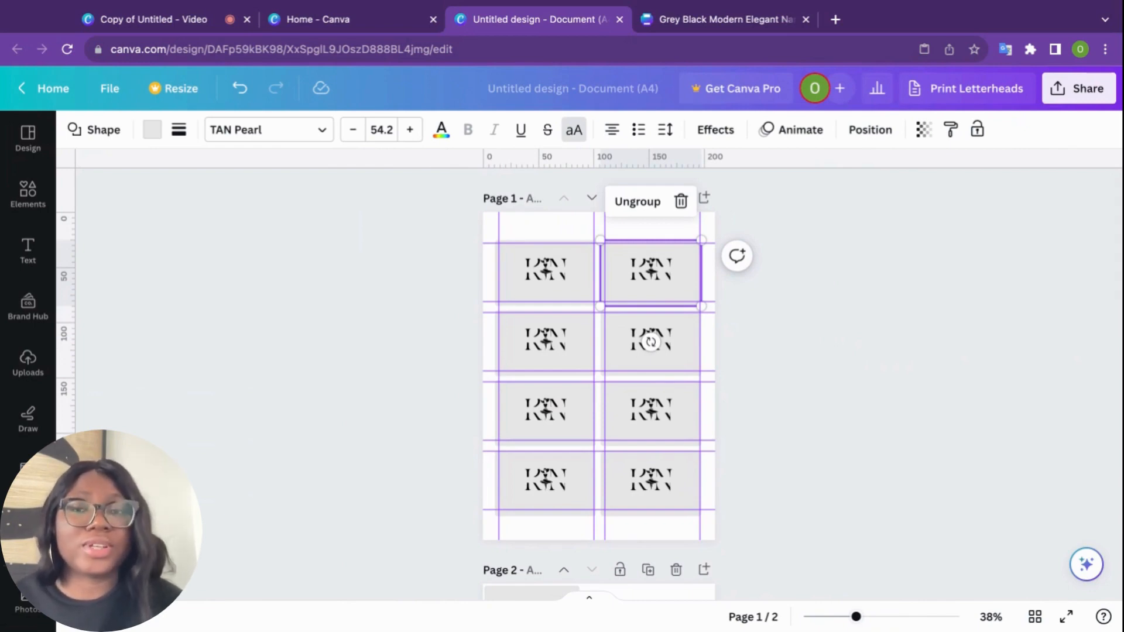
# Add the same custom guide grid used on page 1 to page 2
pyautogui.scroll(-3, 844, 515)
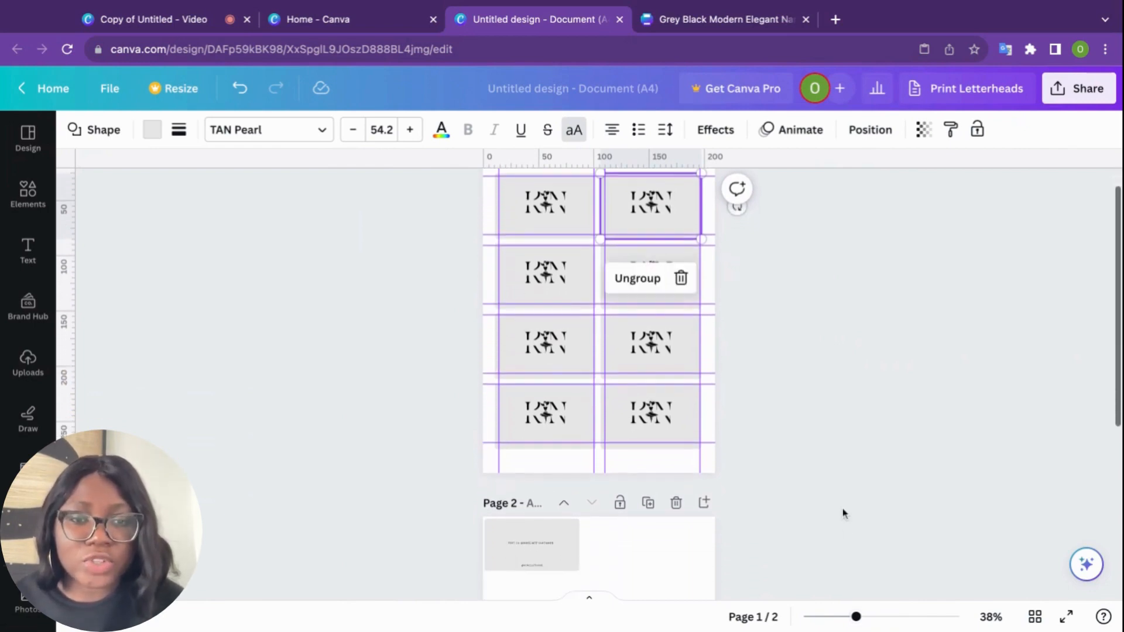
pyautogui.scroll(-2, 842, 509)
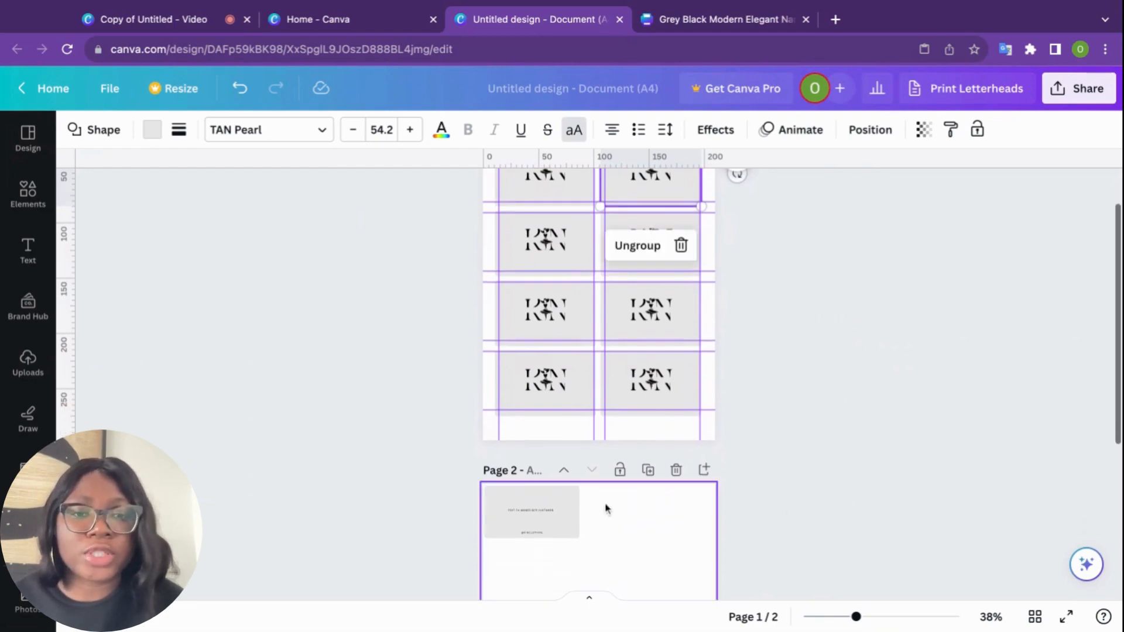
pyautogui.scroll(-5, 814, 519)
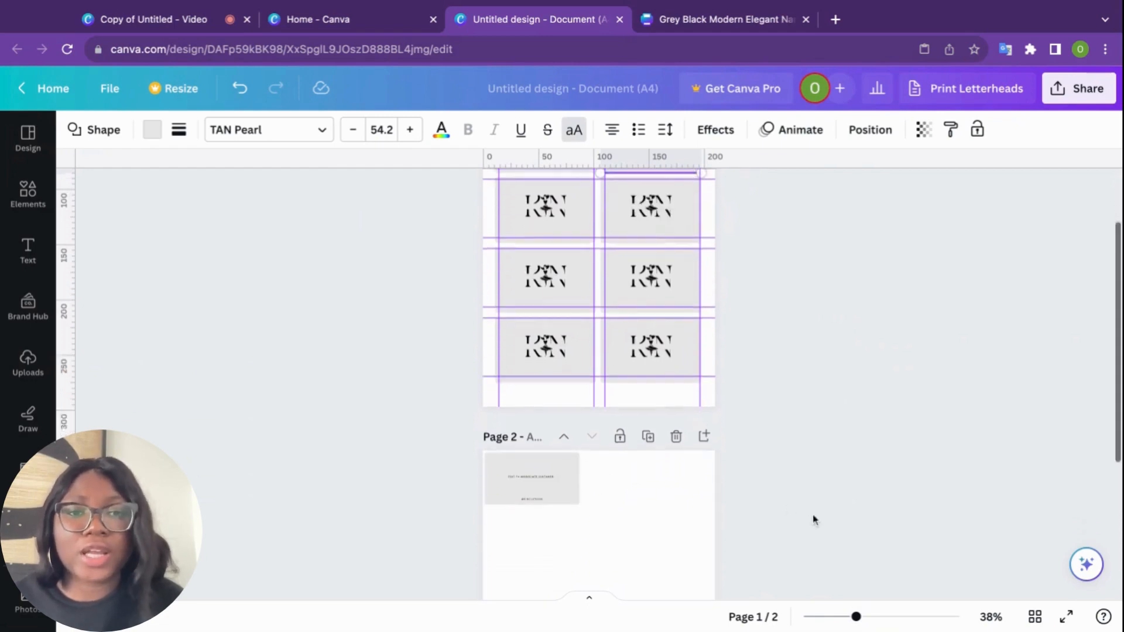
pyautogui.scroll(-1, 562, 403)
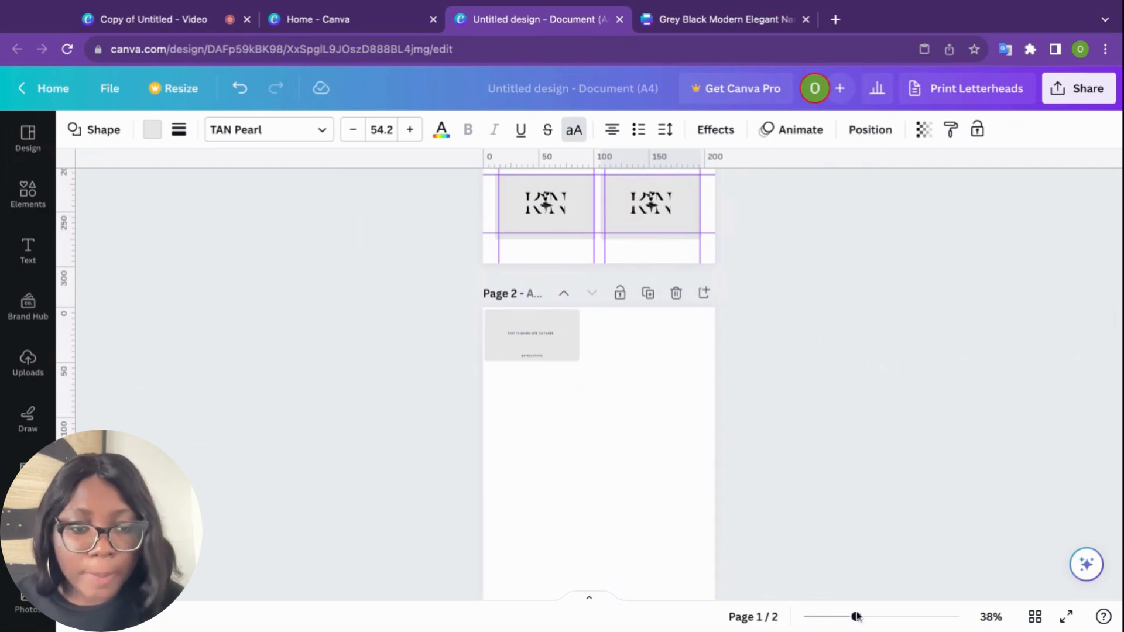
pyautogui.moveTo(857, 617)
pyautogui.mouseDown()
pyautogui.moveTo(876, 617)
pyautogui.moveTo(859, 617)
pyautogui.mouseUp()
pyautogui.scroll(5, 810, 454)
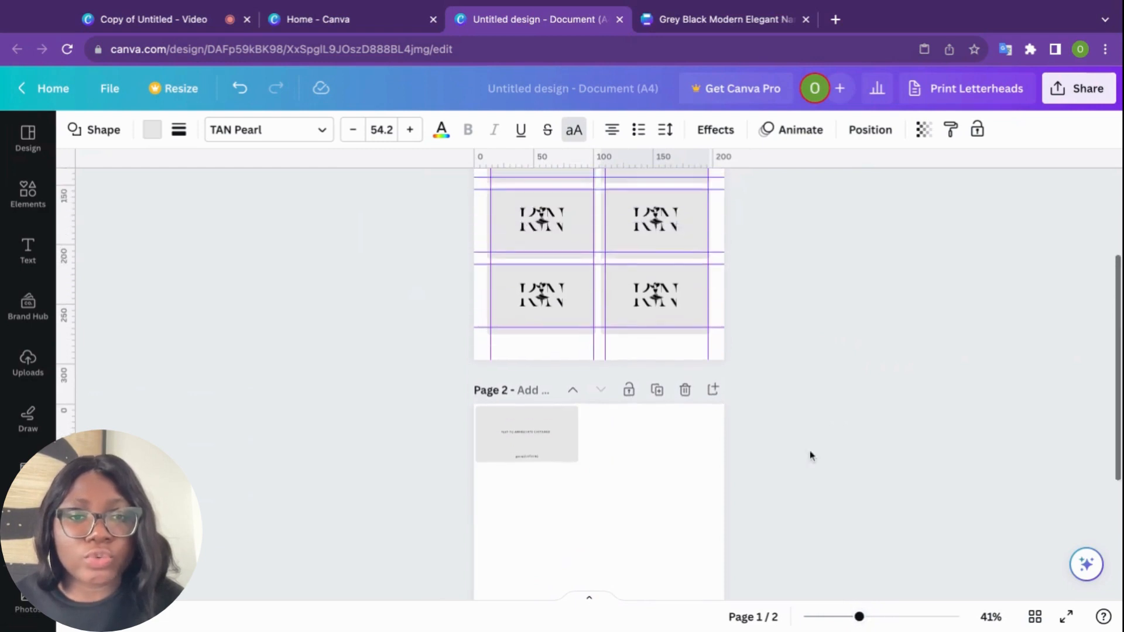
pyautogui.scroll(-6, 810, 455)
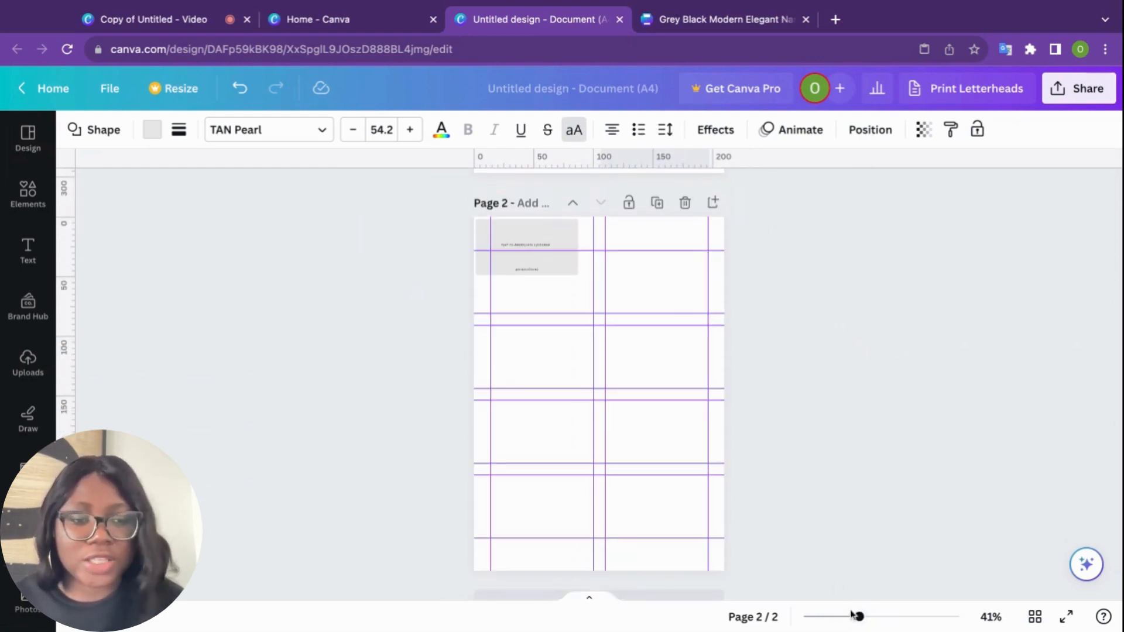
pyautogui.moveTo(860, 616); pyautogui.dragTo(884, 616)
pyautogui.scroll(3, 925, 520)
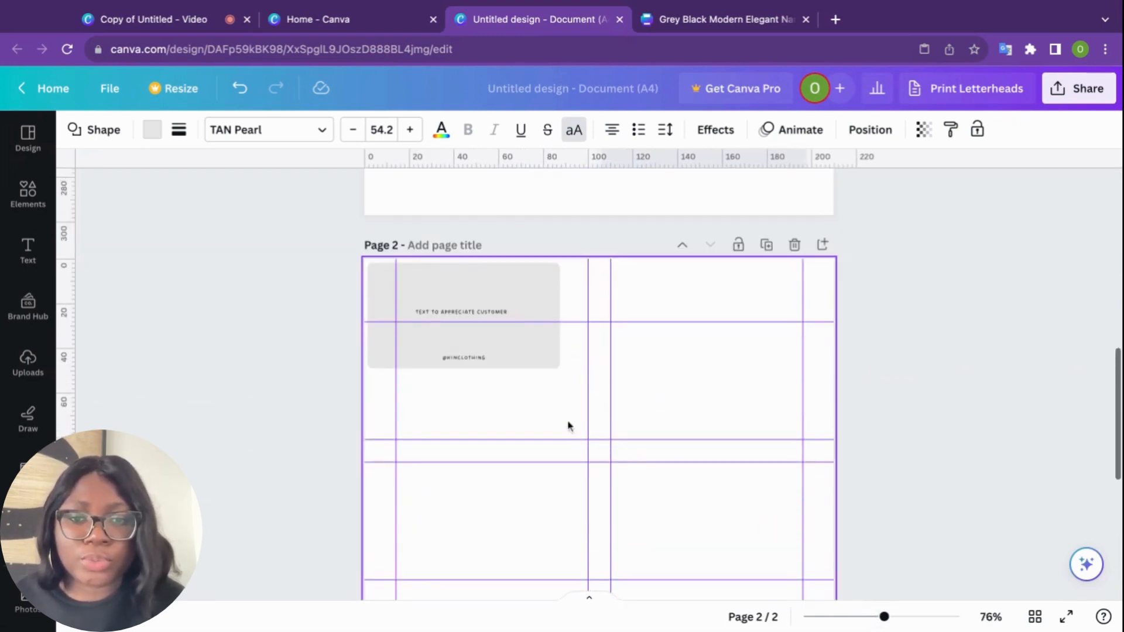
pyautogui.click(533, 333)
pyautogui.moveTo(532, 337); pyautogui.dragTo(562, 446)
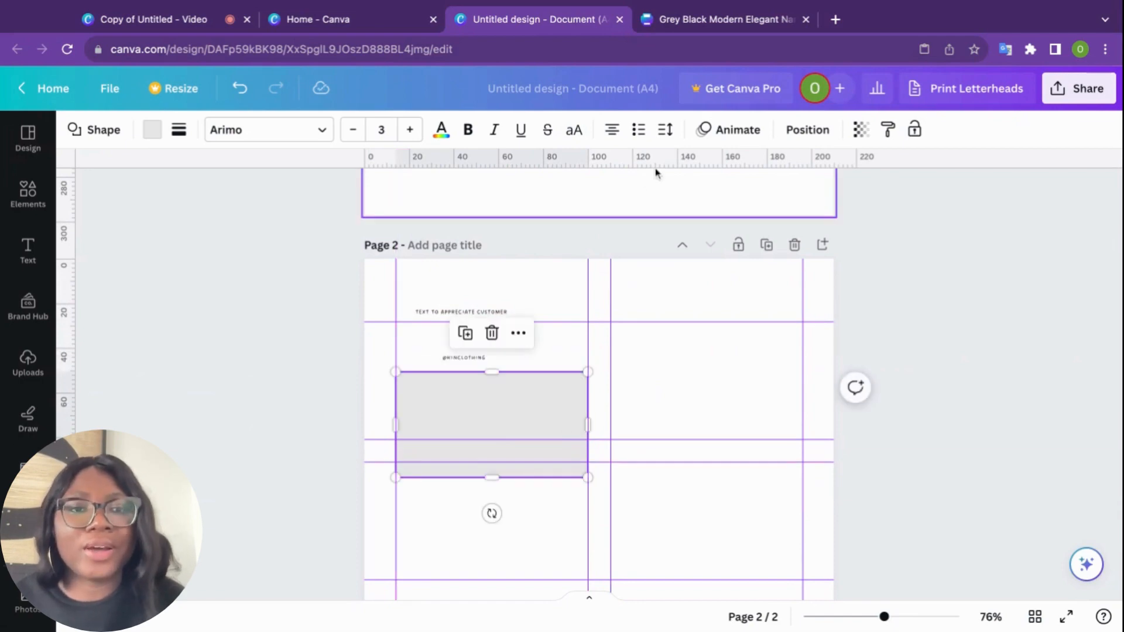
pyautogui.click(243, 89)
pyautogui.click(240, 89)
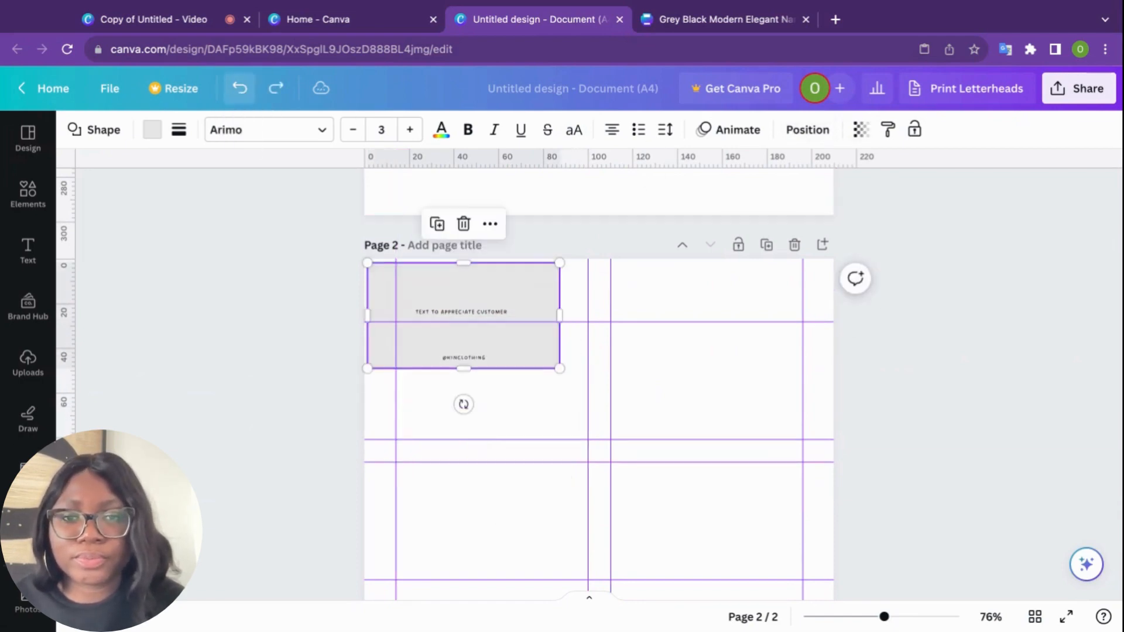
# Group the grey background and two texts of the appreciation card on page 2 and align the card with the first guide cell's top-left corner
pyautogui.click(656, 413)
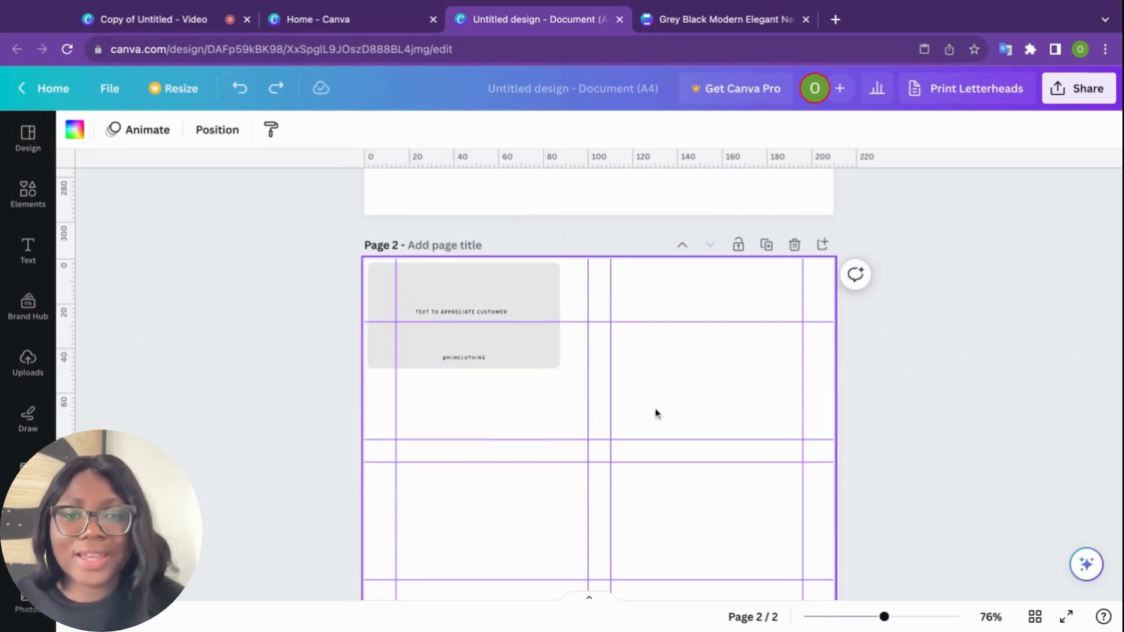
pyautogui.moveTo(656, 409); pyautogui.dragTo(368, 263)
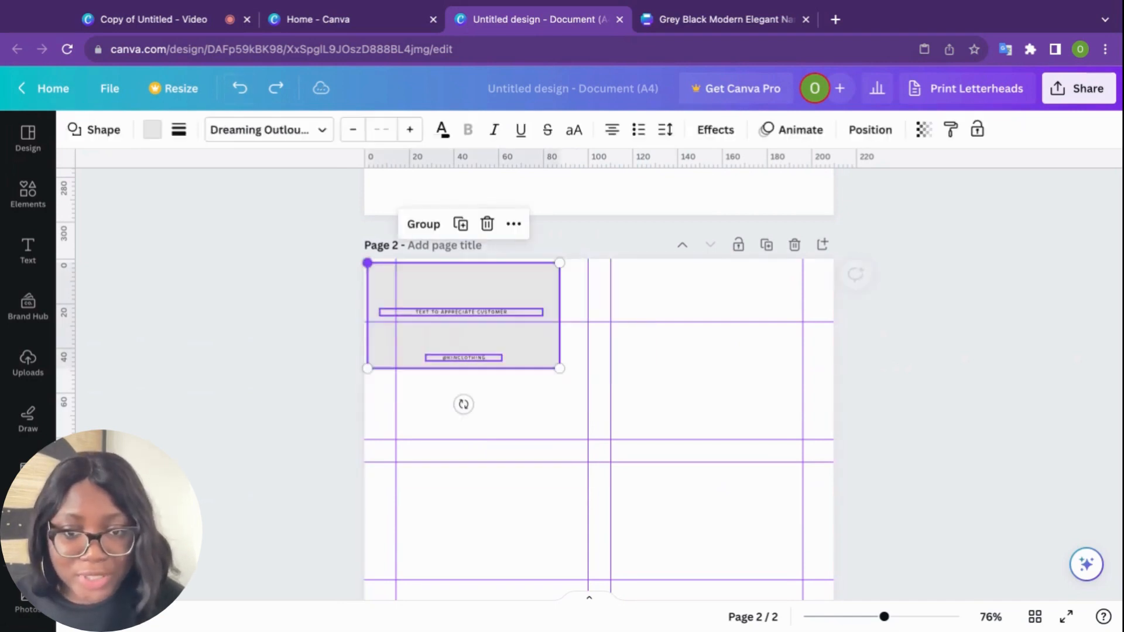
pyautogui.click(423, 224)
pyautogui.moveTo(511, 307); pyautogui.dragTo(550, 360)
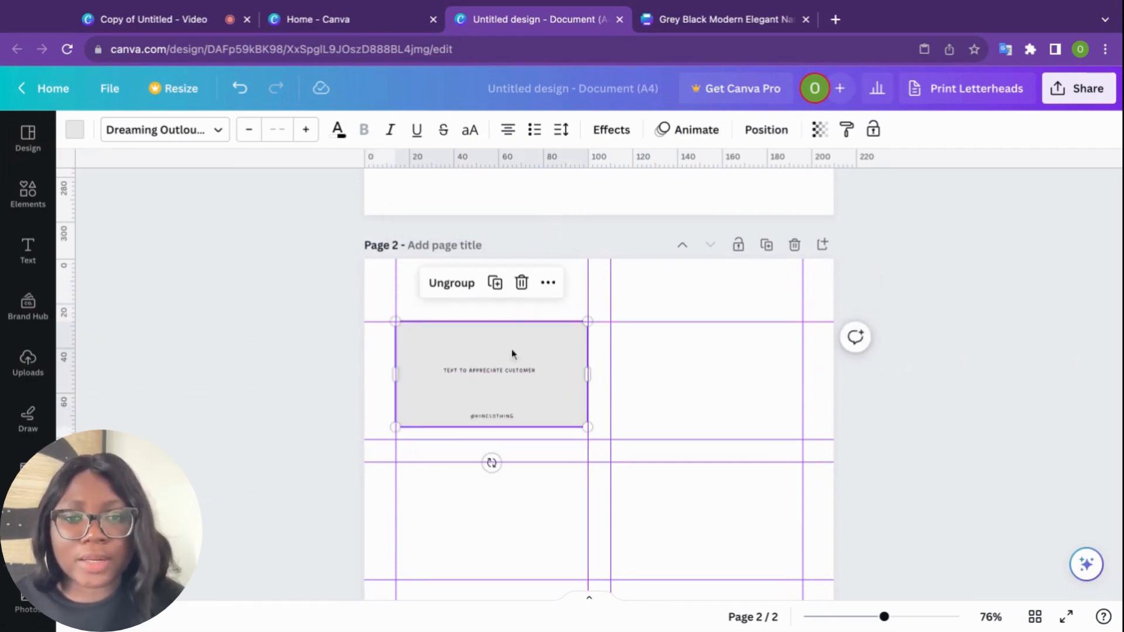
# Ungroup the appreciation card and stretch only its grey background past the guides on all four sides, to about 96 by 65 mm
pyautogui.click(452, 283)
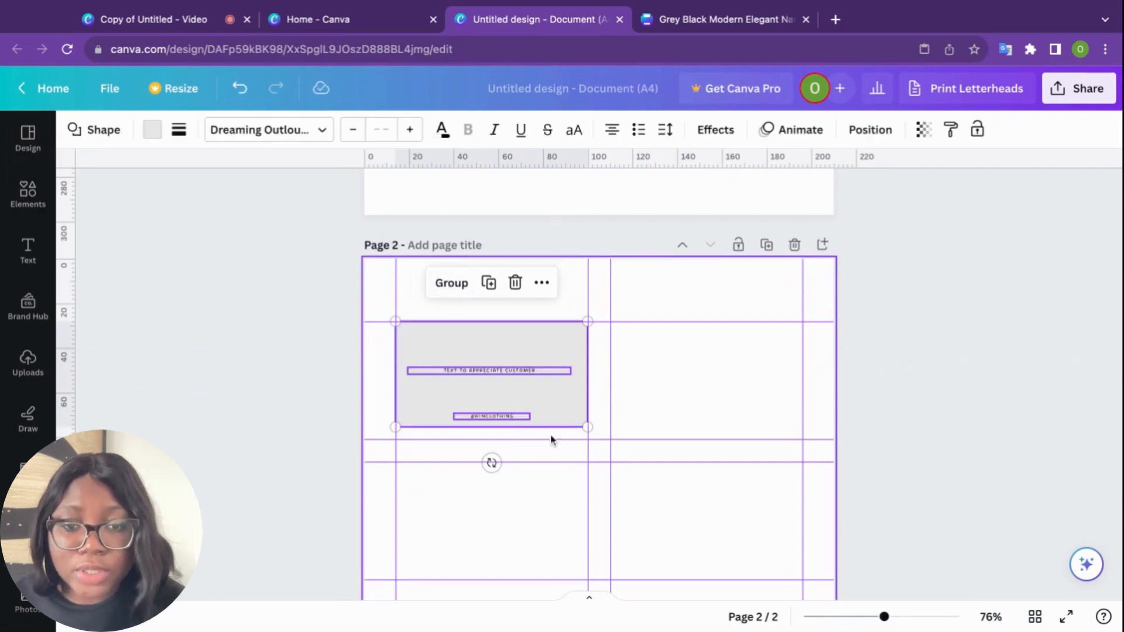
pyautogui.click(572, 411)
pyautogui.click(523, 418)
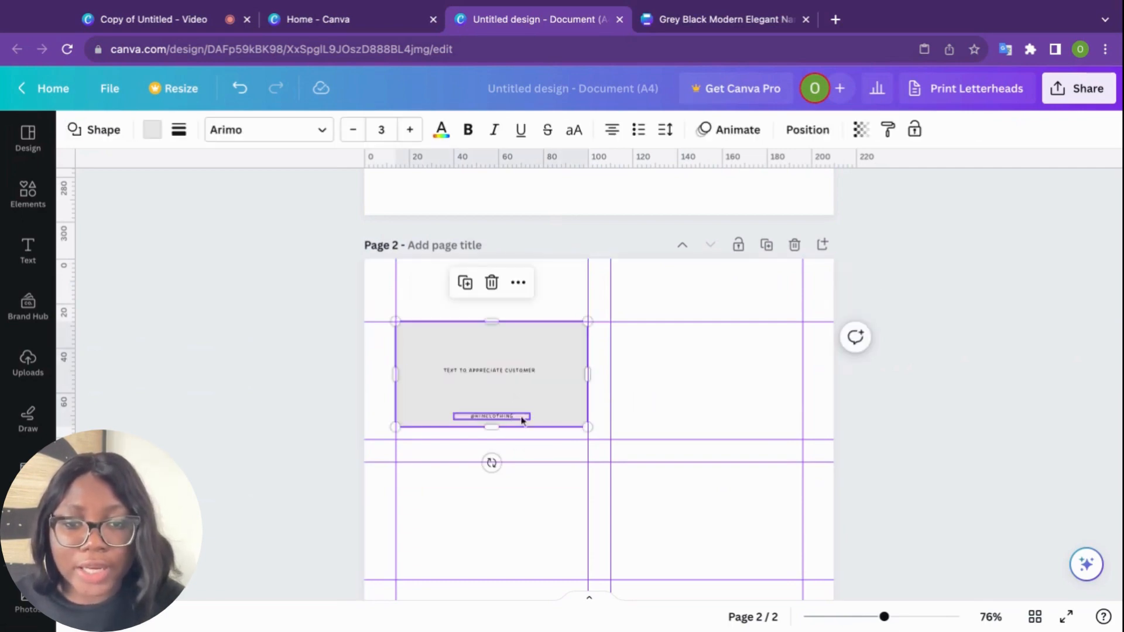
pyautogui.moveTo(495, 427); pyautogui.dragTo(492, 450)
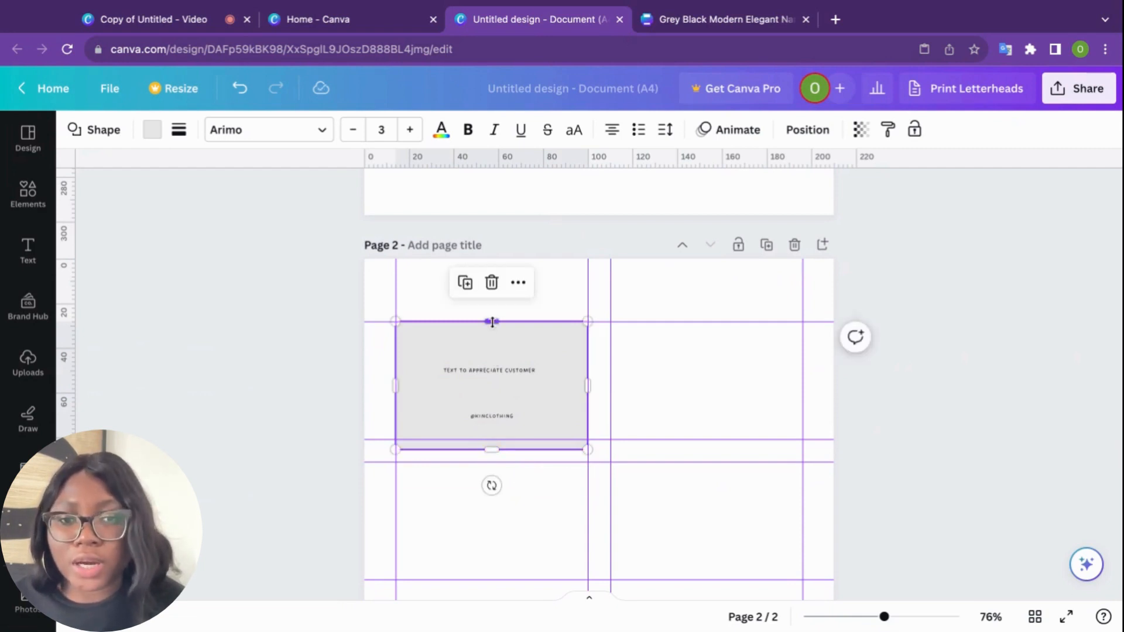
pyautogui.moveTo(493, 322); pyautogui.dragTo(492, 306)
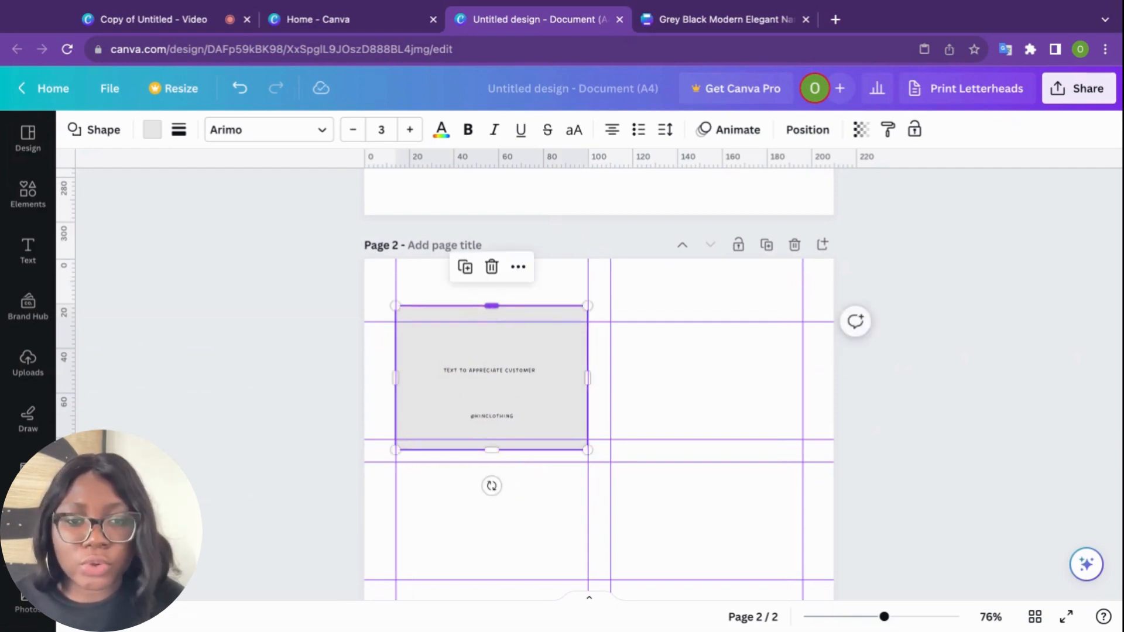
pyautogui.moveTo(588, 379); pyautogui.dragTo(599, 378)
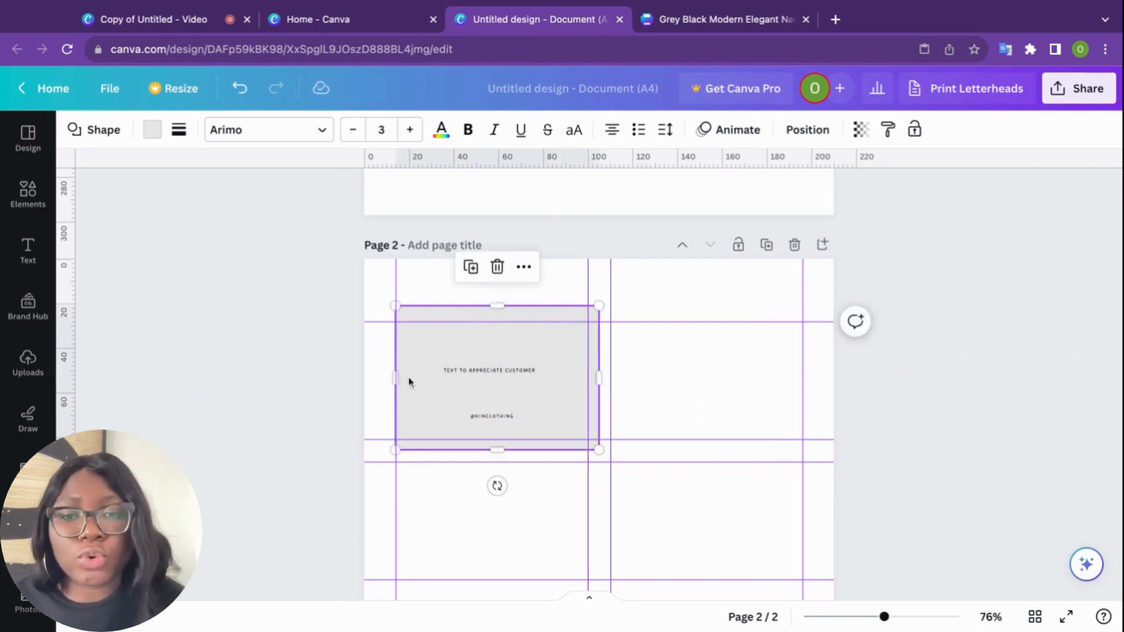
pyautogui.moveTo(396, 377); pyautogui.dragTo(385, 377)
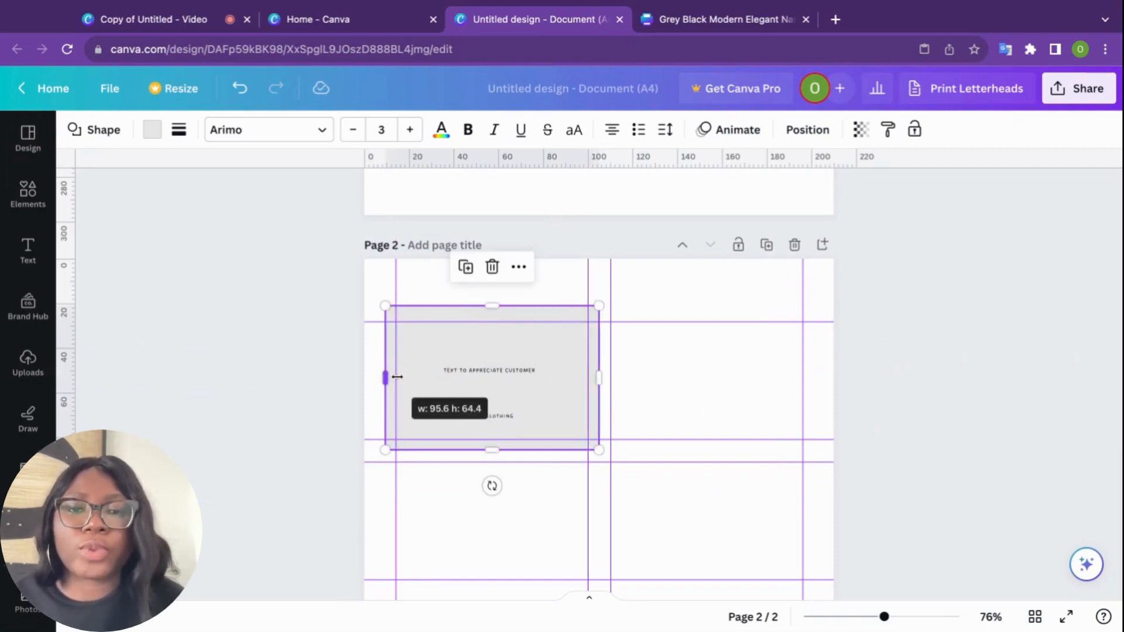
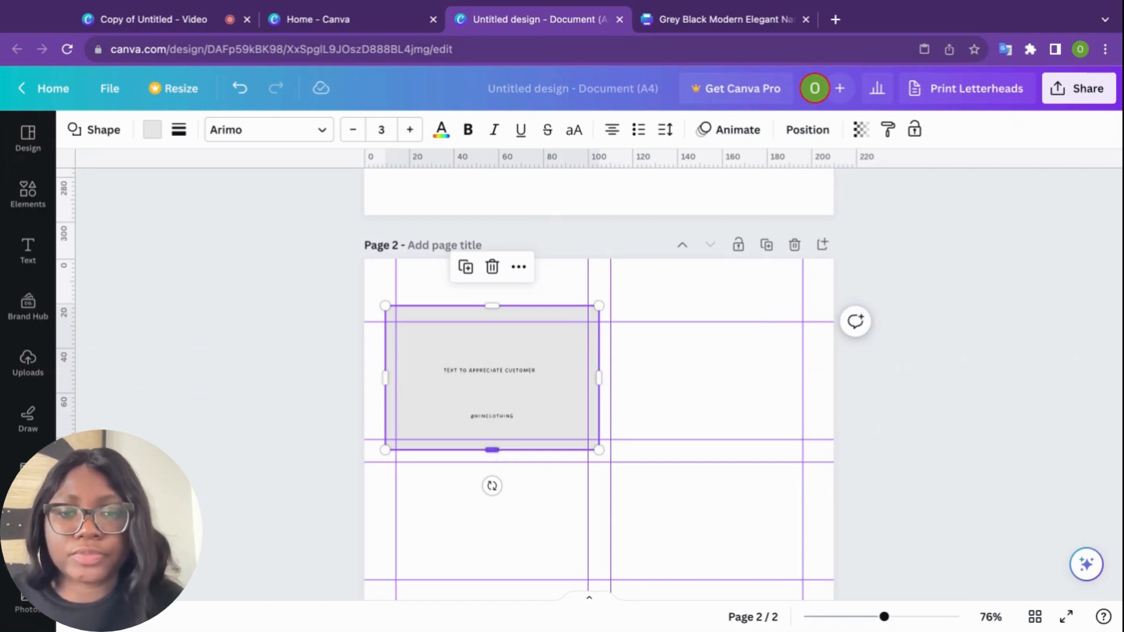
pyautogui.moveTo(491, 450); pyautogui.dragTo(492, 451)
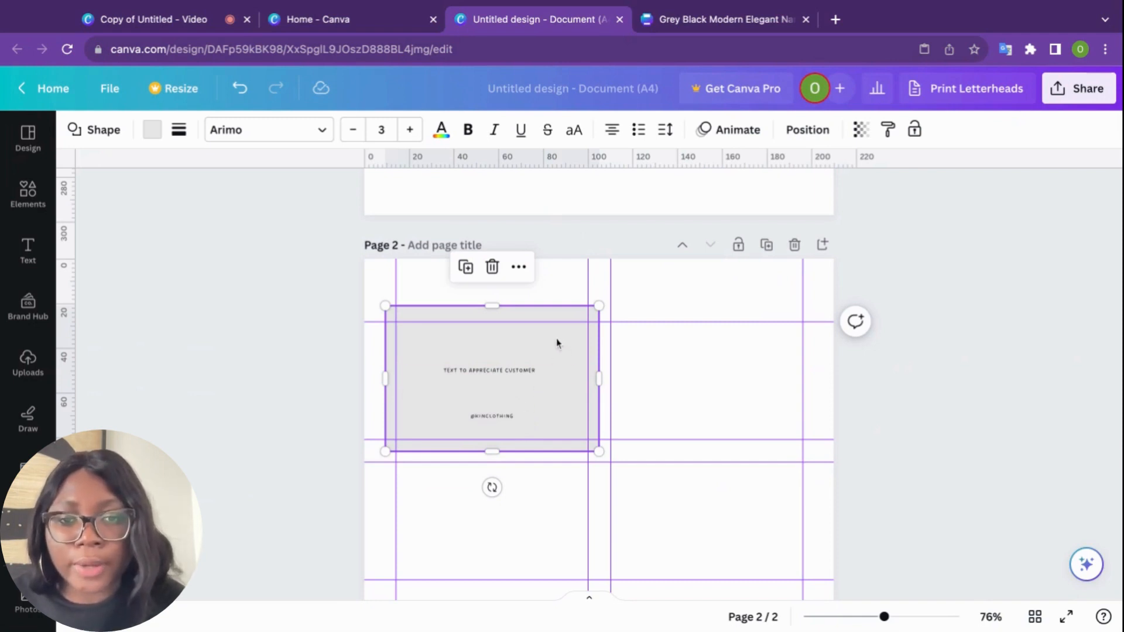
# Group the enlarged background with both texts again and duplicate the appreciation card seven times
pyautogui.click(649, 346)
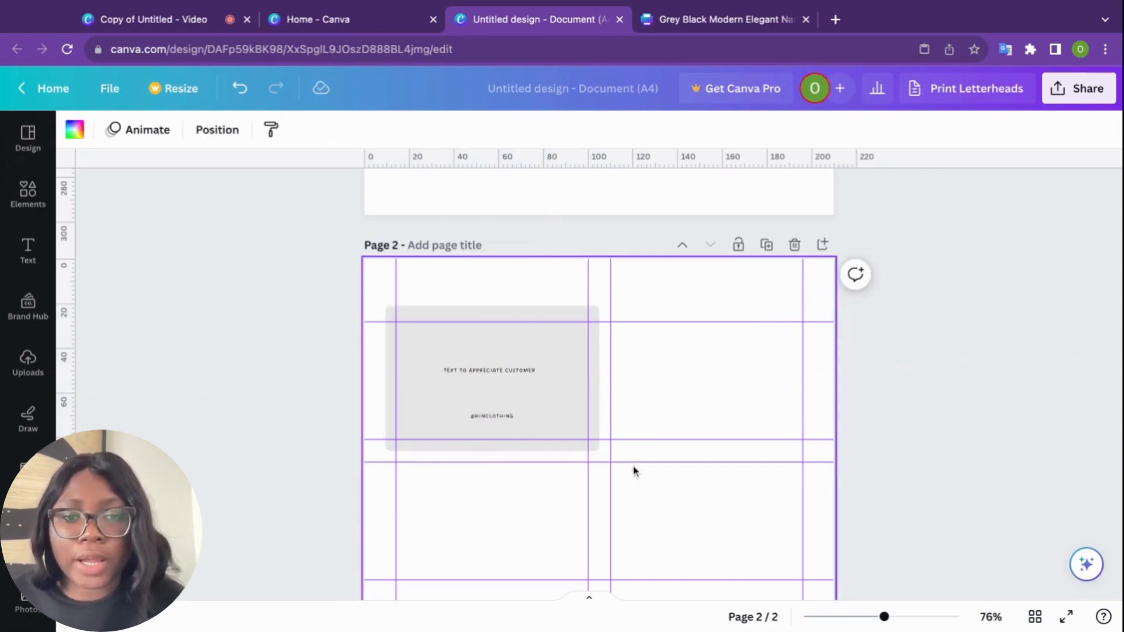
pyautogui.moveTo(635, 469); pyautogui.dragTo(381, 302)
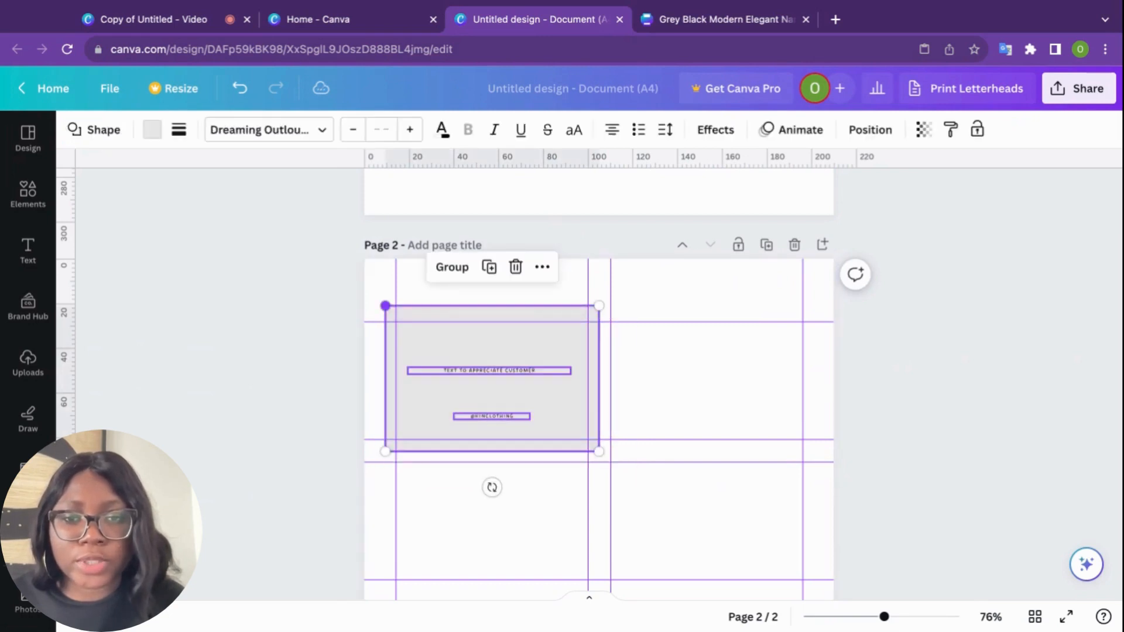
pyautogui.click(469, 270)
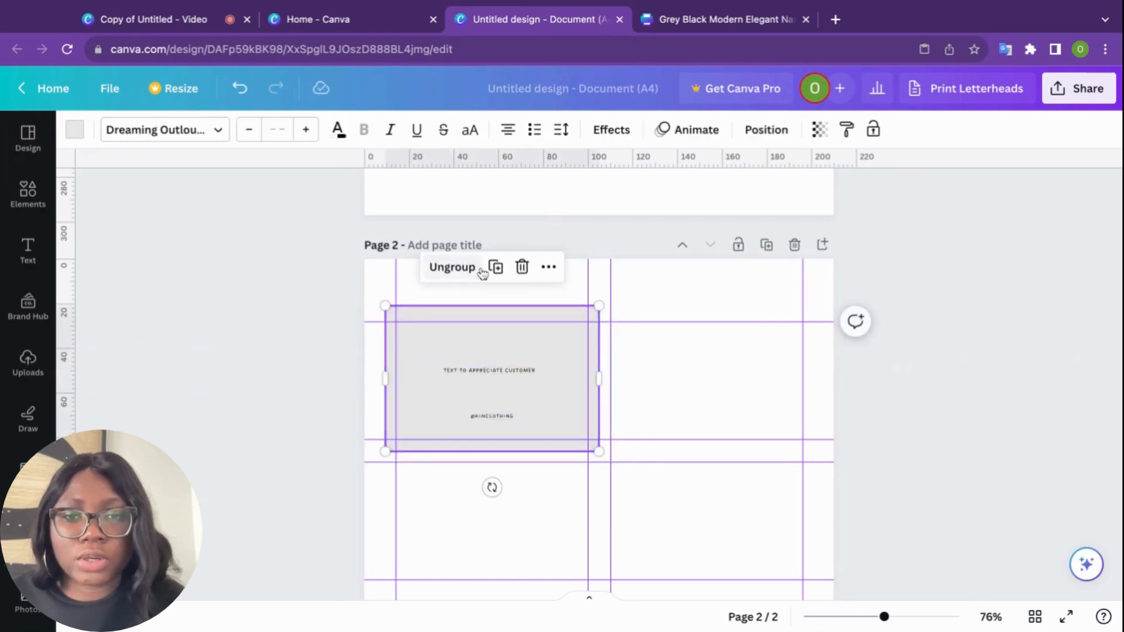
pyautogui.click(495, 269)
pyautogui.click(505, 279)
pyautogui.click(514, 288)
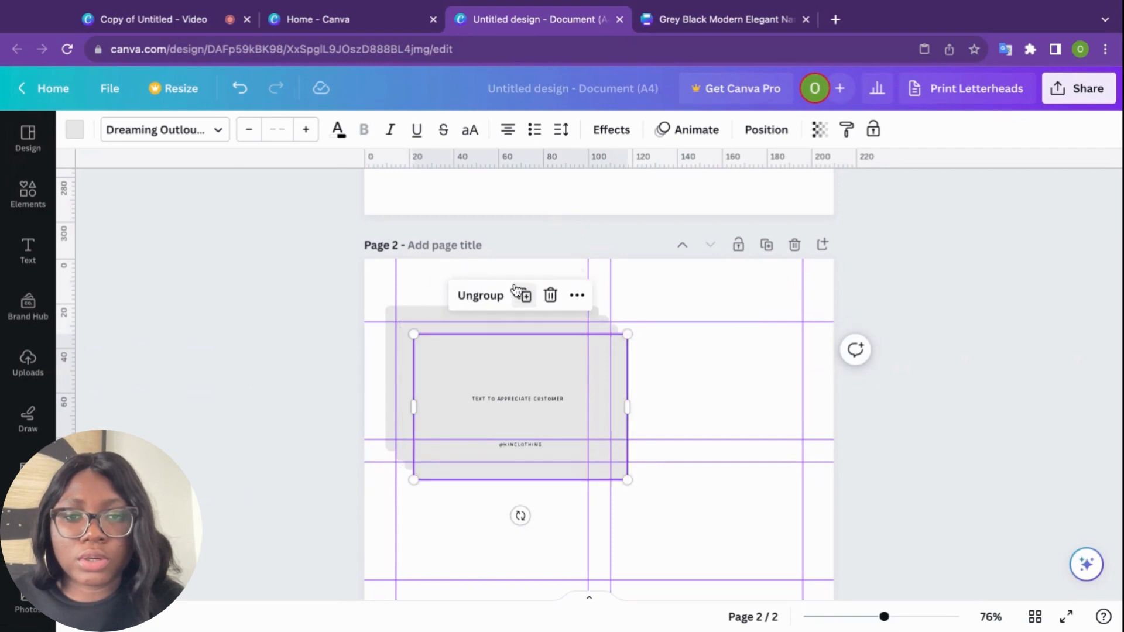
pyautogui.click(524, 297)
pyautogui.click(534, 308)
pyautogui.click(543, 317)
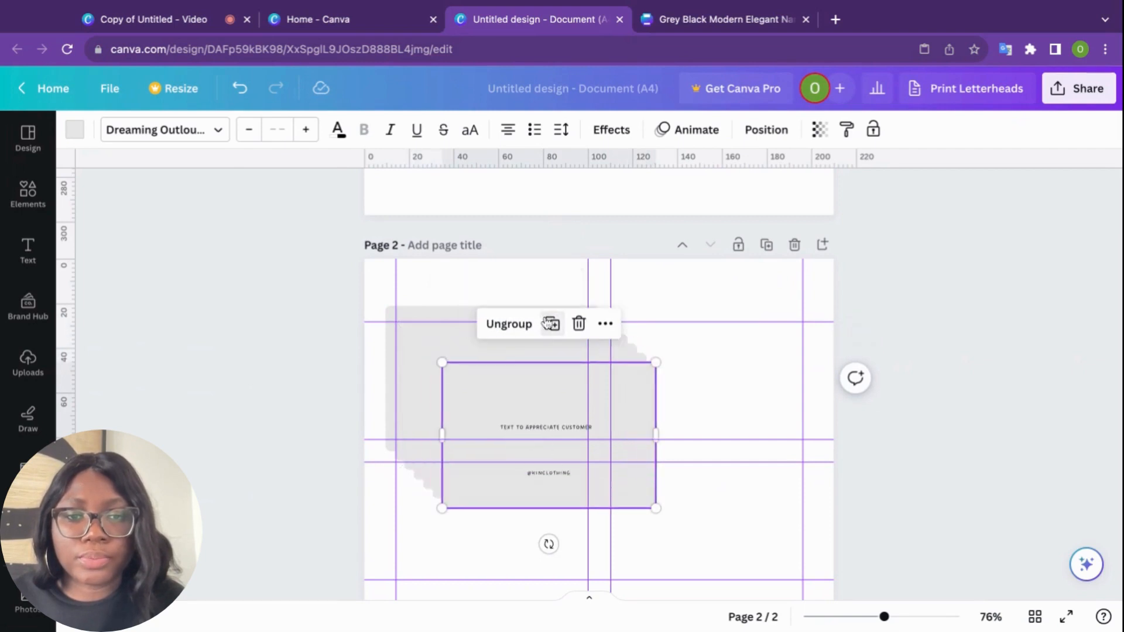
pyautogui.click(548, 324)
# Place appreciation card copies in the right cell of page 2's first row and in both cells of the second row
pyautogui.moveTo(556, 439); pyautogui.dragTo(692, 357)
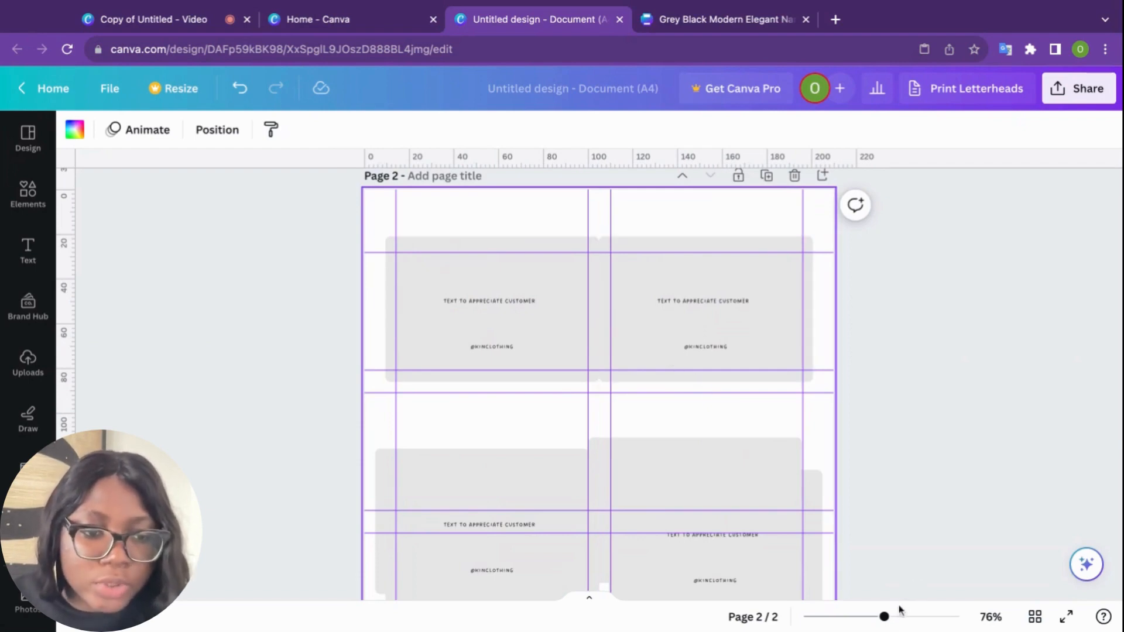
pyautogui.moveTo(884, 617); pyautogui.dragTo(906, 616)
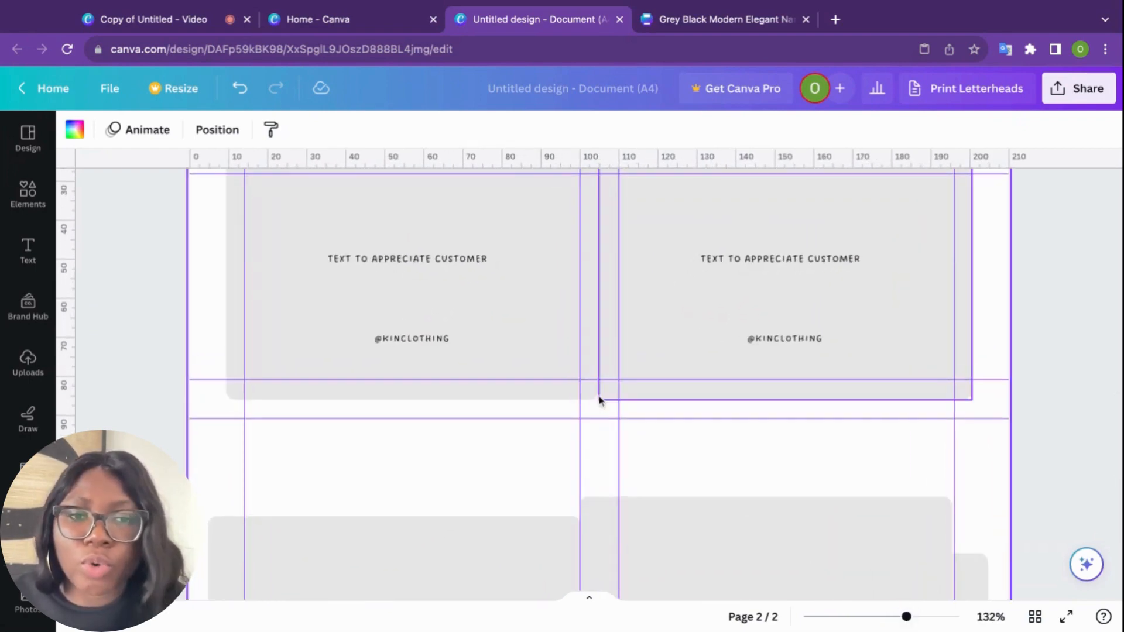
pyautogui.scroll(-3, 644, 504)
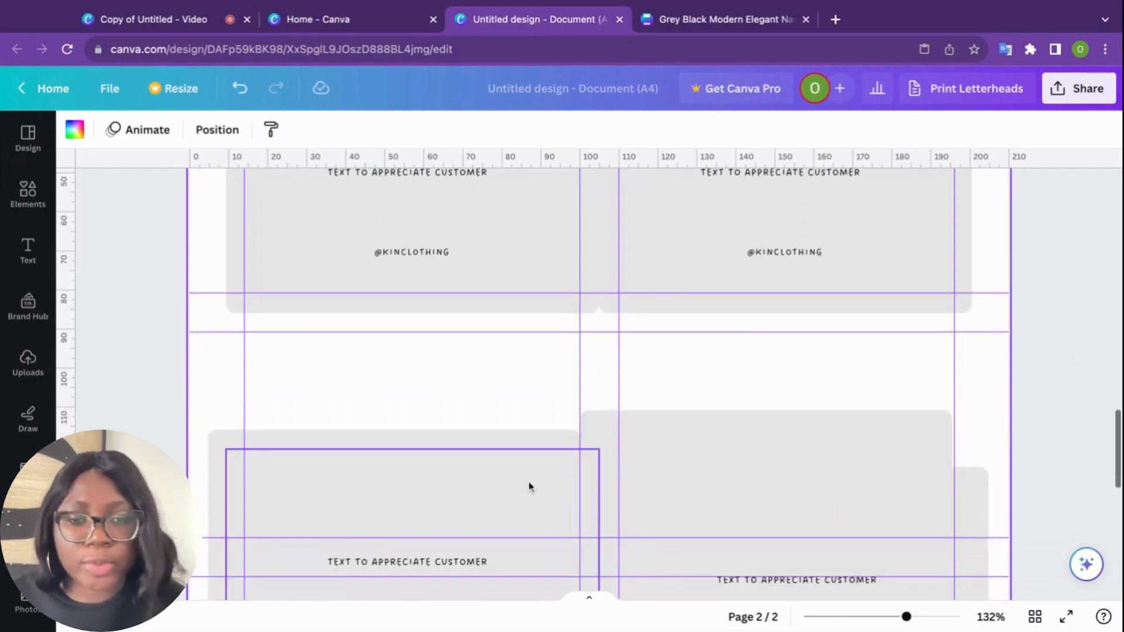
pyautogui.moveTo(528, 486); pyautogui.dragTo(530, 360)
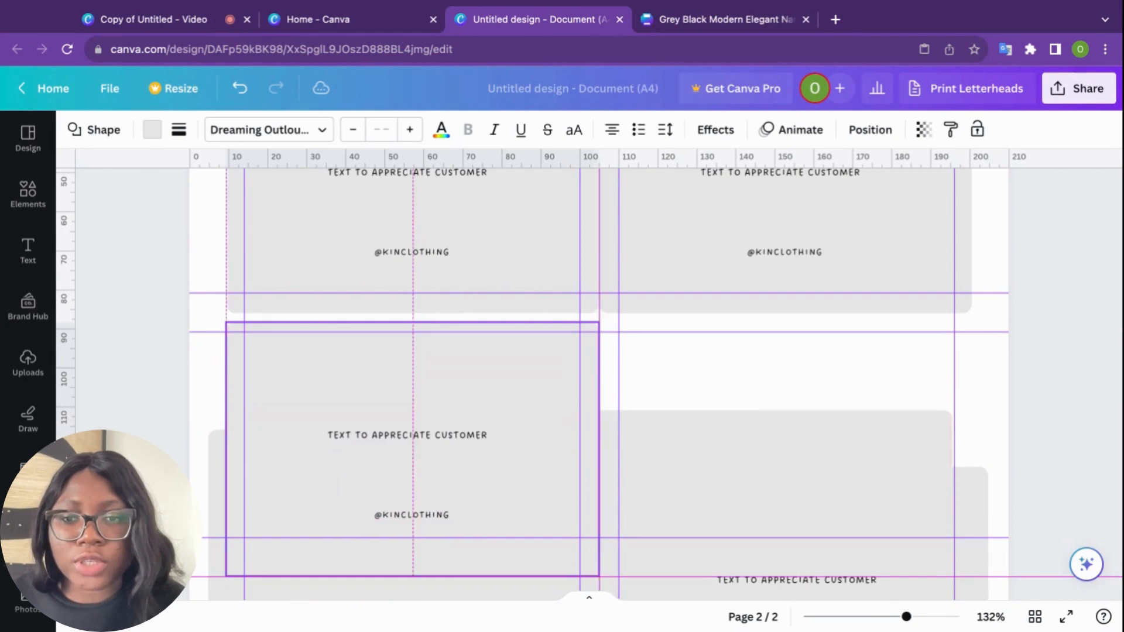
pyautogui.click(755, 455)
pyautogui.moveTo(755, 454); pyautogui.dragTo(774, 367)
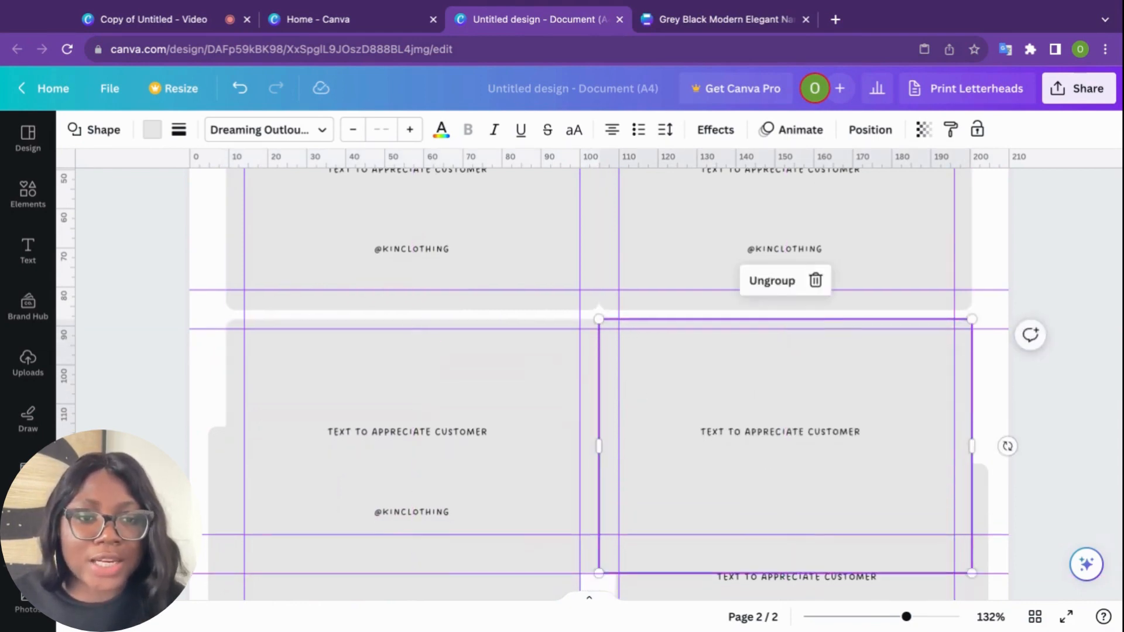
# Fill the two lower rows of page 2 with the remaining appreciation card copies, lined up with the columns above
pyautogui.scroll(-5, 685, 364)
pyautogui.click(499, 335)
pyautogui.moveTo(500, 331); pyautogui.dragTo(517, 586)
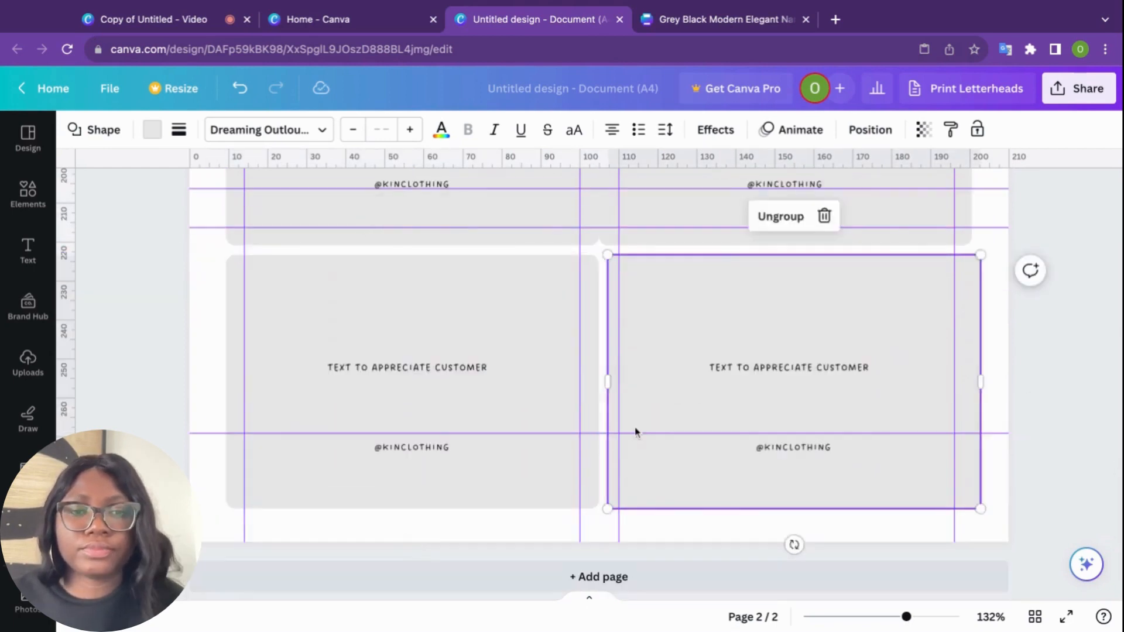
pyautogui.hotkey('shift', 'Left')
# Examine how the cards line up with the guides across page 2 and page 1
pyautogui.scroll(12, 889, 427)
pyautogui.scroll(-3, 888, 427)
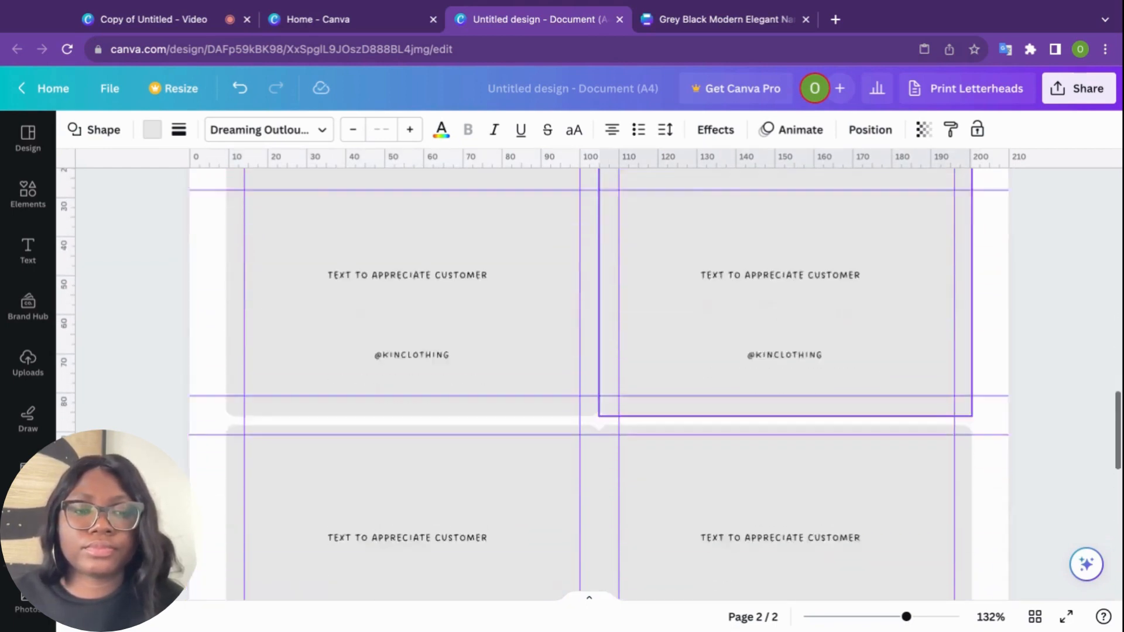
pyautogui.moveTo(906, 616); pyautogui.dragTo(874, 617)
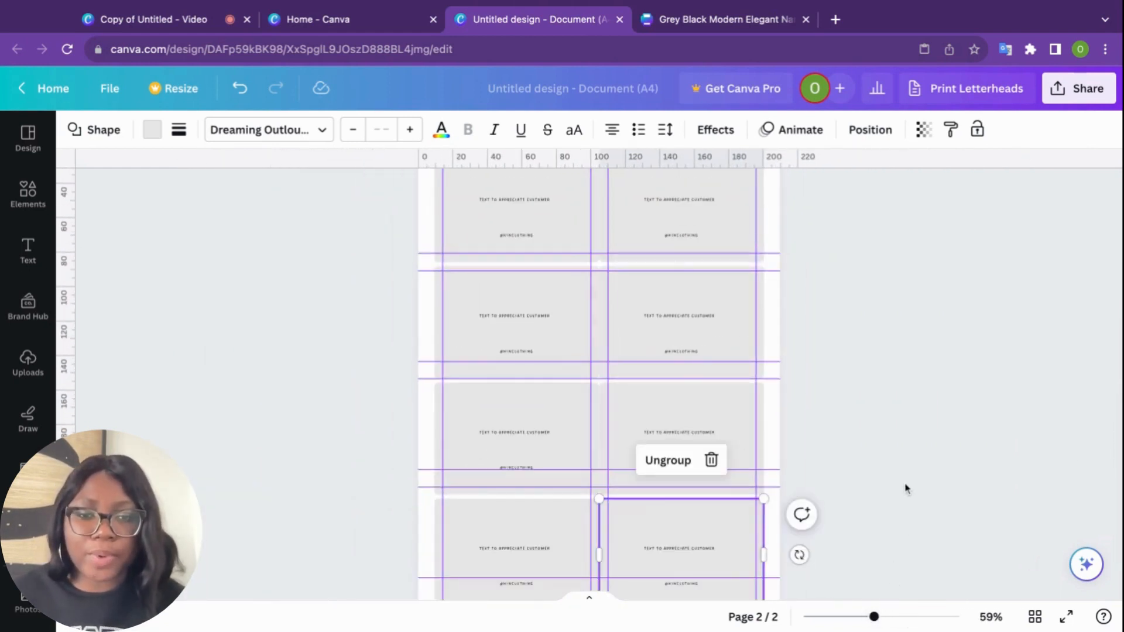
pyautogui.scroll(6, 913, 432)
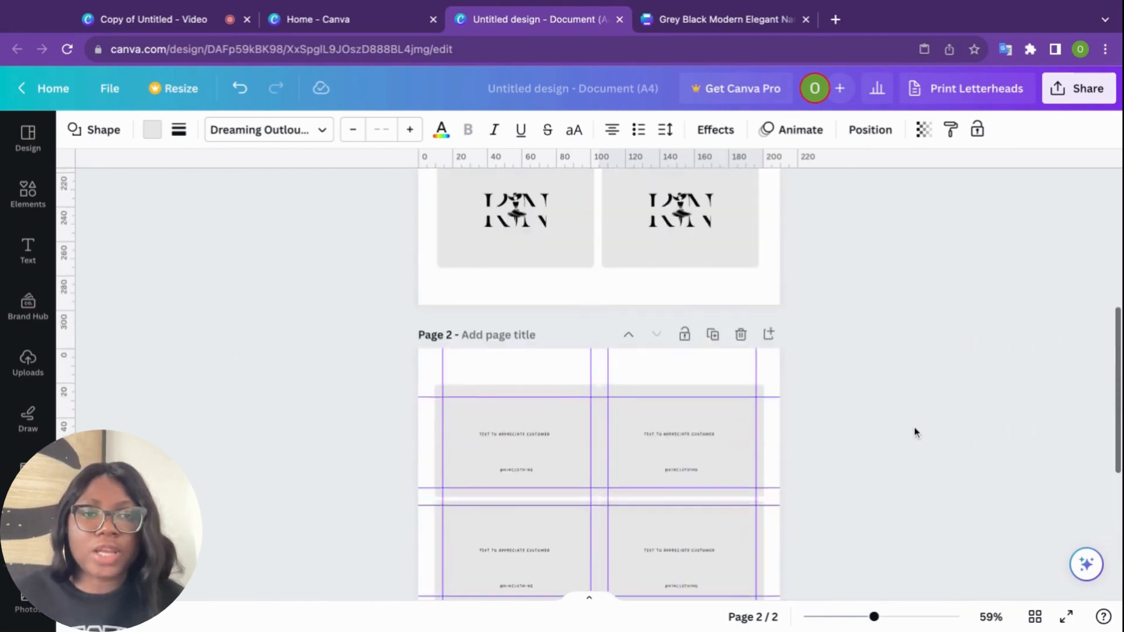
pyautogui.scroll(3, 916, 432)
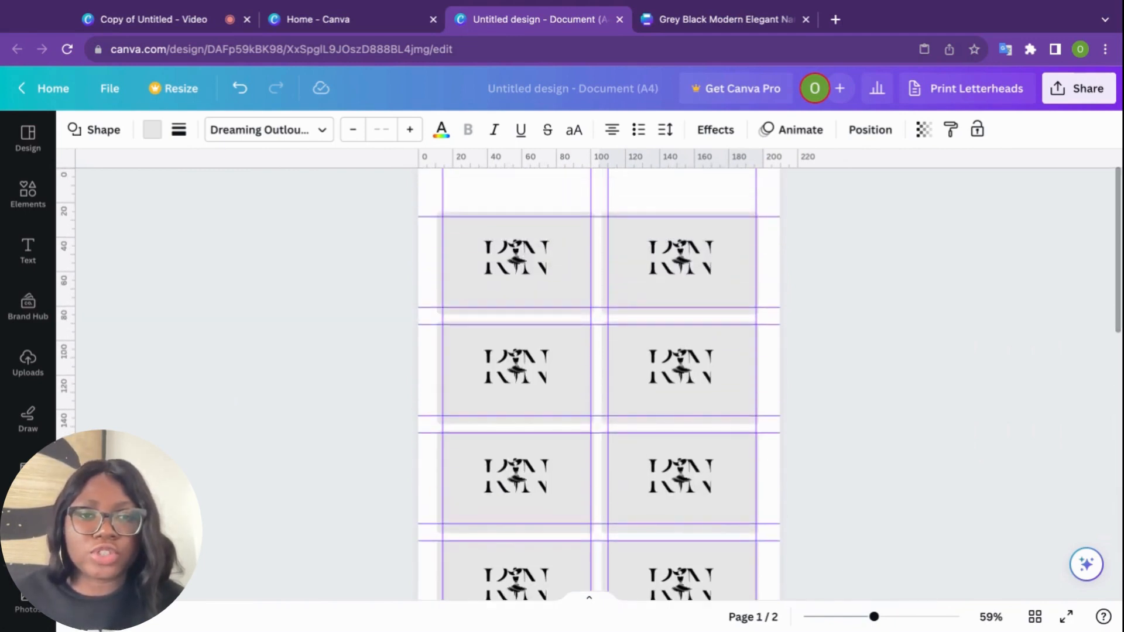
pyautogui.scroll(-8, 681, 507)
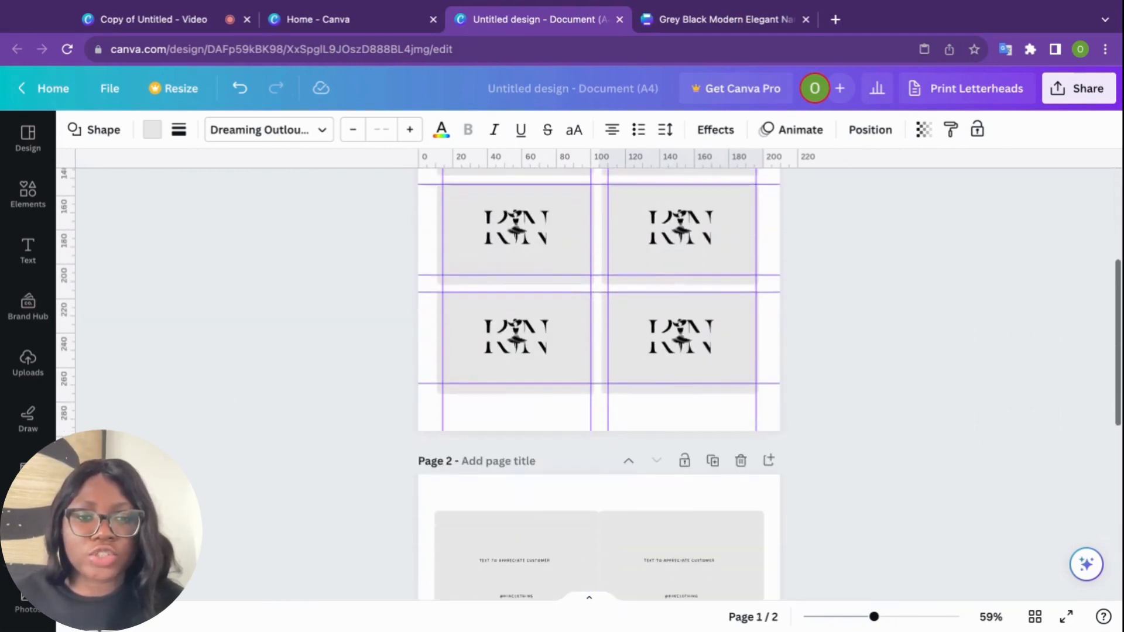
pyautogui.scroll(-2, 681, 506)
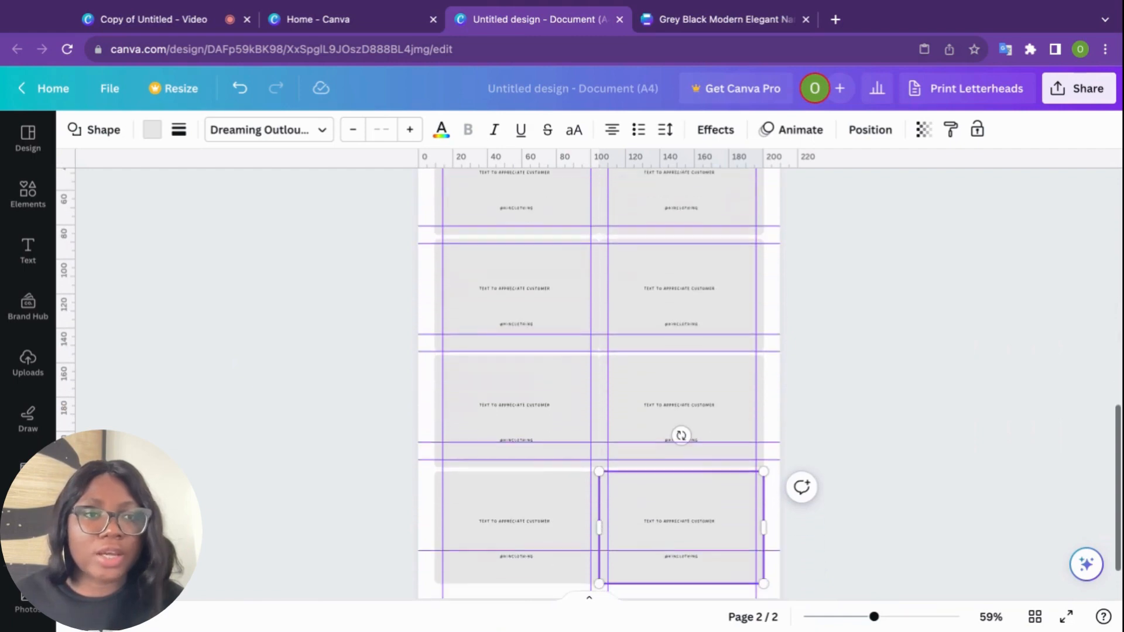
# Open the letterhead print options and review the mockup, the front and back page choices, the paper type and the quantity
pyautogui.click(997, 94)
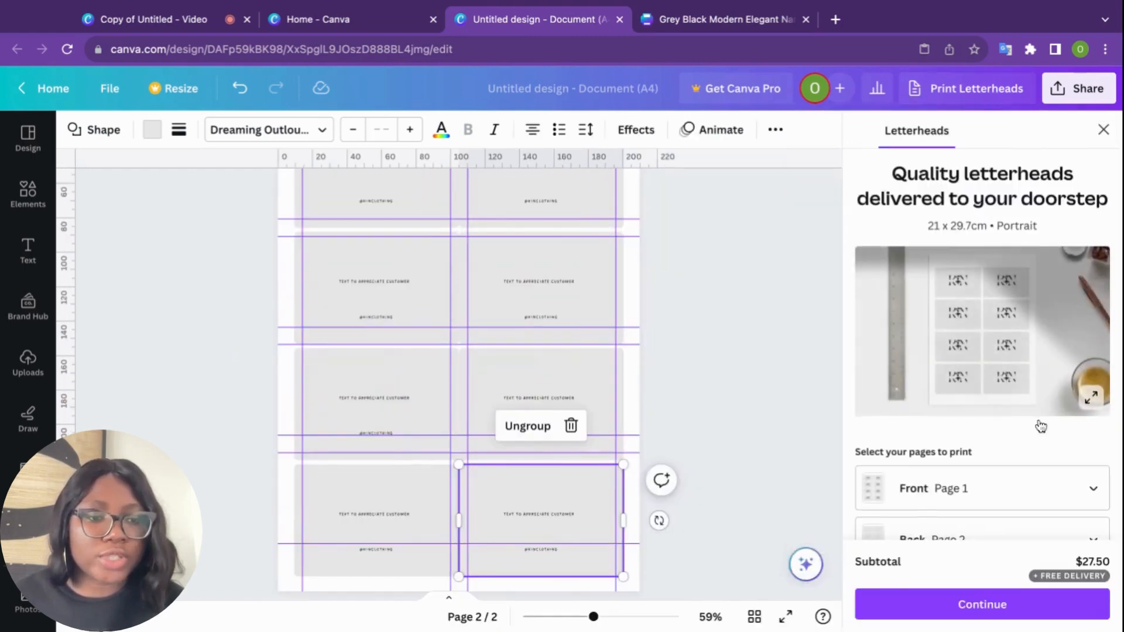
pyautogui.scroll(-2, 1040, 426)
pyautogui.scroll(-4, 1041, 426)
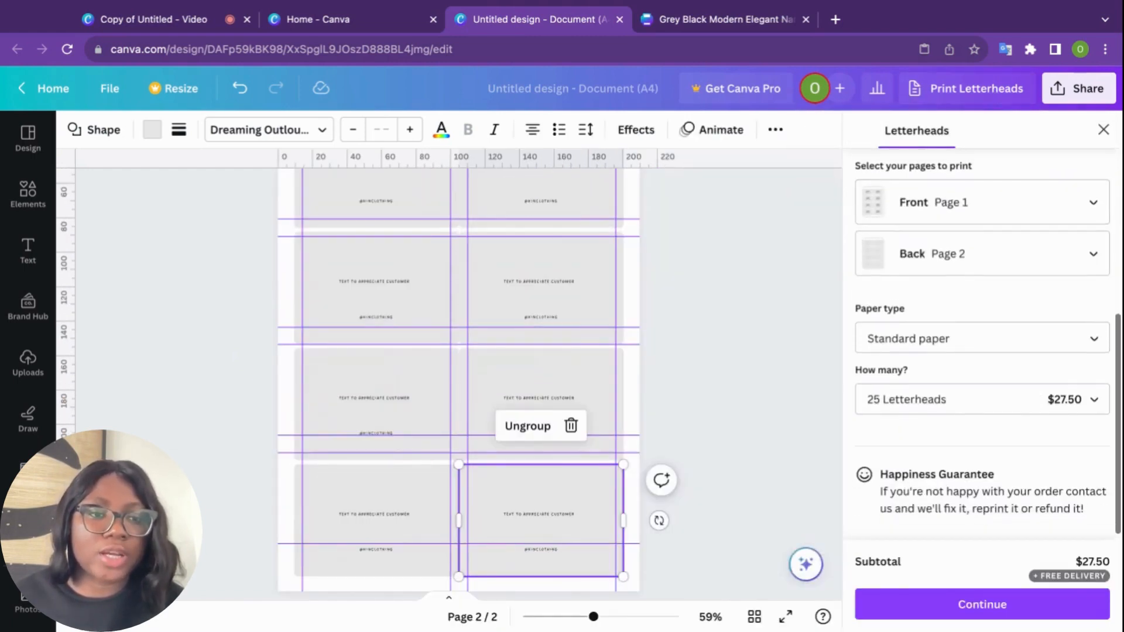
pyautogui.scroll(5, 1041, 425)
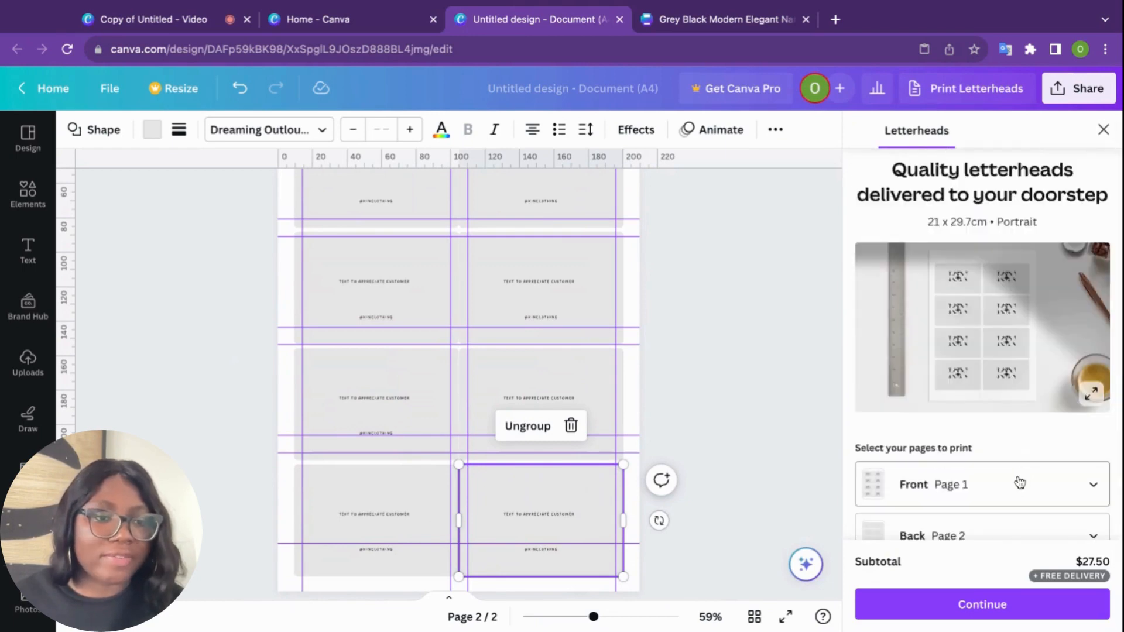
pyautogui.scroll(-3, 1011, 496)
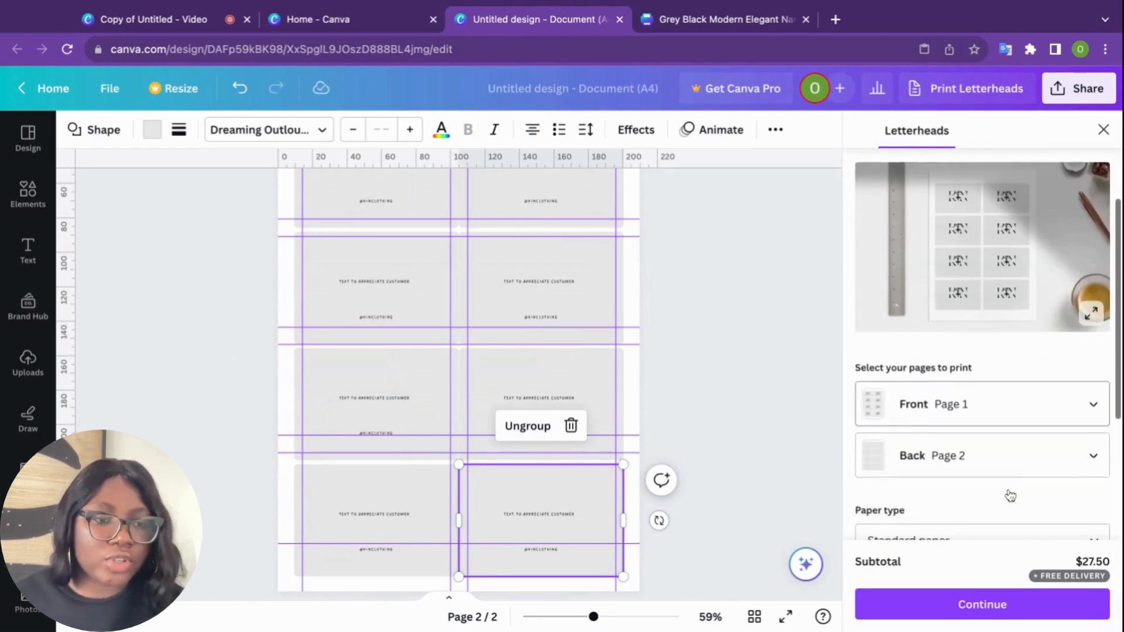
pyautogui.click(1013, 425)
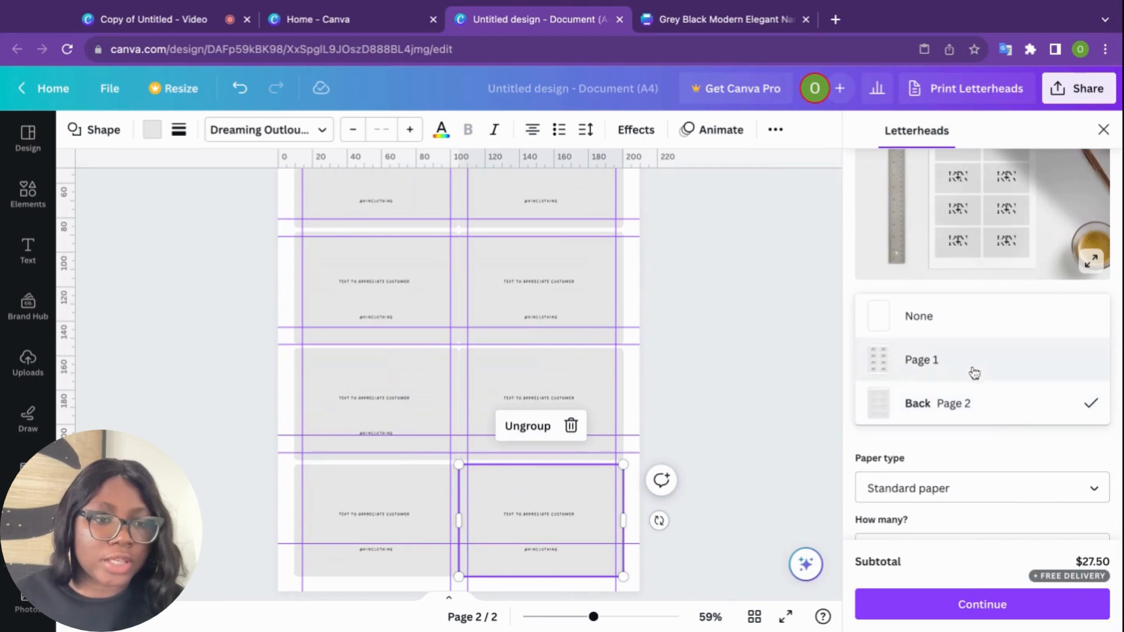
pyautogui.click(835, 377)
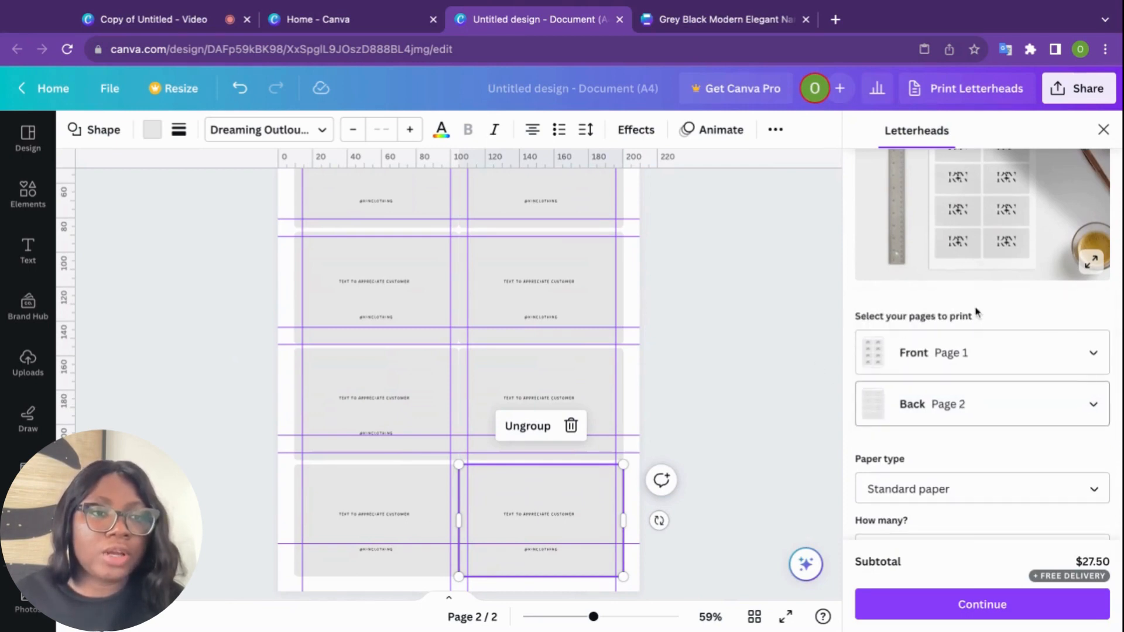
pyautogui.scroll(4, 976, 314)
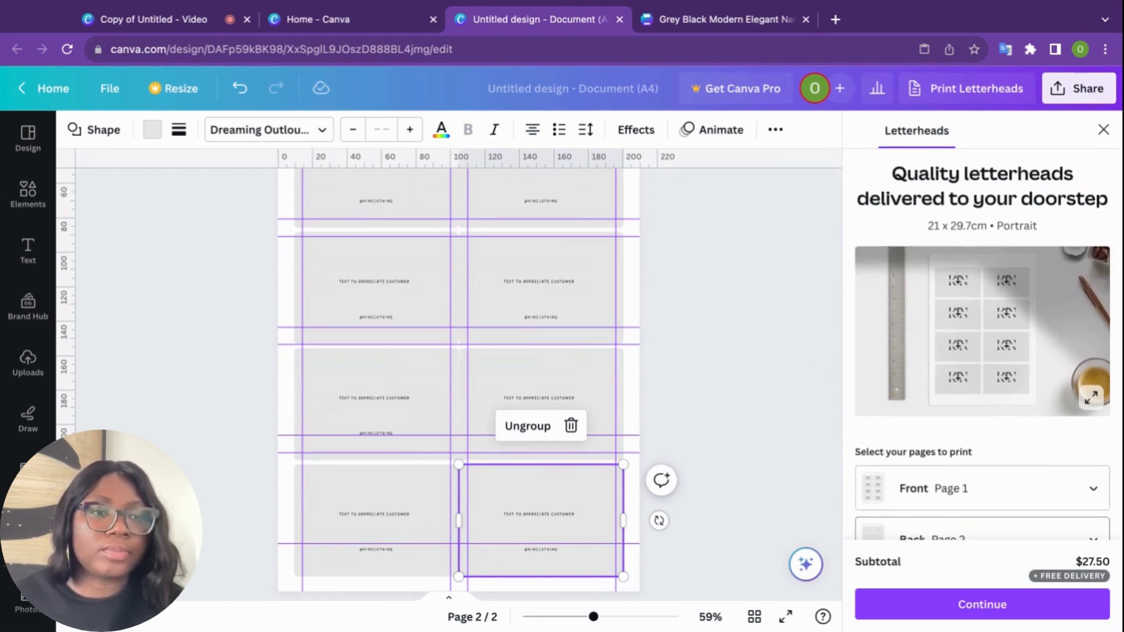
# Enlarge the letterhead mockup to inspect the printed card layout, and close the mockup and the print options
pyautogui.scroll(-1, 983, 311)
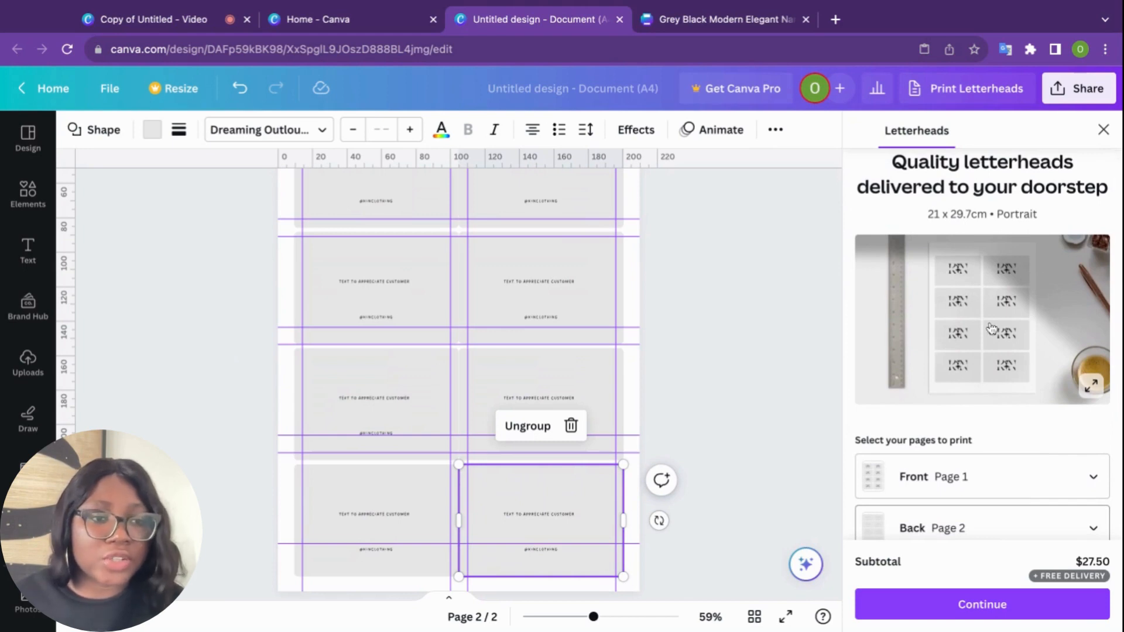
pyautogui.click(1096, 396)
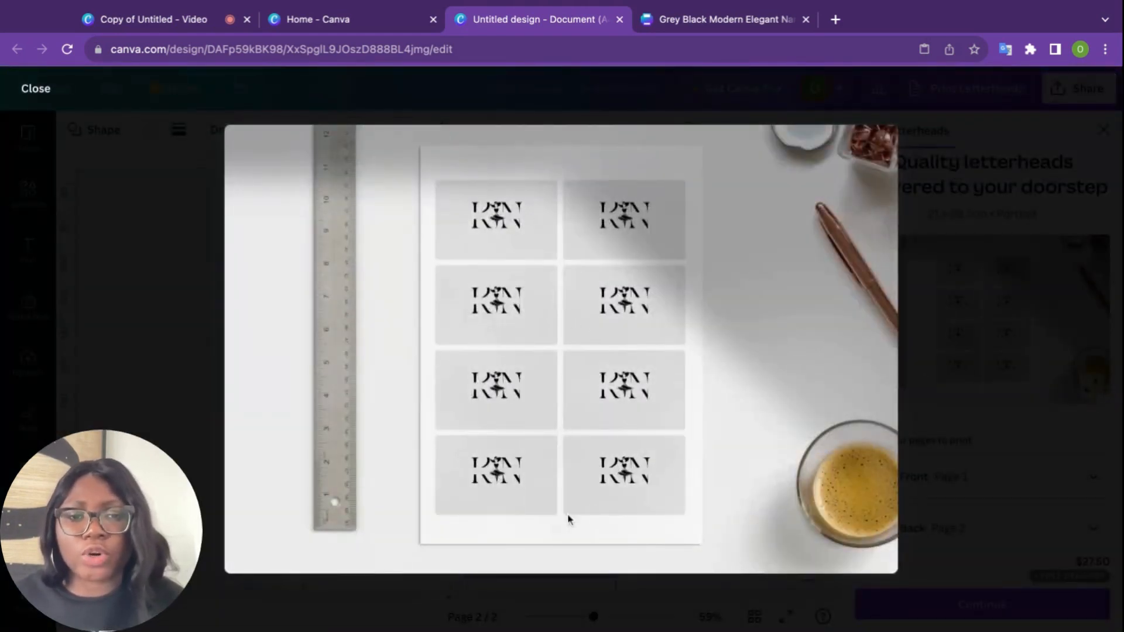
pyautogui.click(37, 89)
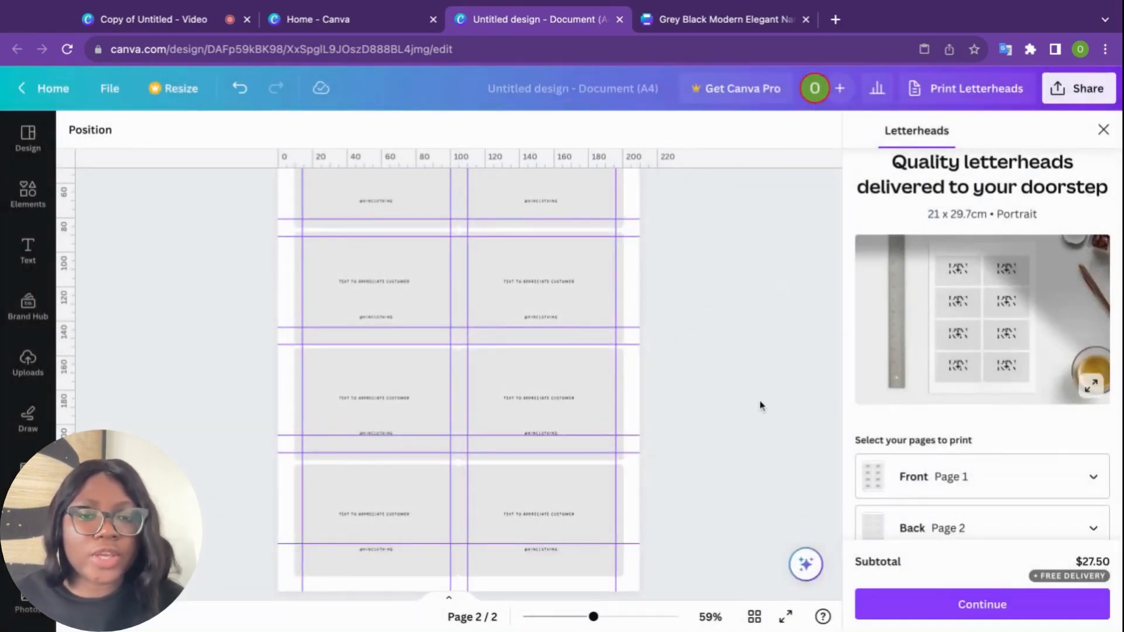
pyautogui.scroll(8, 760, 405)
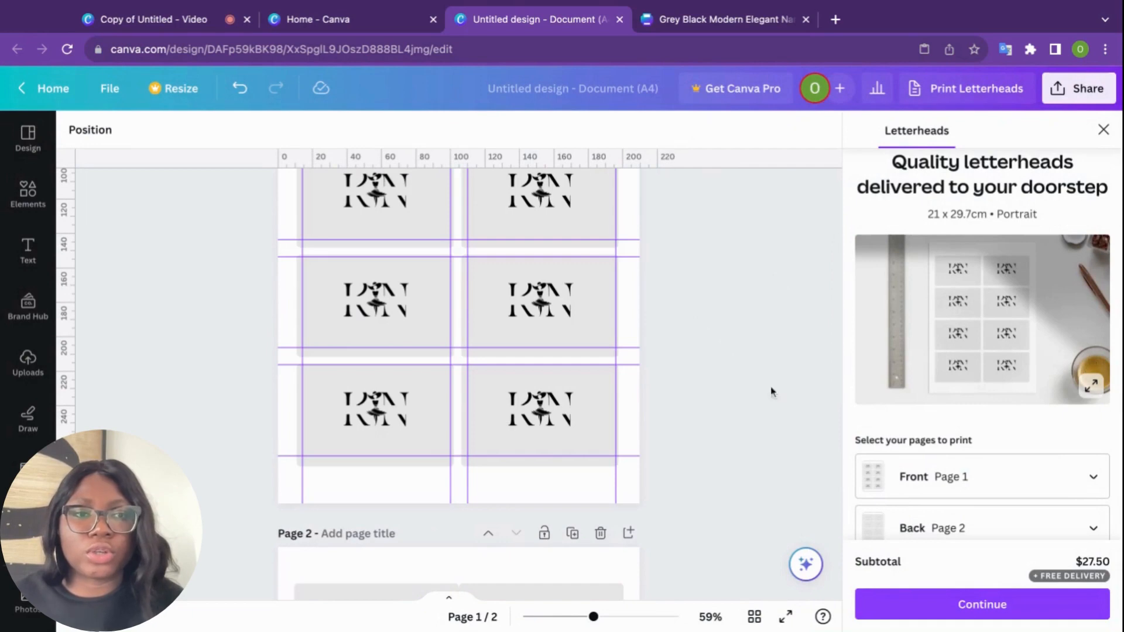
pyautogui.click(1103, 130)
# Replace the appreciation text on page 2's first card in the top row with "You are a beautiful queen"
pyautogui.scroll(-8, 851, 333)
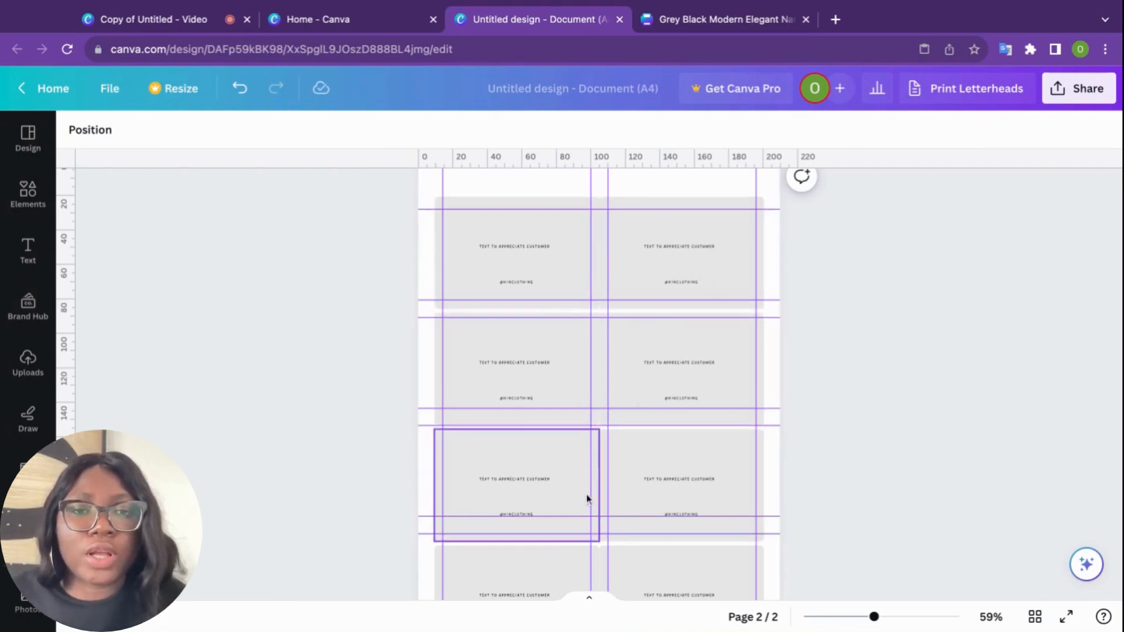
pyautogui.click(541, 246)
pyautogui.click(541, 246)
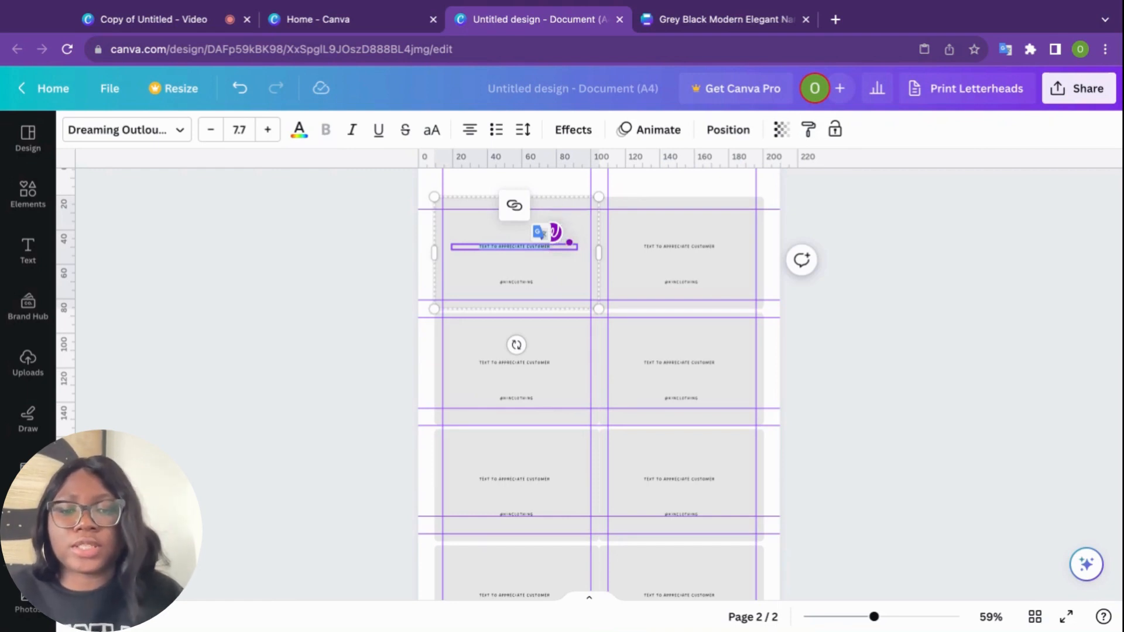
pyautogui.press('BackSpace')
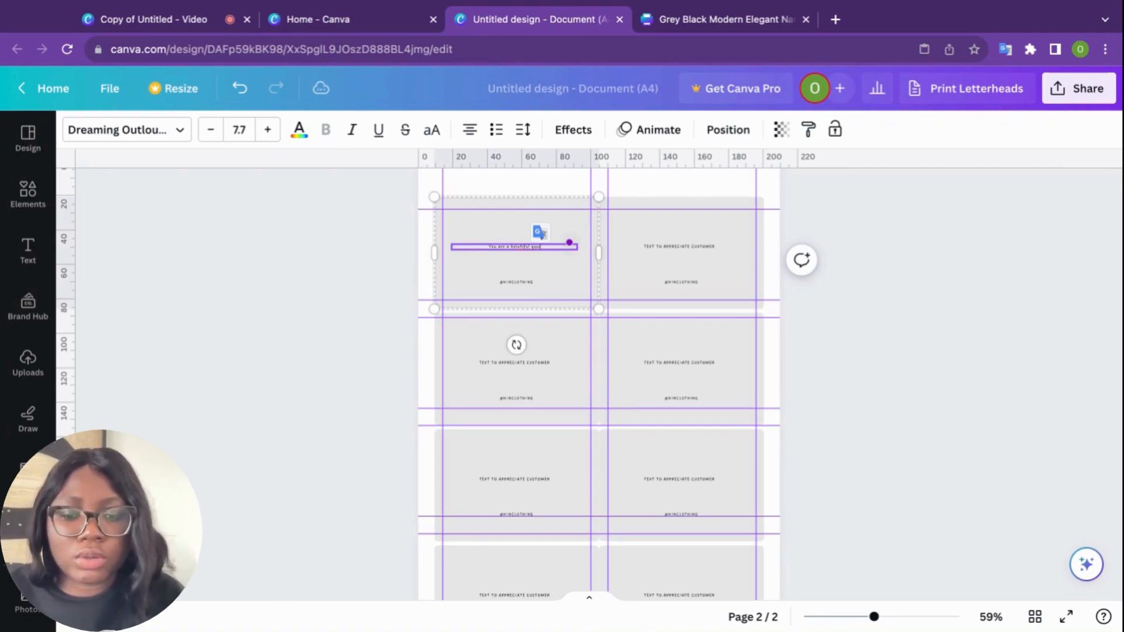
pyautogui.write('n.')
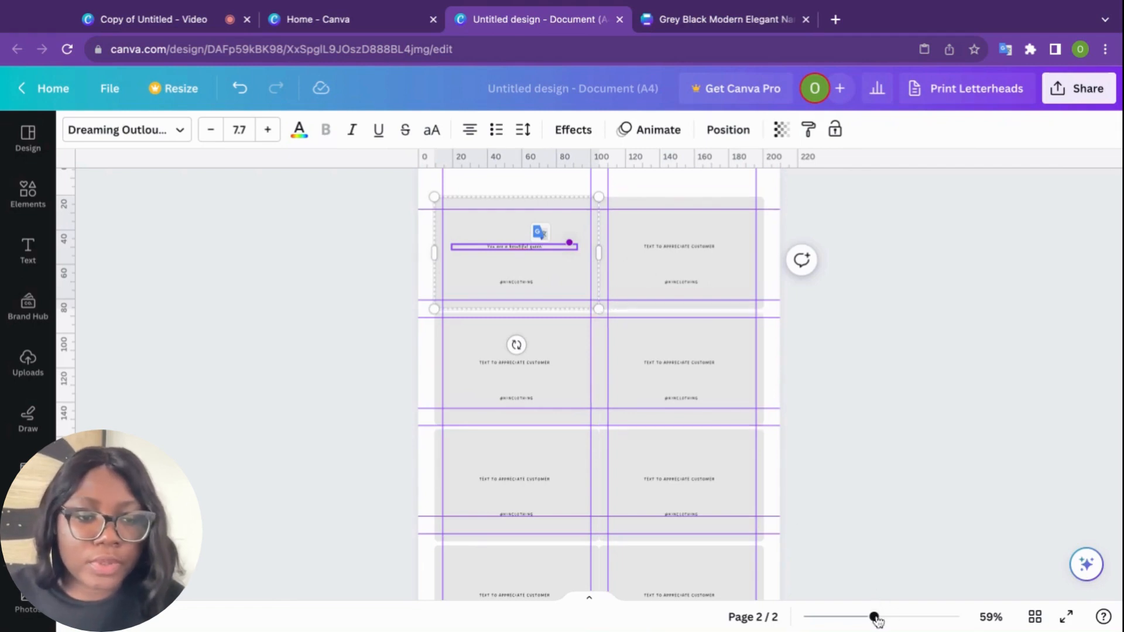
pyautogui.moveTo(875, 617); pyautogui.dragTo(895, 617)
pyautogui.scroll(1, 998, 389)
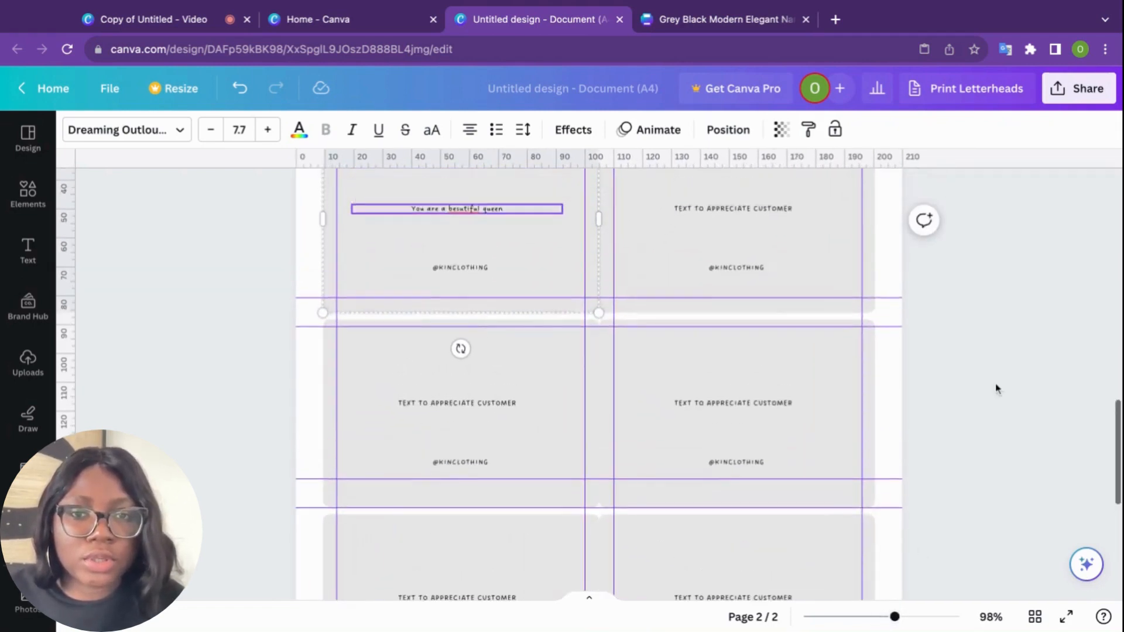
pyautogui.scroll(2, 998, 389)
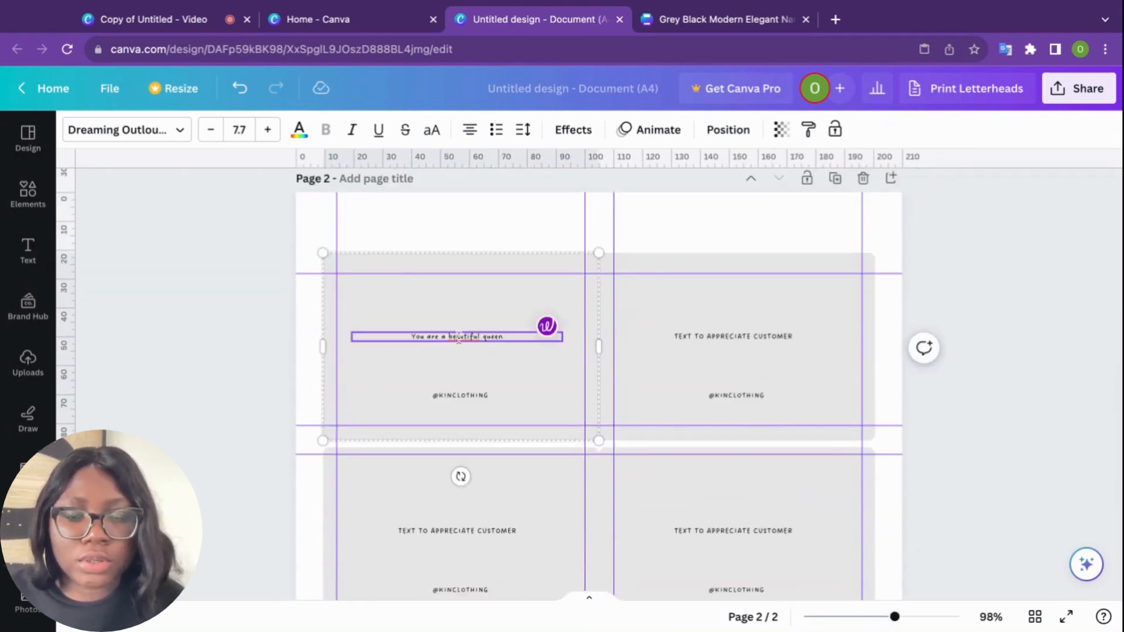
pyautogui.write('a')
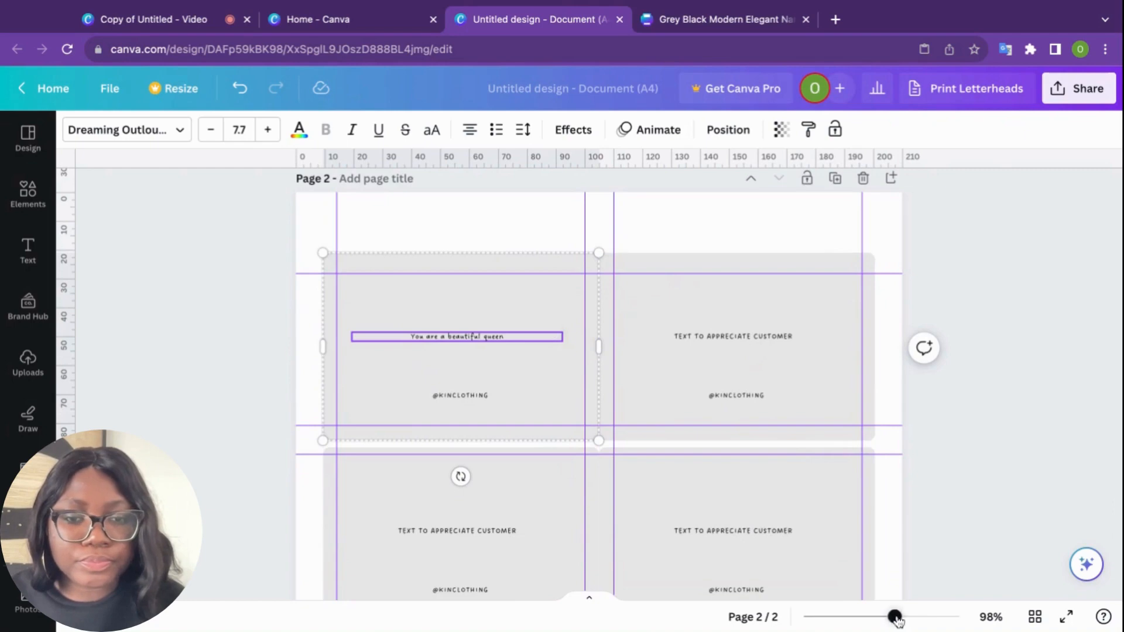
# Replace the appreciation text on the right card of page 2's first row with filler letters starting "VJHDKJCHSD"
pyautogui.moveTo(896, 618); pyautogui.dragTo(918, 618)
pyautogui.doubleClick(916, 303)
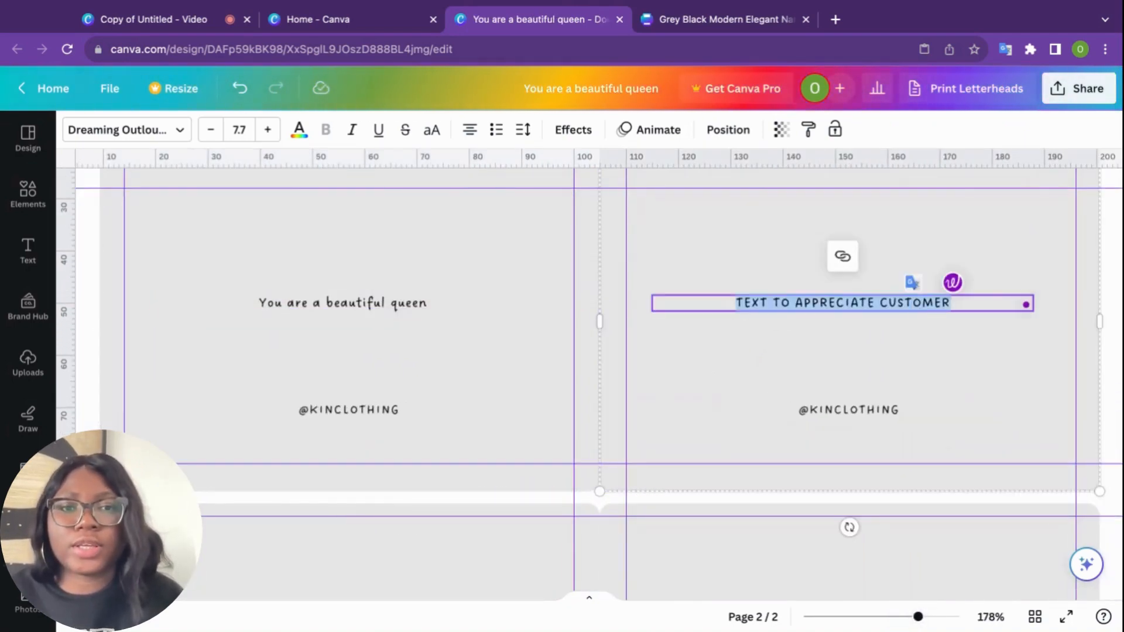
pyautogui.write('VJHDKJCHSDJHVBSDKVHKVJSD')
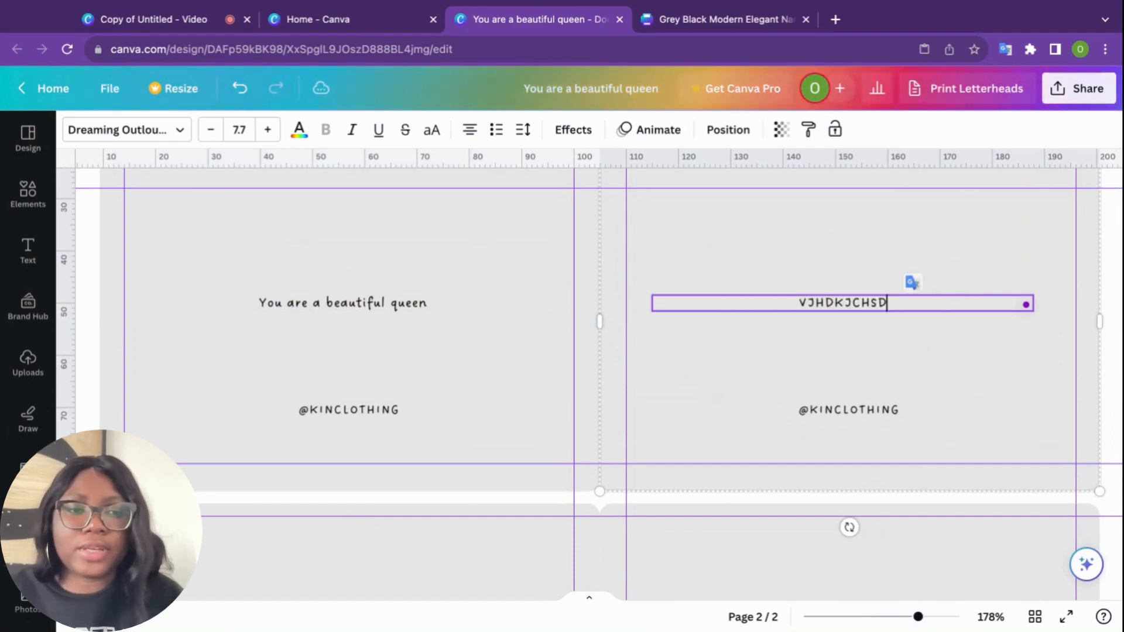
# Replace the second-row appreciation texts with filler: "JBDSKJCHSDLKVBJSNCLSKCS" on the right card and "BJHBCKJNSDKLCSDNBCKKDS" on the left card
pyautogui.scroll(-4, 867, 323)
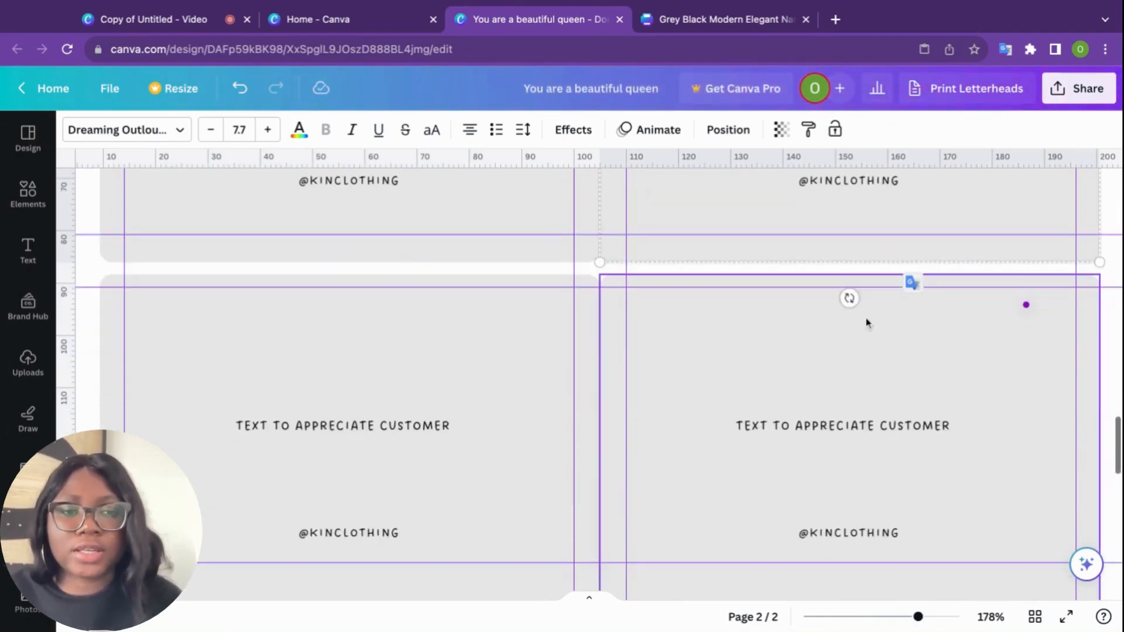
pyautogui.click(834, 426)
pyautogui.doubleClick(831, 425)
pyautogui.write('JBDKKJCHSDLKVBJSNCLSKCS')
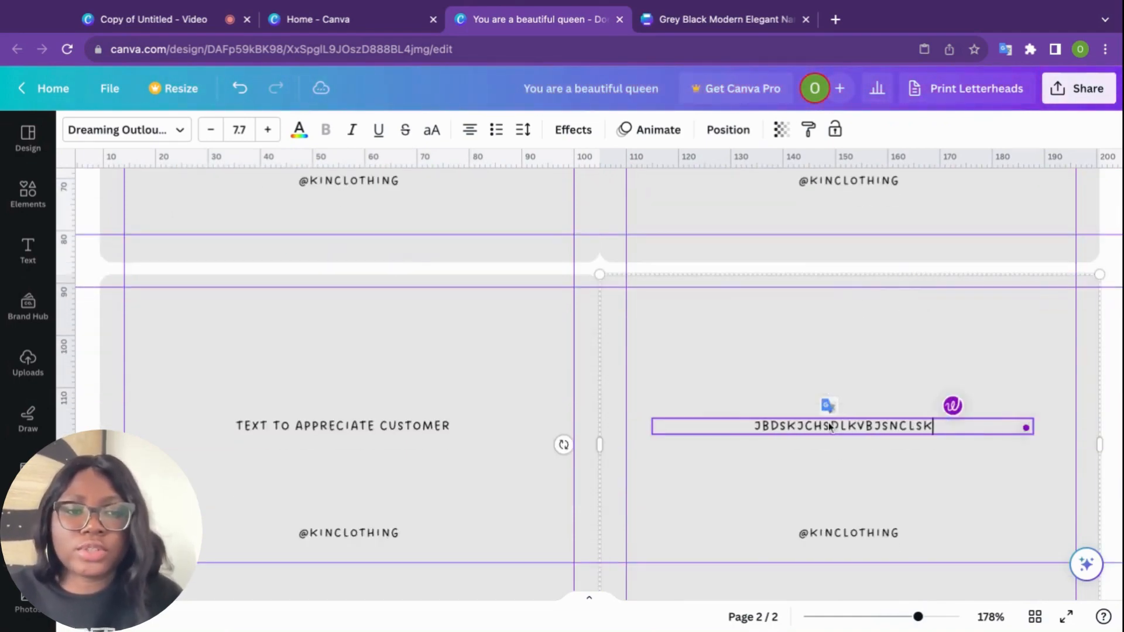
pyautogui.click(419, 430)
pyautogui.doubleClick(420, 430)
pyautogui.write('BJHBCKJNSDKLCSDNBCKKDS')
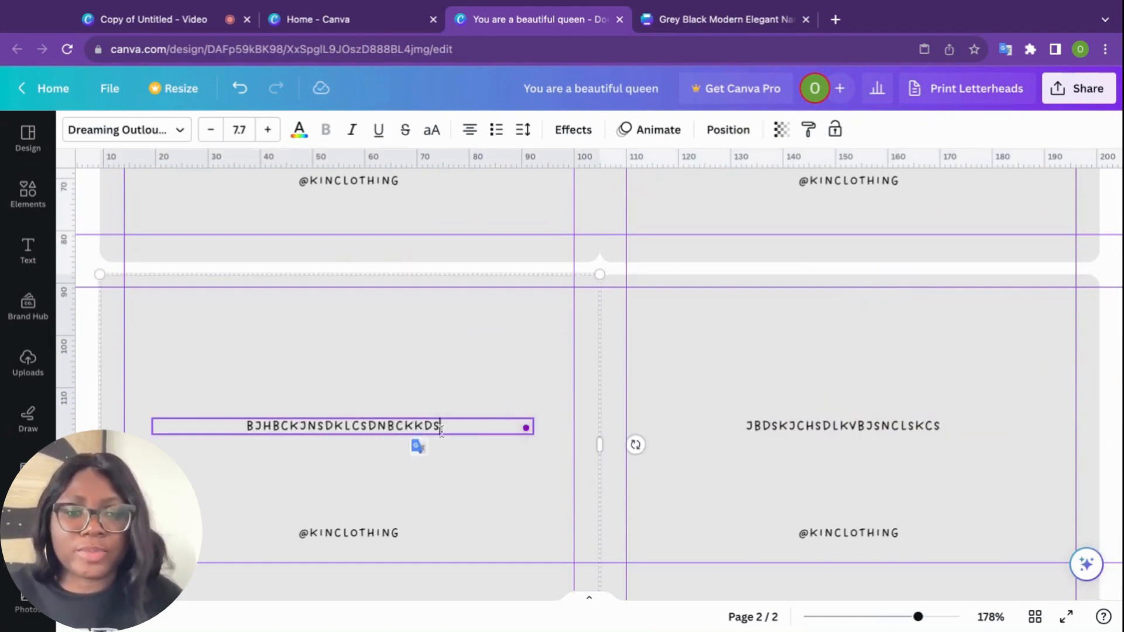
# Examine the edited message cards on page 2 and the logo cards on page 1 at 59% zoom
pyautogui.scroll(-1, 549, 461)
pyautogui.scroll(-4, 549, 462)
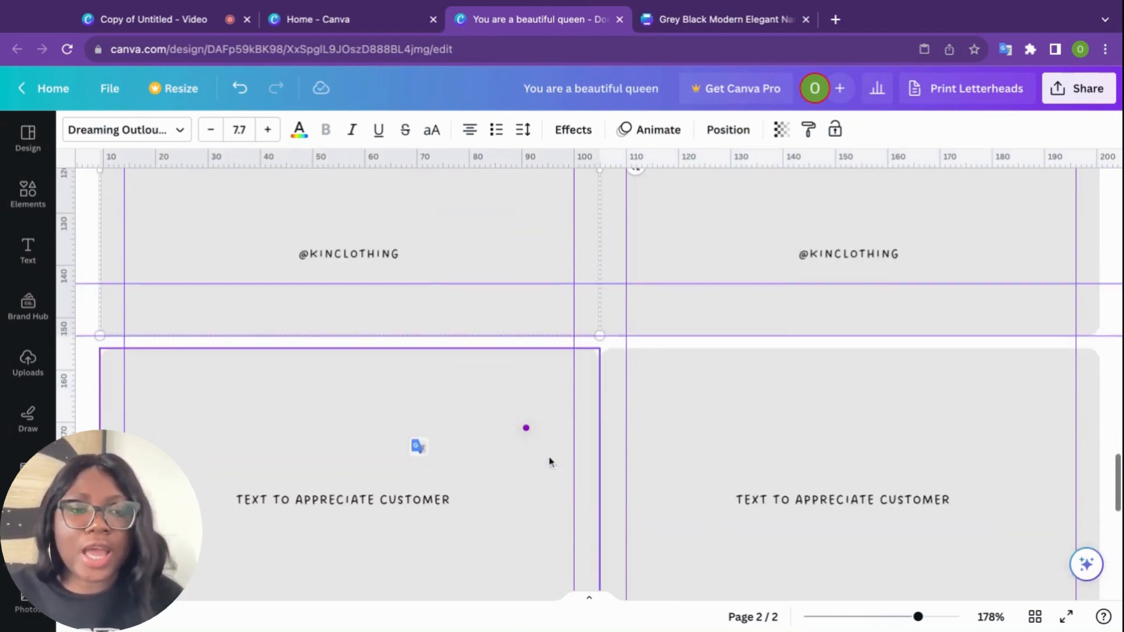
pyautogui.moveTo(918, 617); pyautogui.dragTo(874, 617)
pyautogui.scroll(2, 935, 401)
pyautogui.scroll(3, 935, 402)
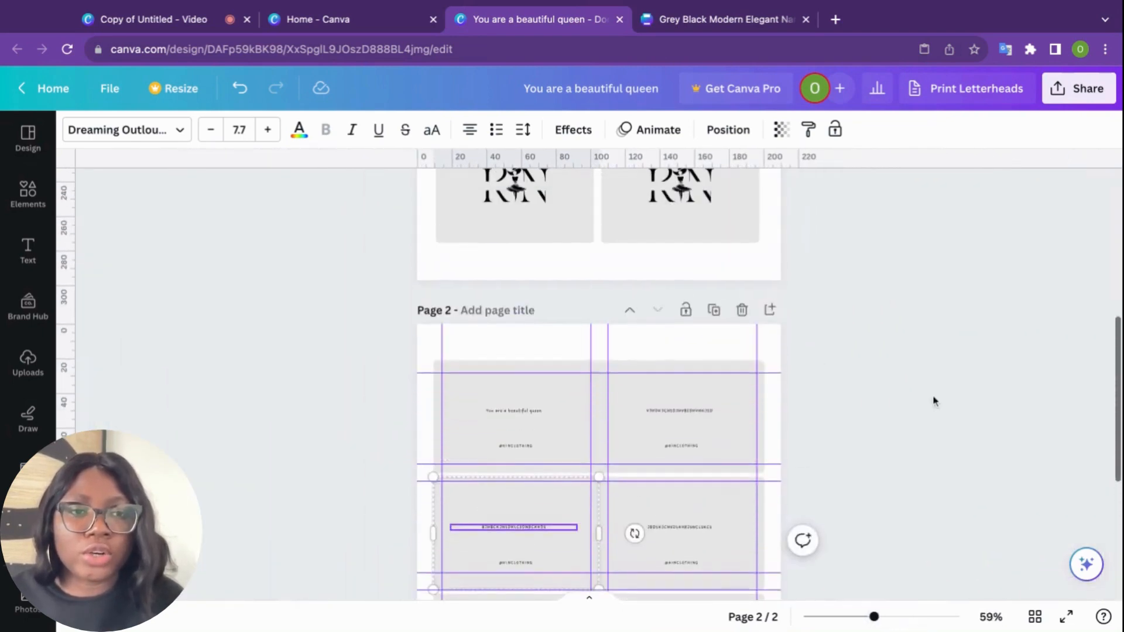
pyautogui.scroll(2, 1025, 196)
pyautogui.scroll(5, 1028, 196)
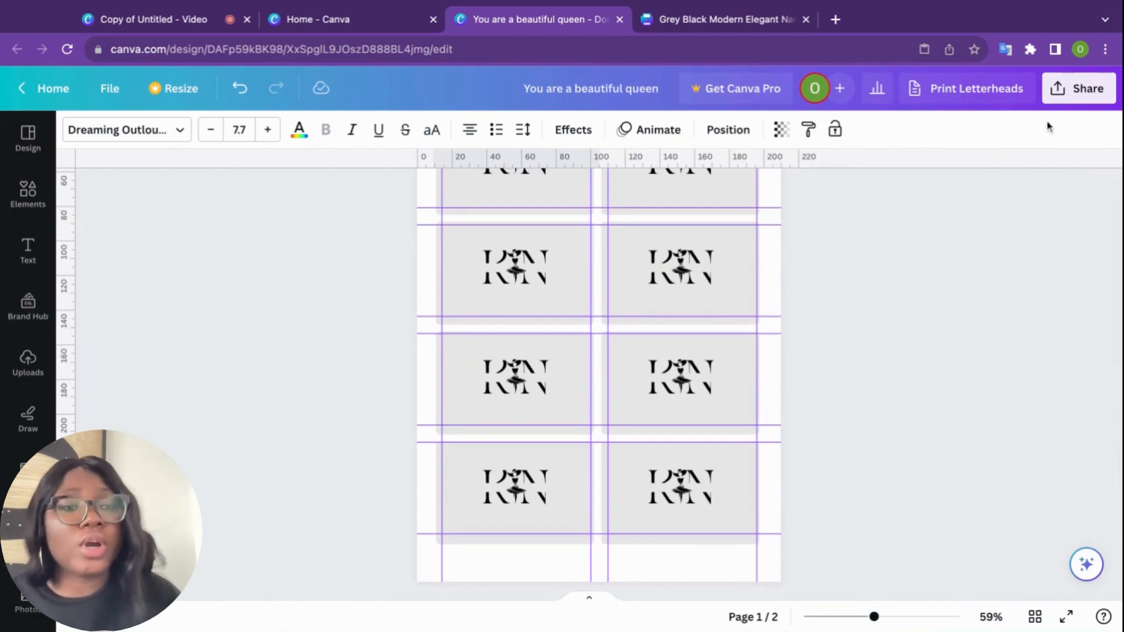
# Review the letterhead print quantities and prices from 25 to 1,000, compare them with the page layout, and close the print options
pyautogui.click(996, 88)
pyautogui.scroll(-4, 994, 321)
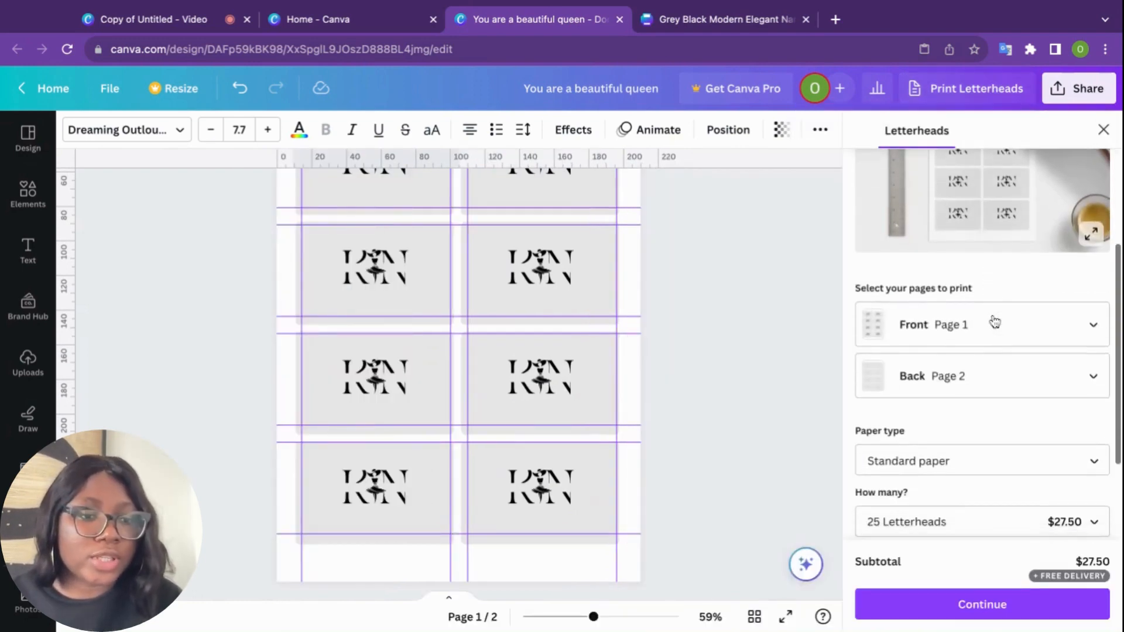
pyautogui.click(986, 409)
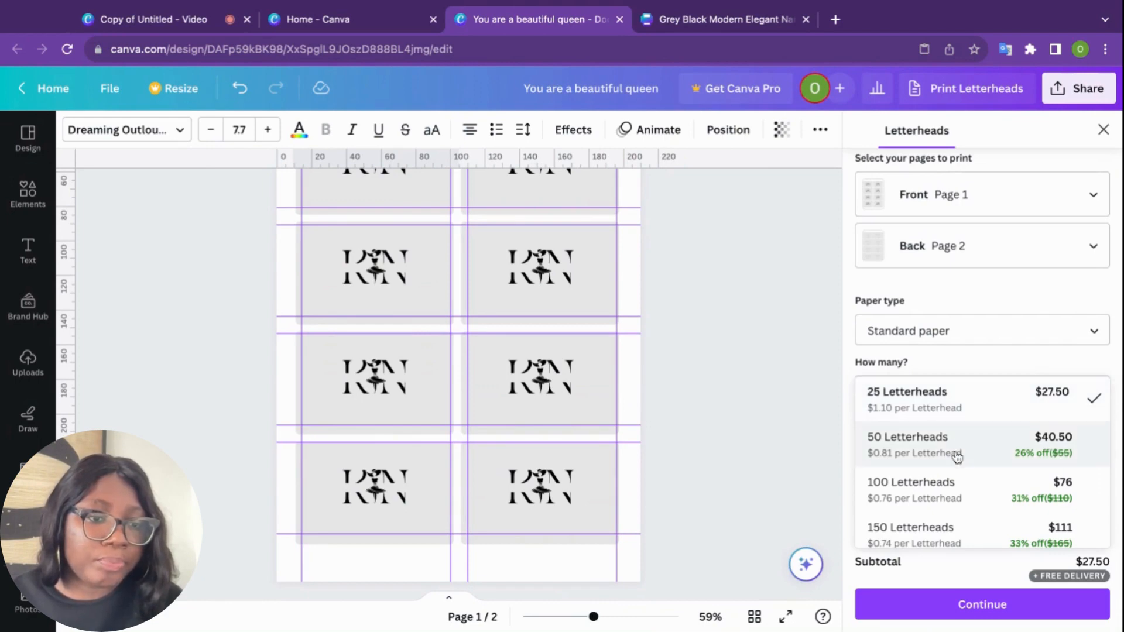
pyautogui.scroll(-4, 955, 457)
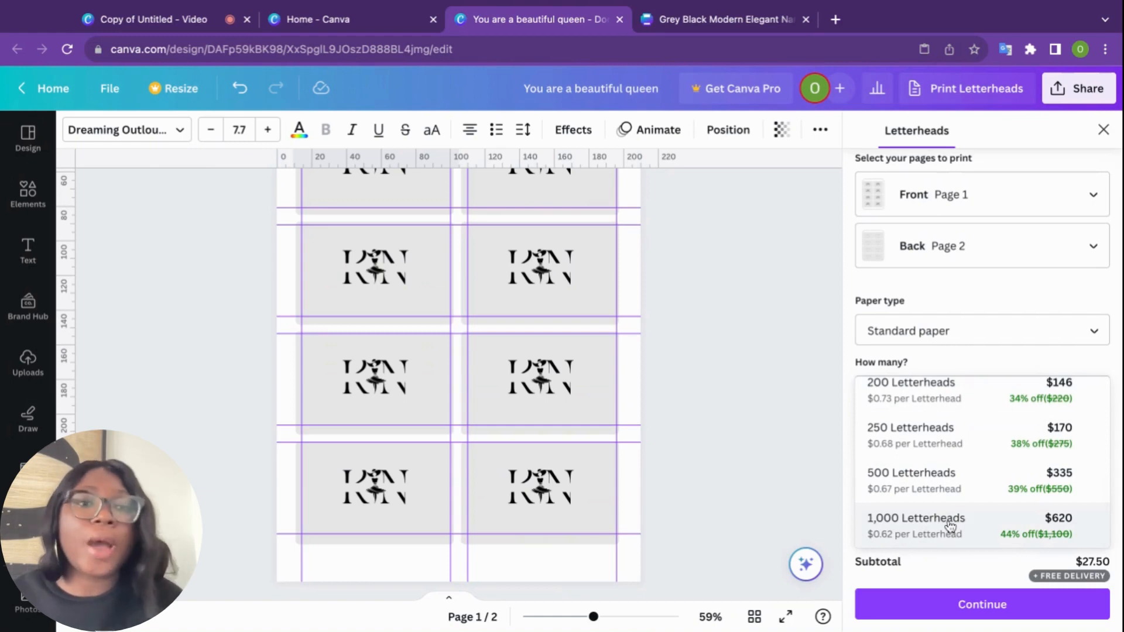
pyautogui.scroll(4, 960, 451)
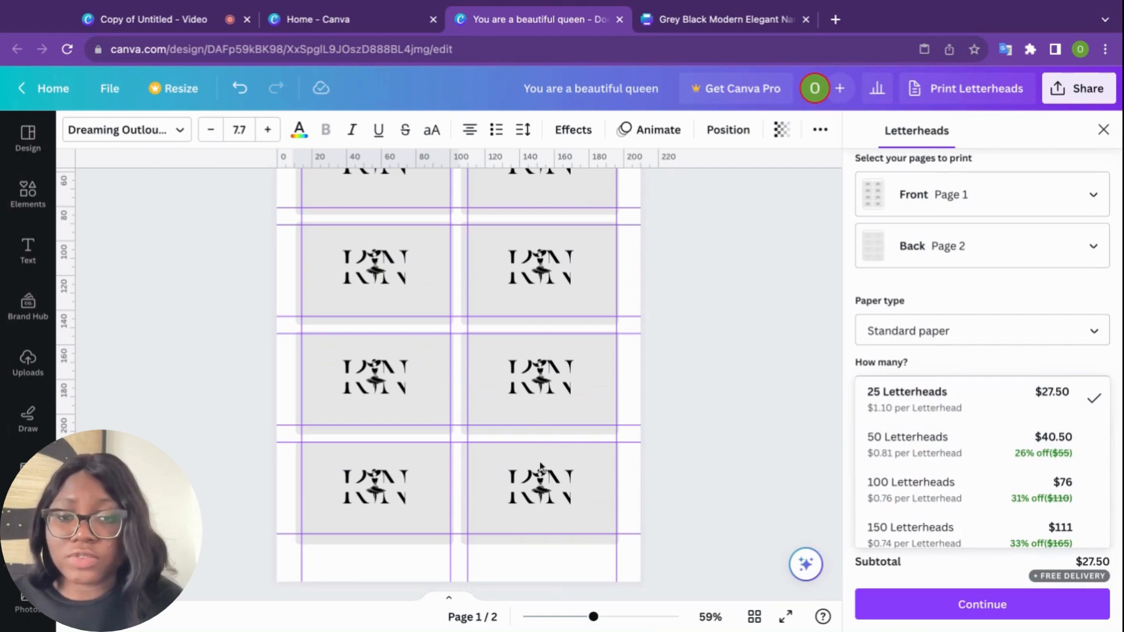
pyautogui.scroll(-10, 718, 450)
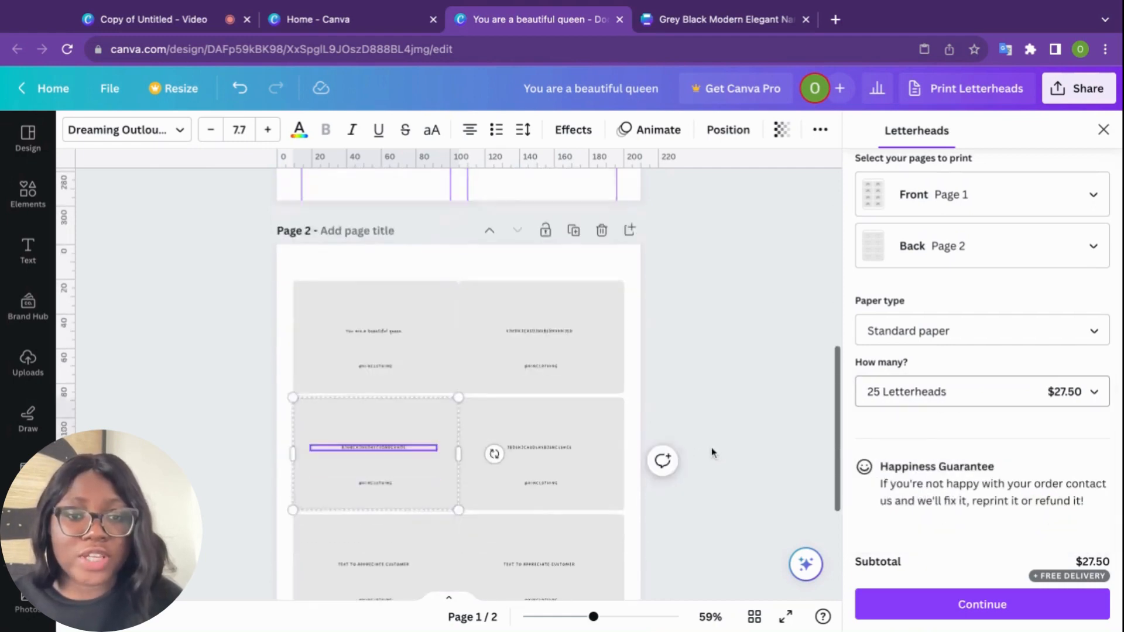
pyautogui.scroll(3, 662, 446)
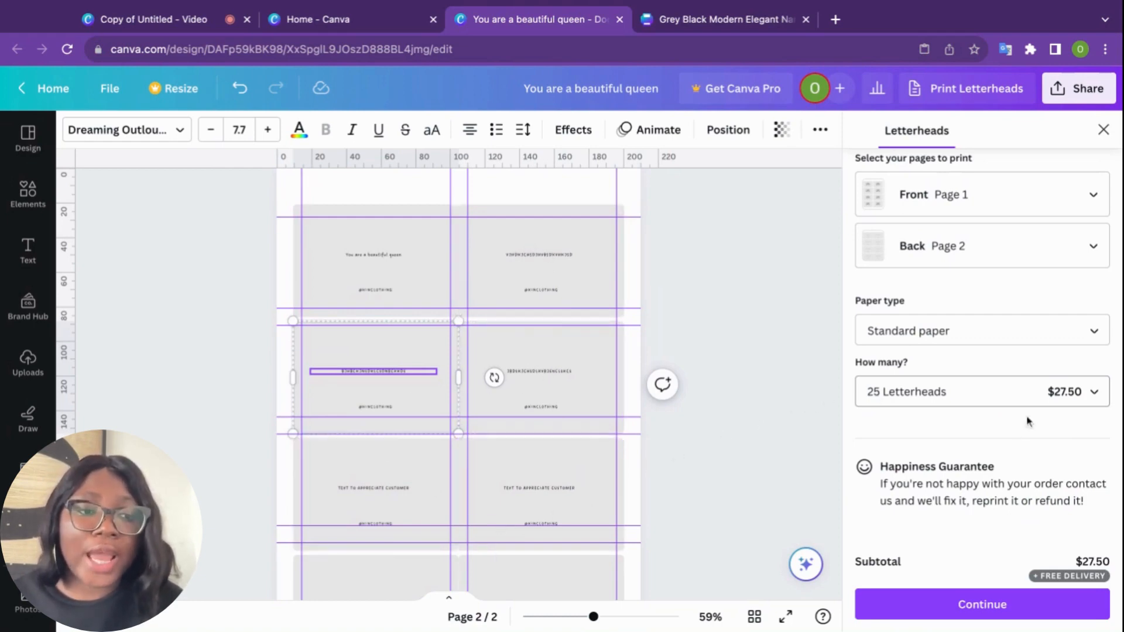
pyautogui.click(1104, 131)
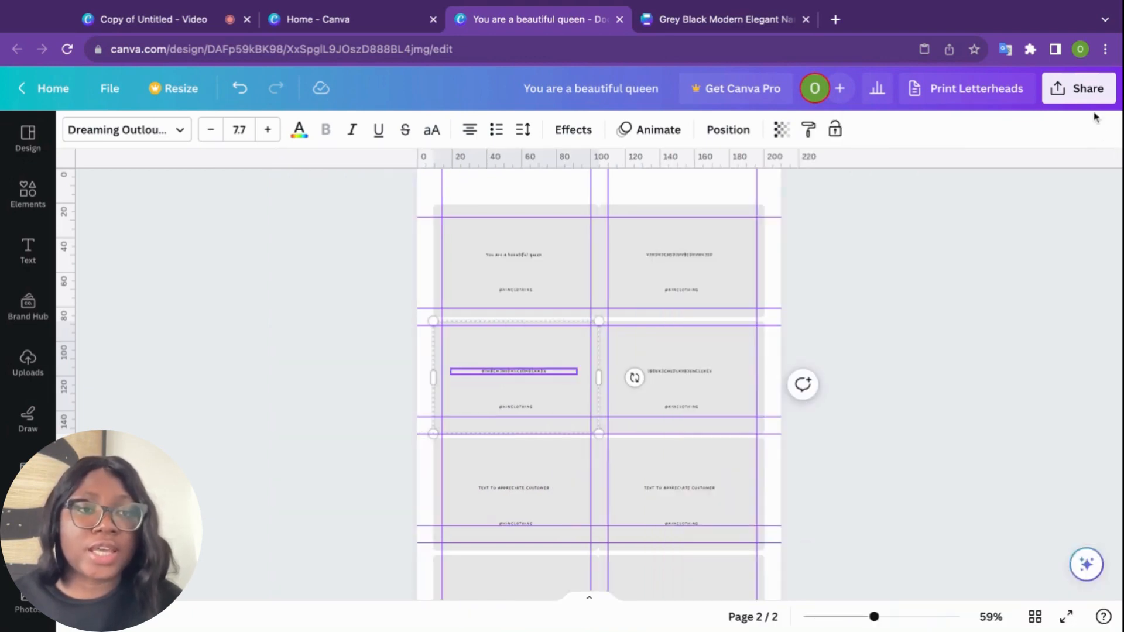
# Open the design's download settings and set the file type to PDF Print
pyautogui.click(1083, 94)
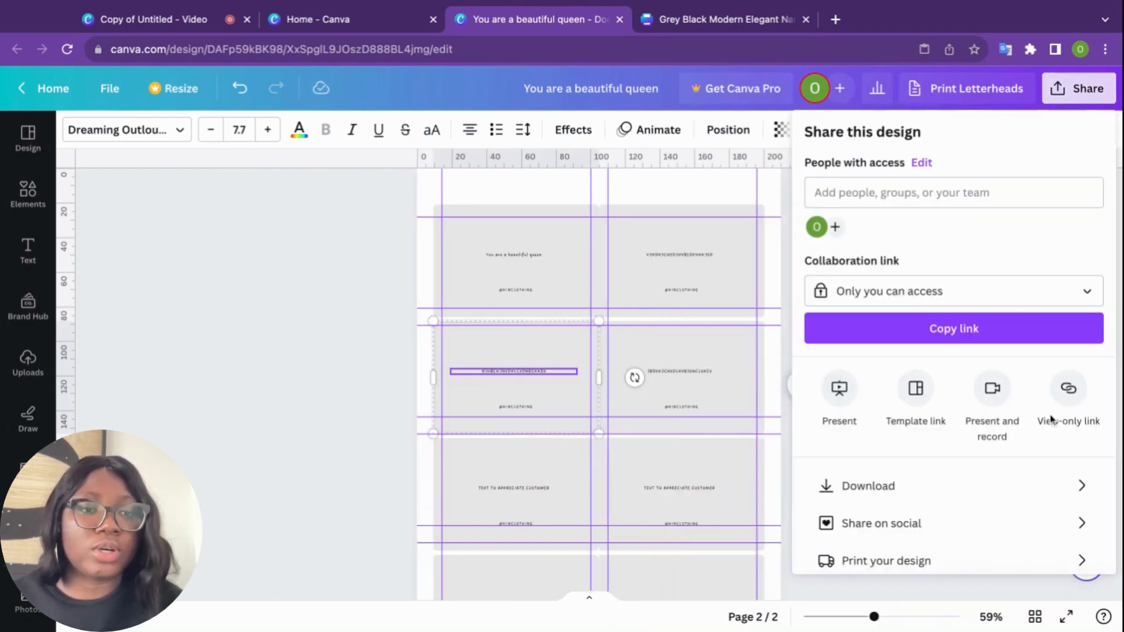
pyautogui.click(968, 498)
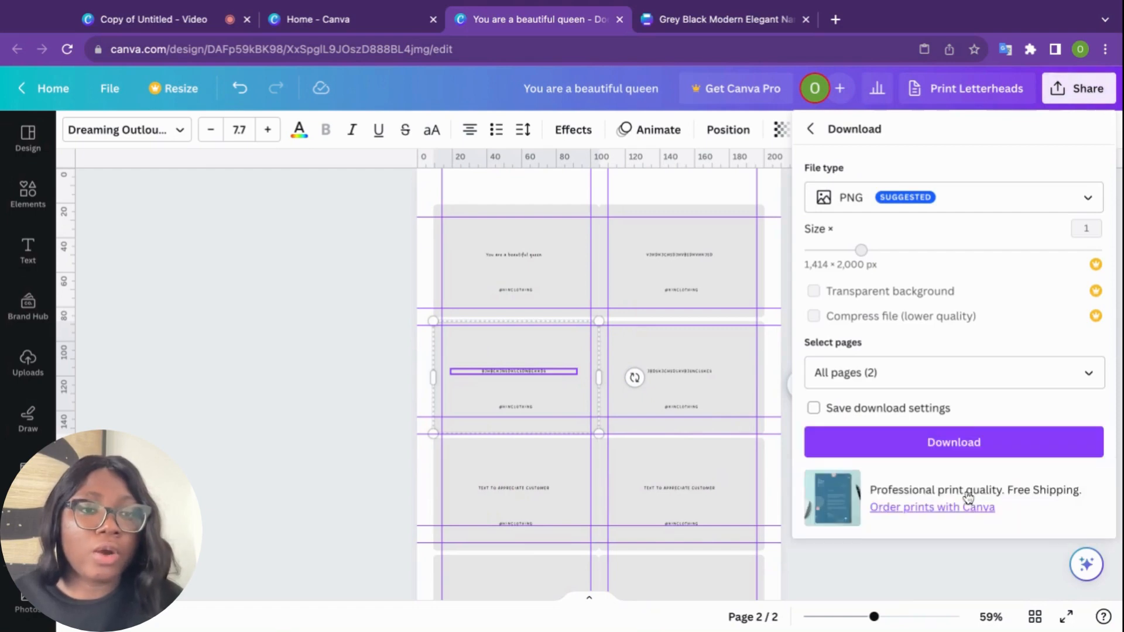
pyautogui.click(1024, 209)
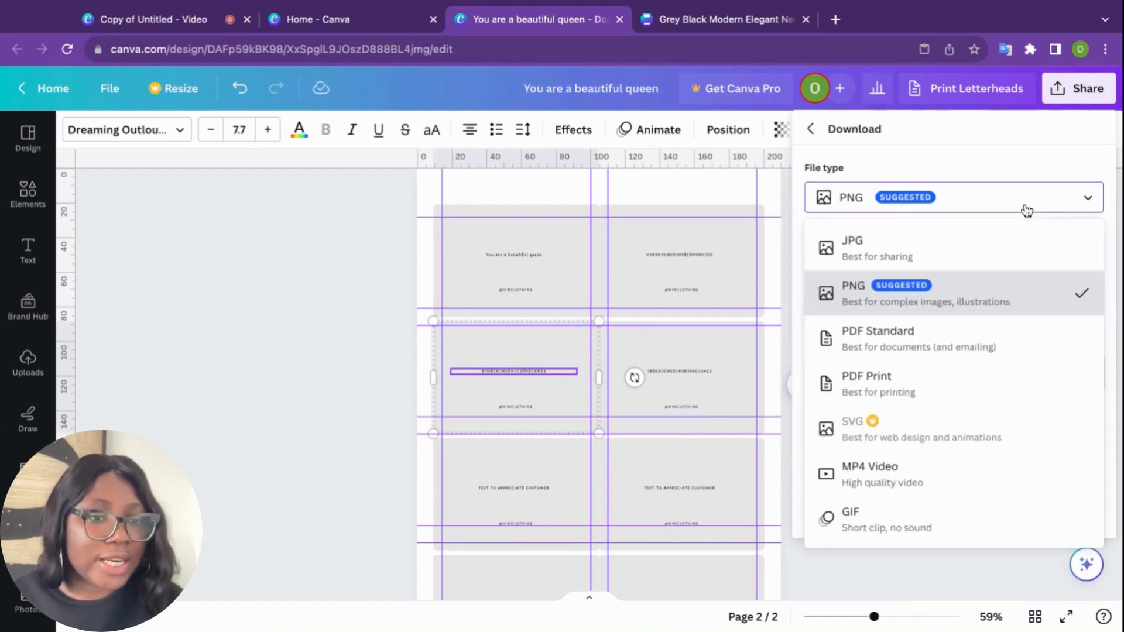
pyautogui.click(962, 393)
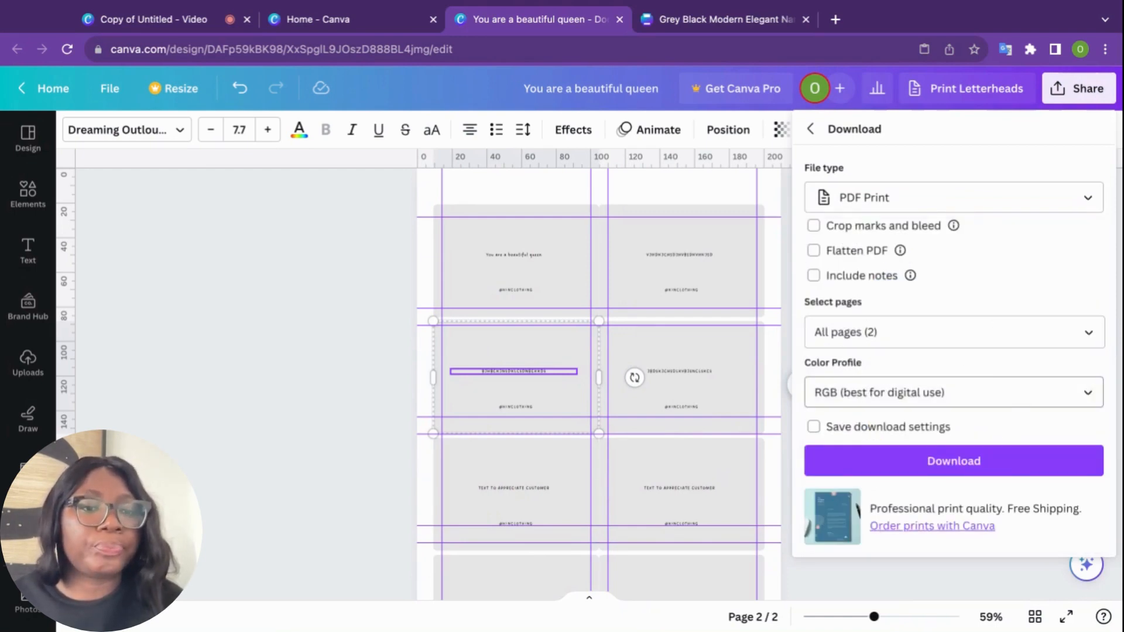
# Download all pages with the RGB color profile and the download settings saved, and open the downloaded PDF
pyautogui.click(1022, 401)
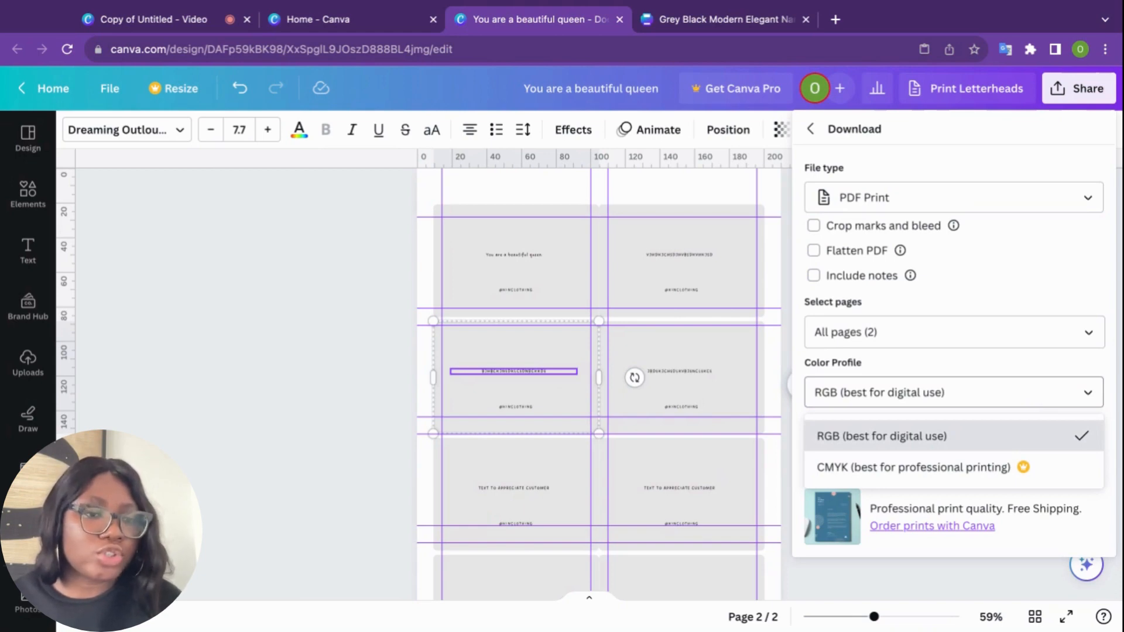
pyautogui.click(954, 392)
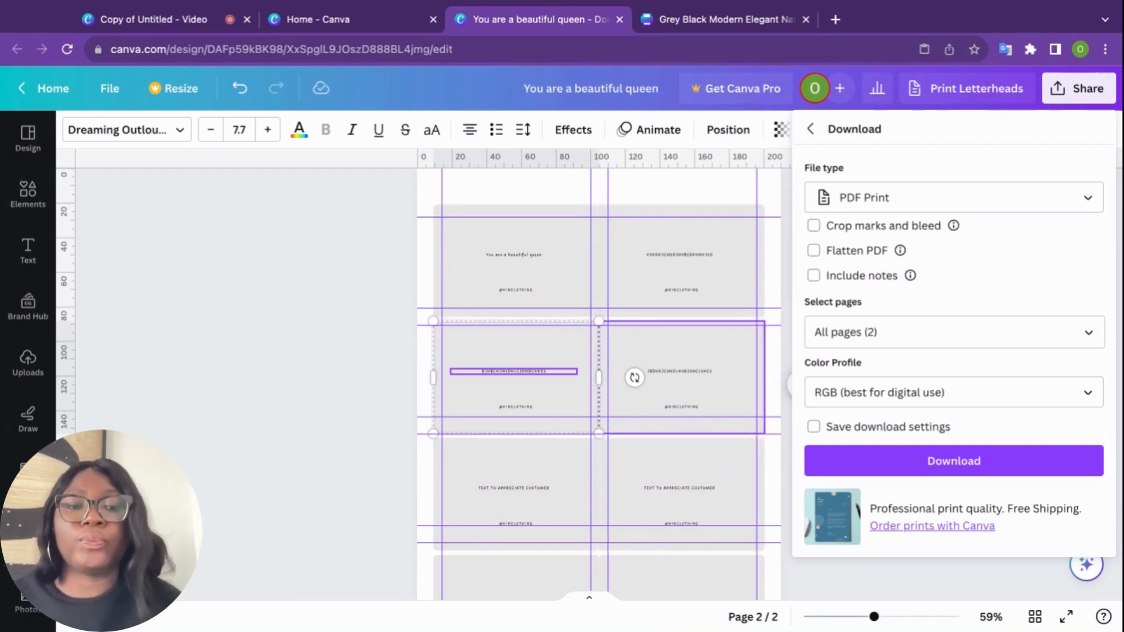
pyautogui.click(1019, 428)
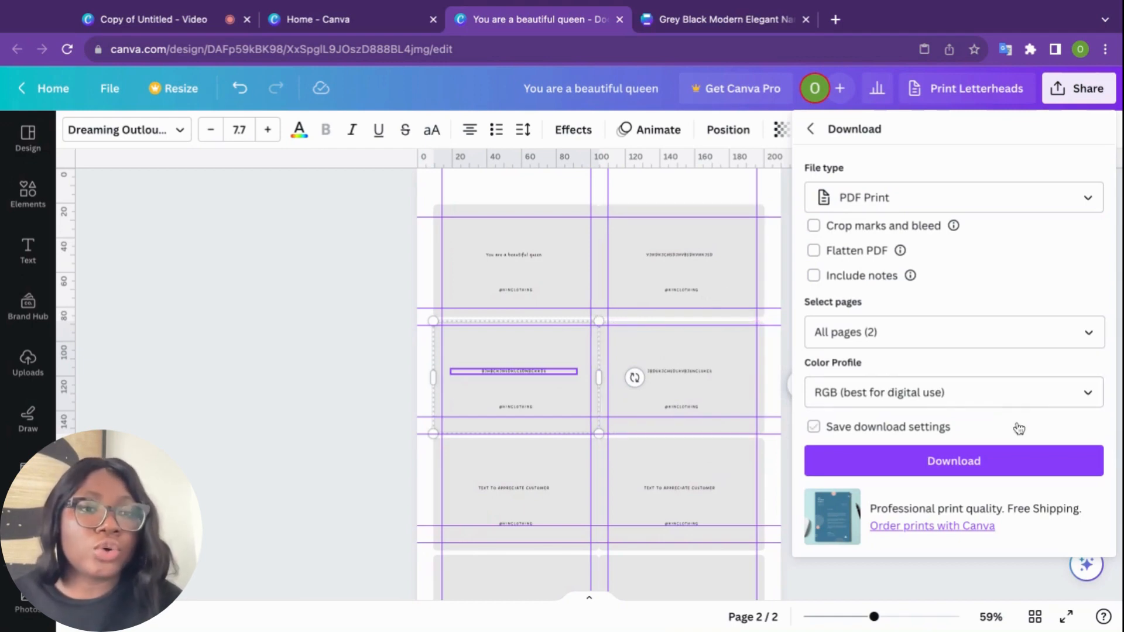
pyautogui.click(981, 462)
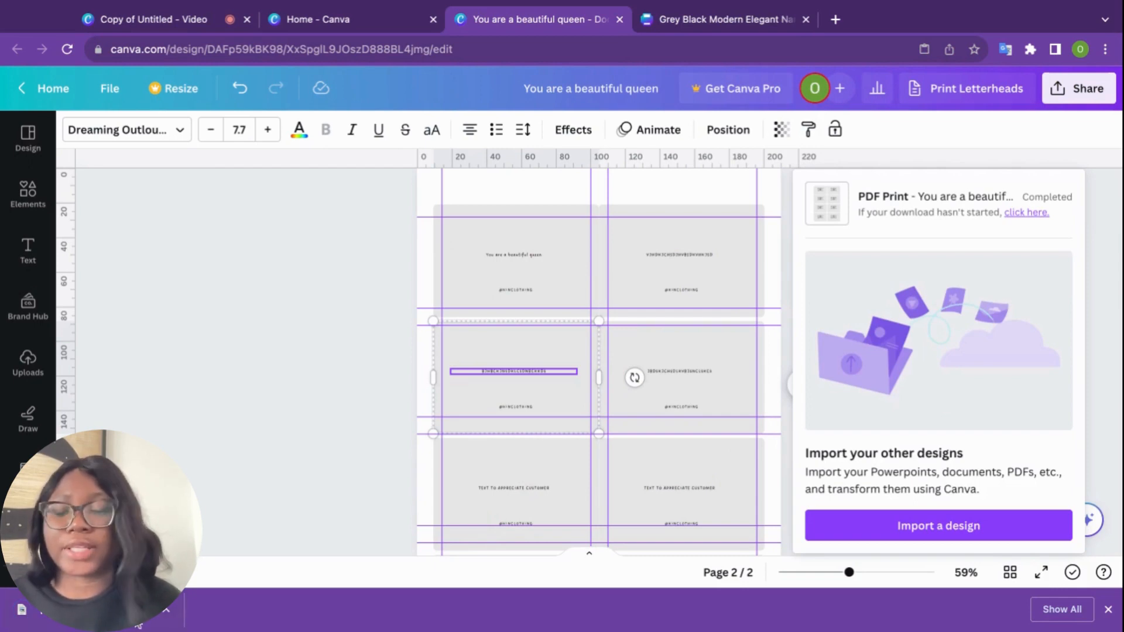
pyautogui.click(94, 609)
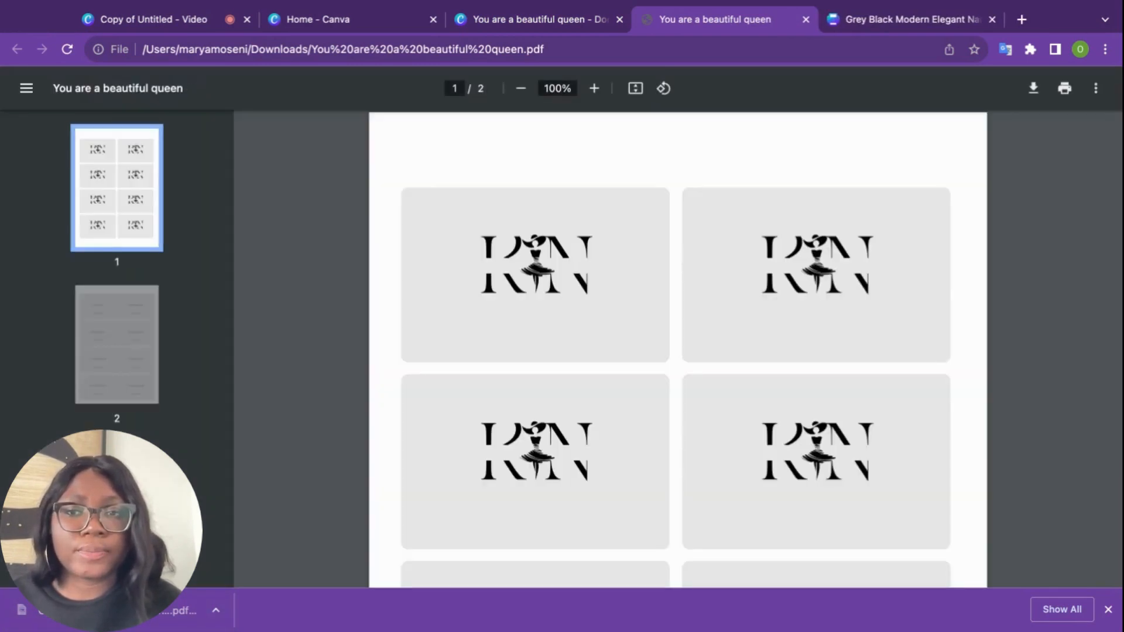
# Check the exported PDF by comparing the message cards on page 2 with the logo cards on page 1
pyautogui.click(119, 326)
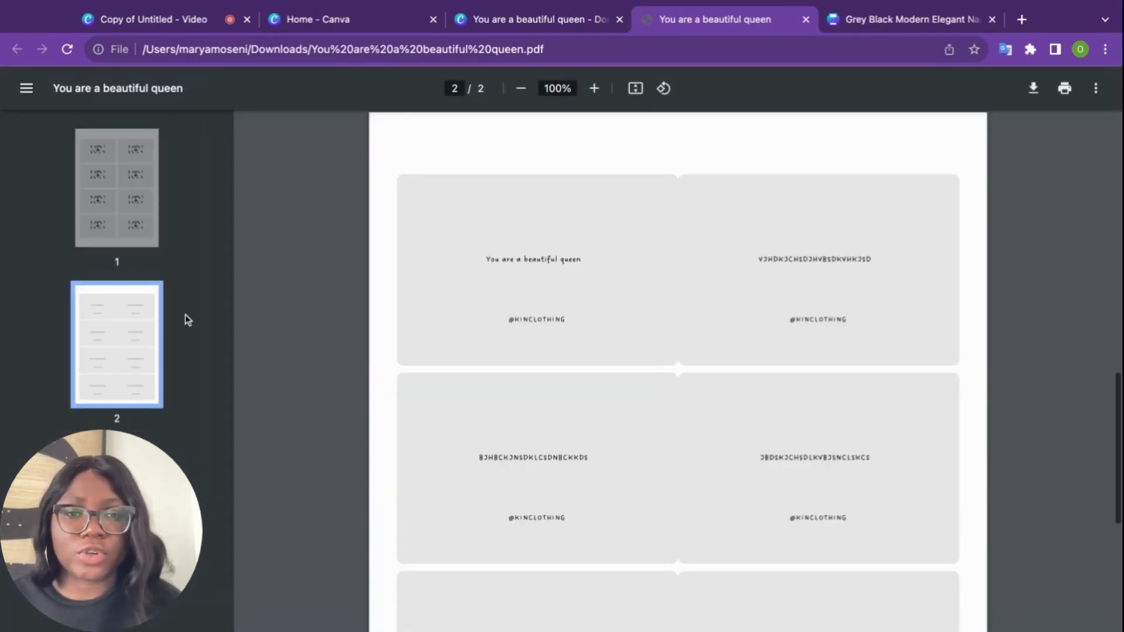
pyautogui.scroll(-5, 603, 430)
pyautogui.scroll(3, 603, 430)
pyautogui.scroll(5, 603, 427)
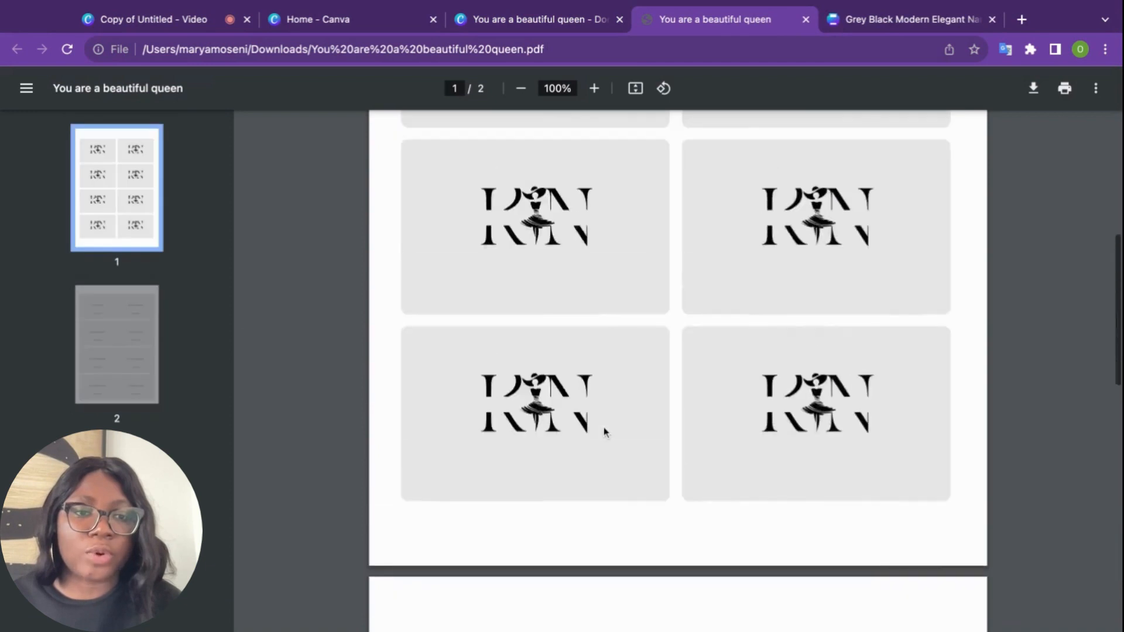
pyautogui.scroll(-4, 603, 426)
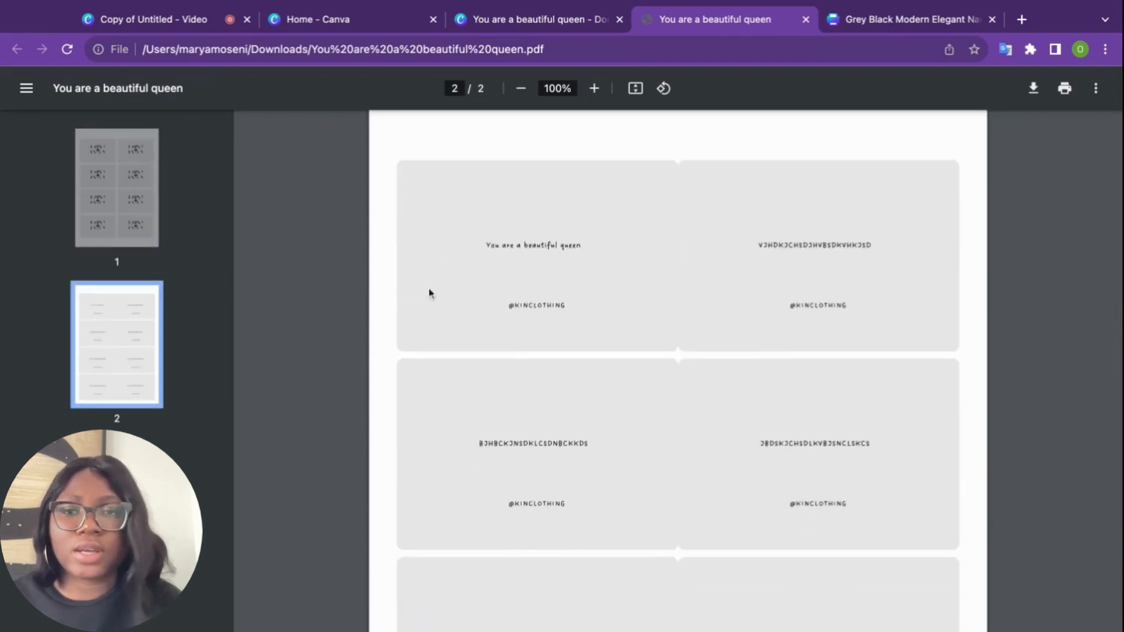
pyautogui.click(153, 183)
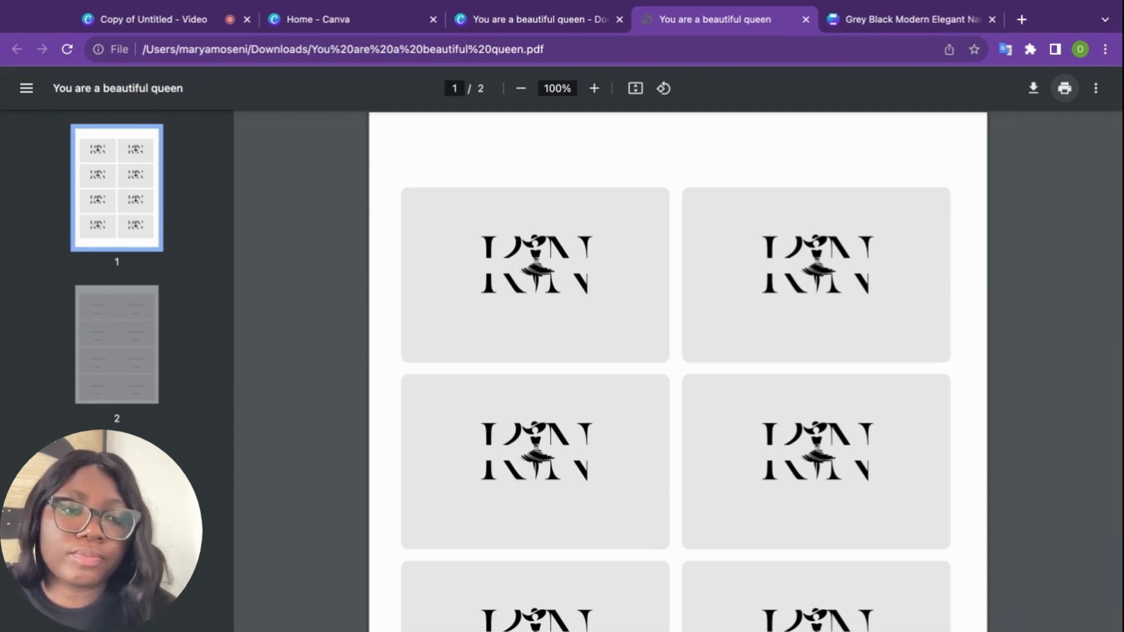
pyautogui.click(370, 10)
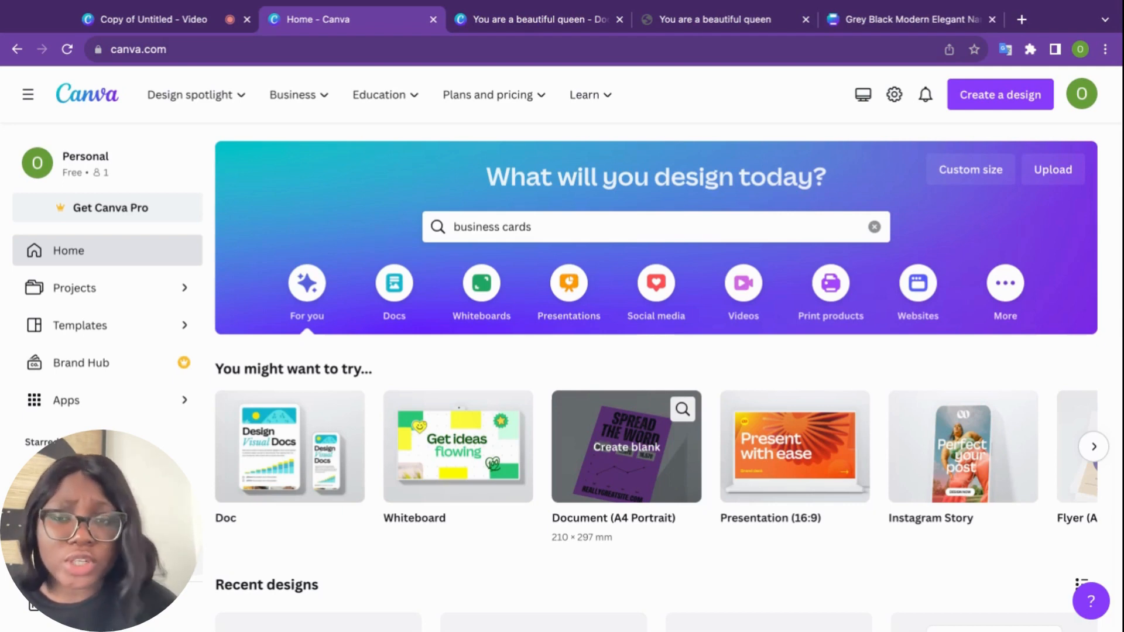
pyautogui.click(199, 25)
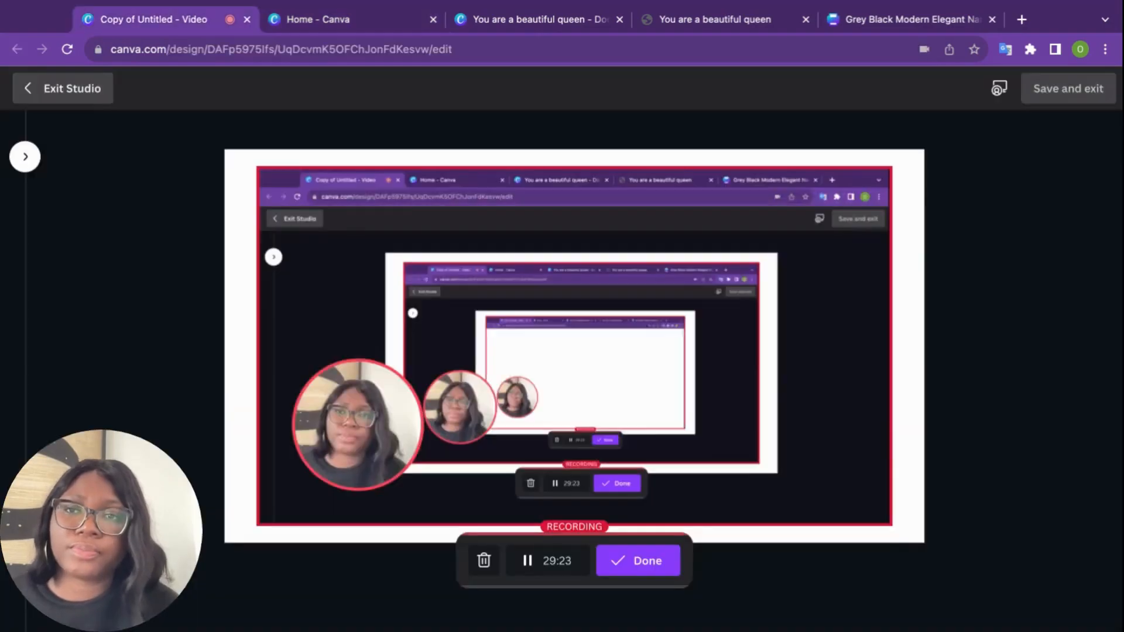